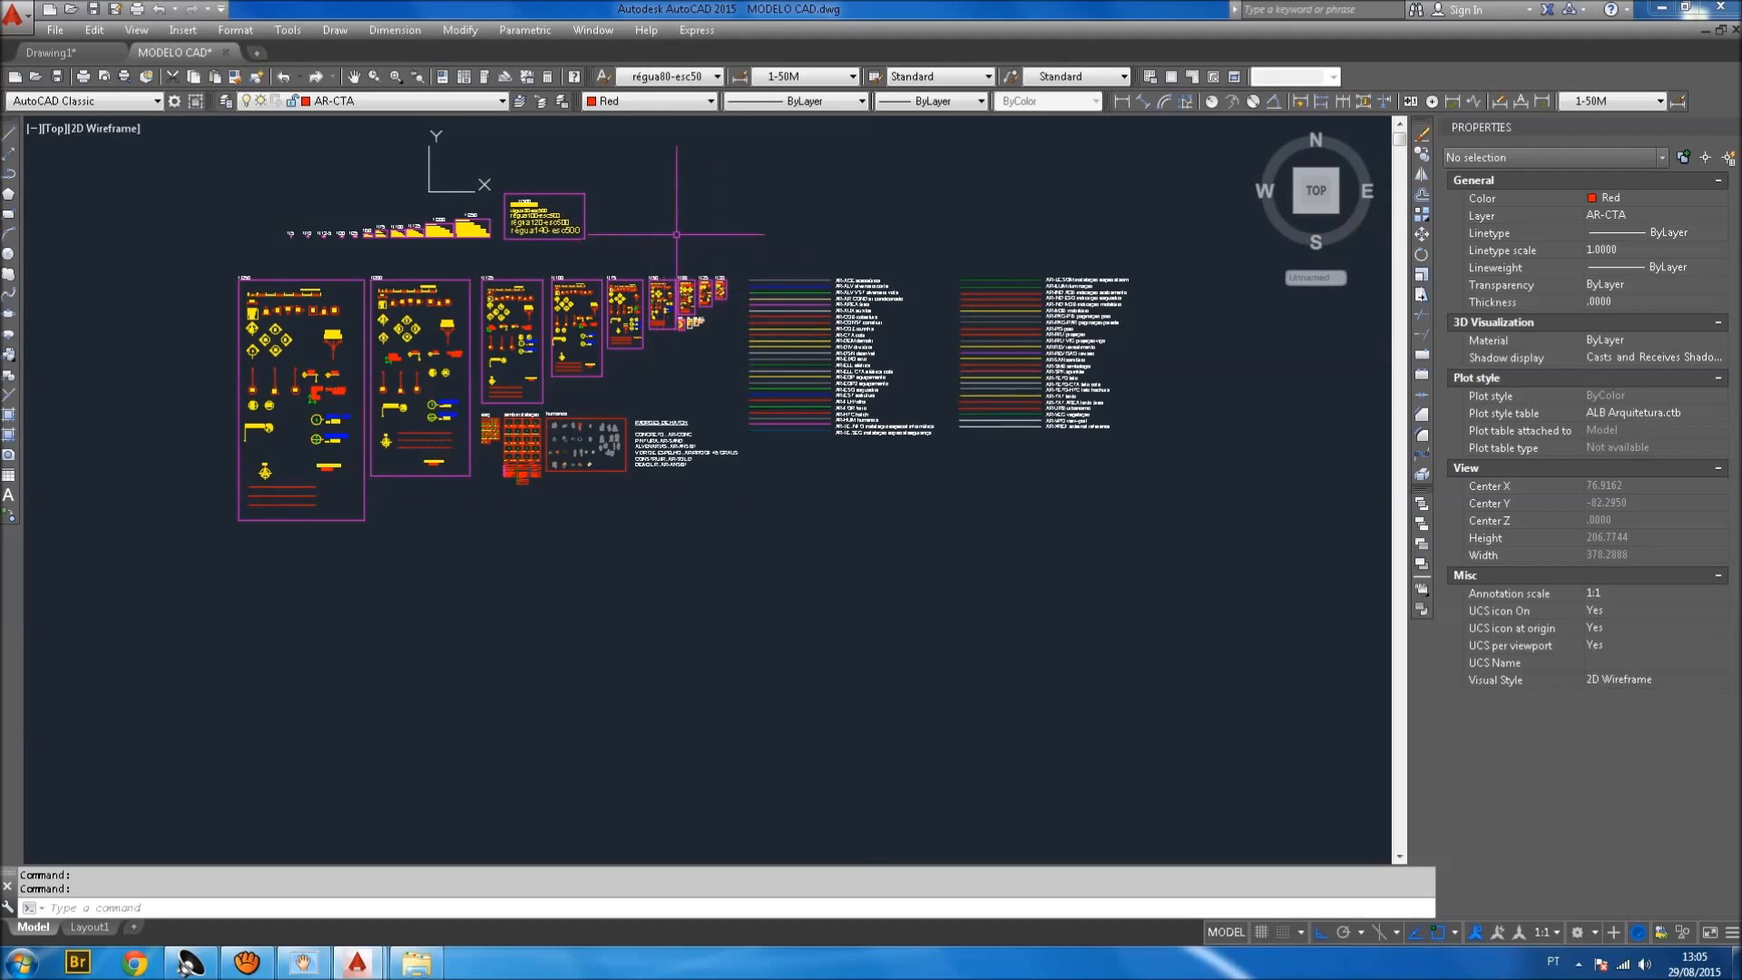
Make AR-CTA the current layer.
click(399, 101)
scroll(384, 147, up, 4)
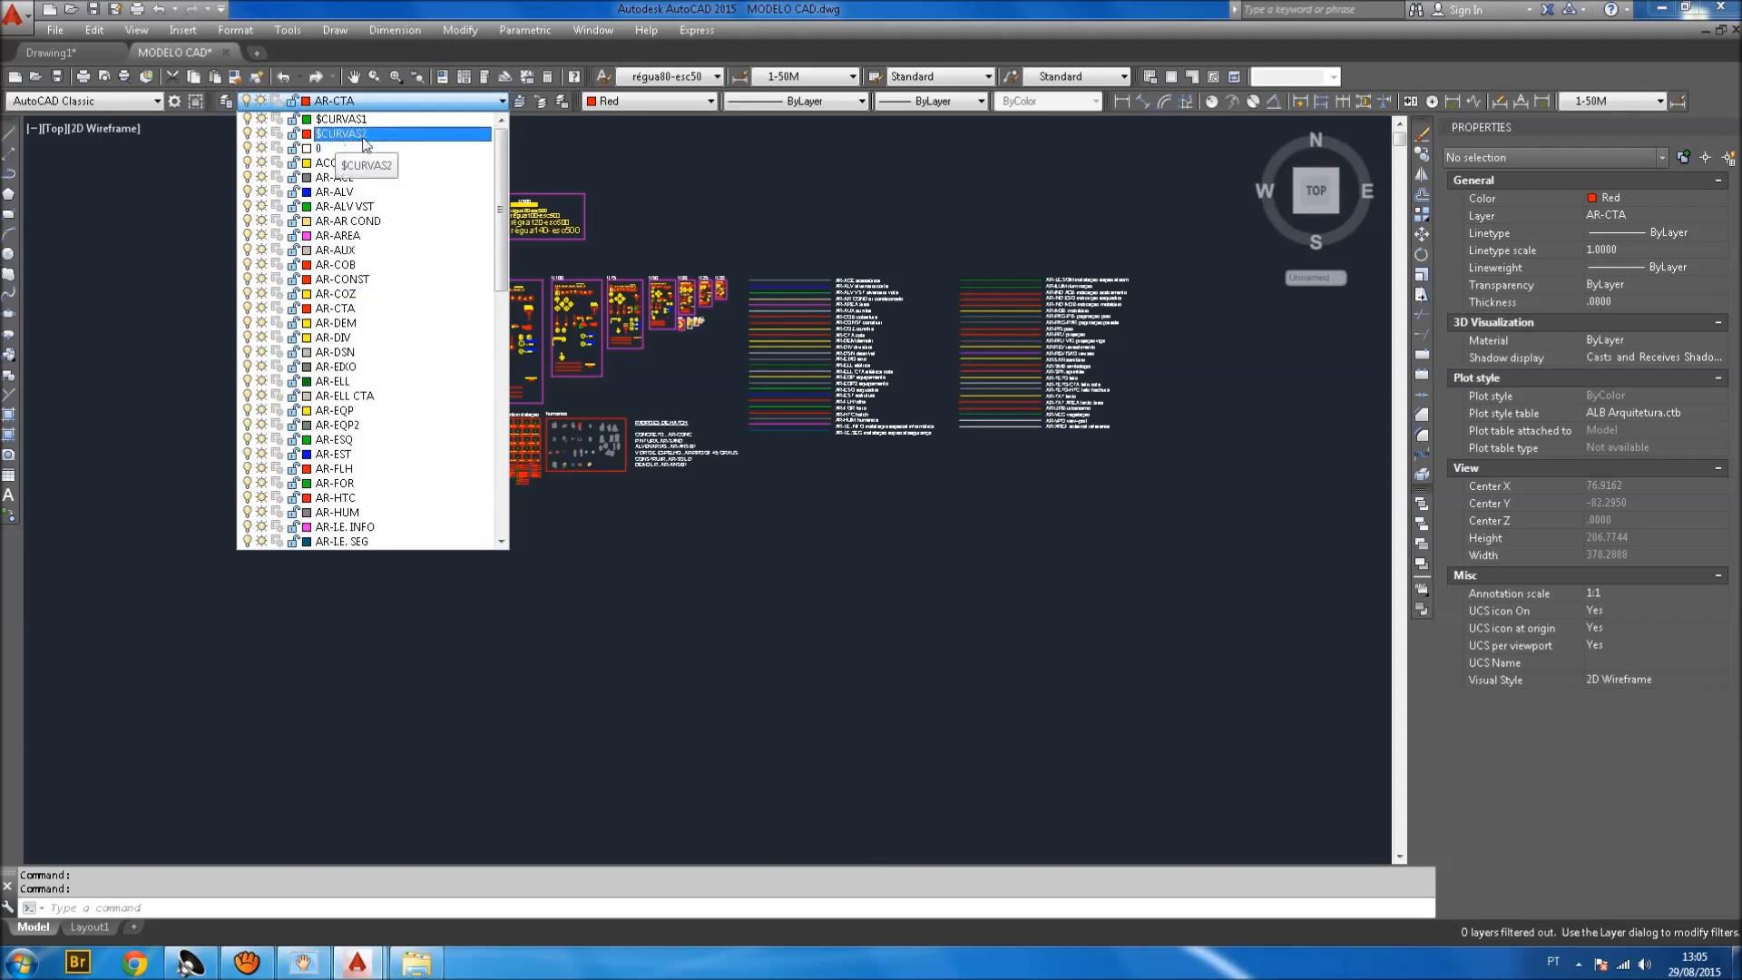
click(347, 313)
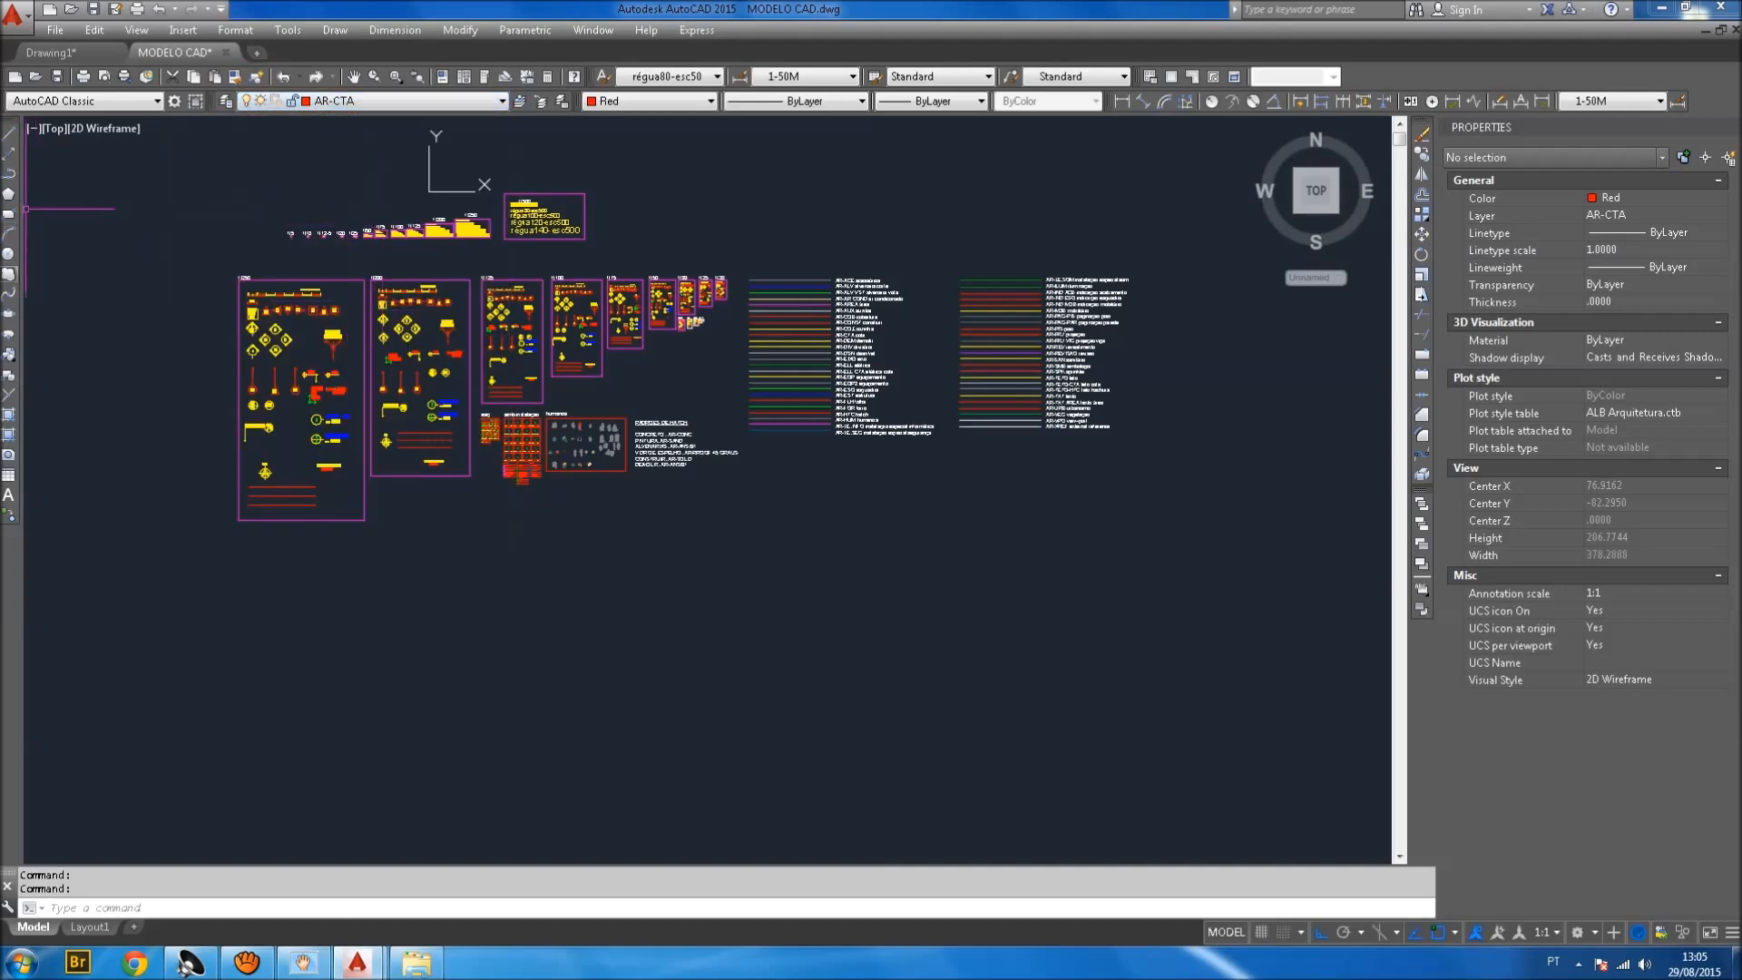
Draw two small red circles with radii of about 2.5 and 2.4 in the empty area below the template blocks.
click(10, 257)
middle_drag(720, 563, 668, 439)
click(617, 543)
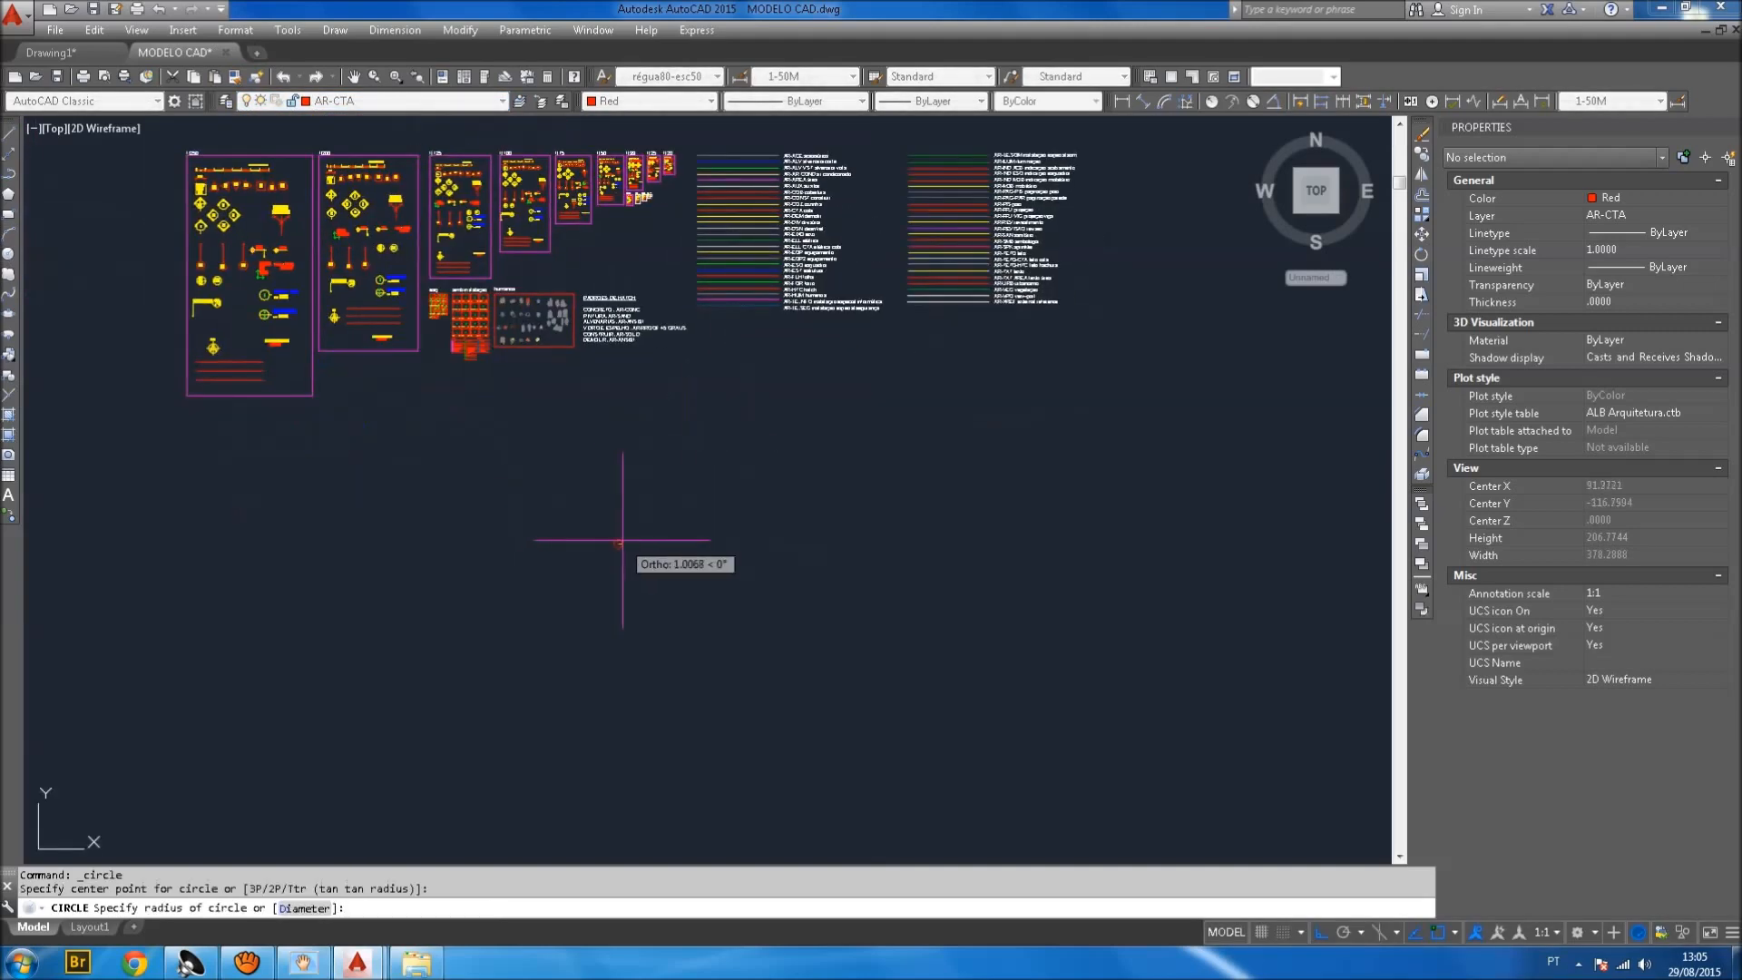
scroll(627, 541, up, 2)
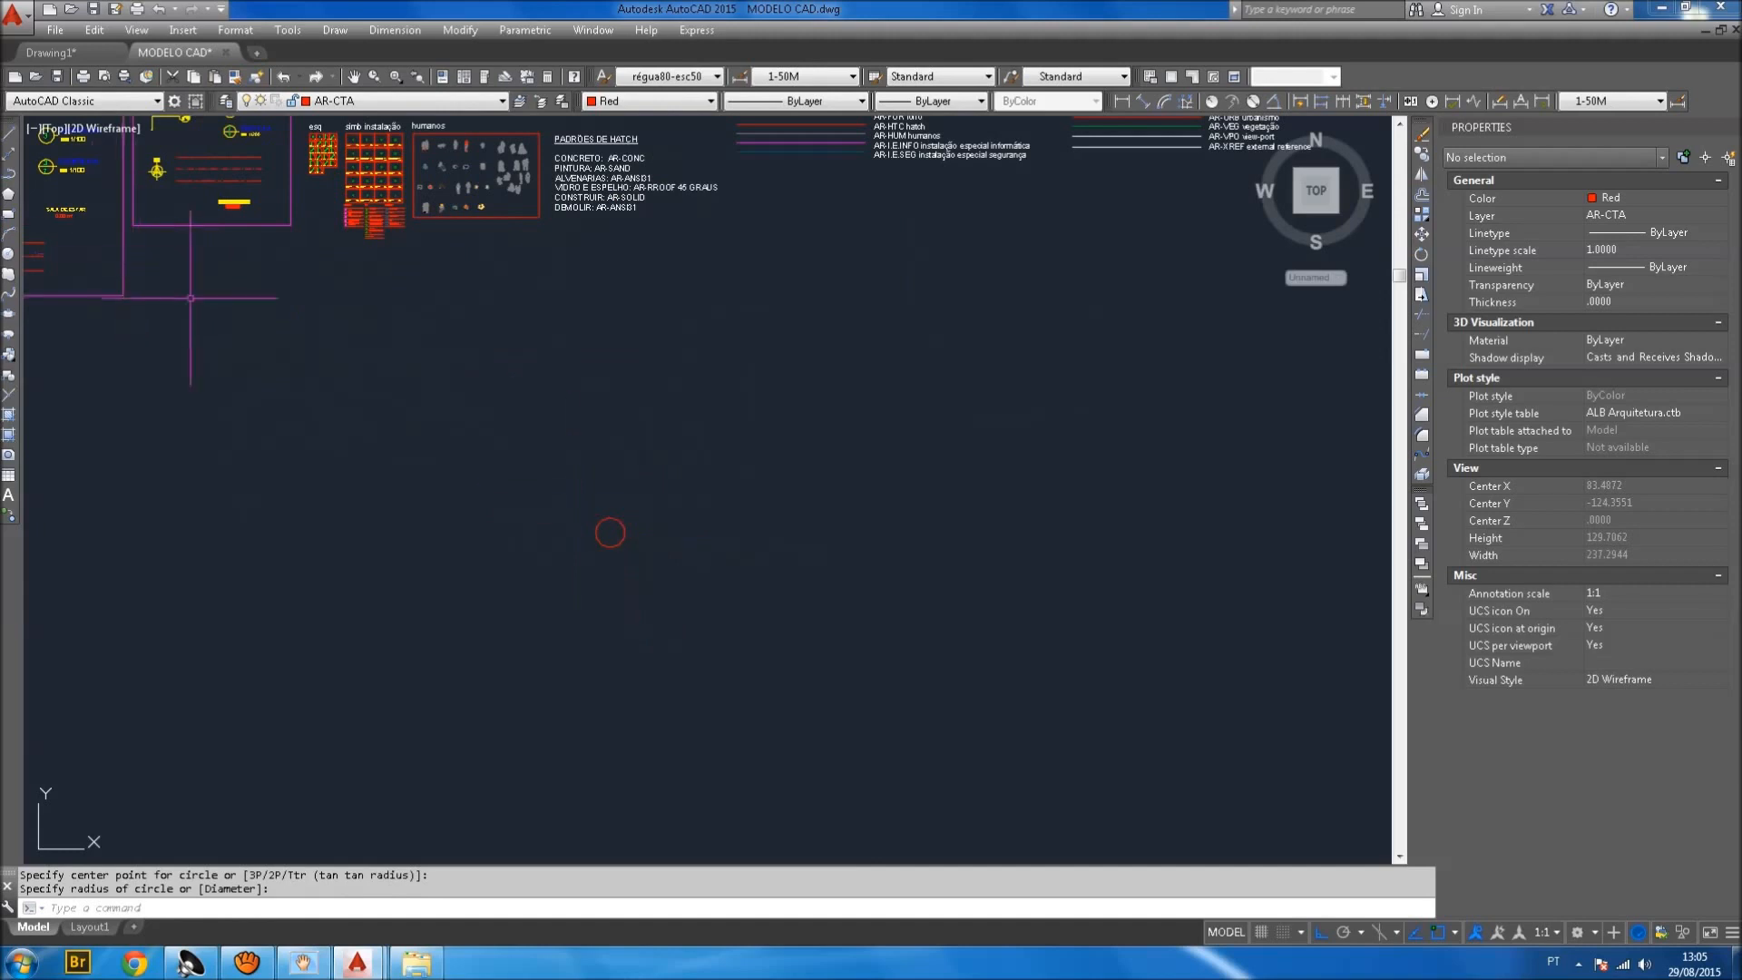
click(9, 253)
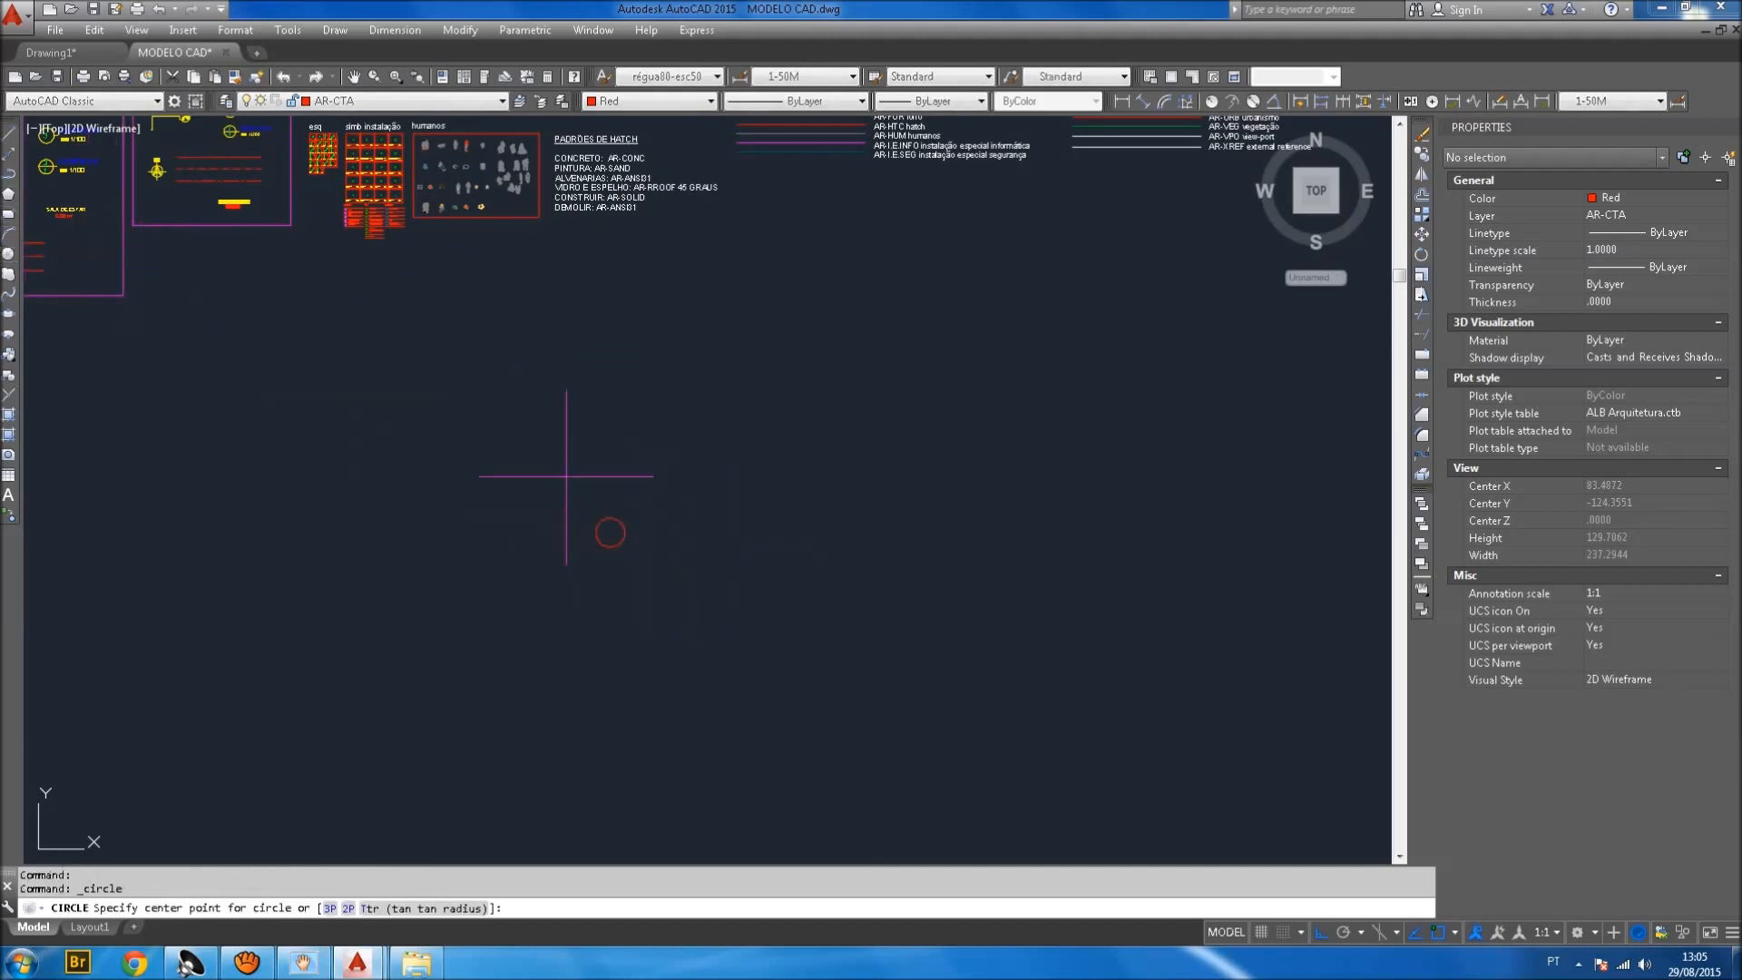
click(618, 500)
click(633, 497)
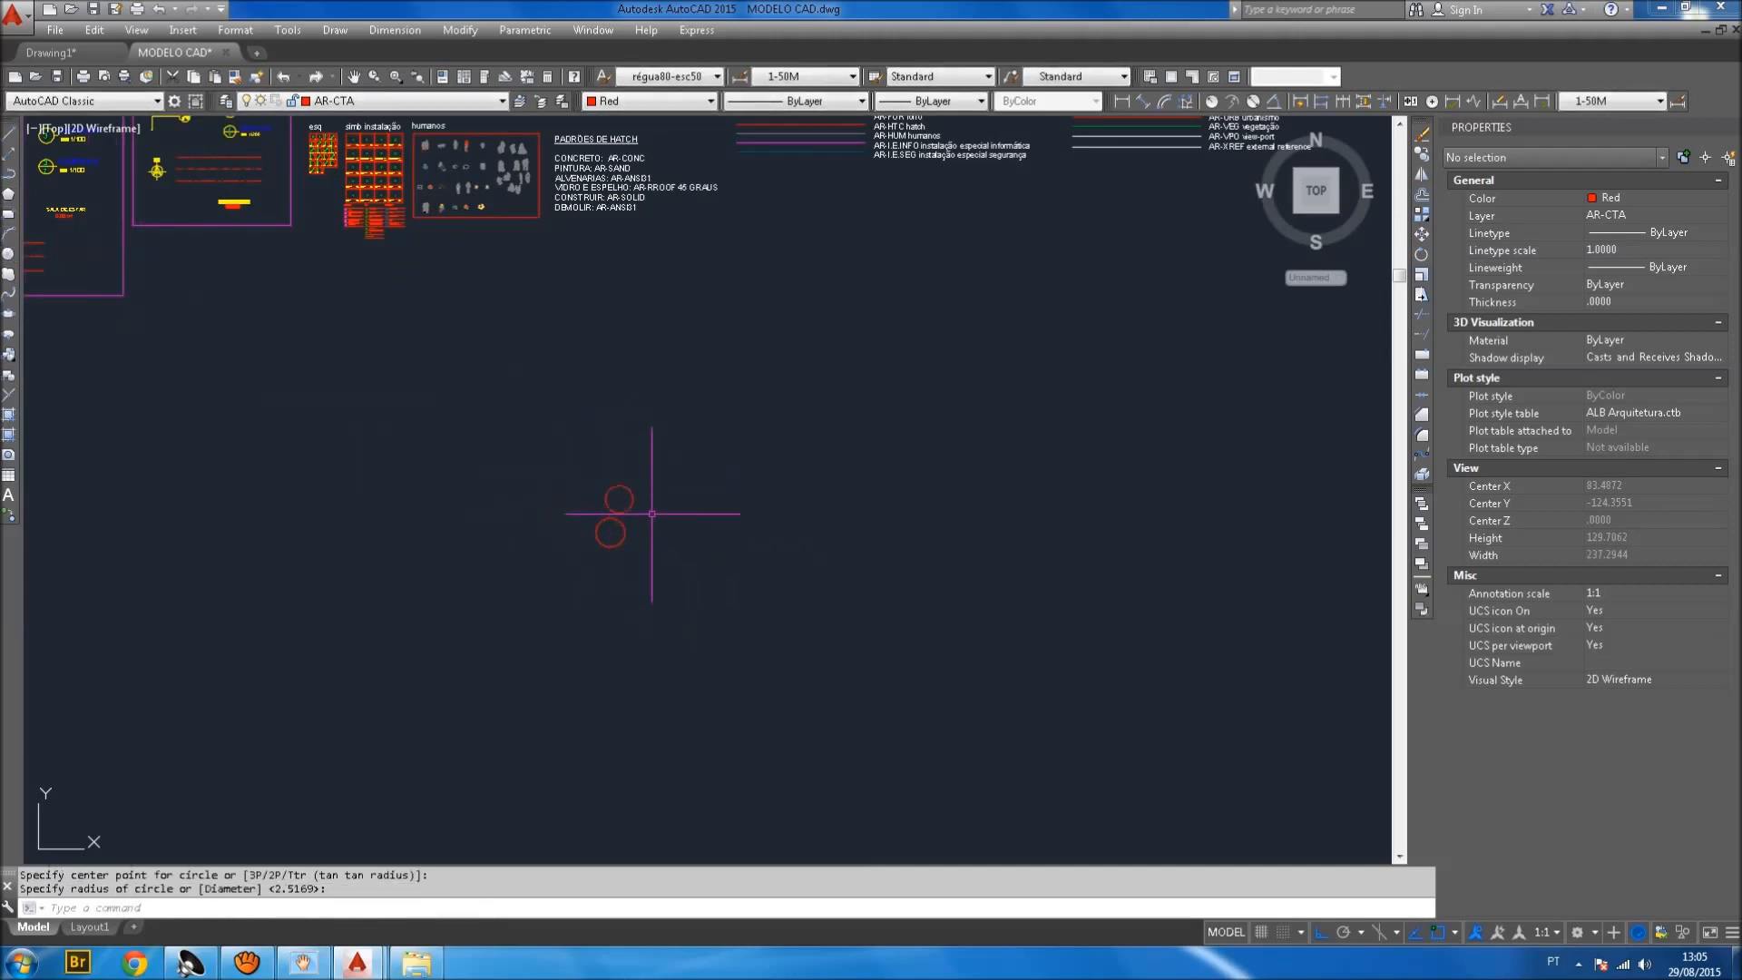
Copy both red circles many times with ortho and object snap off, scattering the copies around the originals.
click(647, 519)
click(614, 491)
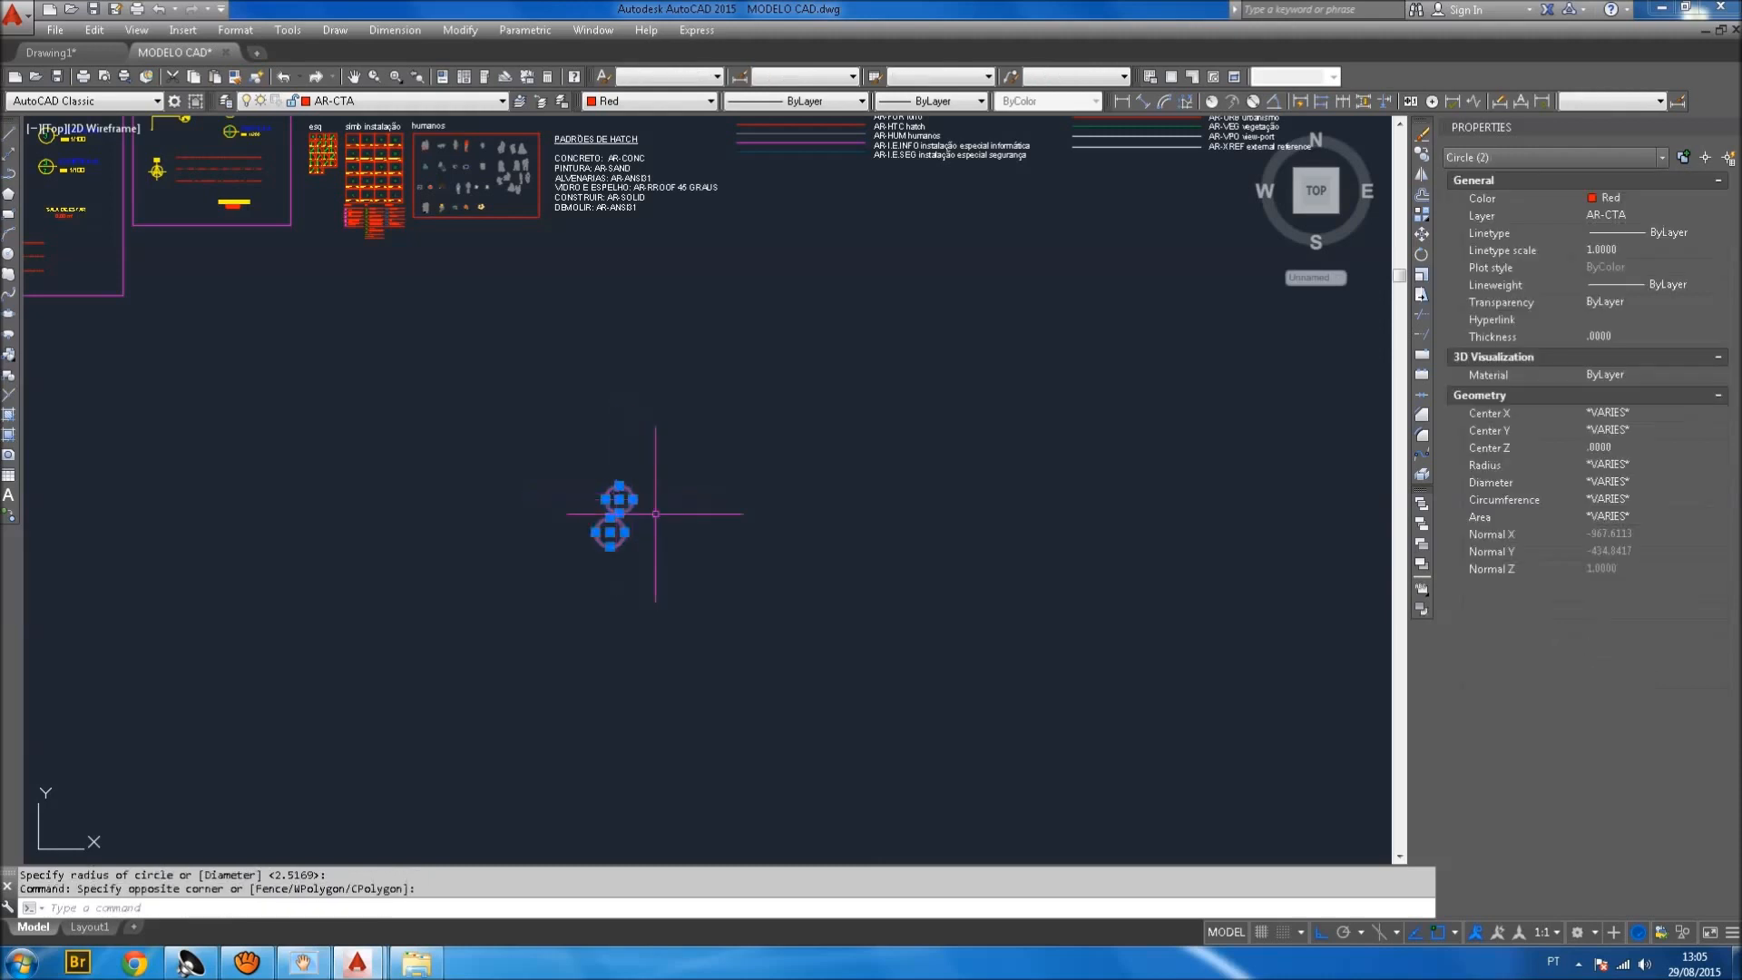
text(copy)
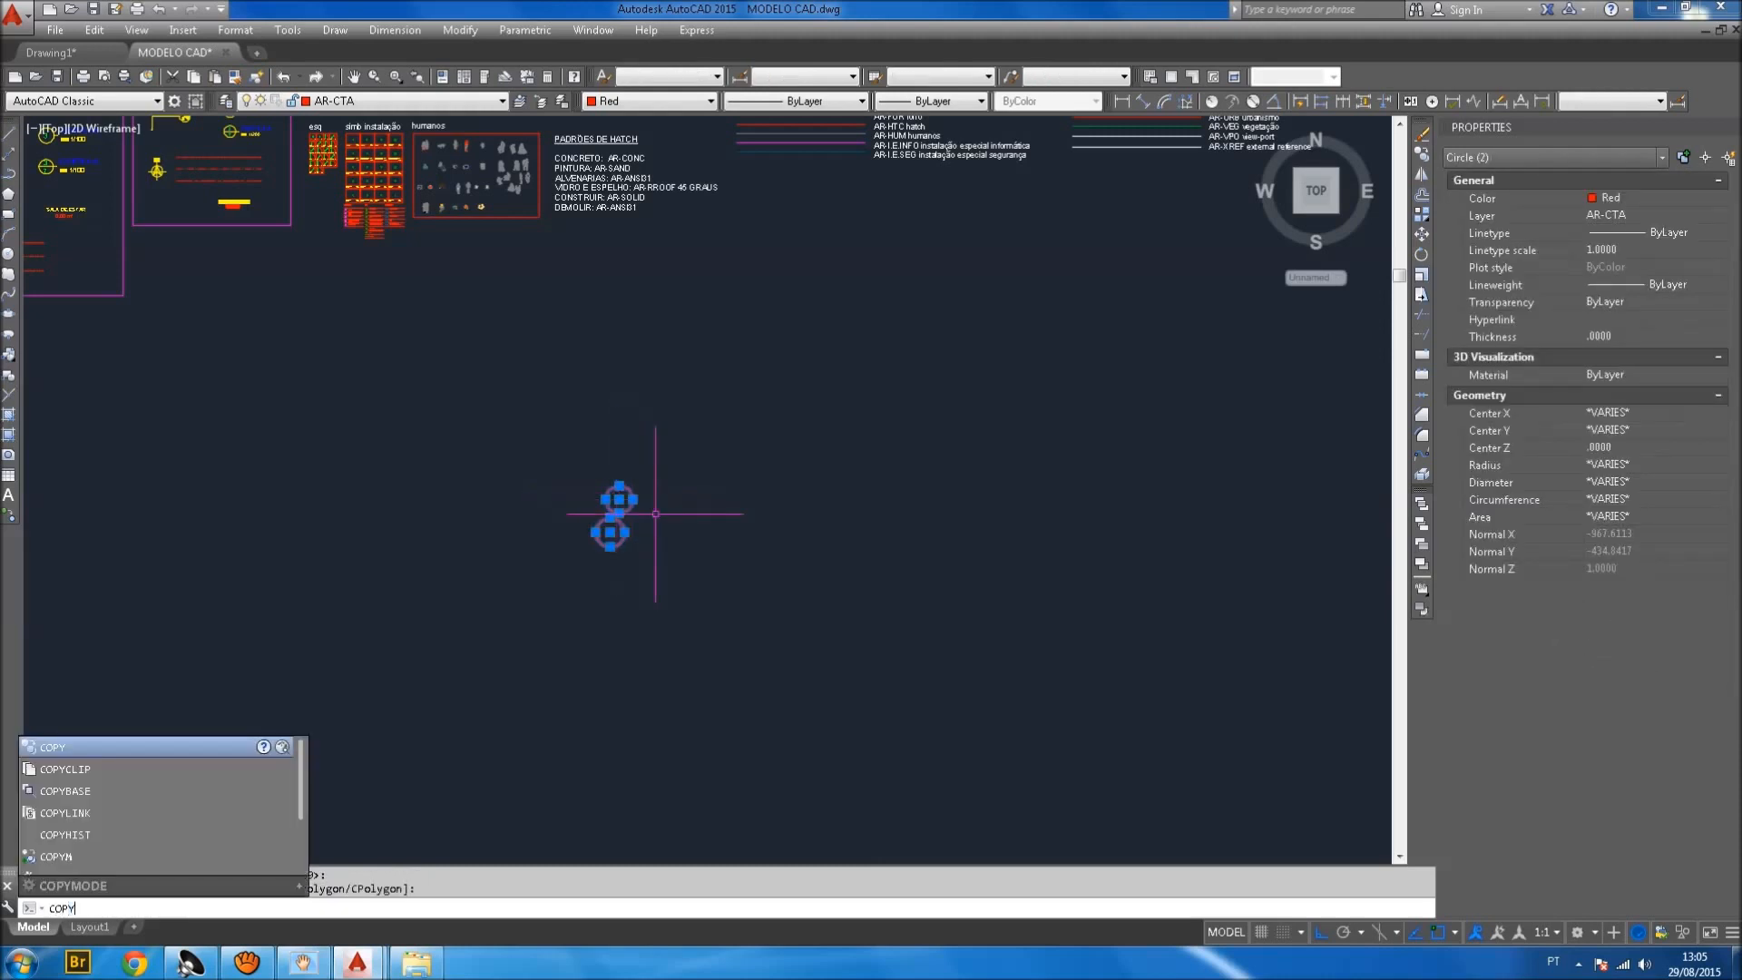
key(Return)
click(624, 513)
key(F8)
click(670, 521)
key(F3)
click(672, 453)
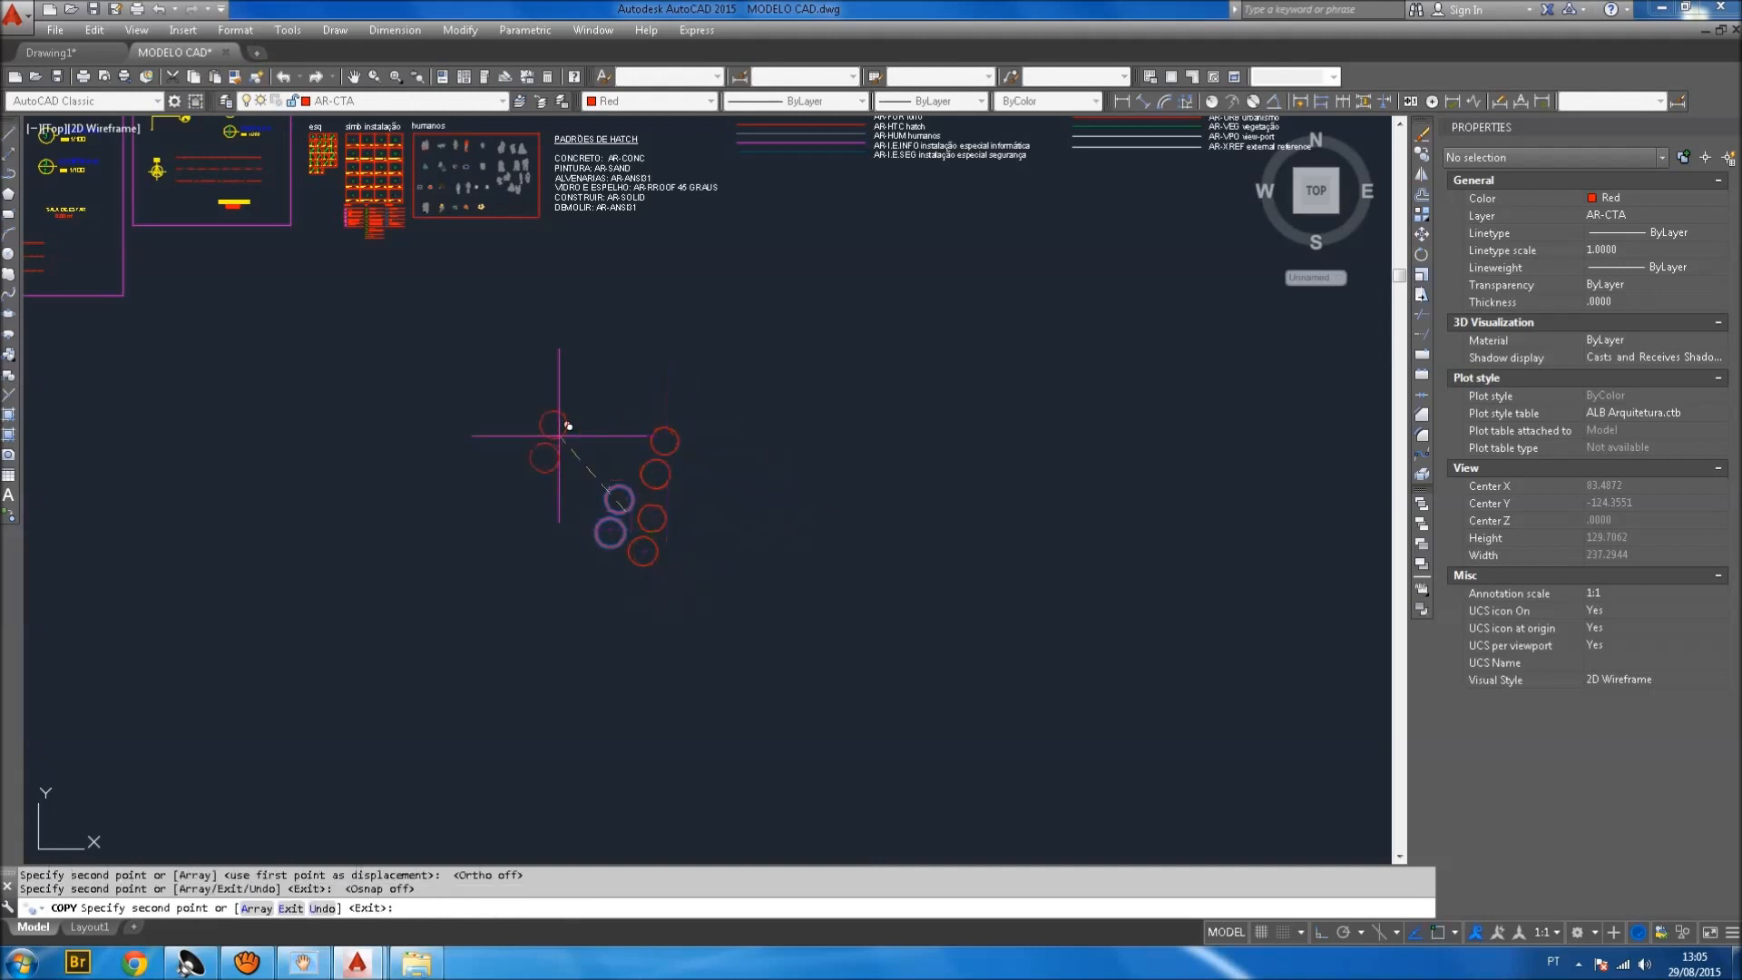
click(583, 463)
click(634, 421)
click(732, 496)
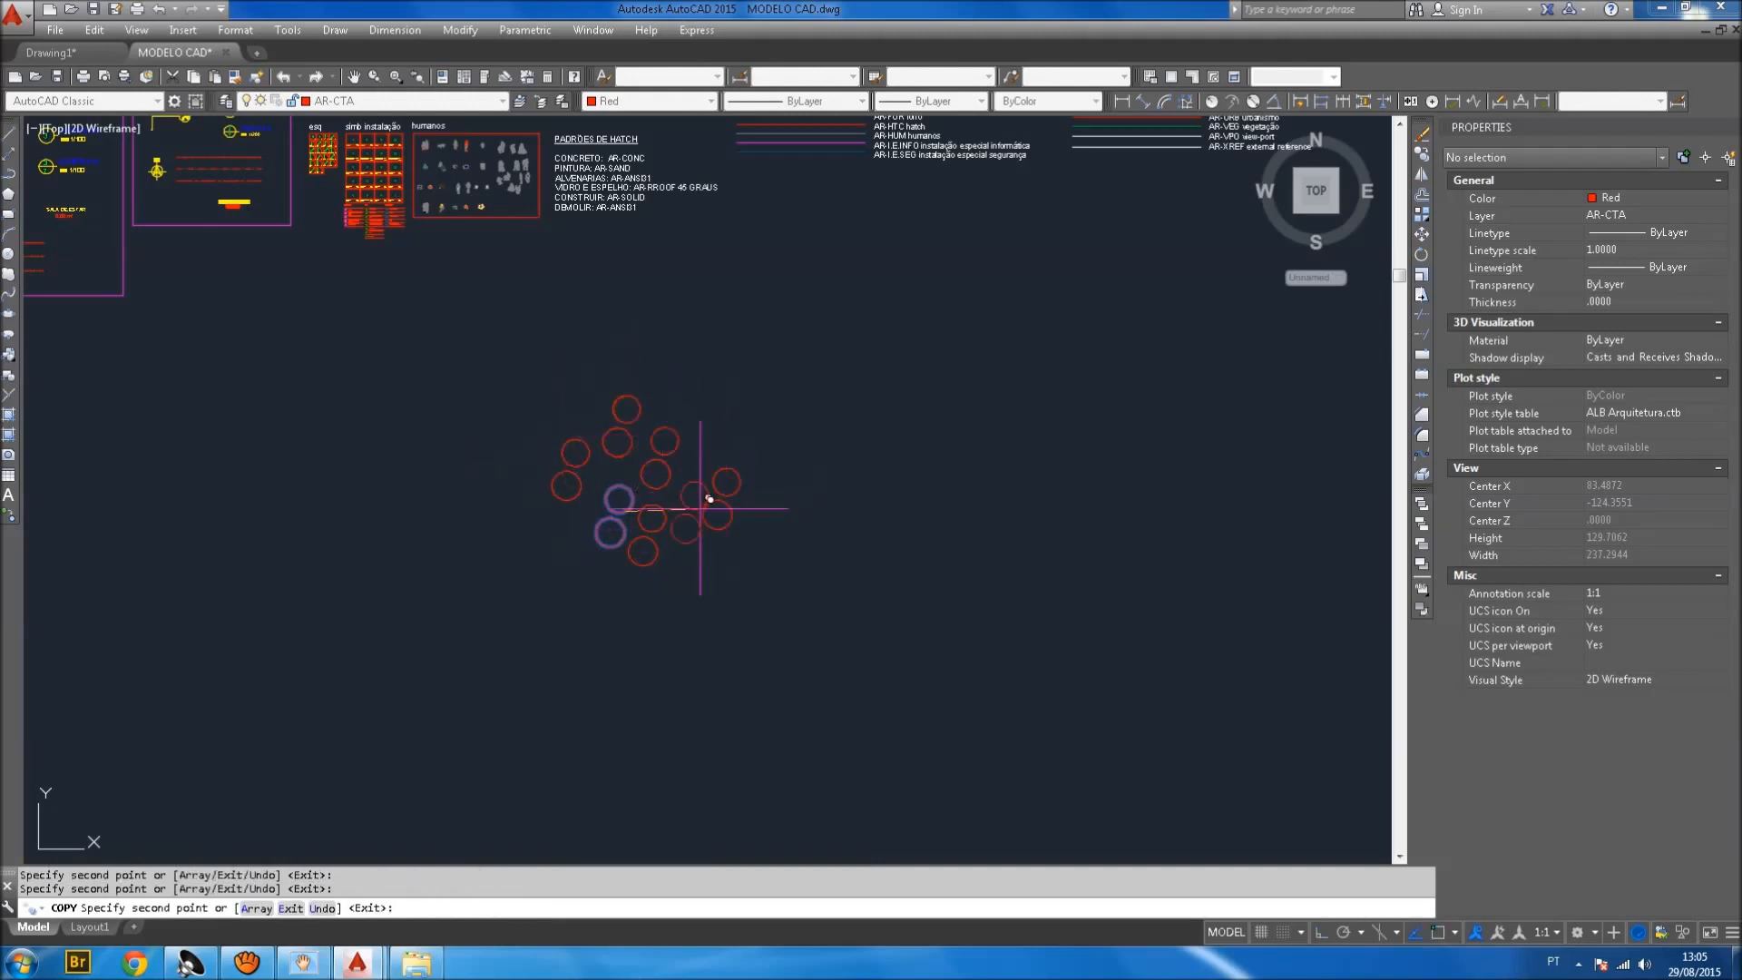
click(570, 558)
click(687, 582)
click(615, 603)
click(755, 612)
click(767, 549)
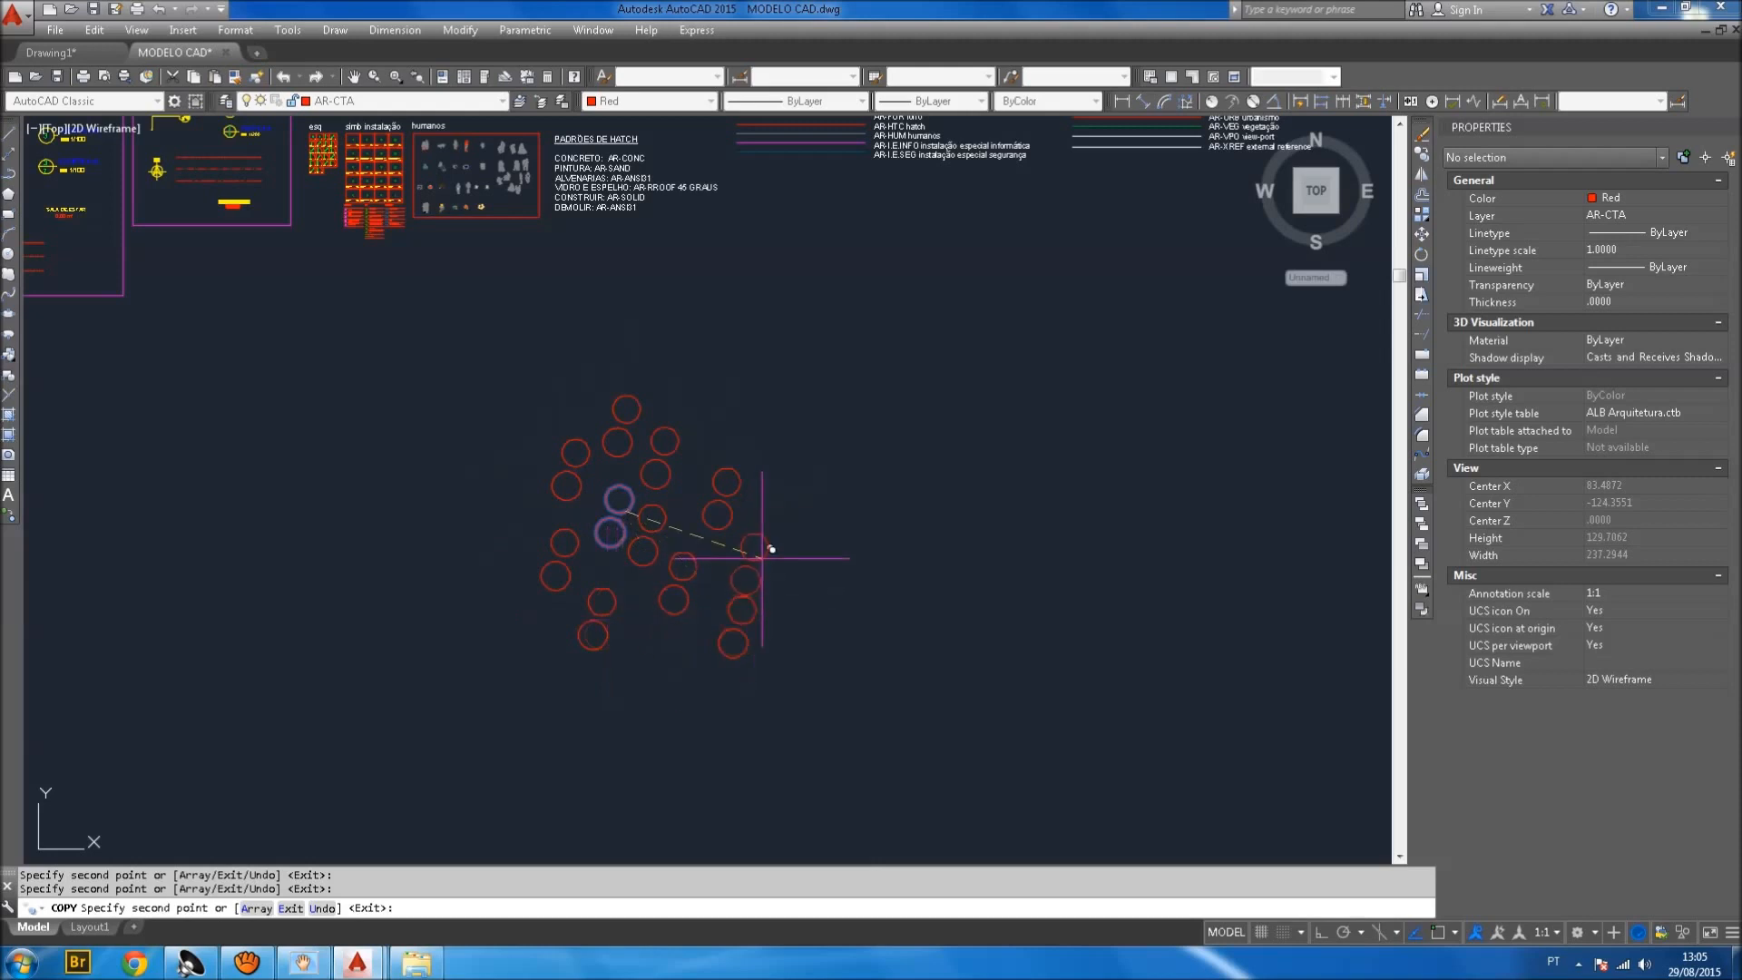
click(826, 443)
click(737, 390)
click(659, 357)
click(515, 370)
click(591, 367)
click(512, 471)
click(495, 515)
click(526, 595)
click(535, 626)
click(617, 645)
click(666, 643)
click(657, 606)
click(712, 682)
key(Escape)
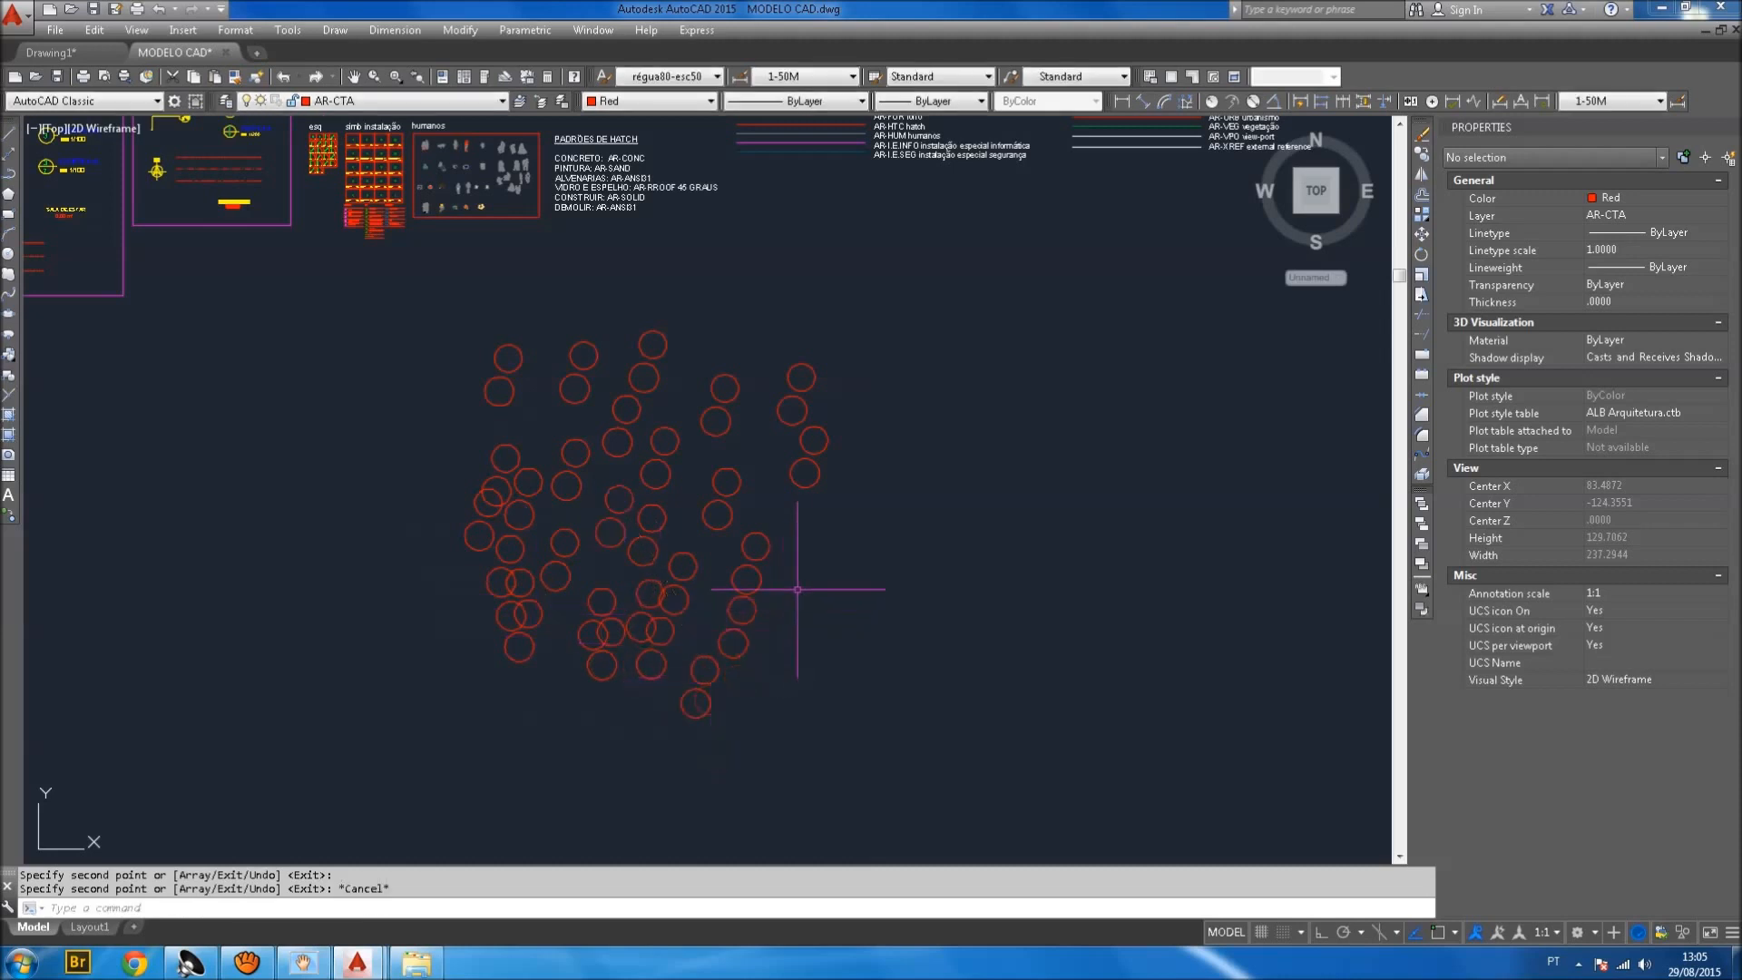
Make AR-ESQ the current layer and set the object colour to ByLayer.
click(420, 103)
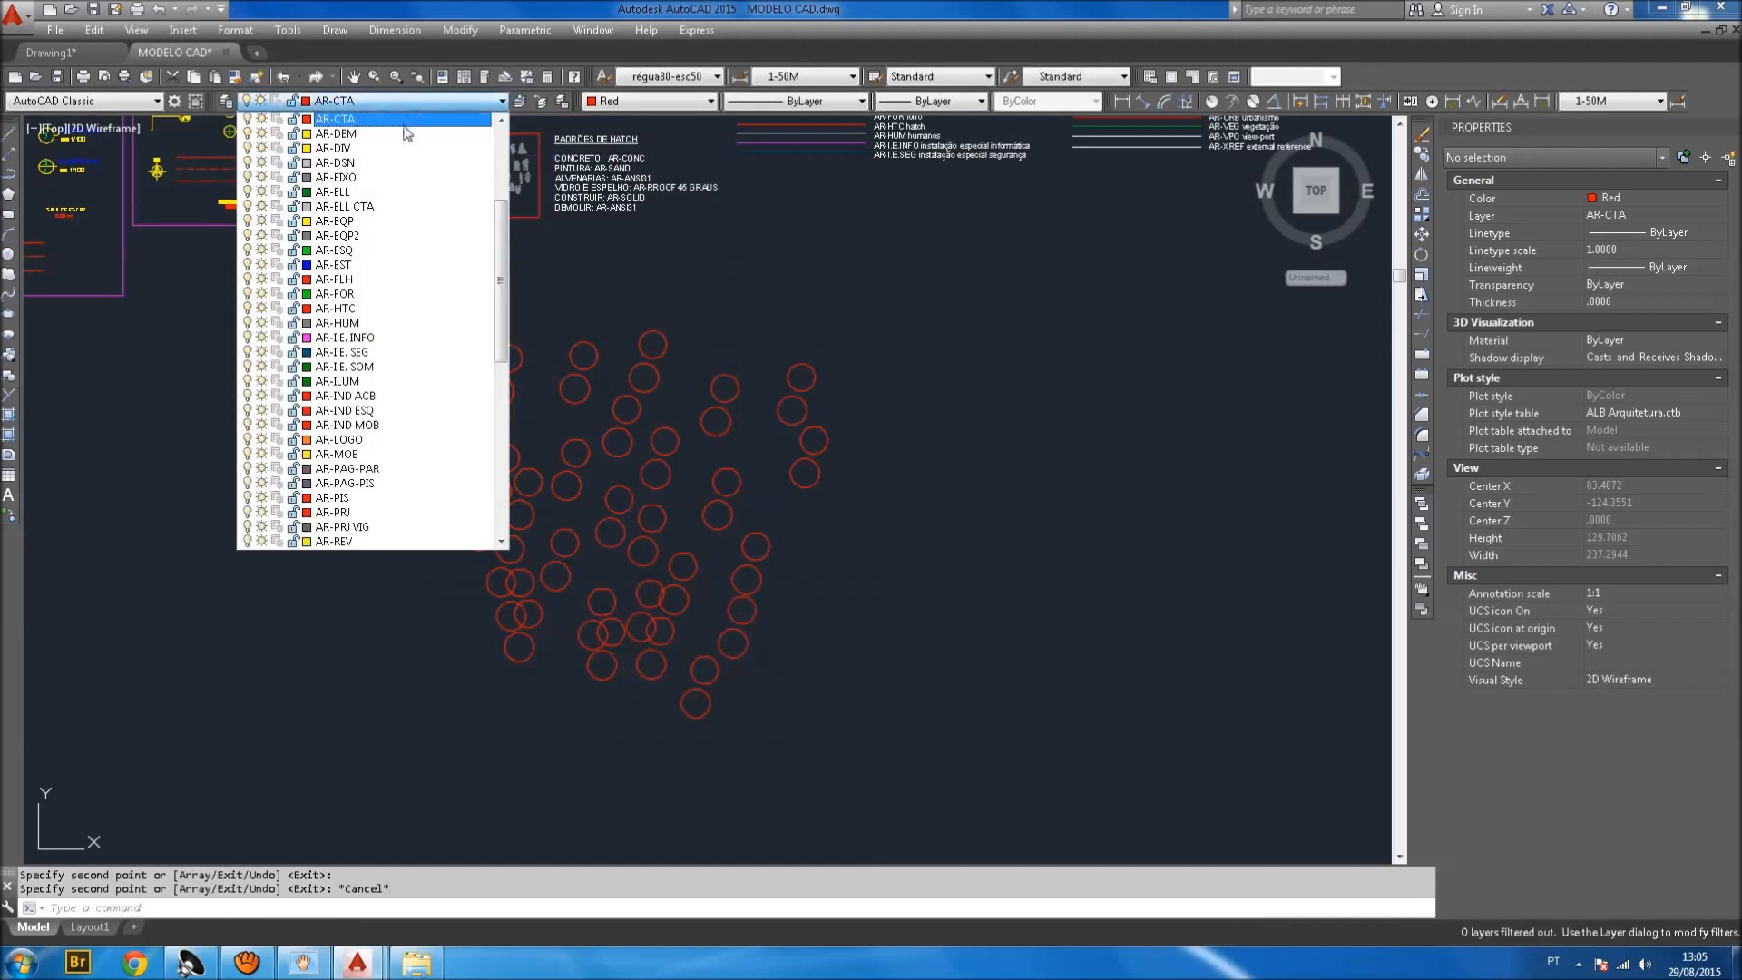
click(362, 248)
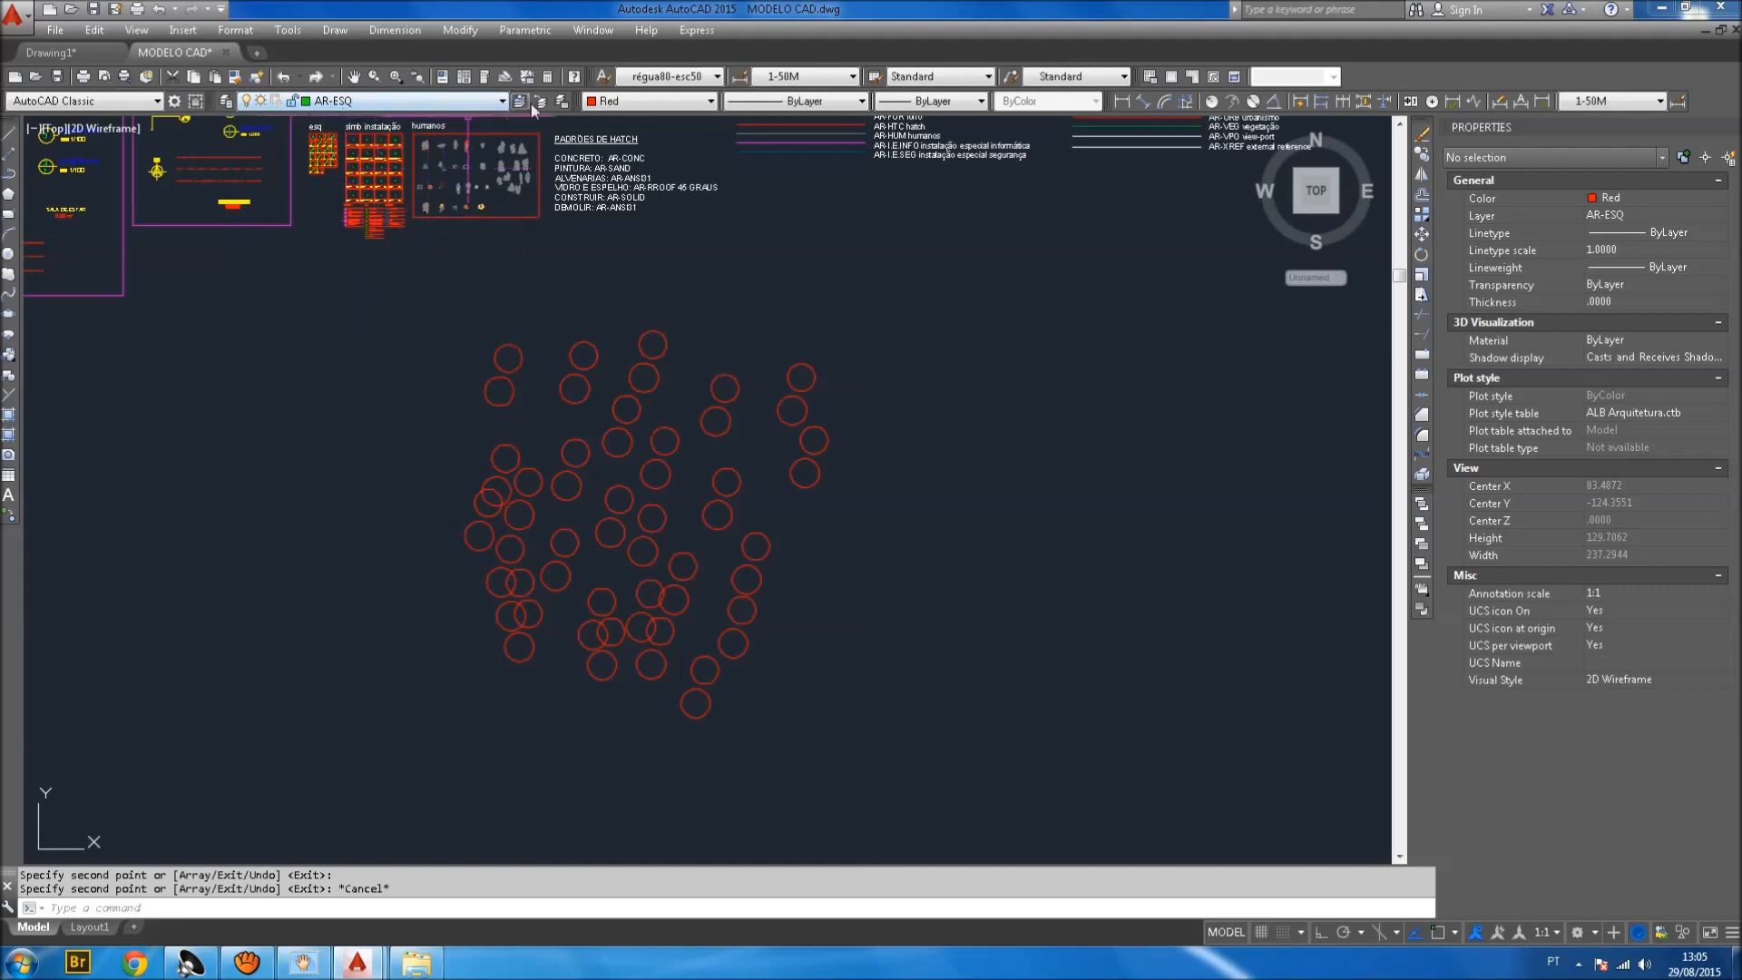
click(622, 105)
click(617, 118)
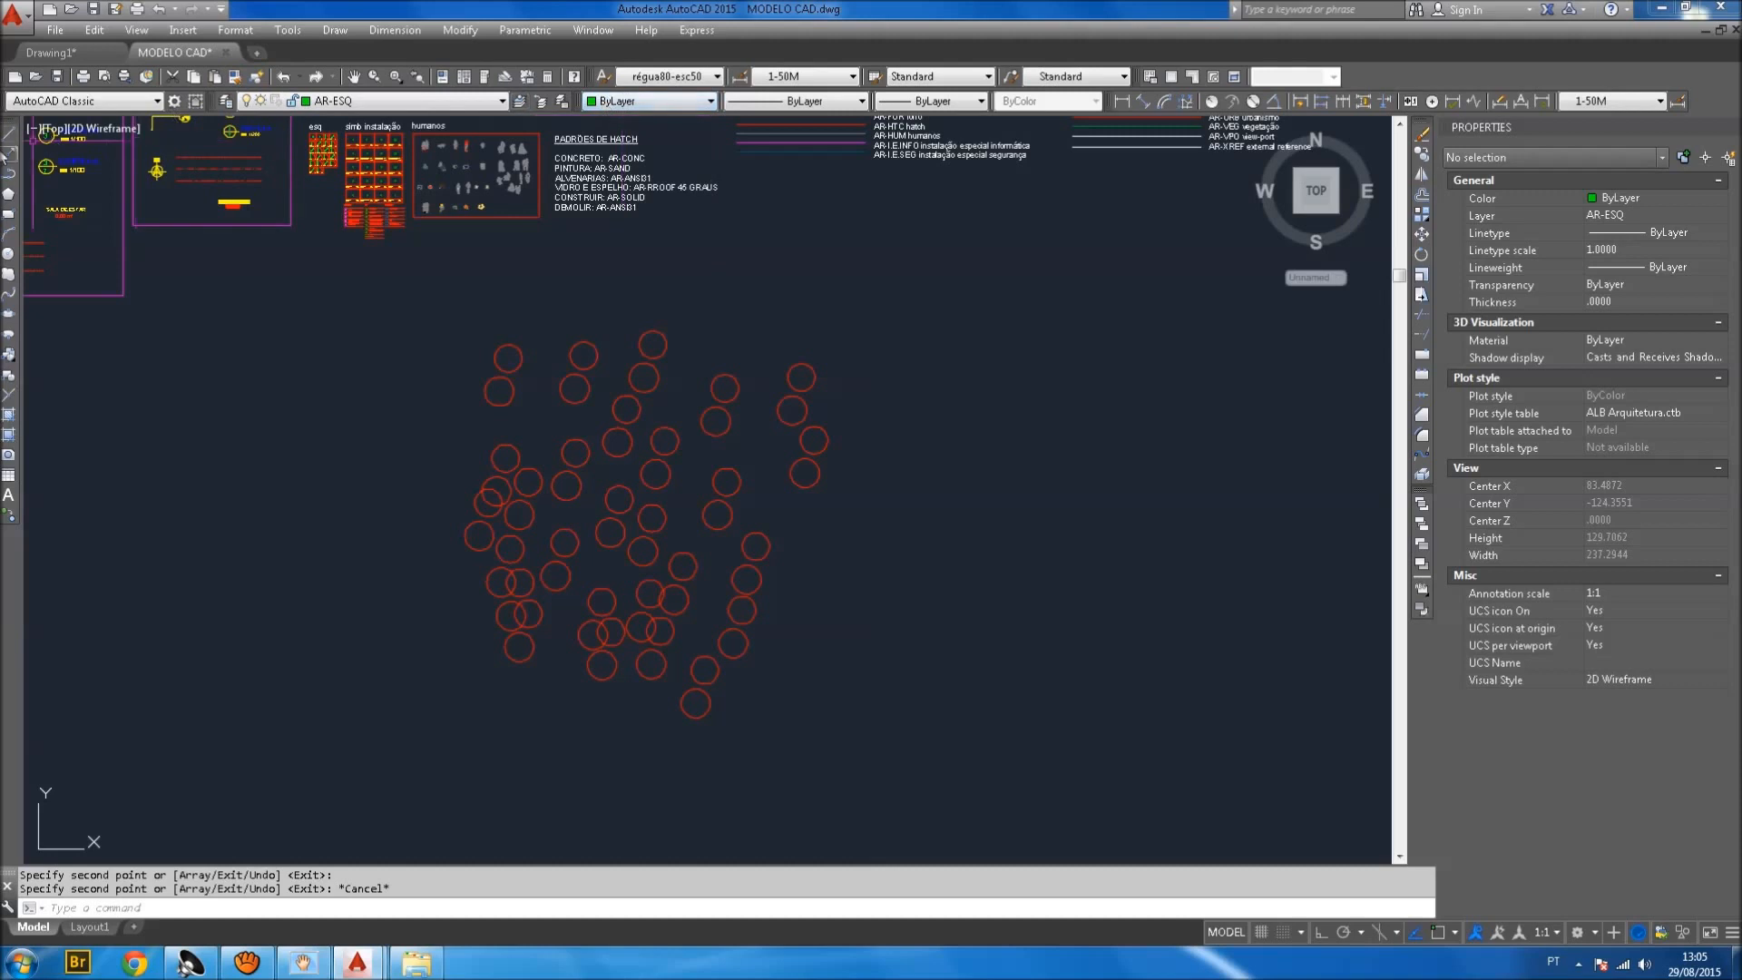
Draw a green circle with a radius of about 2.2 beside the cluster of red circles.
click(9, 254)
click(846, 542)
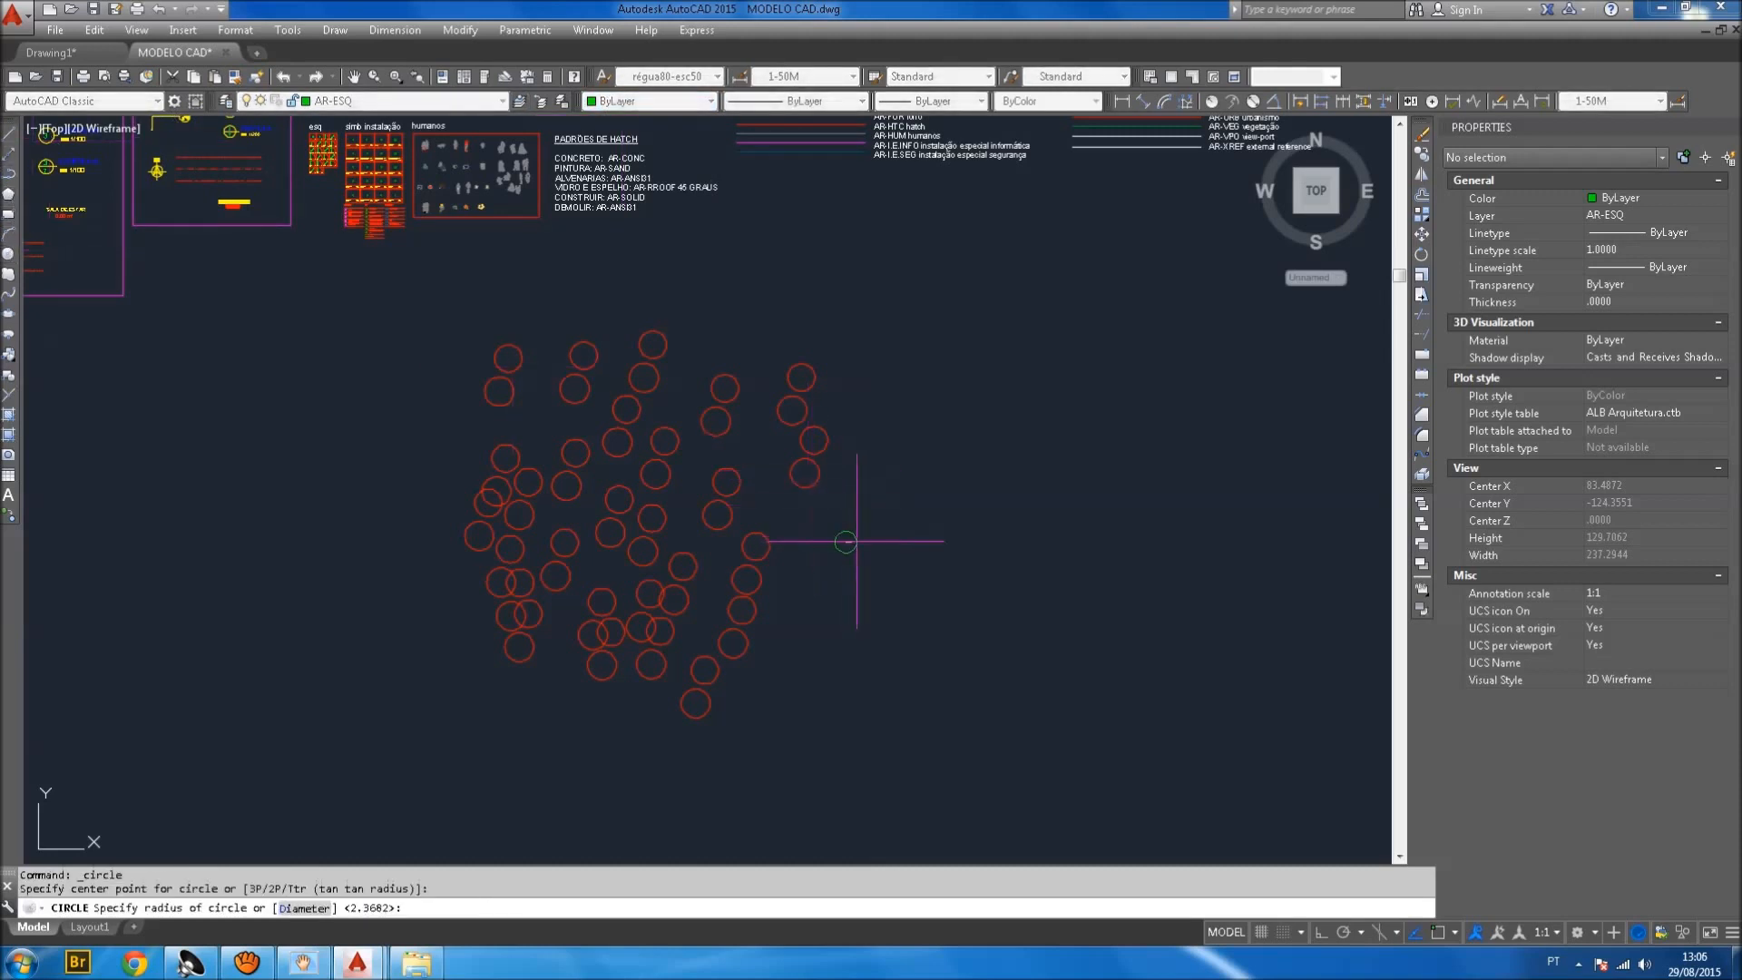
click(858, 543)
key(Escape)
Copy the green circle many times, scattering the copies among the red circles.
click(887, 556)
click(840, 538)
text(co)
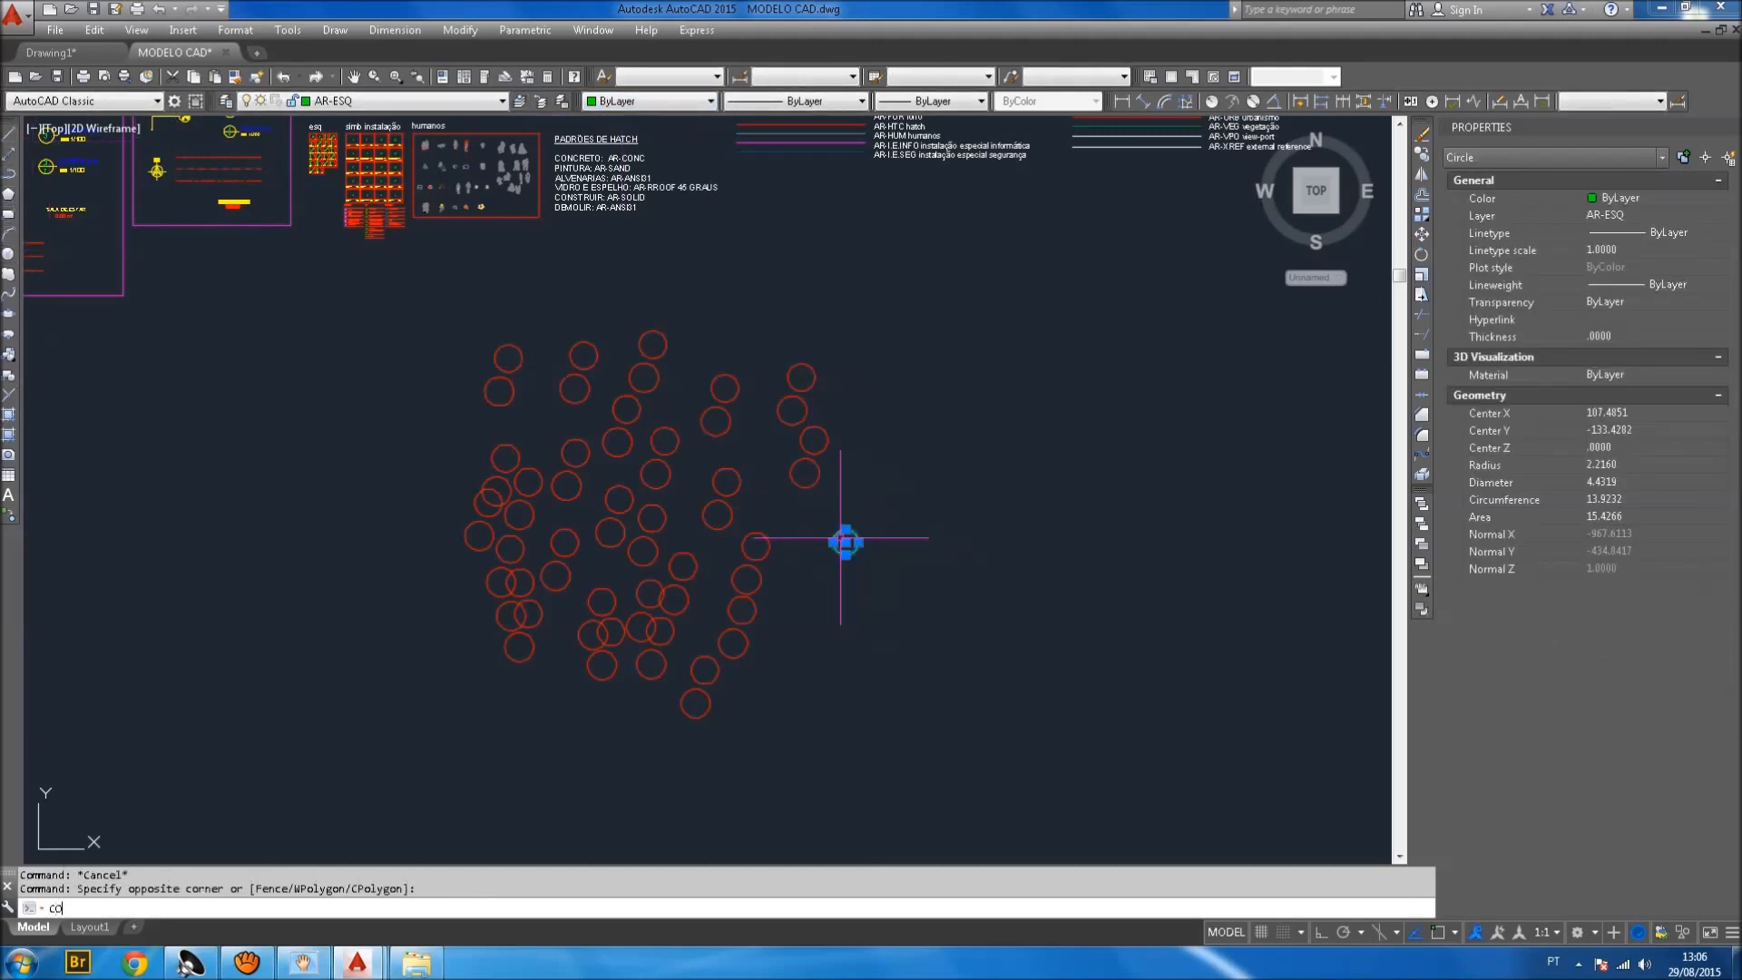
key(Return)
click(844, 536)
click(754, 487)
click(741, 431)
click(678, 453)
click(649, 482)
click(568, 530)
click(579, 421)
click(508, 466)
click(668, 551)
click(514, 565)
click(563, 529)
click(579, 564)
click(572, 587)
click(515, 512)
click(618, 447)
click(601, 565)
click(757, 554)
click(643, 644)
click(646, 631)
click(697, 588)
click(700, 611)
key(Escape)
Move the original green circle closer to the edge of the red circle cluster.
click(876, 542)
click(842, 544)
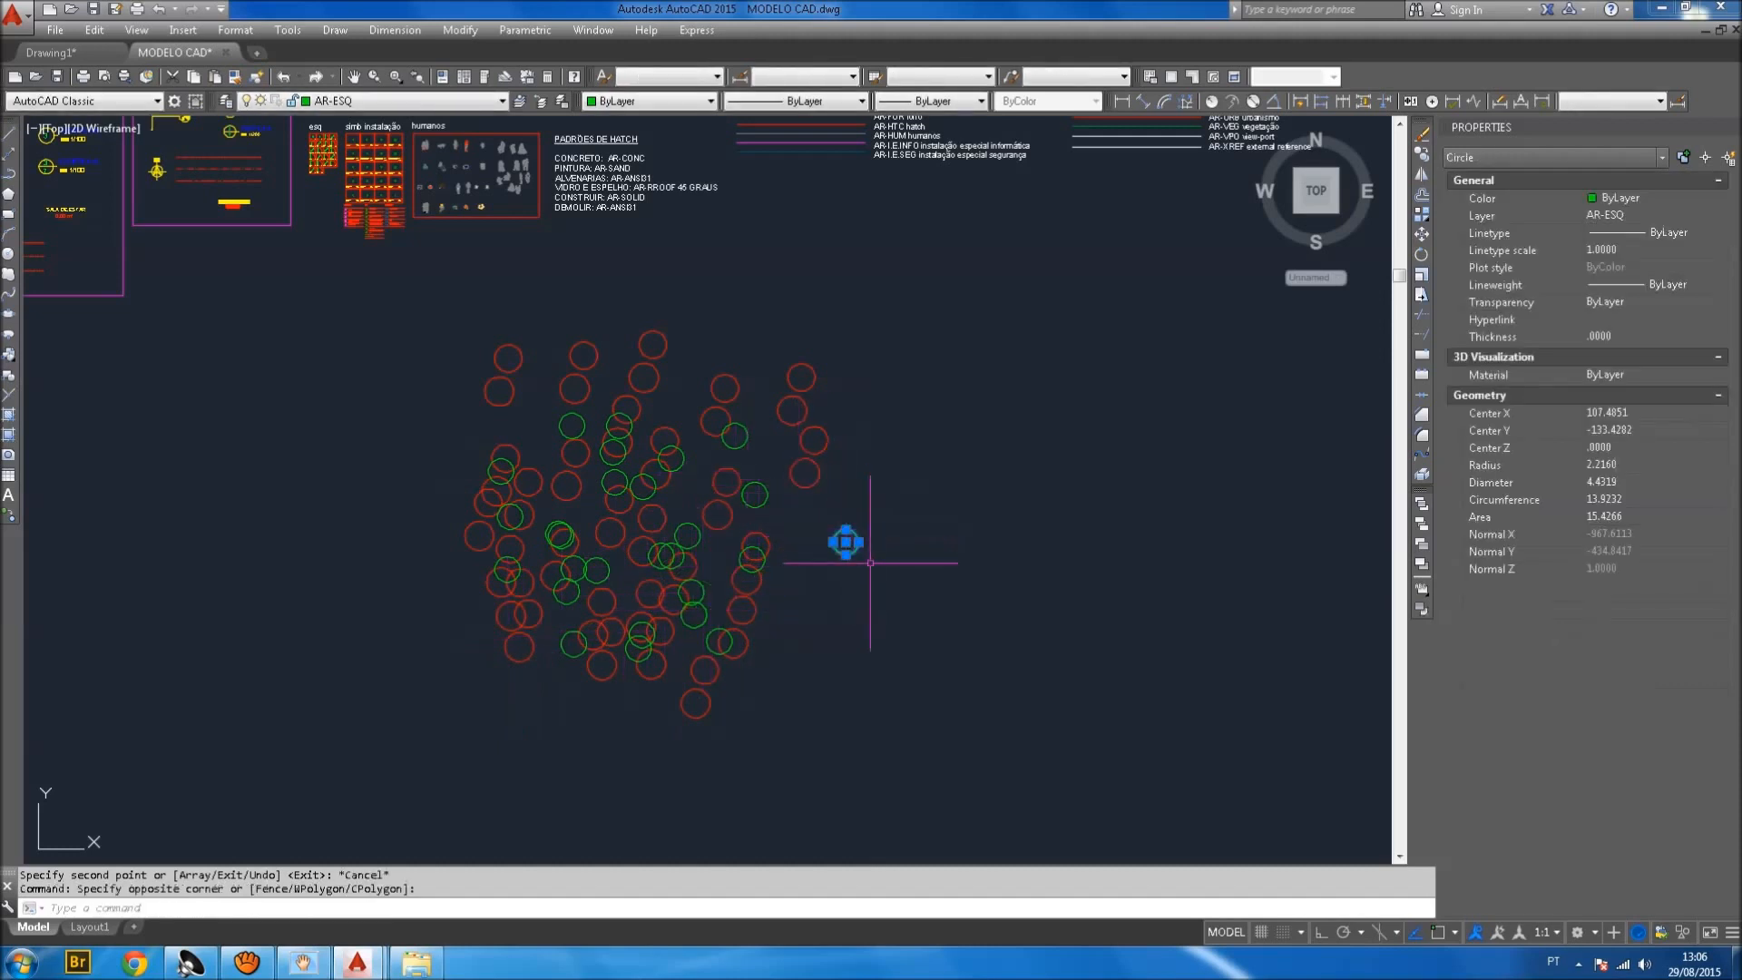
text(m)
key(Return)
click(902, 595)
key(Escape)
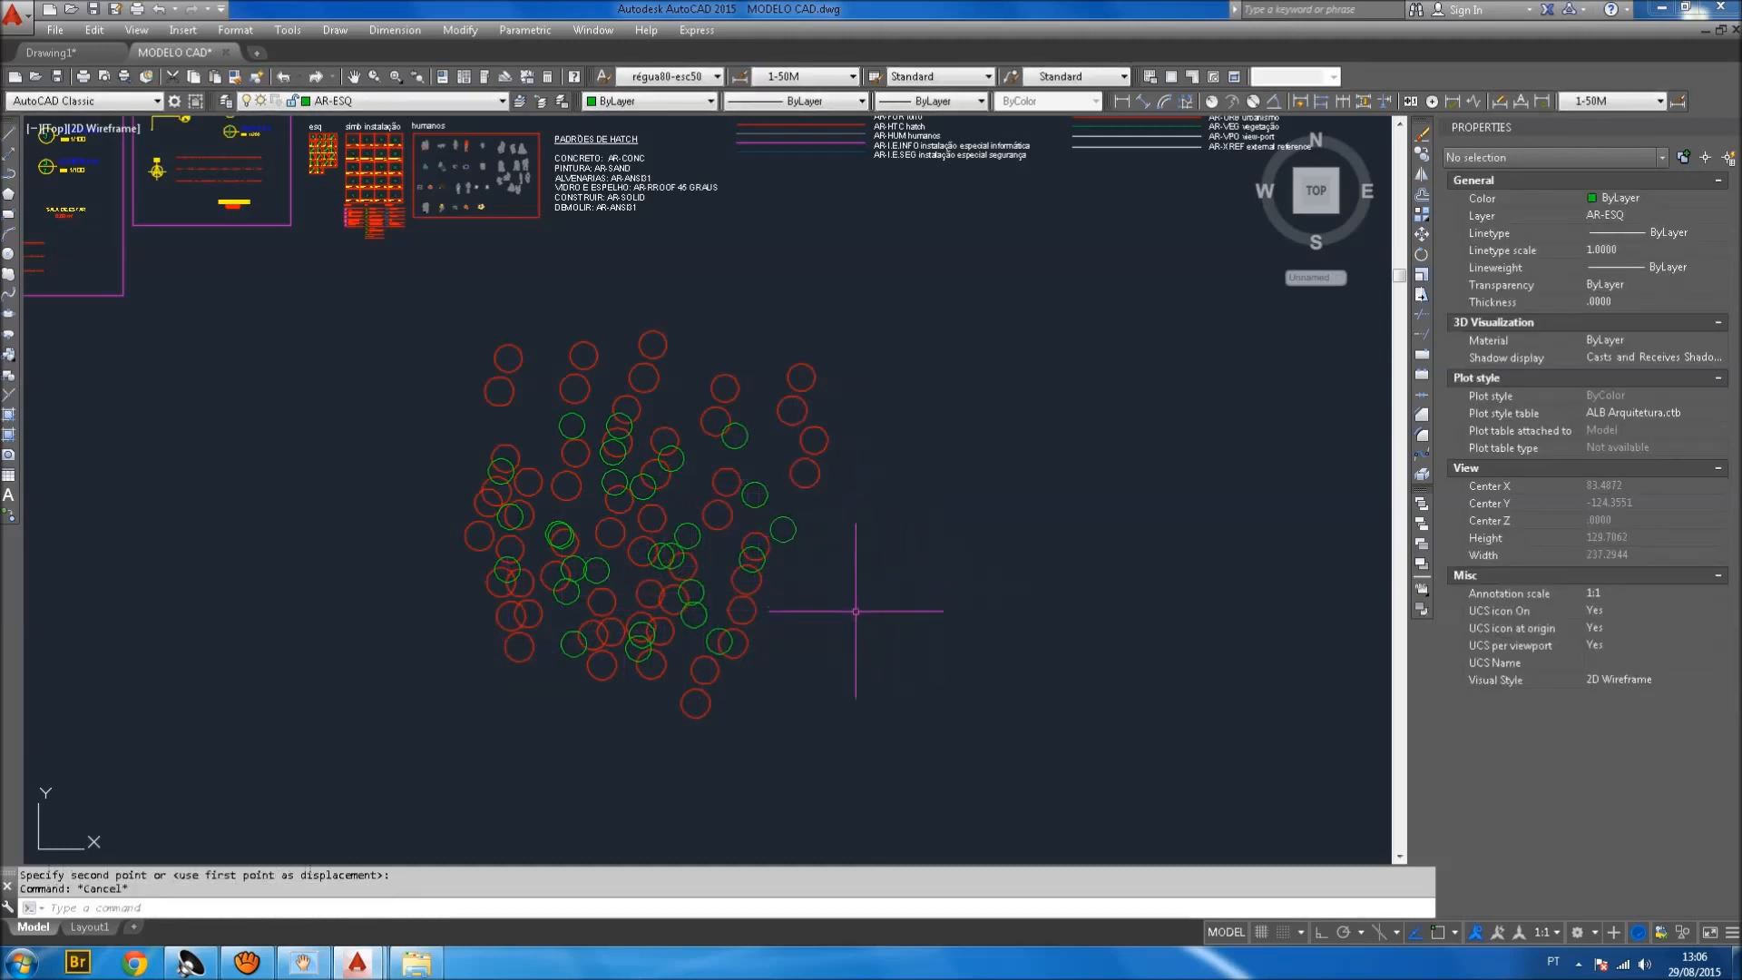
Try to select the green circles individually and by crossing selection, and clear the selection.
scroll(544, 635, up, 2)
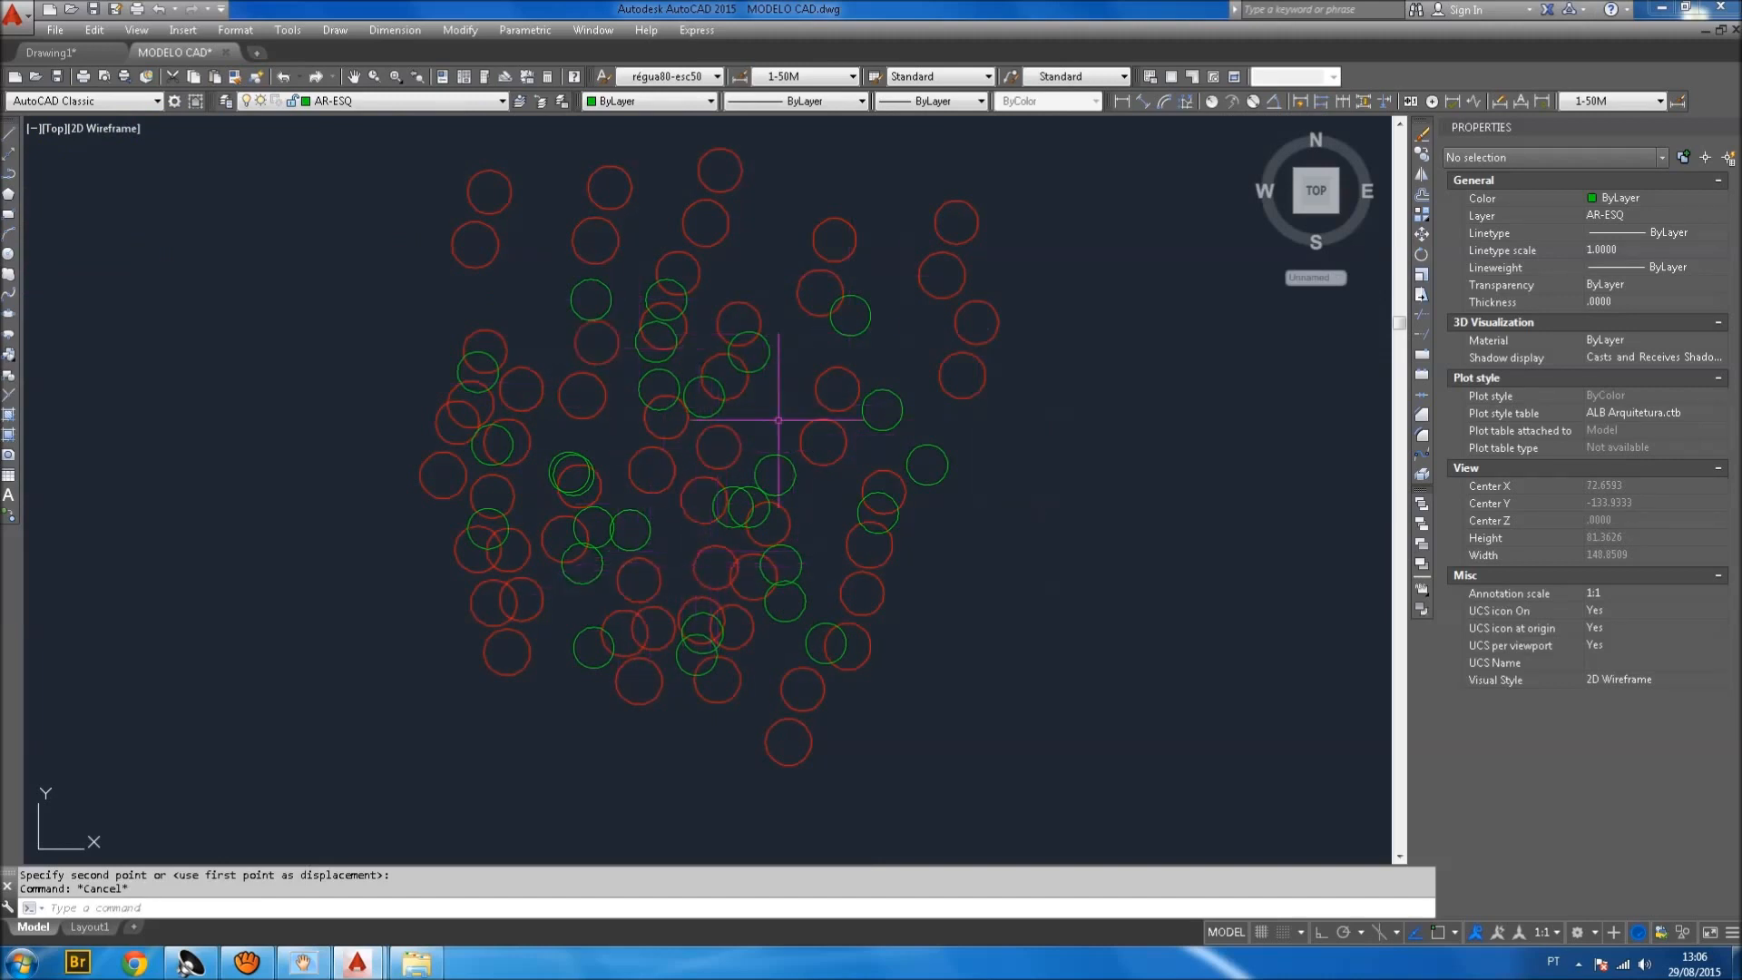
click(964, 454)
click(1010, 455)
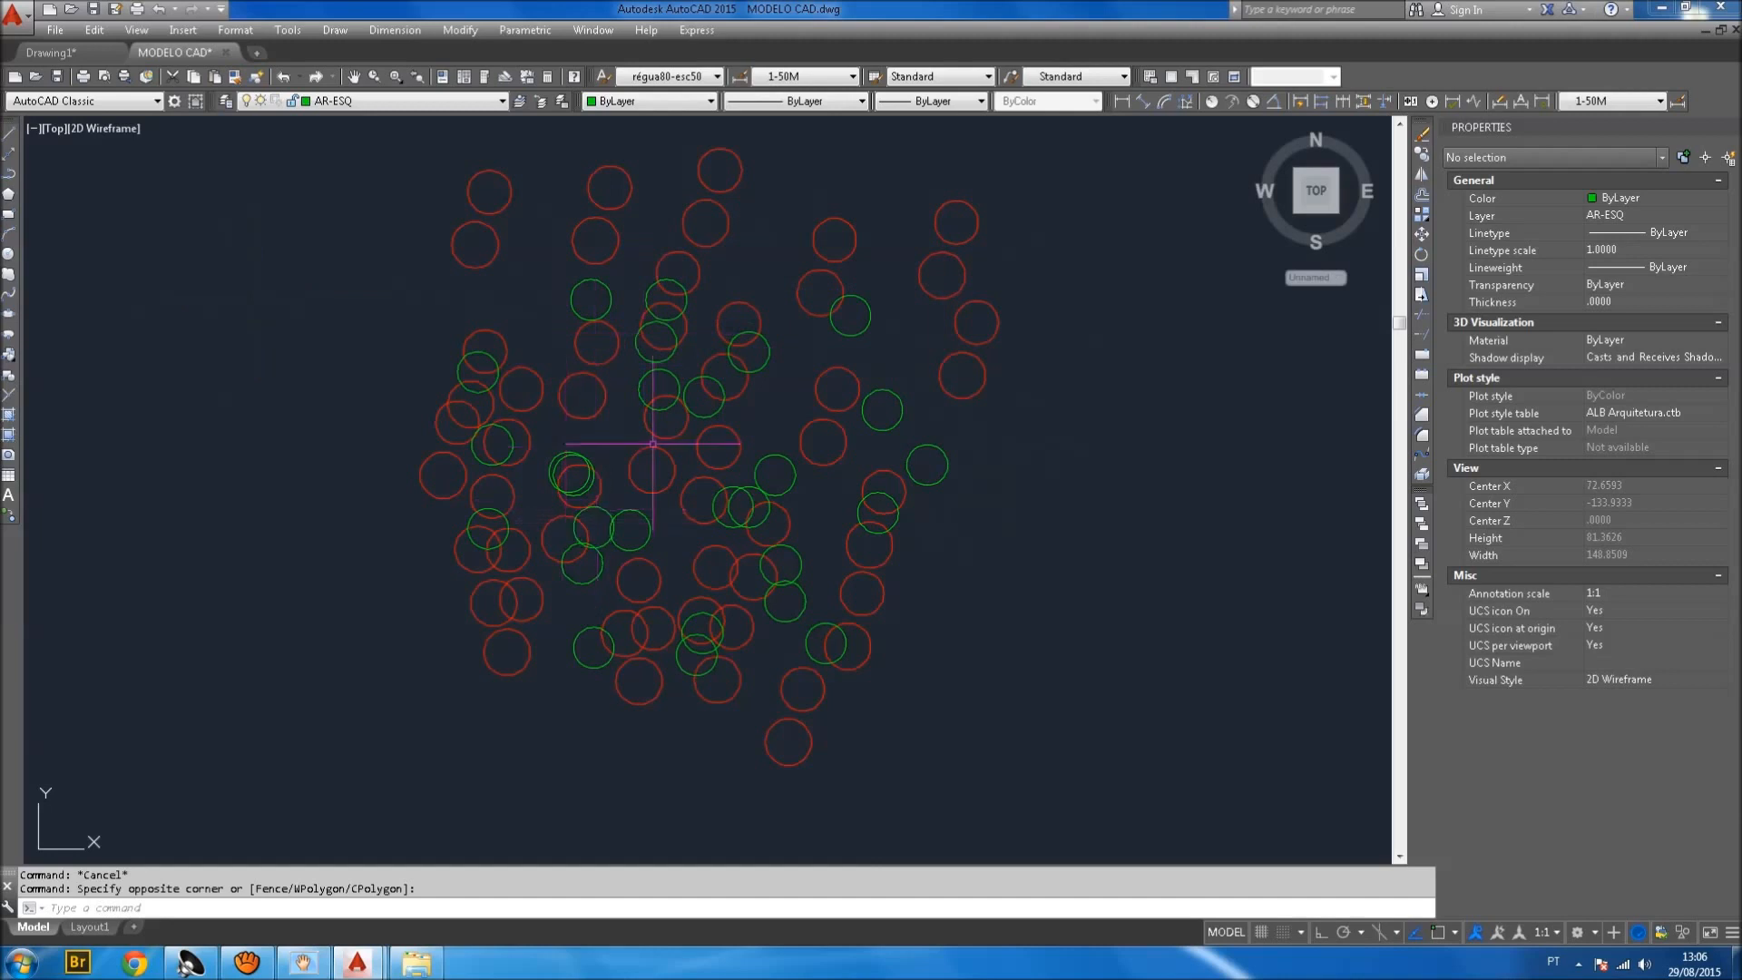
scroll(948, 435, up, 2)
click(943, 480)
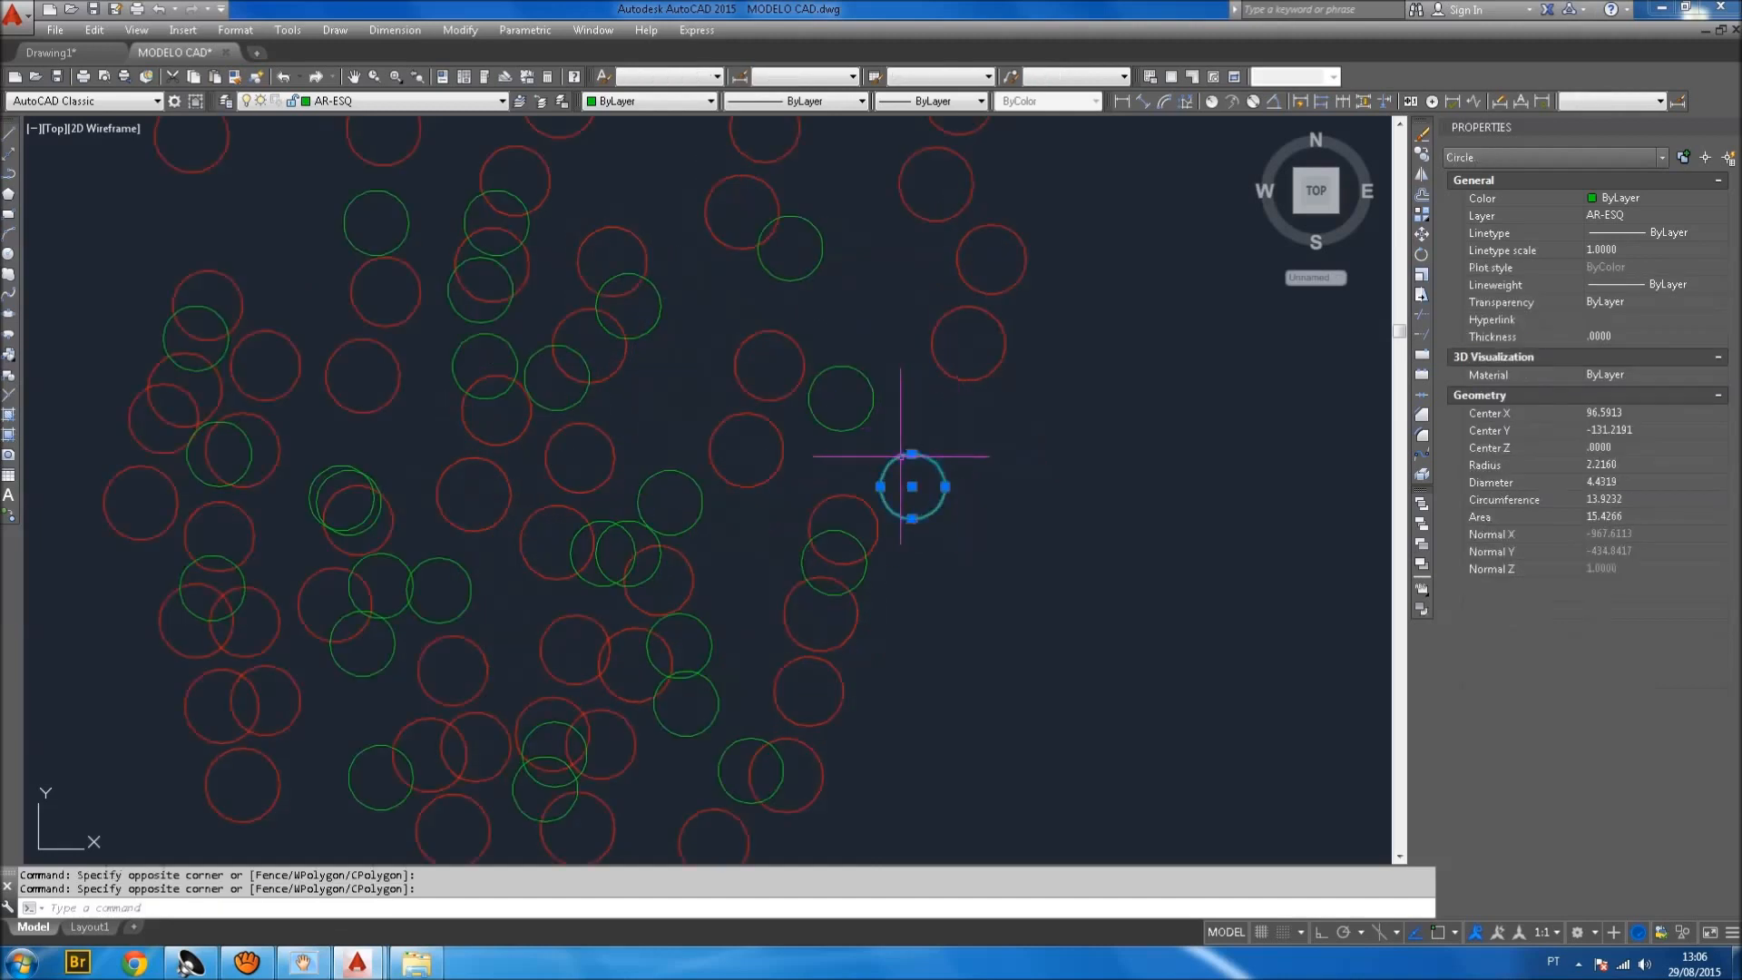
click(860, 374)
click(821, 257)
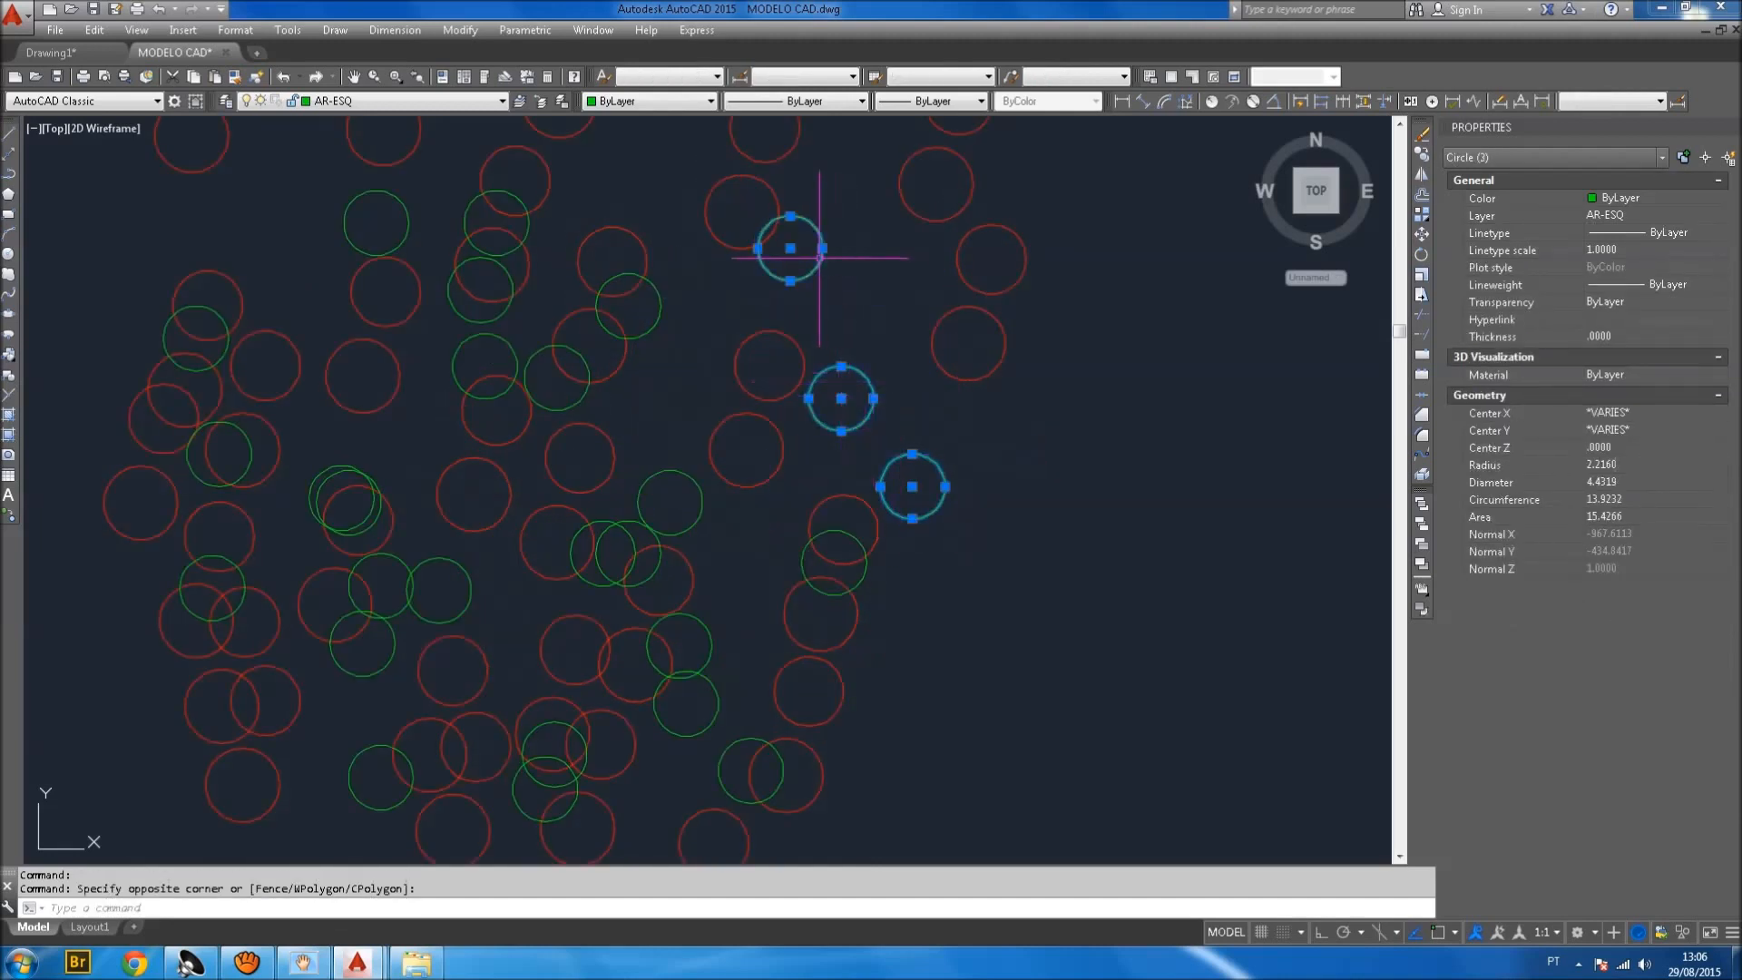
click(618, 334)
click(570, 404)
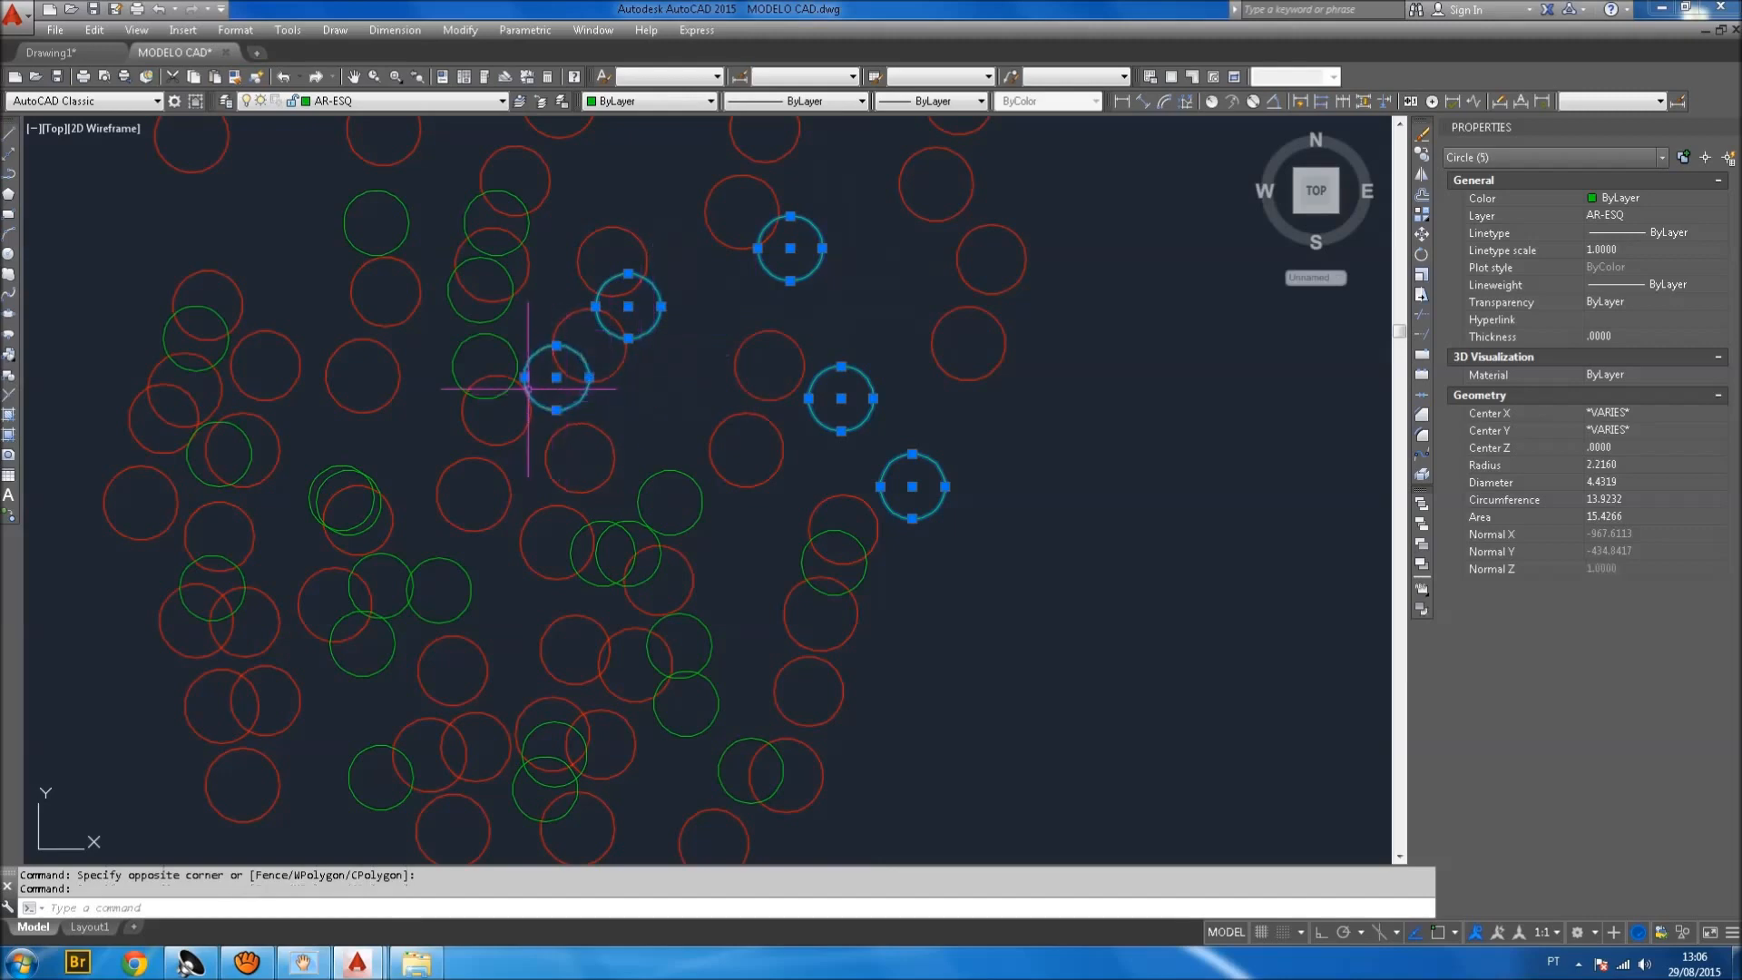
drag(532, 256, 421, 223)
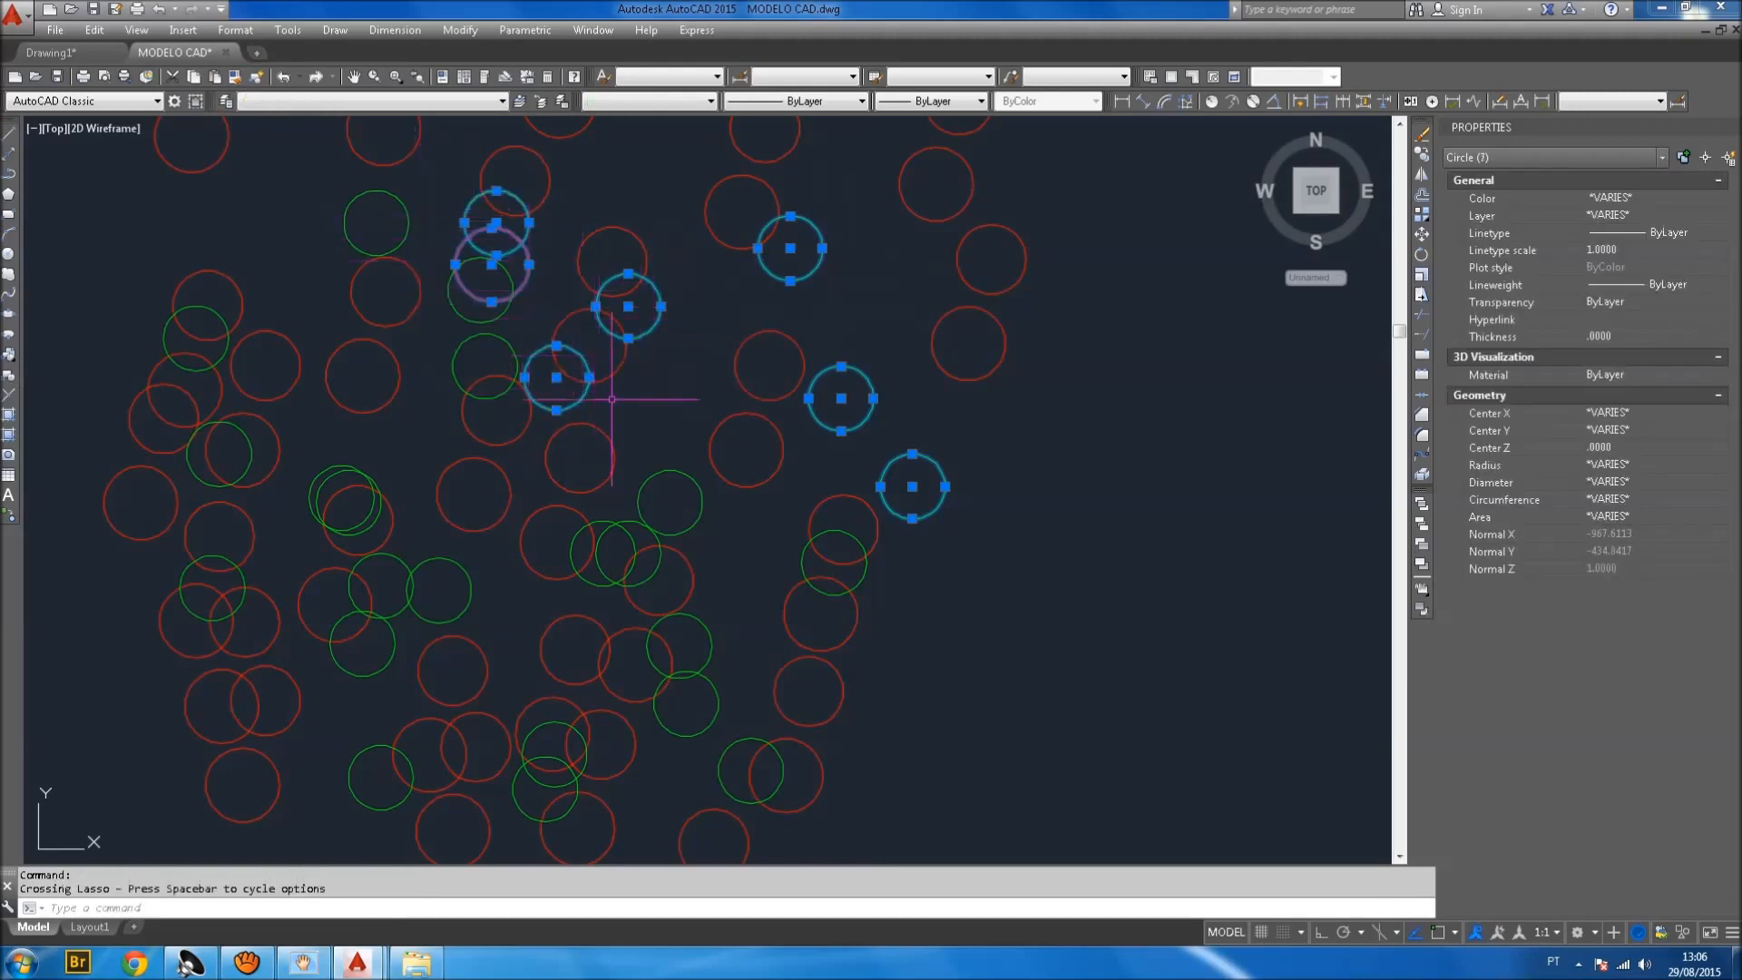
click(642, 475)
click(291, 692)
key(Escape)
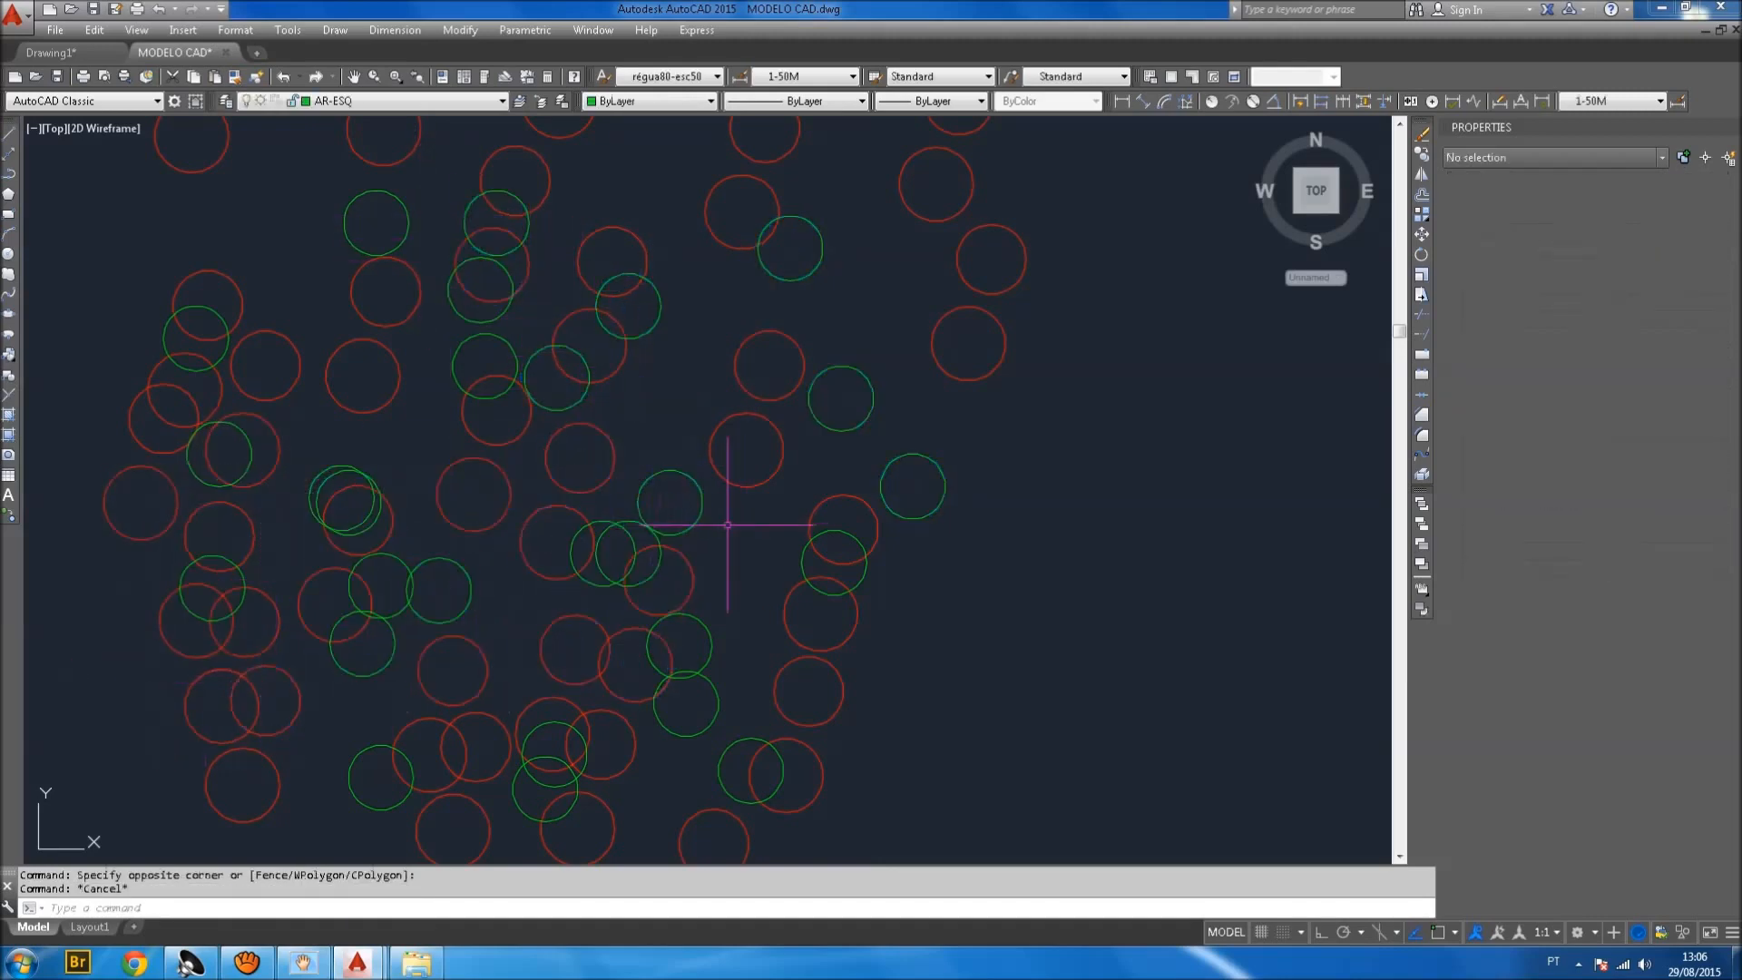
Open the Object Selection Filters dialog with the FILTER command and move it clear of the circles.
scroll(726, 508, down, 3)
scroll(858, 486, down, 4)
scroll(825, 484, up, 4)
middle_drag(825, 483, 866, 478)
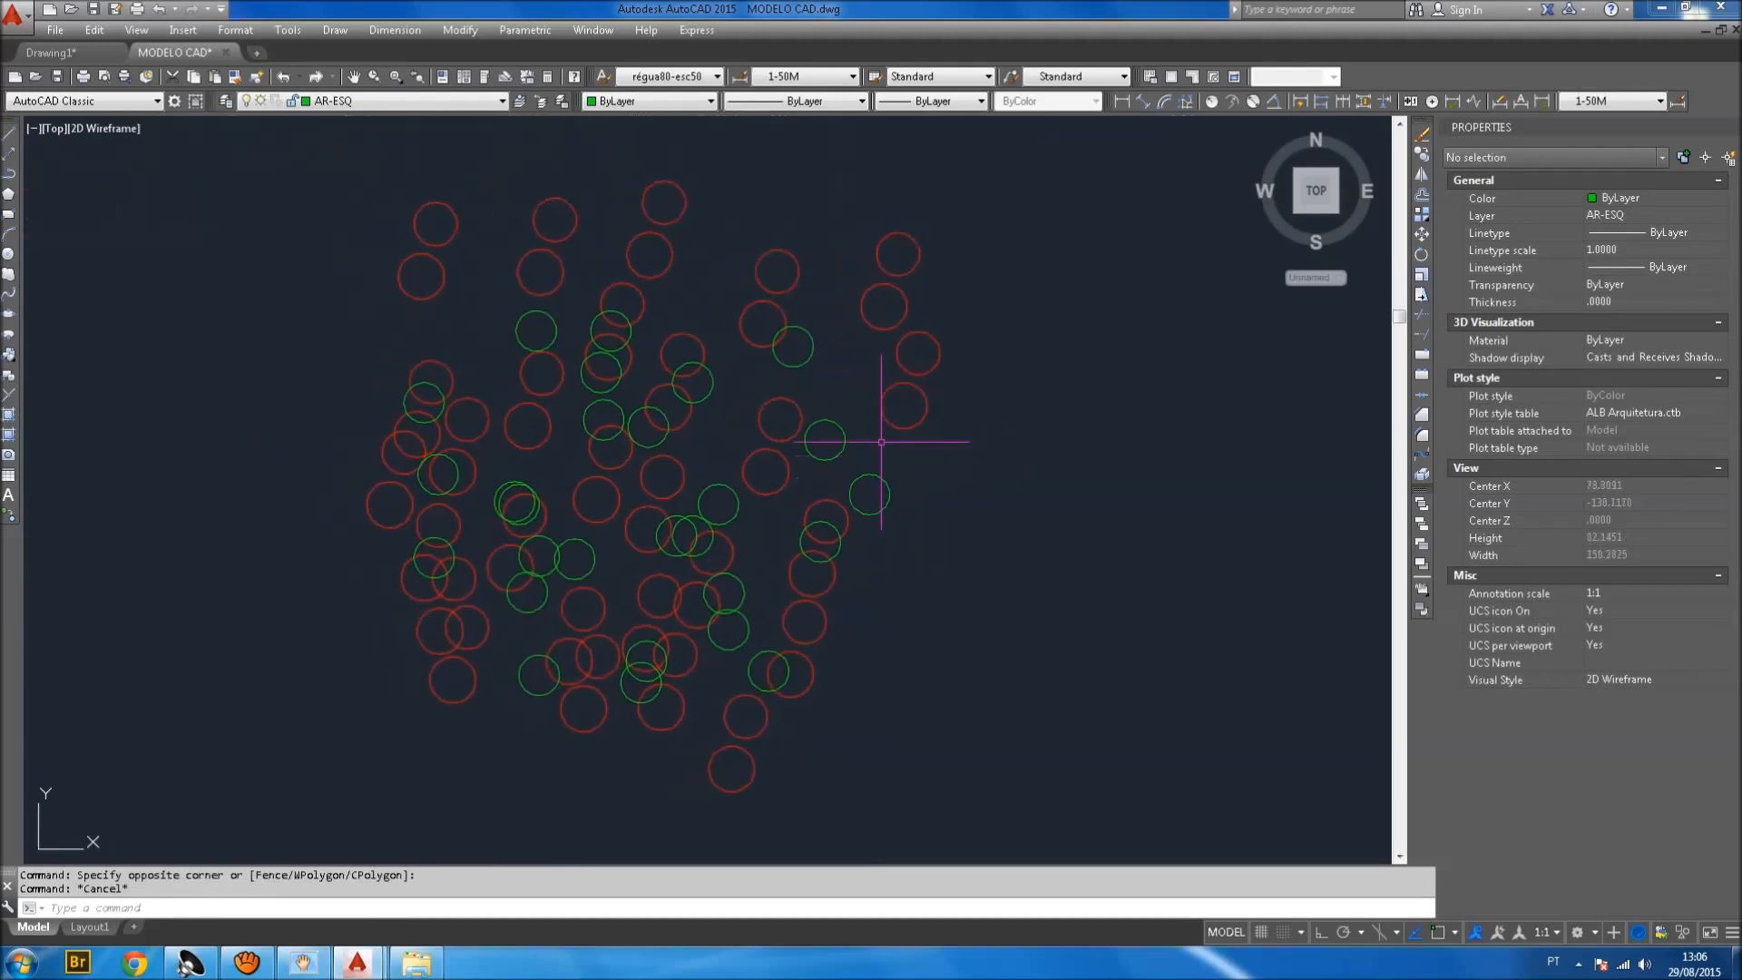
text(FILTE)
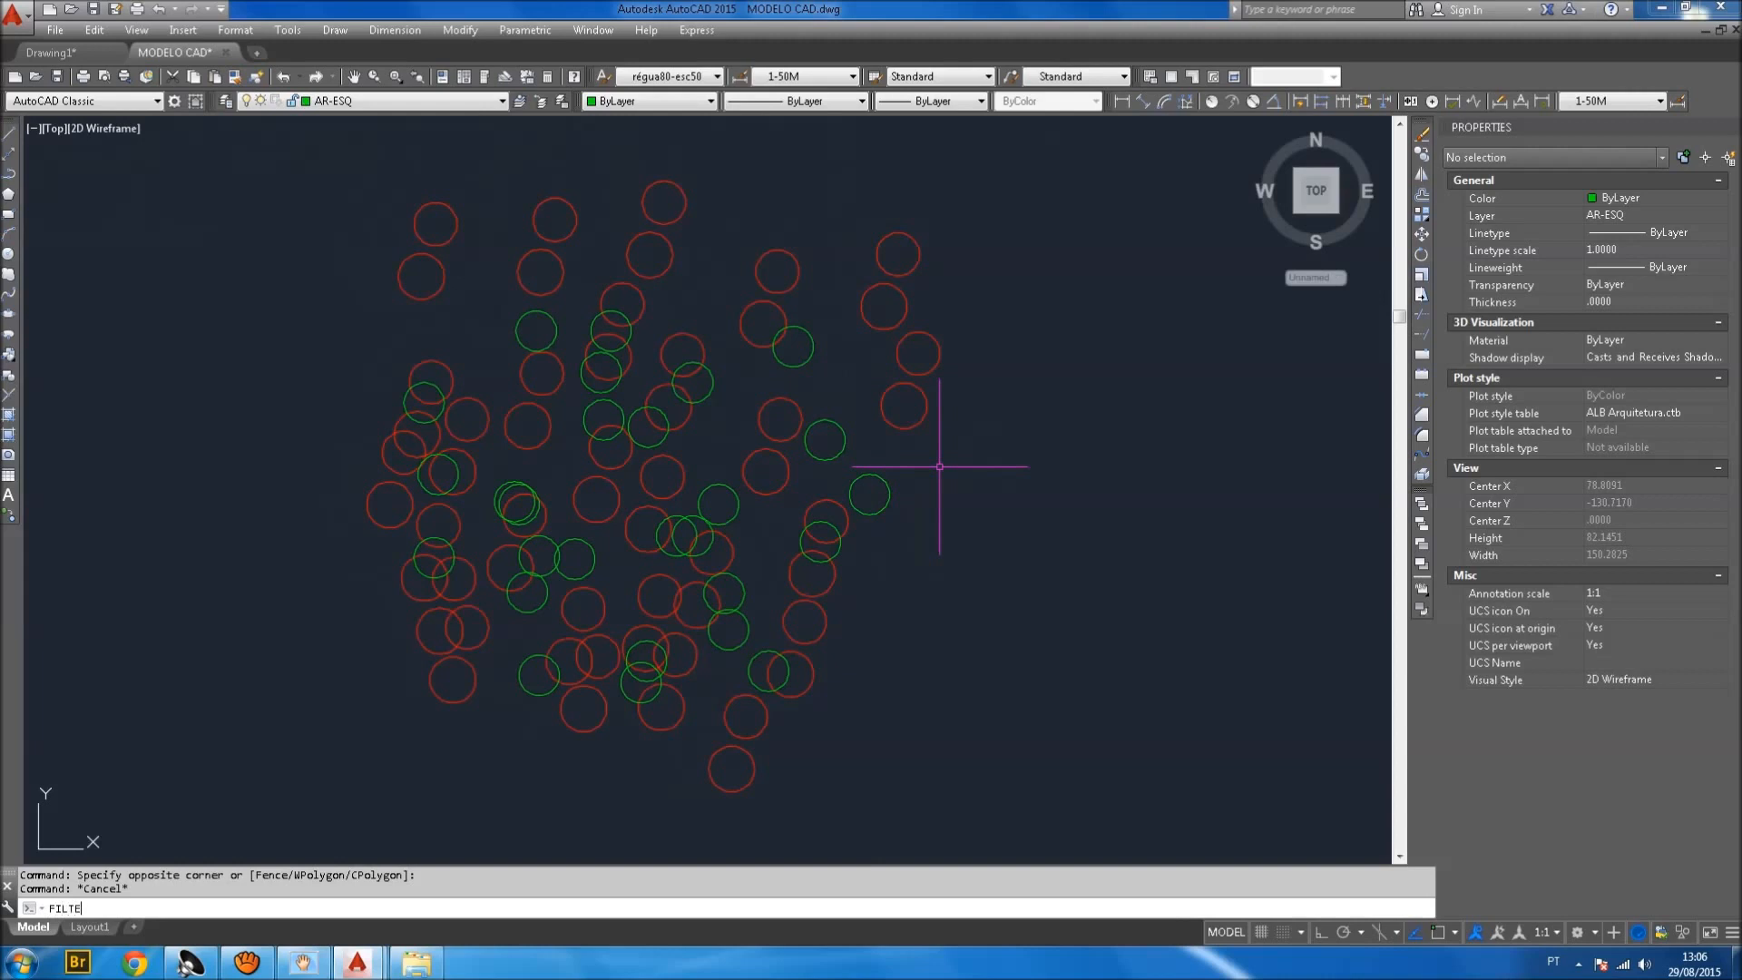
text(R)
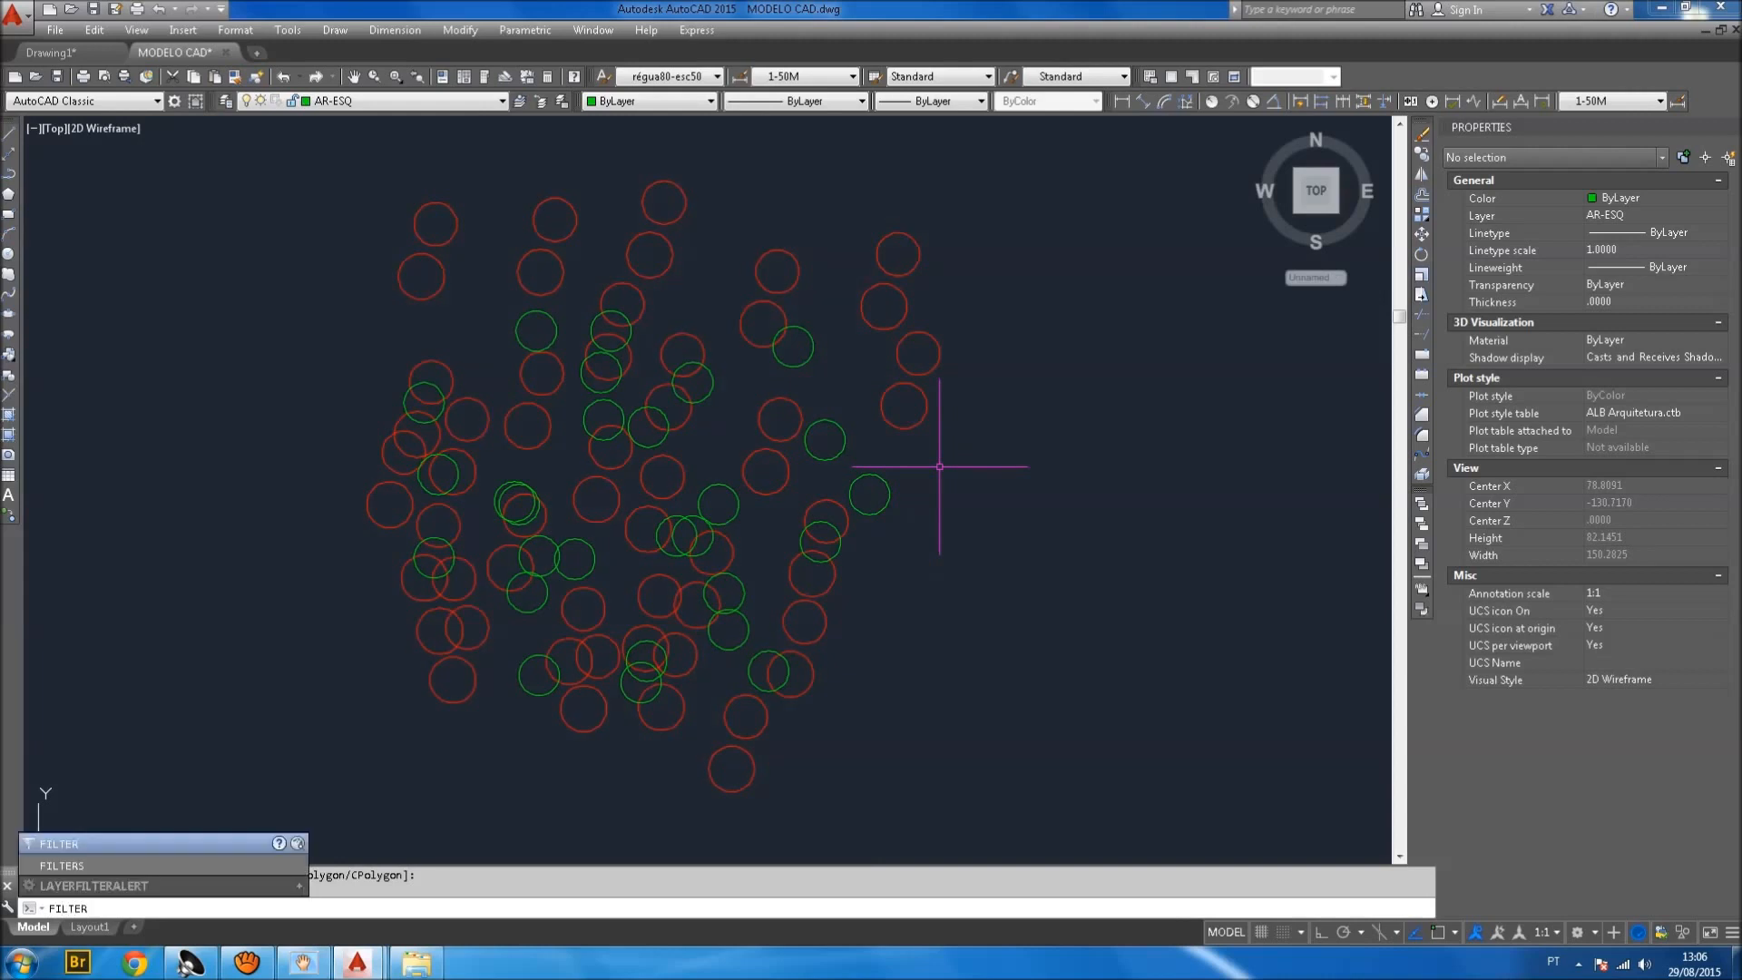
click(56, 842)
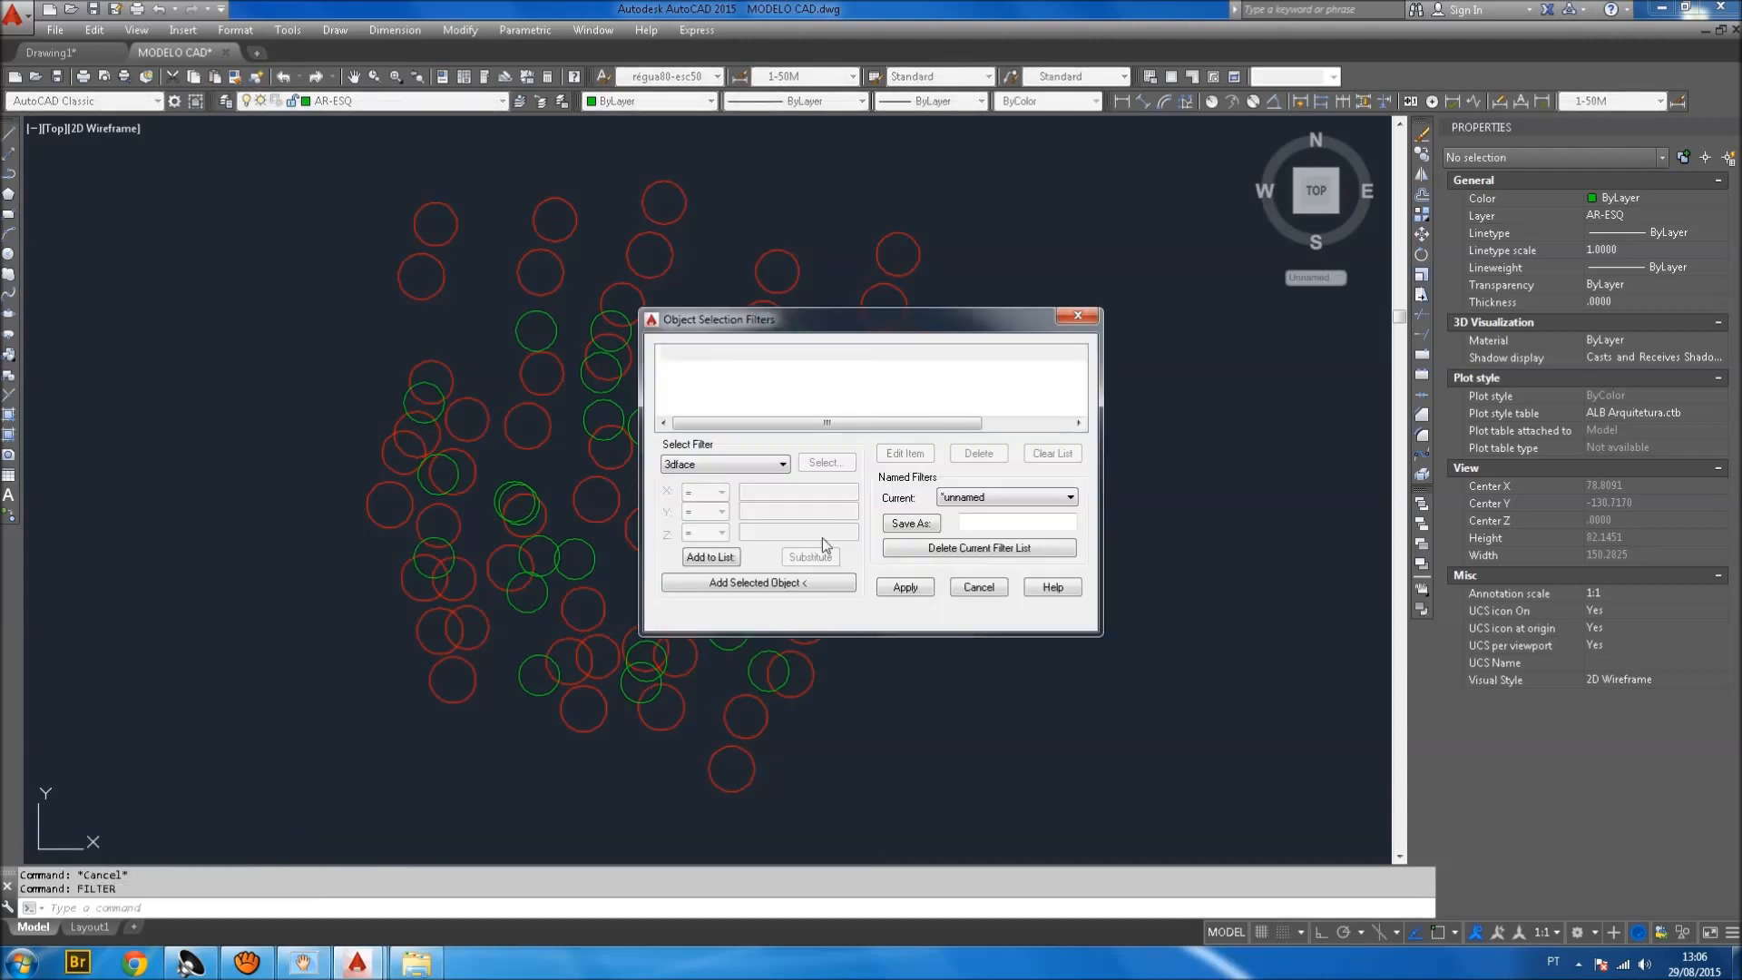
drag(757, 313, 1131, 134)
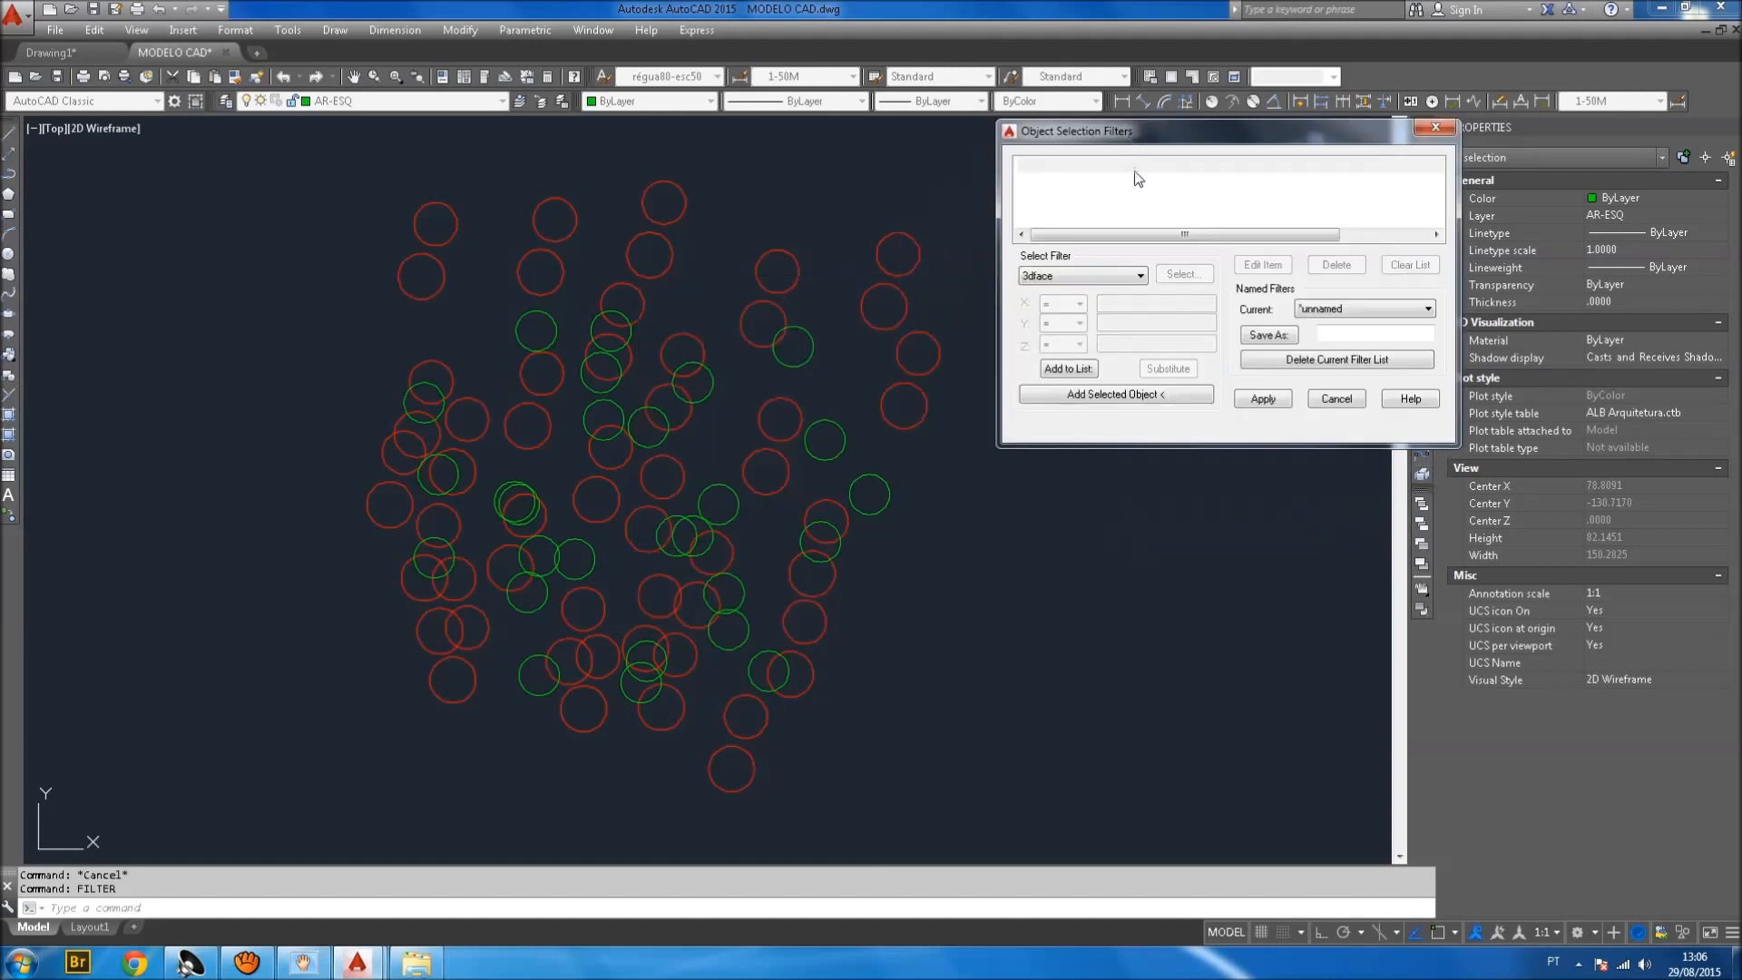
Choose Layer as the object selection filter type.
click(1087, 274)
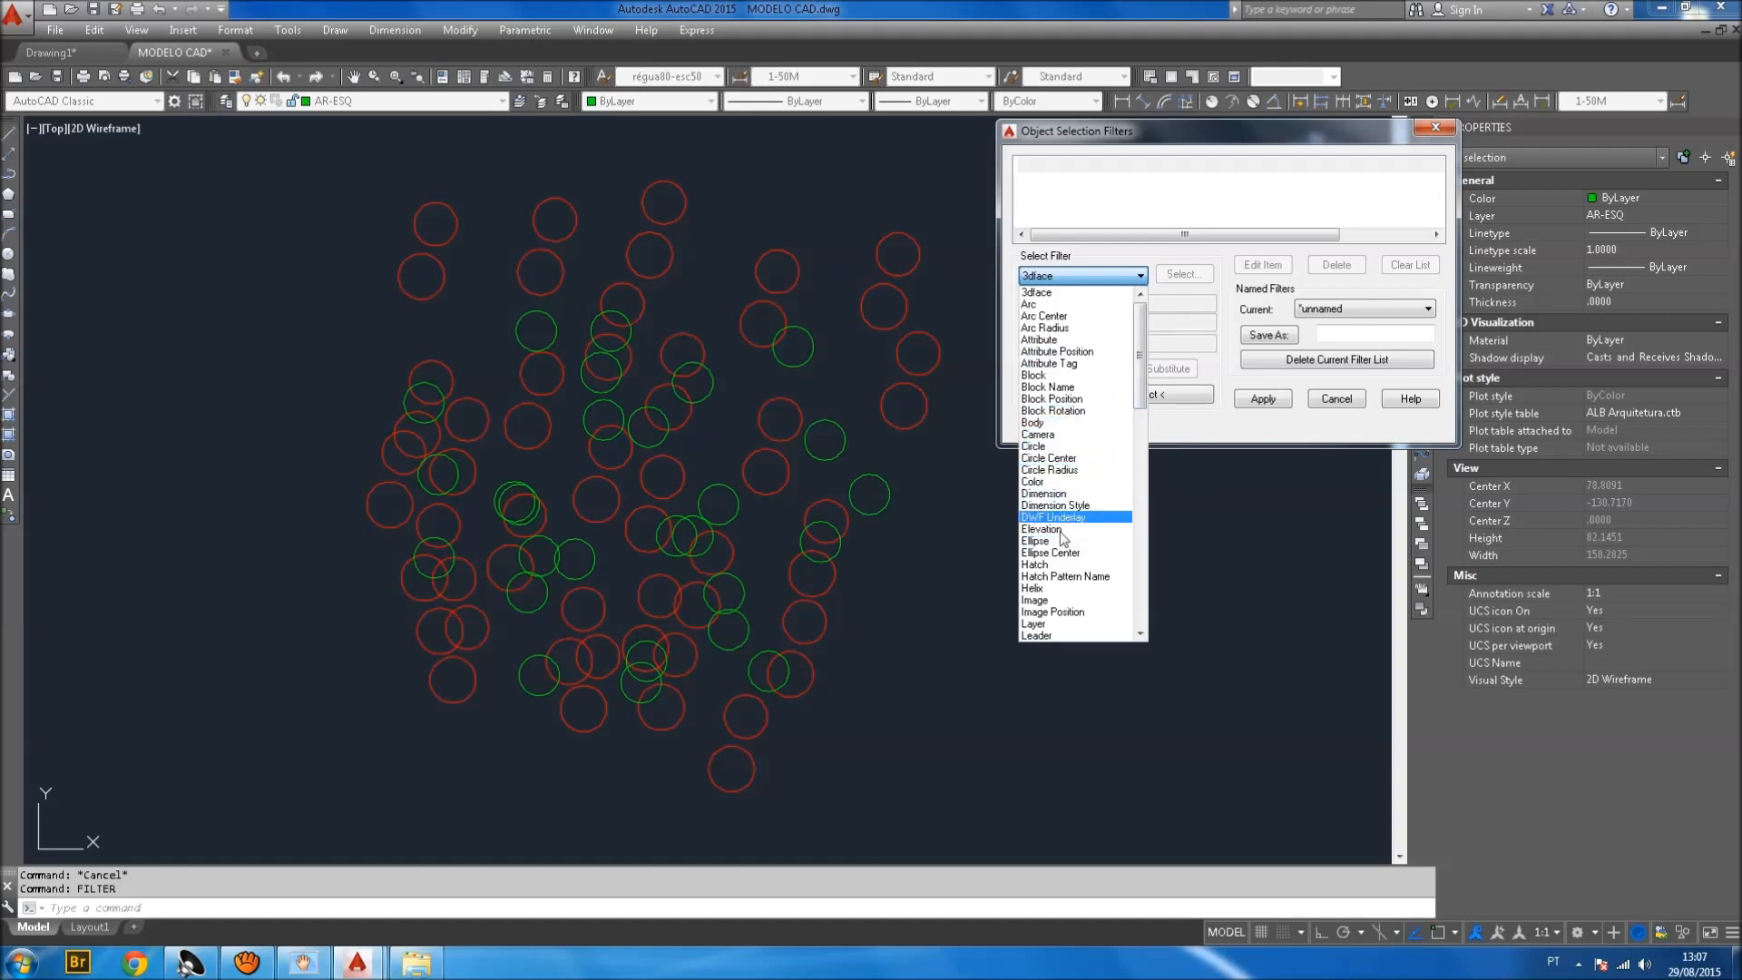
drag(1137, 378, 1135, 419)
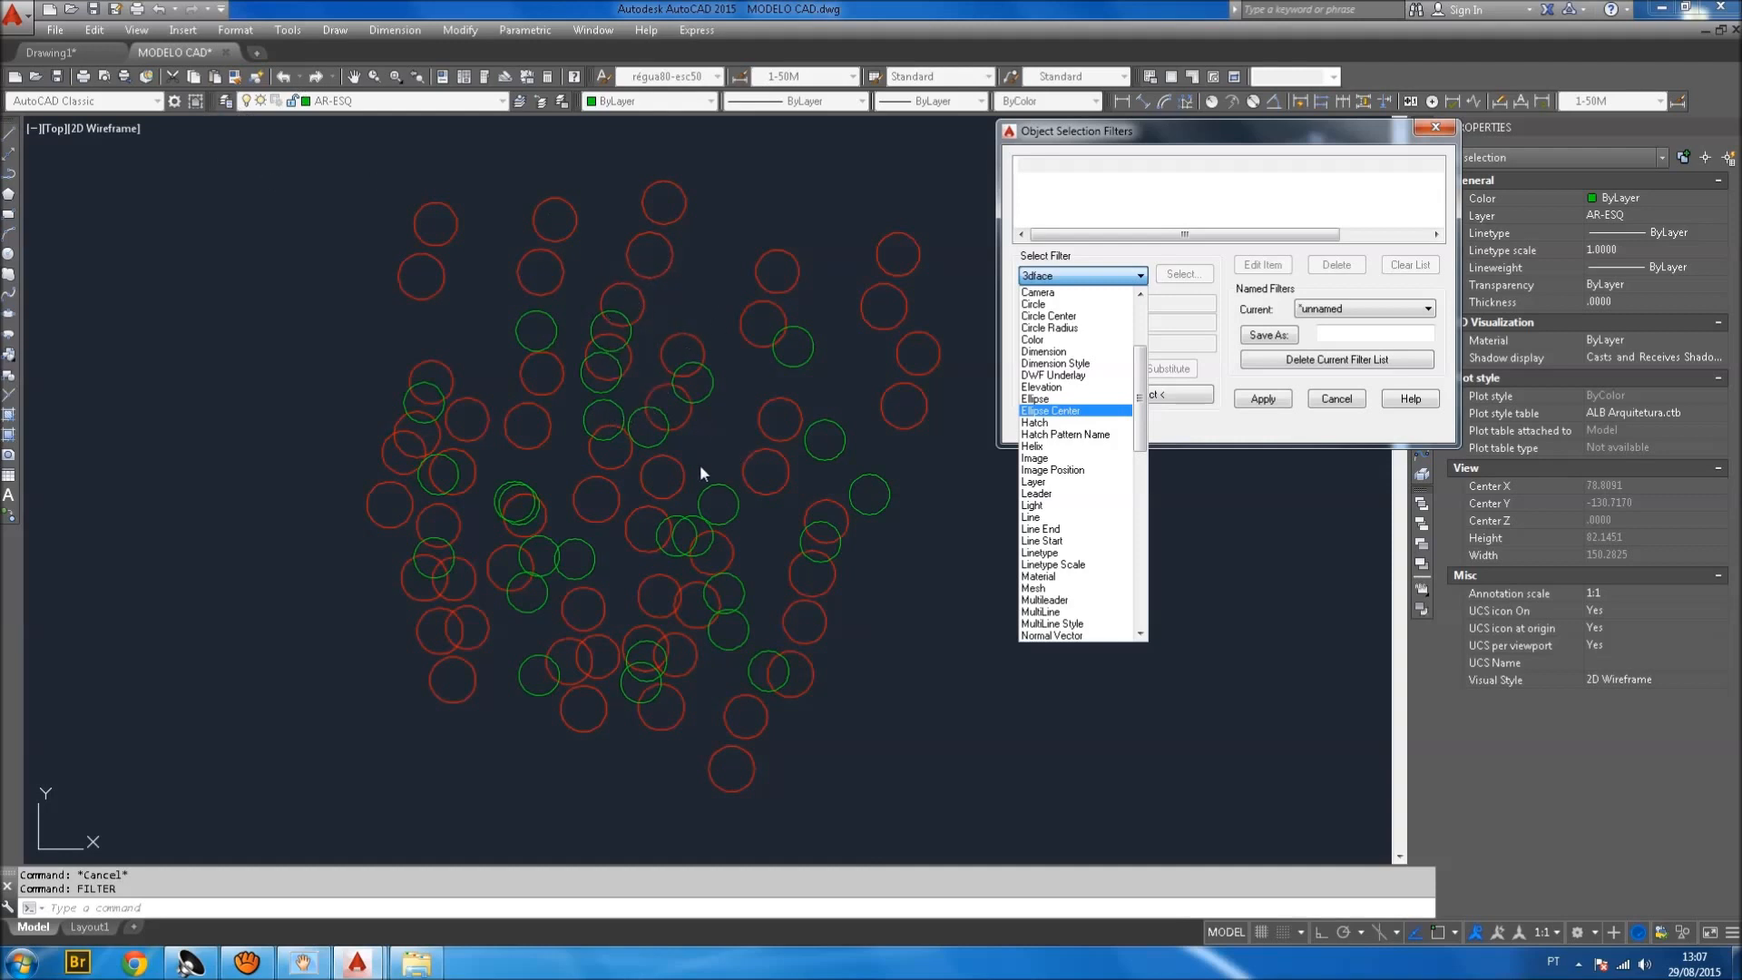
drag(1140, 422, 1140, 438)
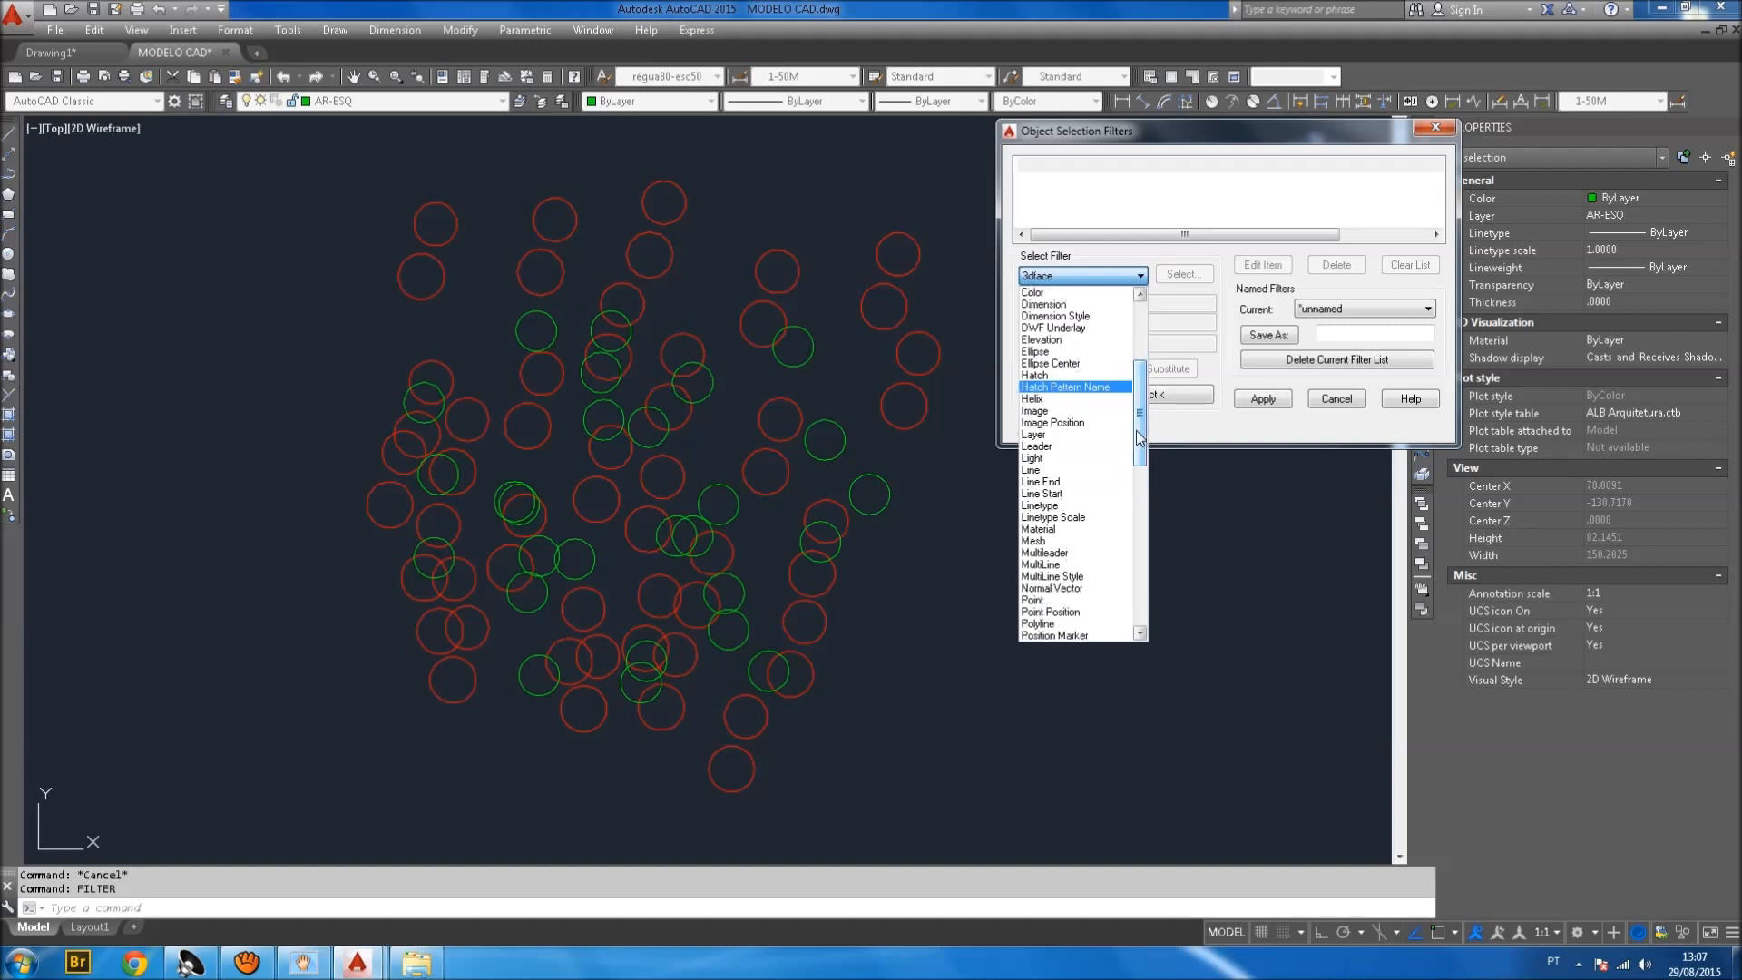
click(1090, 436)
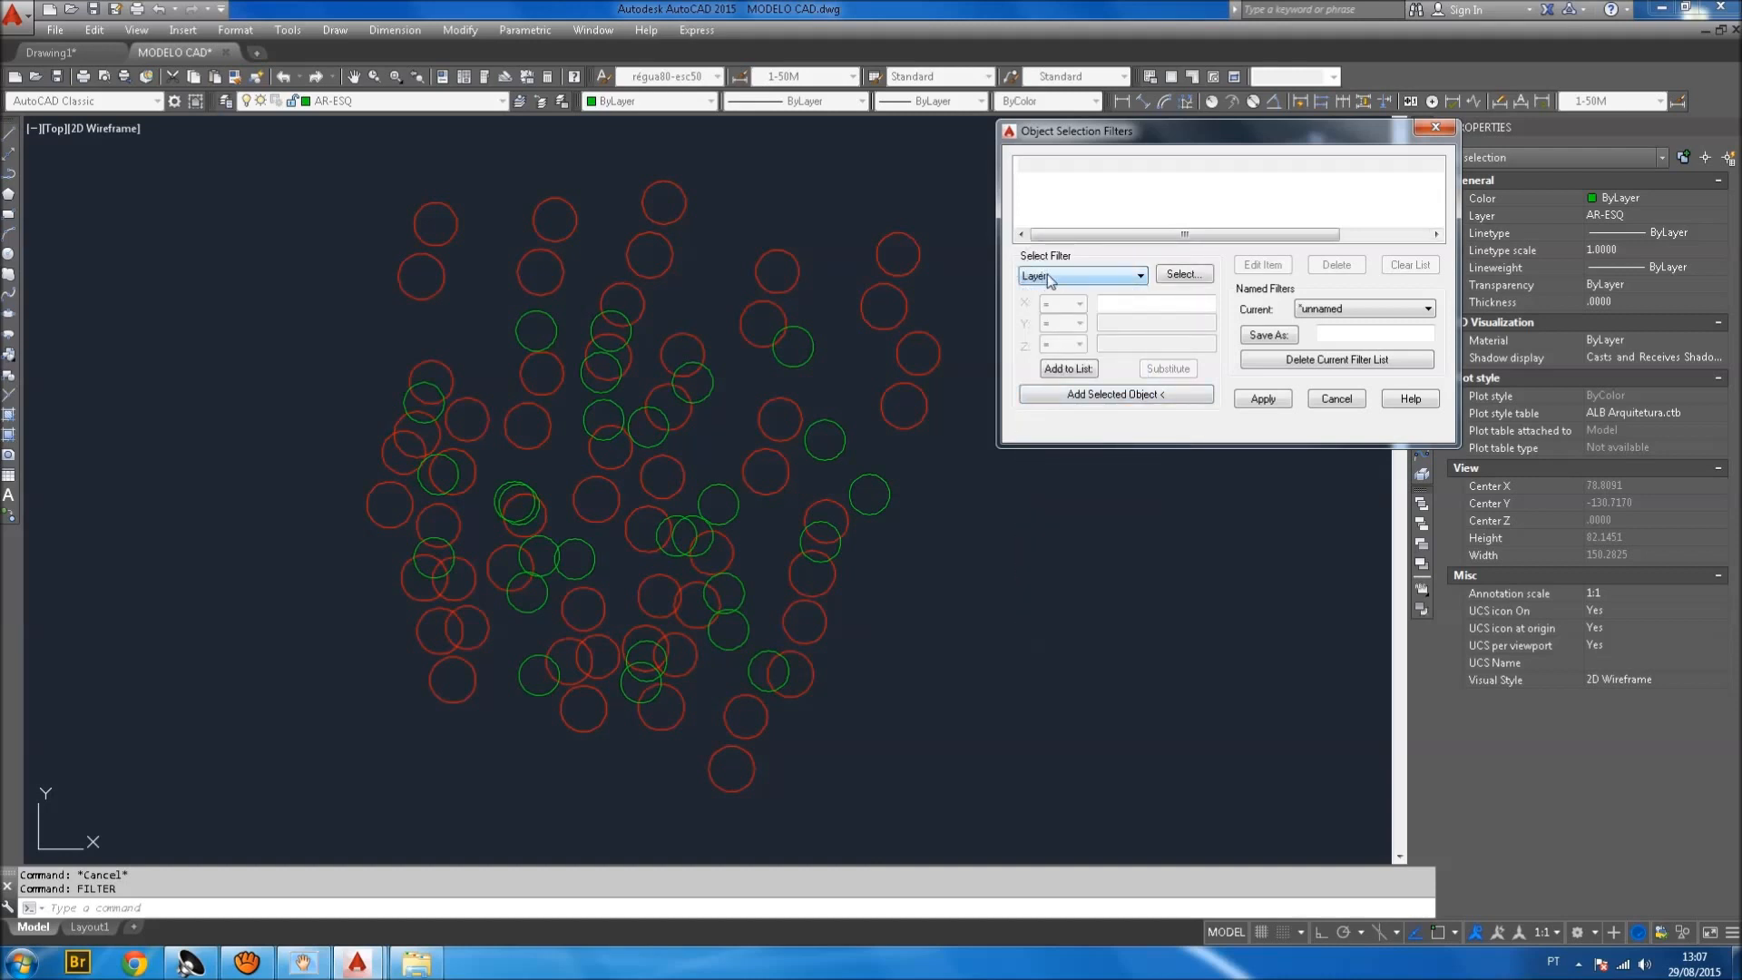
Pick AR-CTA as the layer to filter by and add it to the filter list.
click(1170, 274)
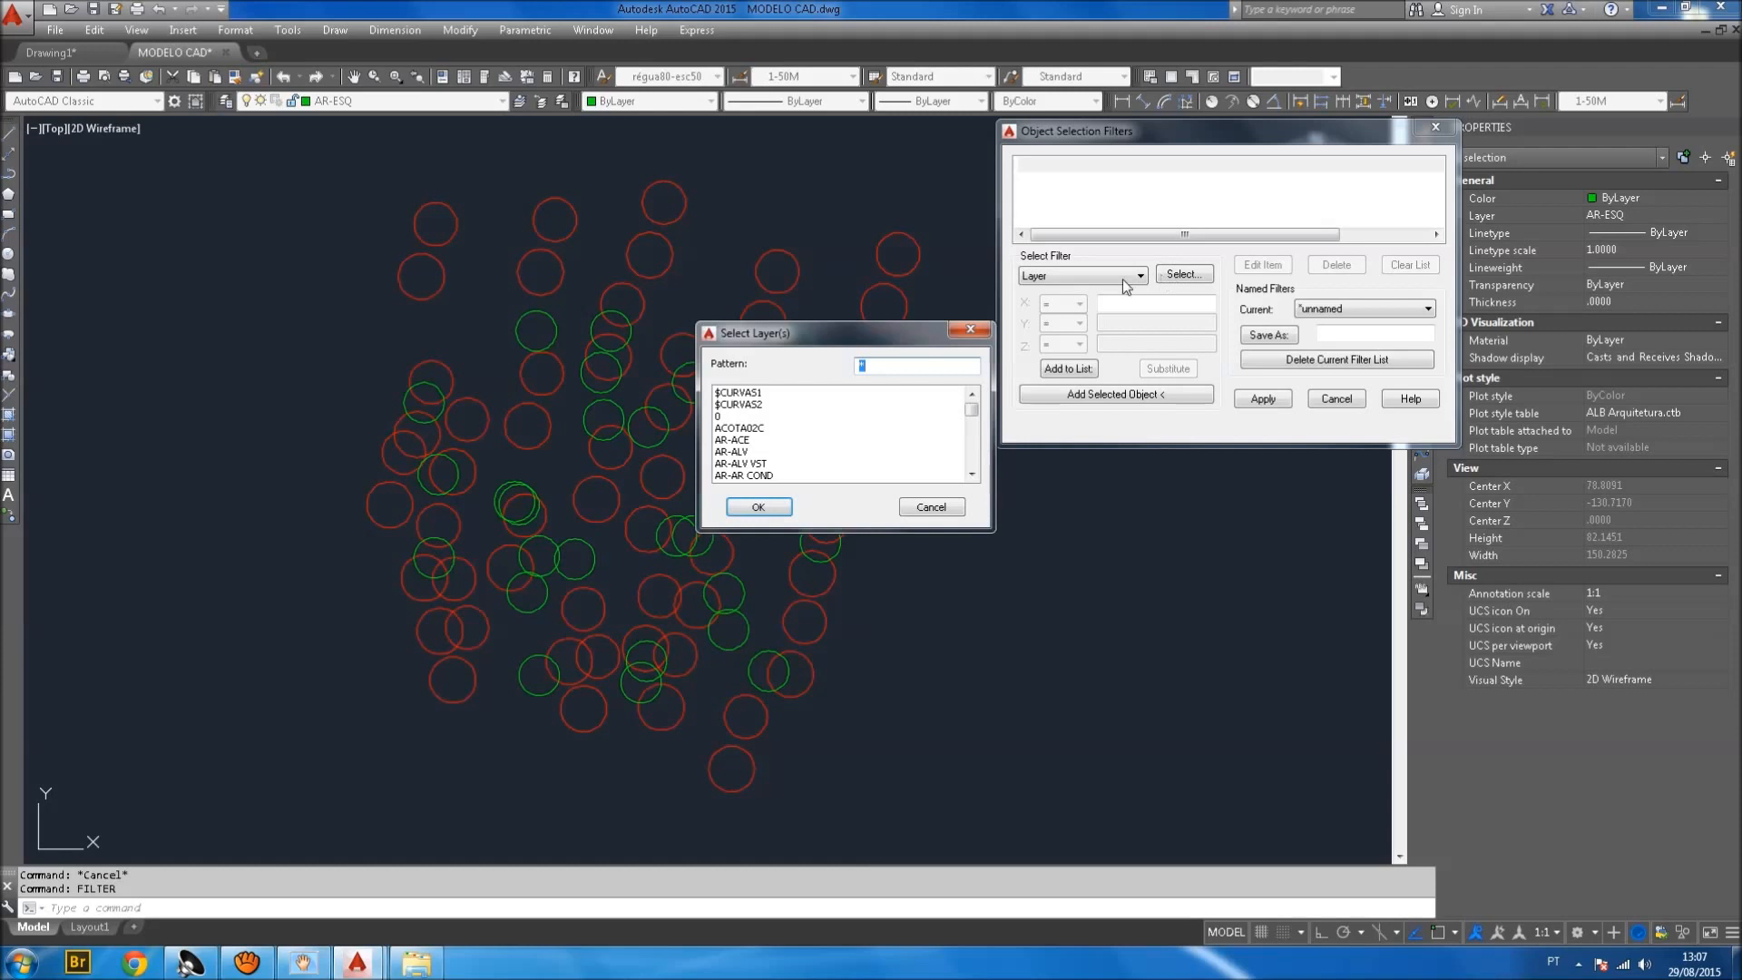
click(971, 473)
click(971, 473)
click(971, 473)
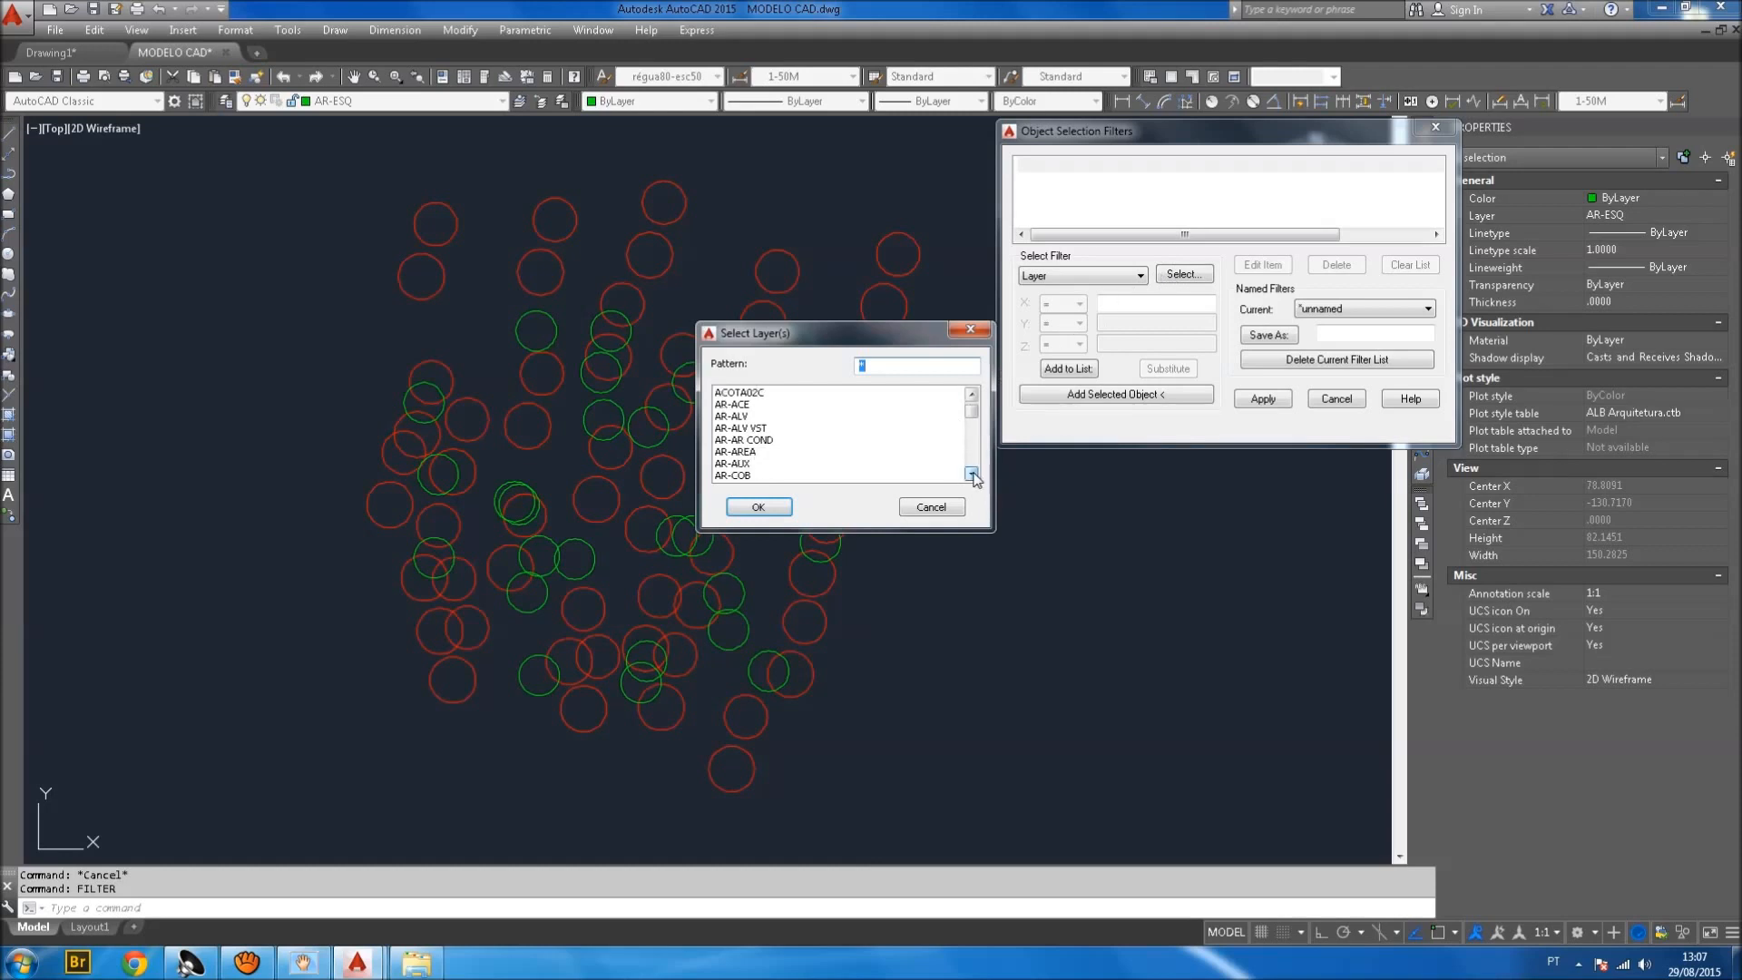
scroll(744, 454, down, 2)
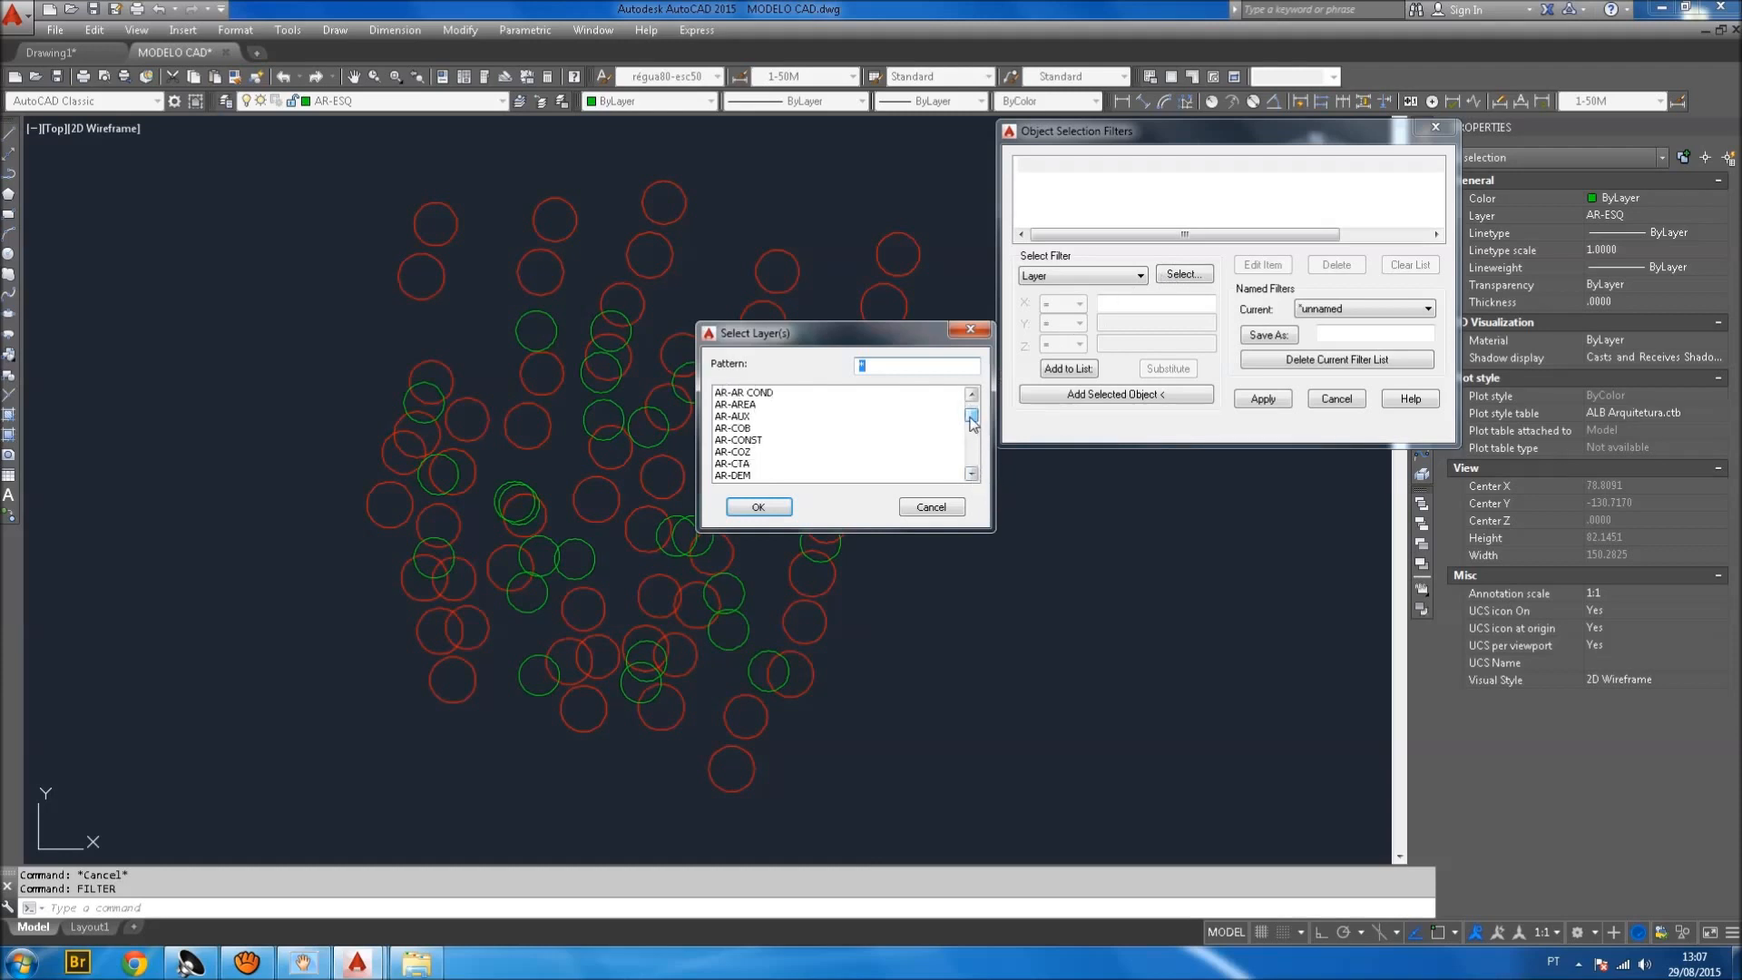
click(745, 465)
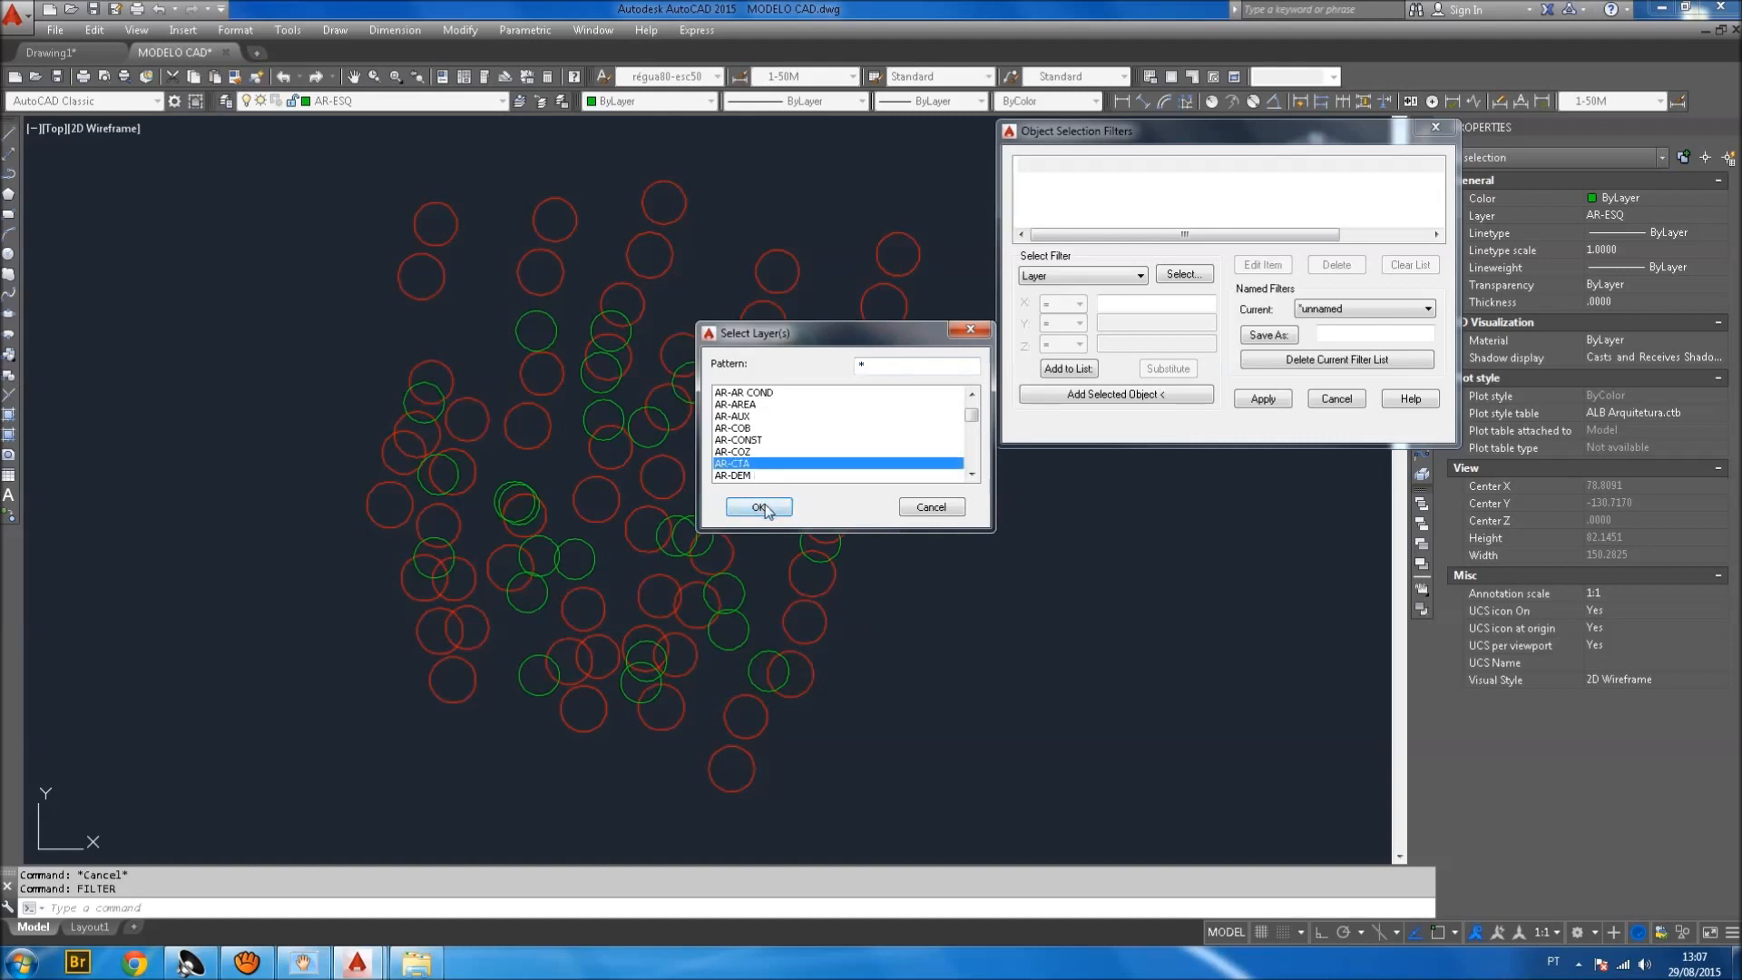
click(759, 507)
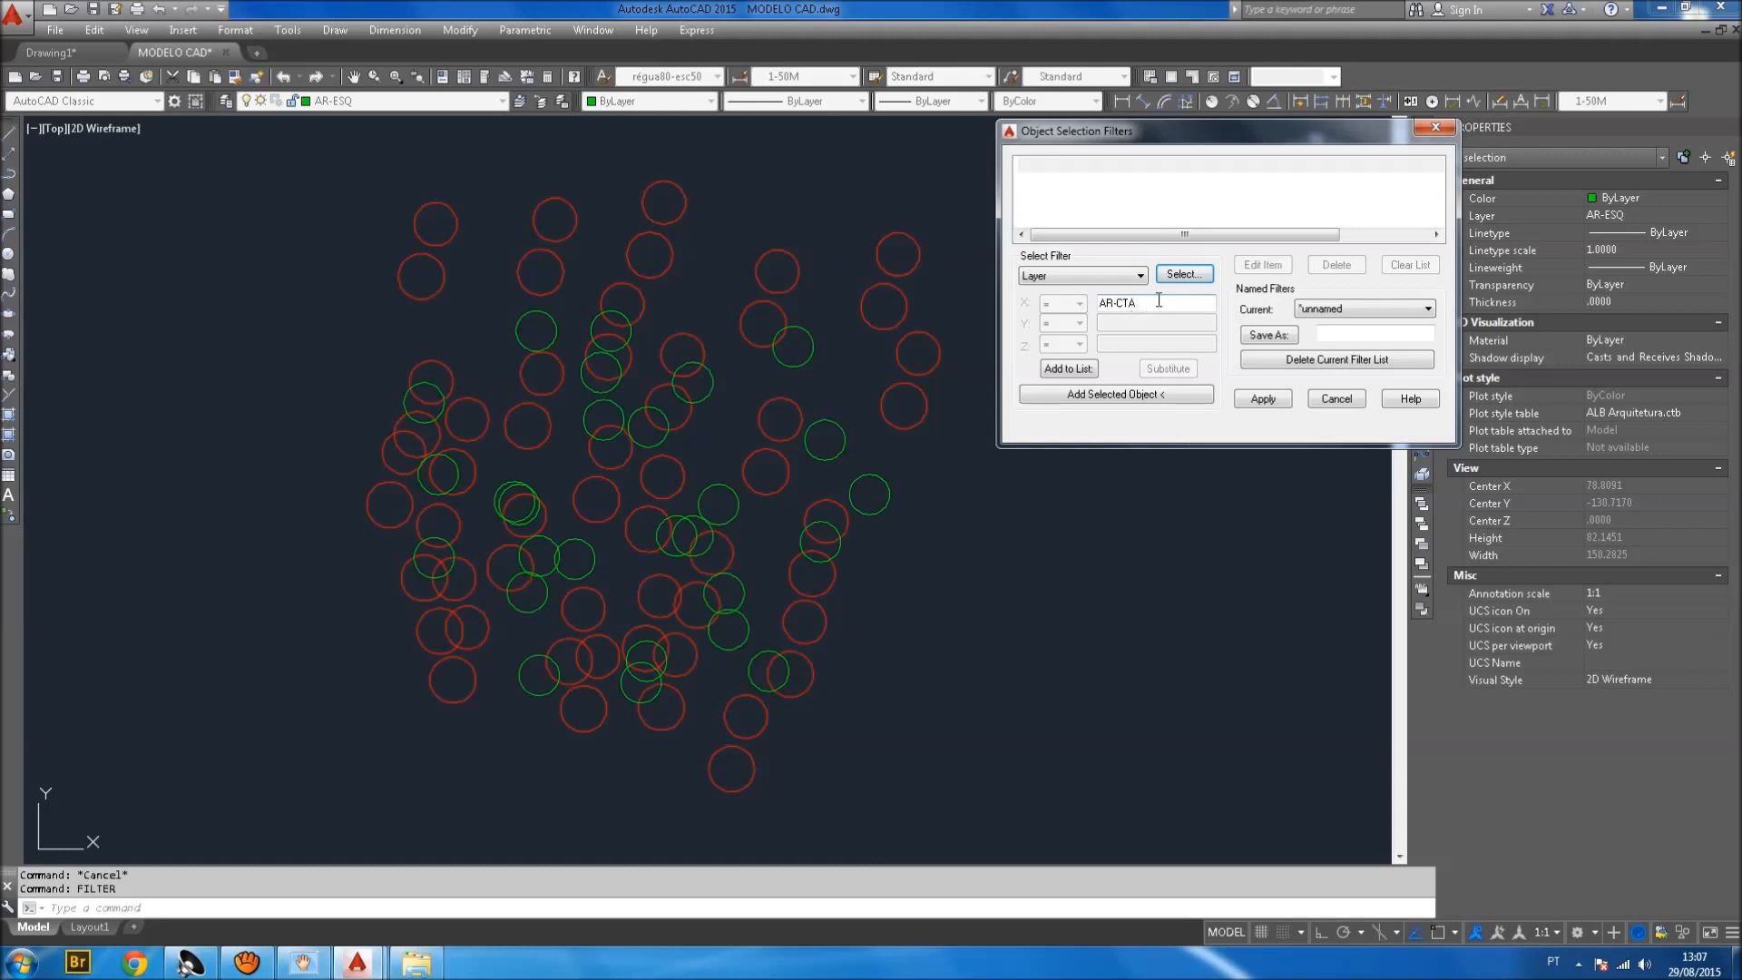
click(1070, 369)
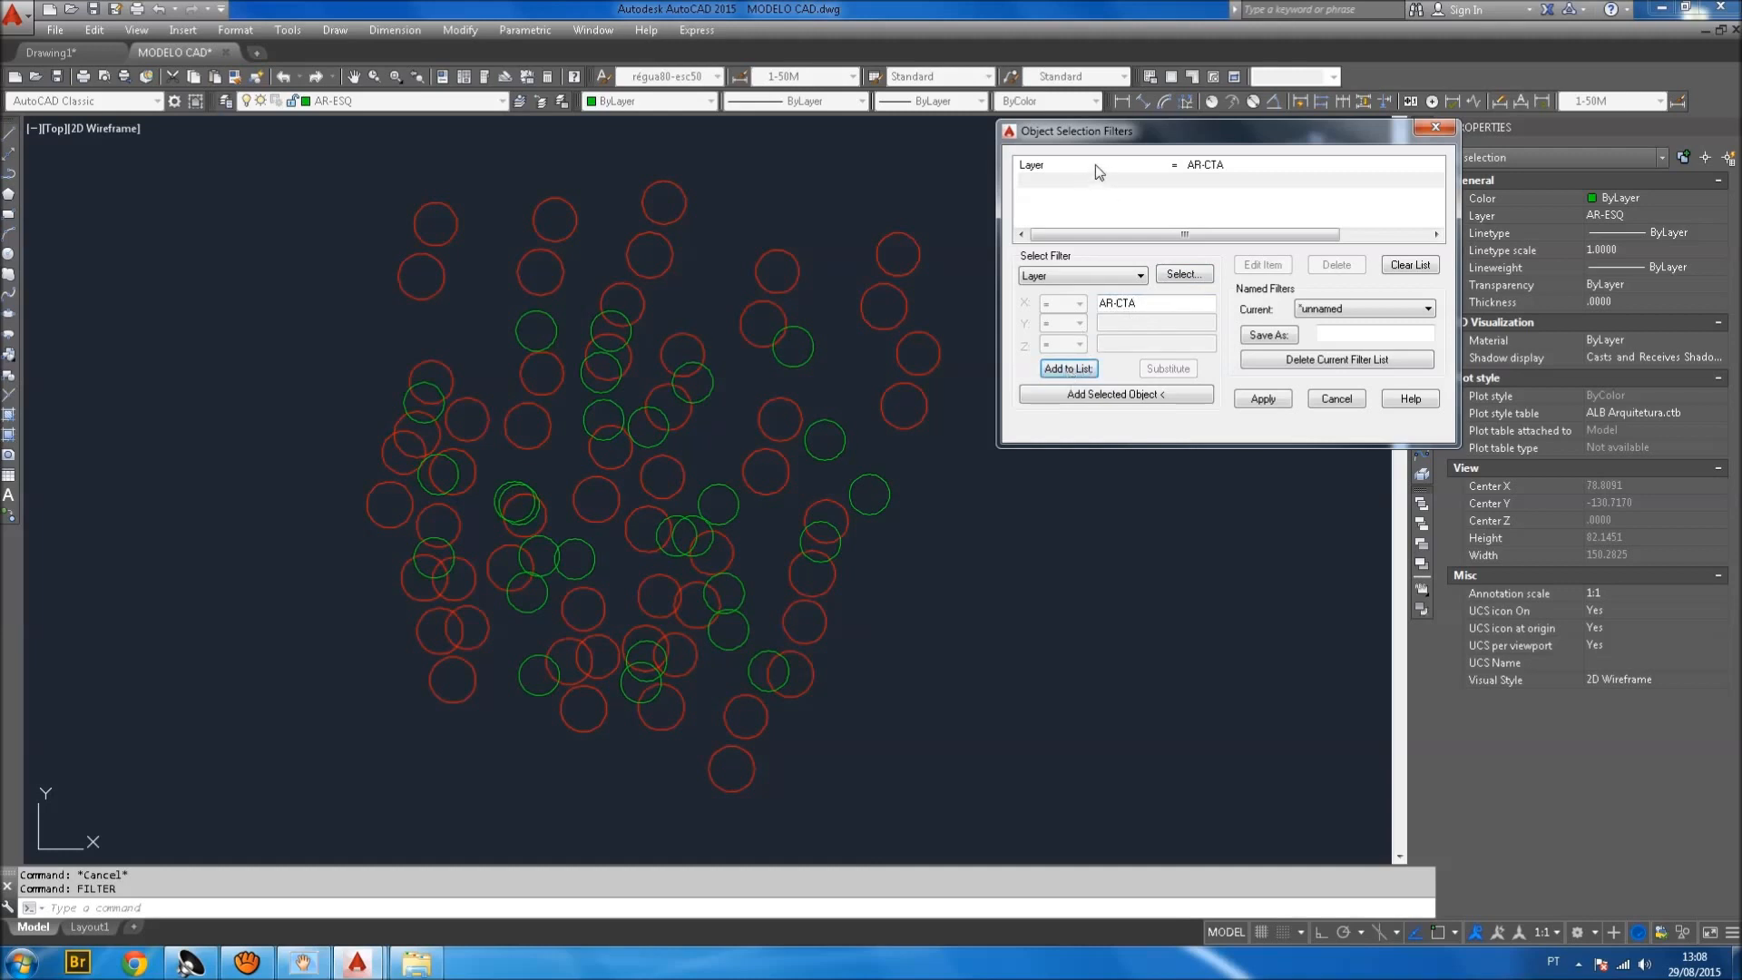
Delete the AR-CTA layer criterion from the filter list and add it again.
click(1150, 198)
click(1211, 184)
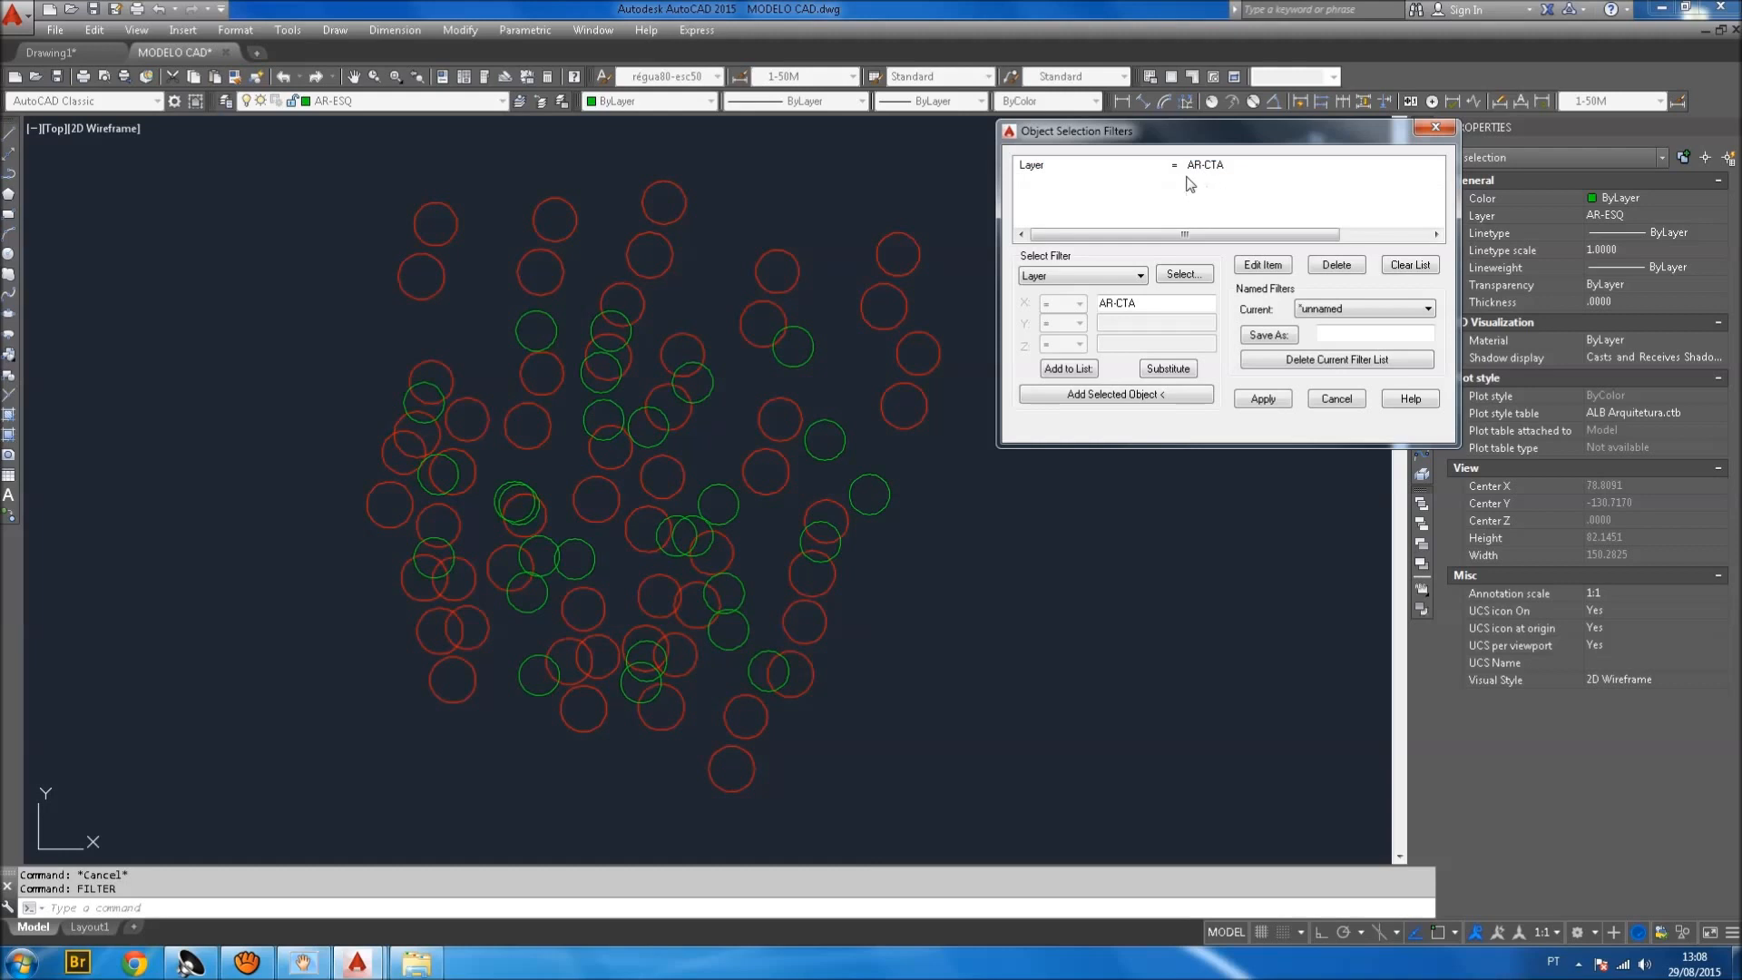
click(1173, 170)
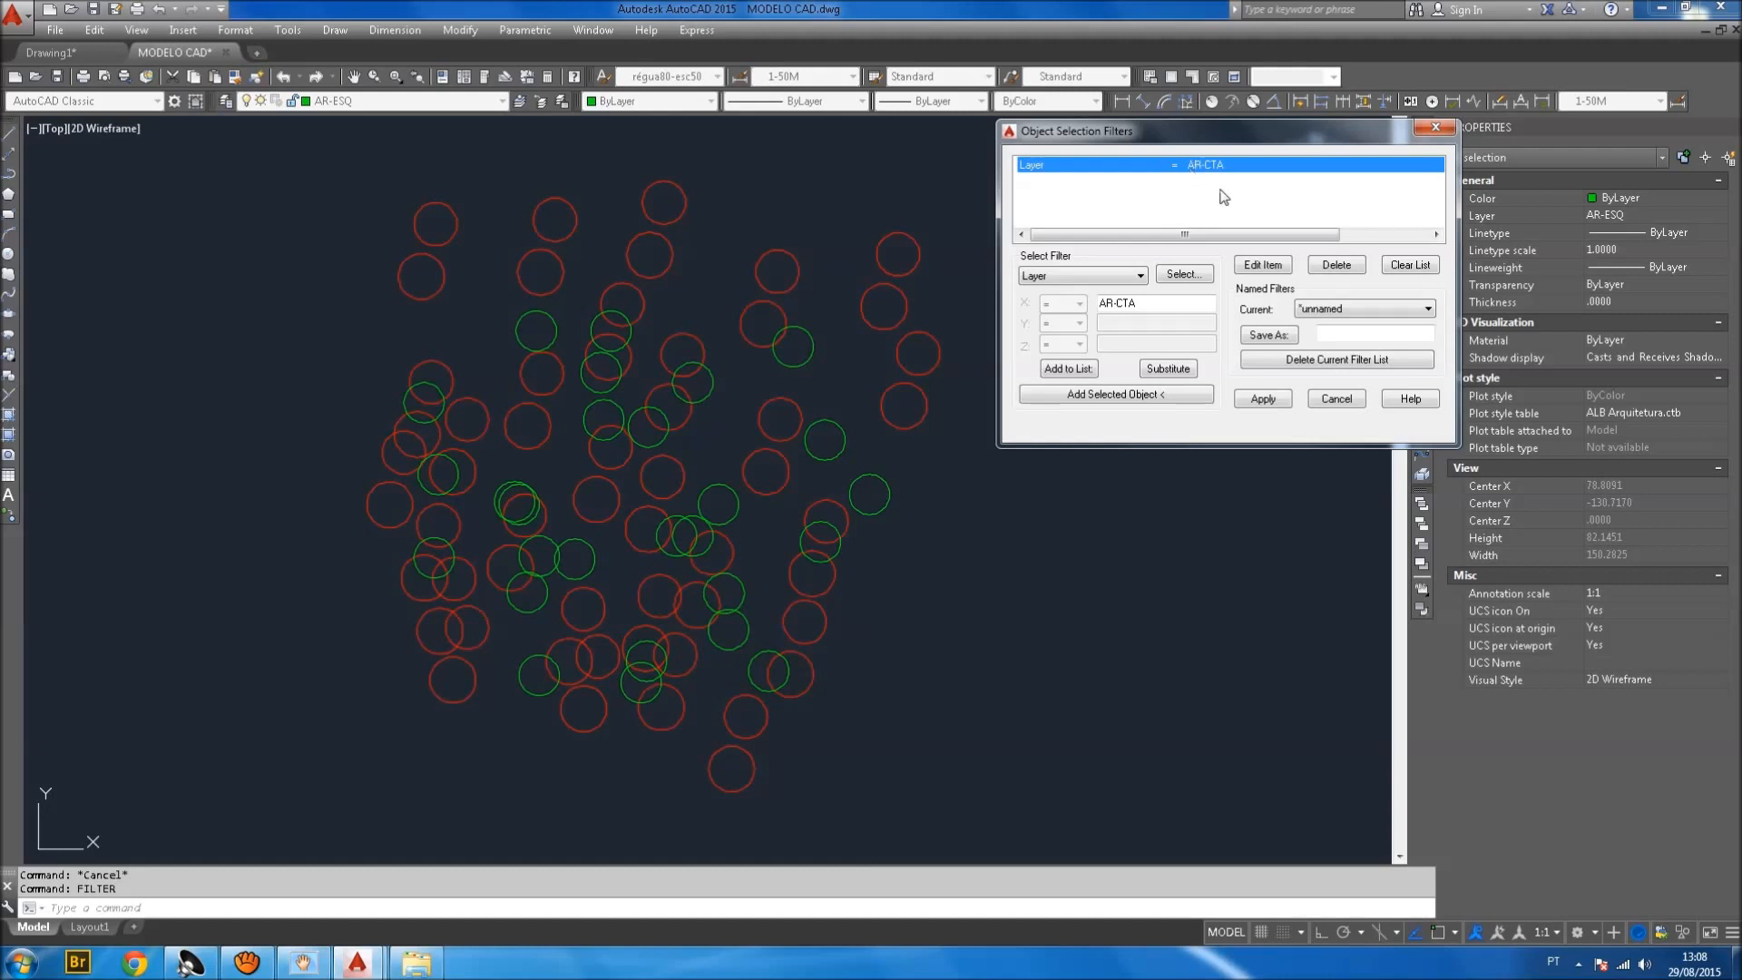
click(1331, 264)
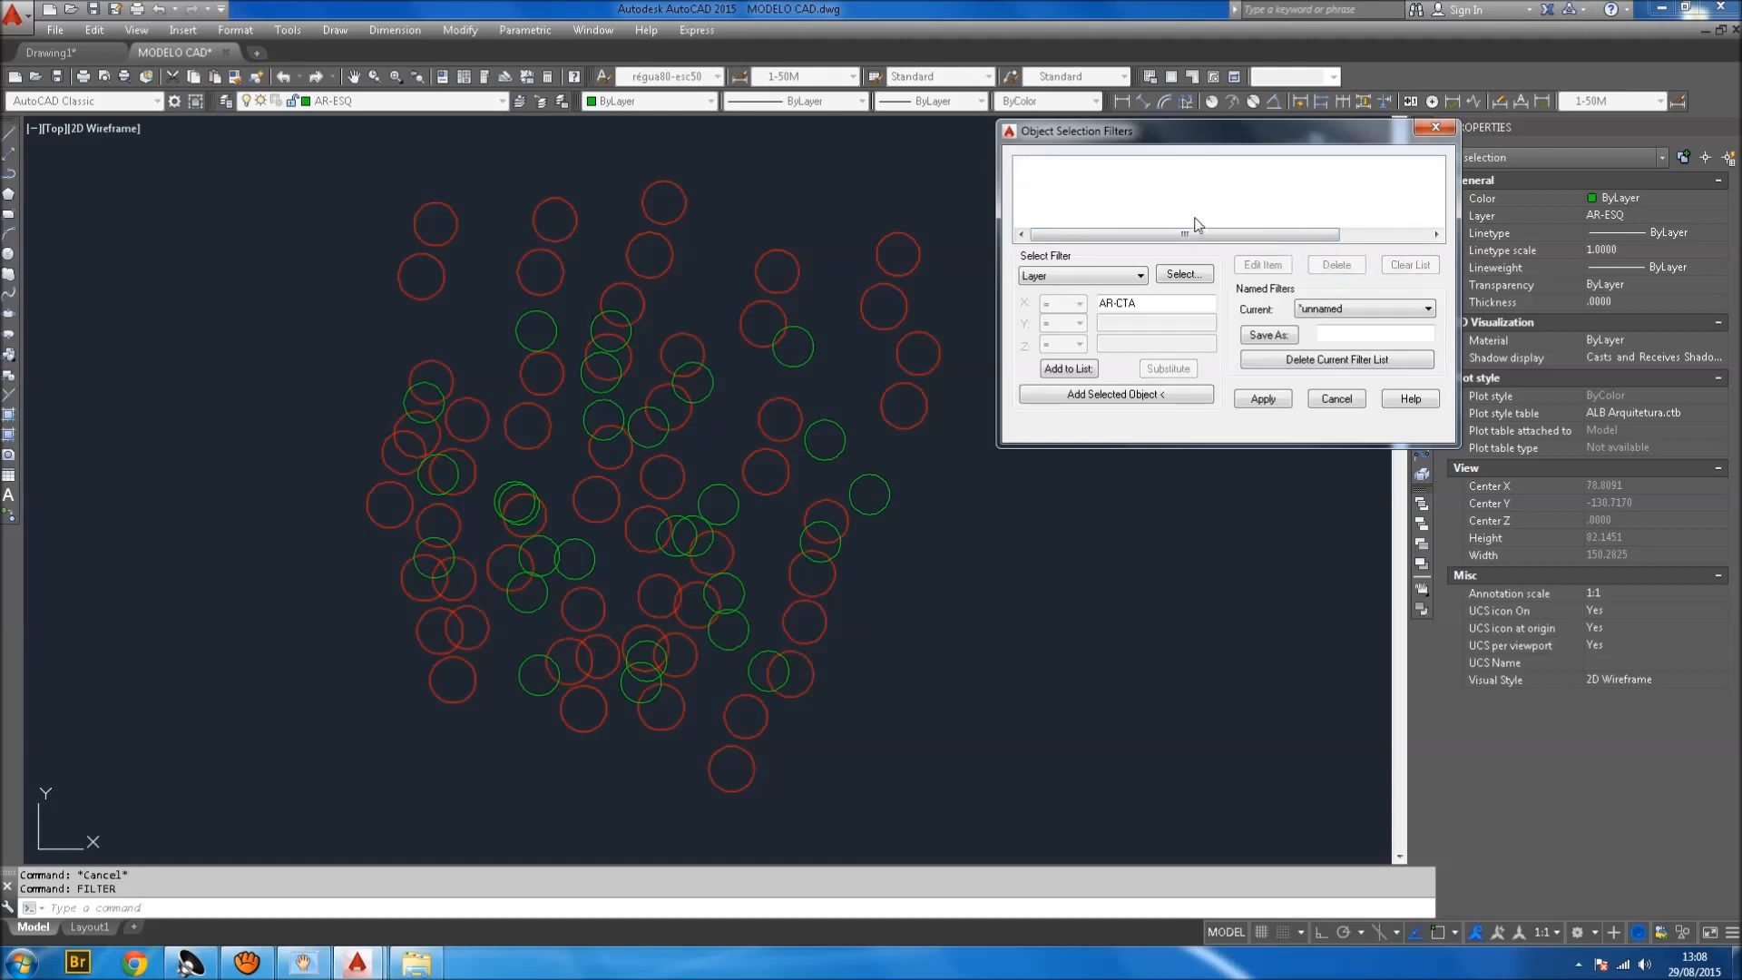
click(1084, 370)
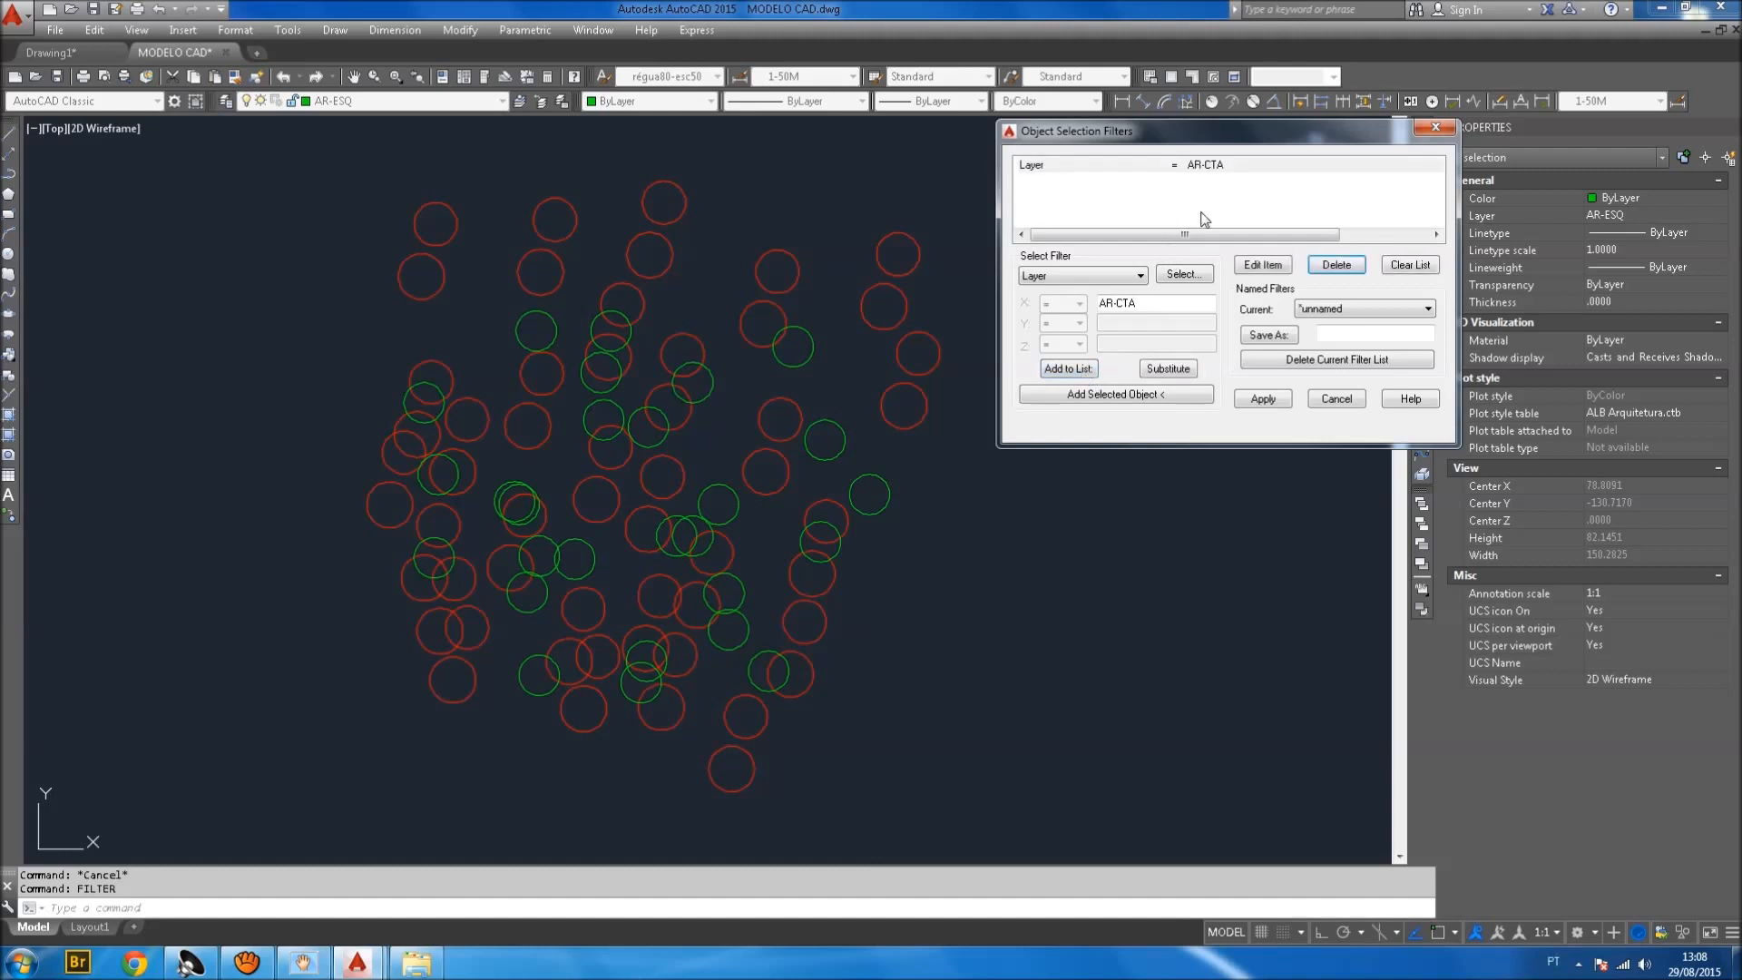
Apply the AR-CTA layer filter and select the red circles with a crossing window around the whole cluster.
click(1263, 399)
scroll(1011, 388, down, 3)
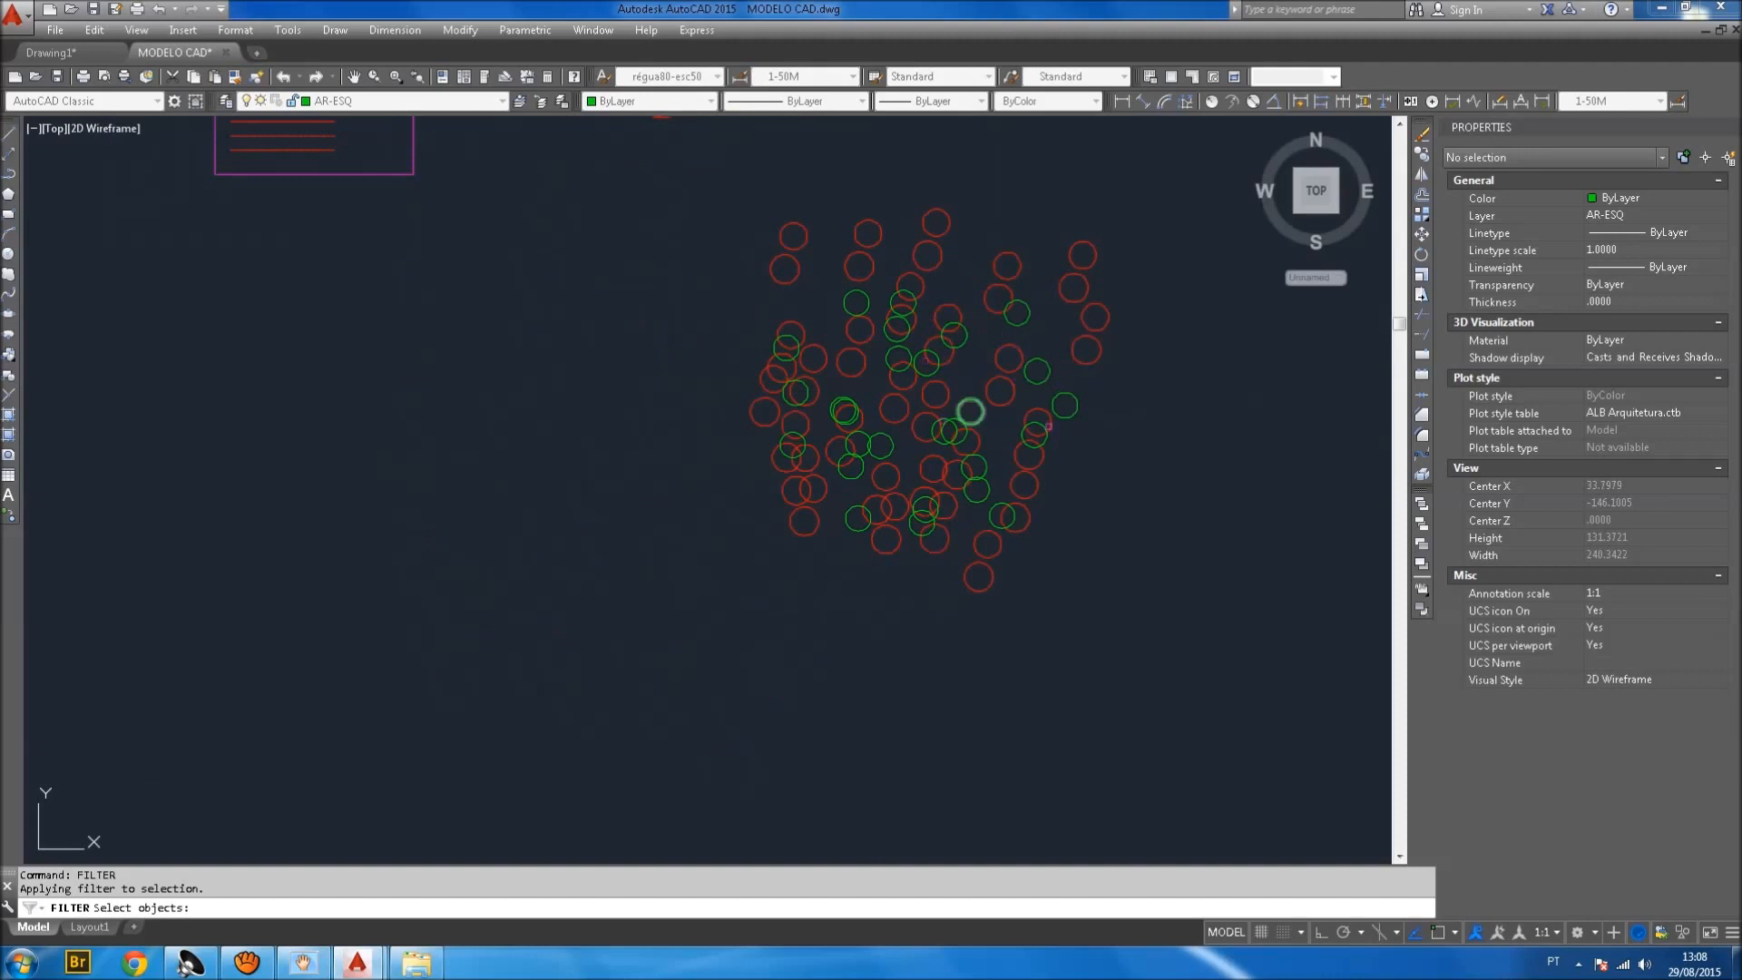
click(1194, 633)
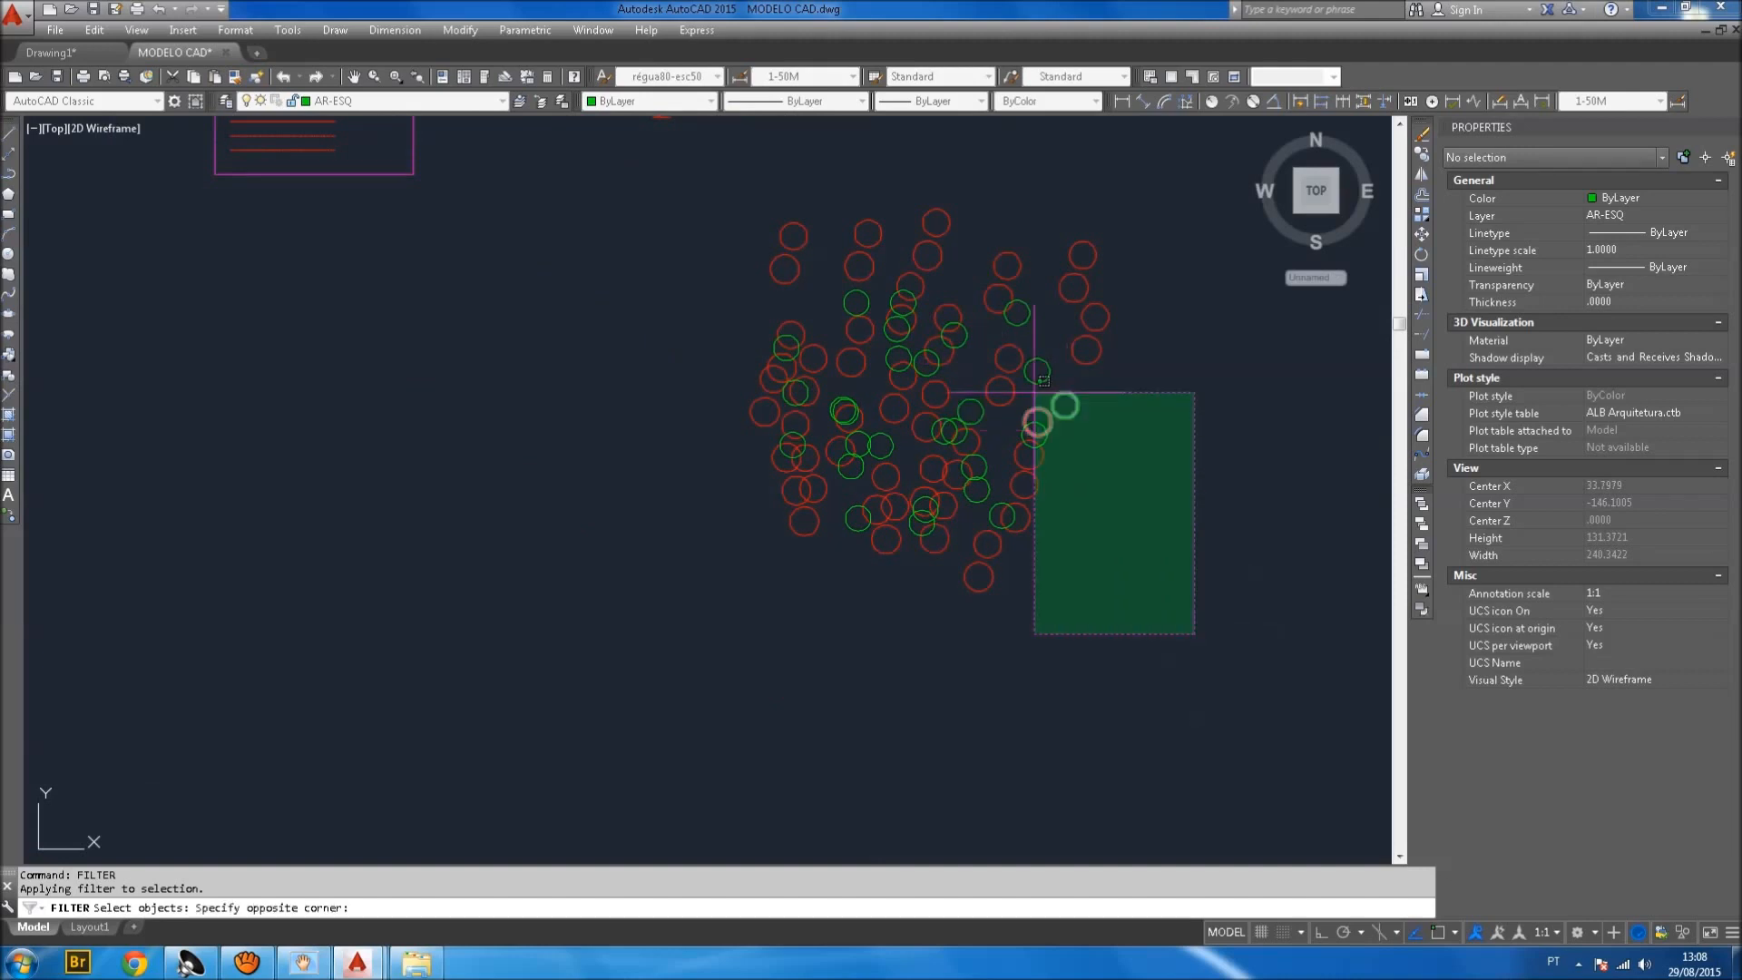
click(718, 188)
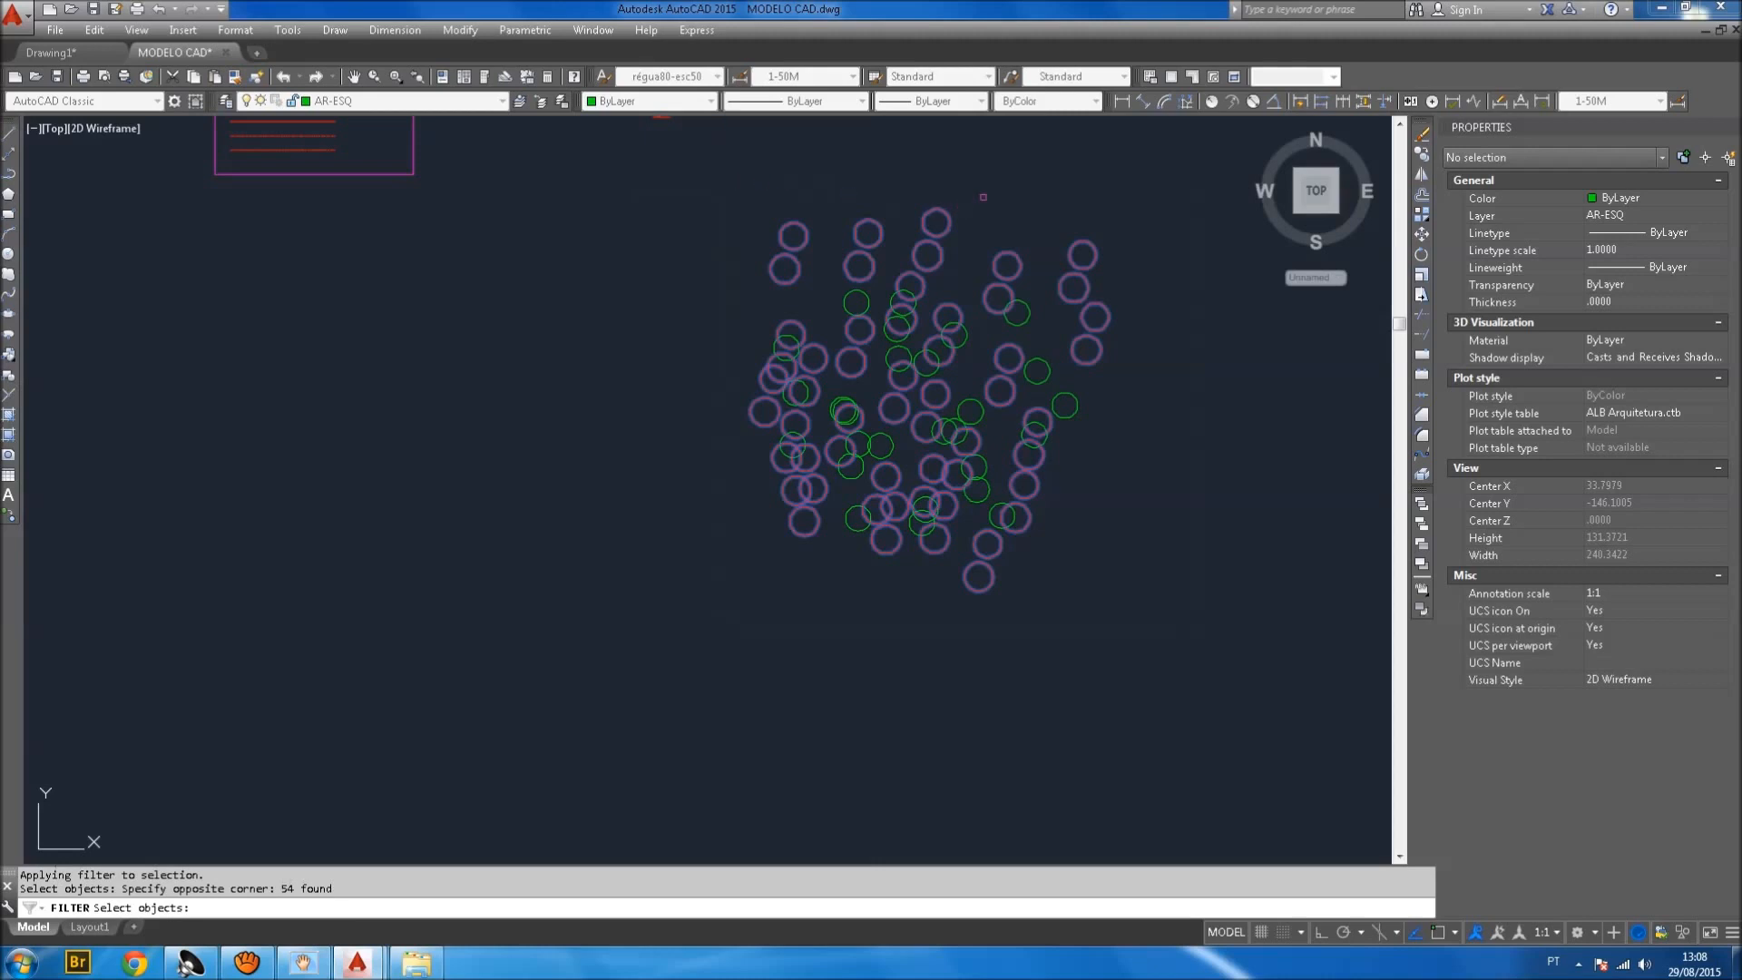
key(Return)
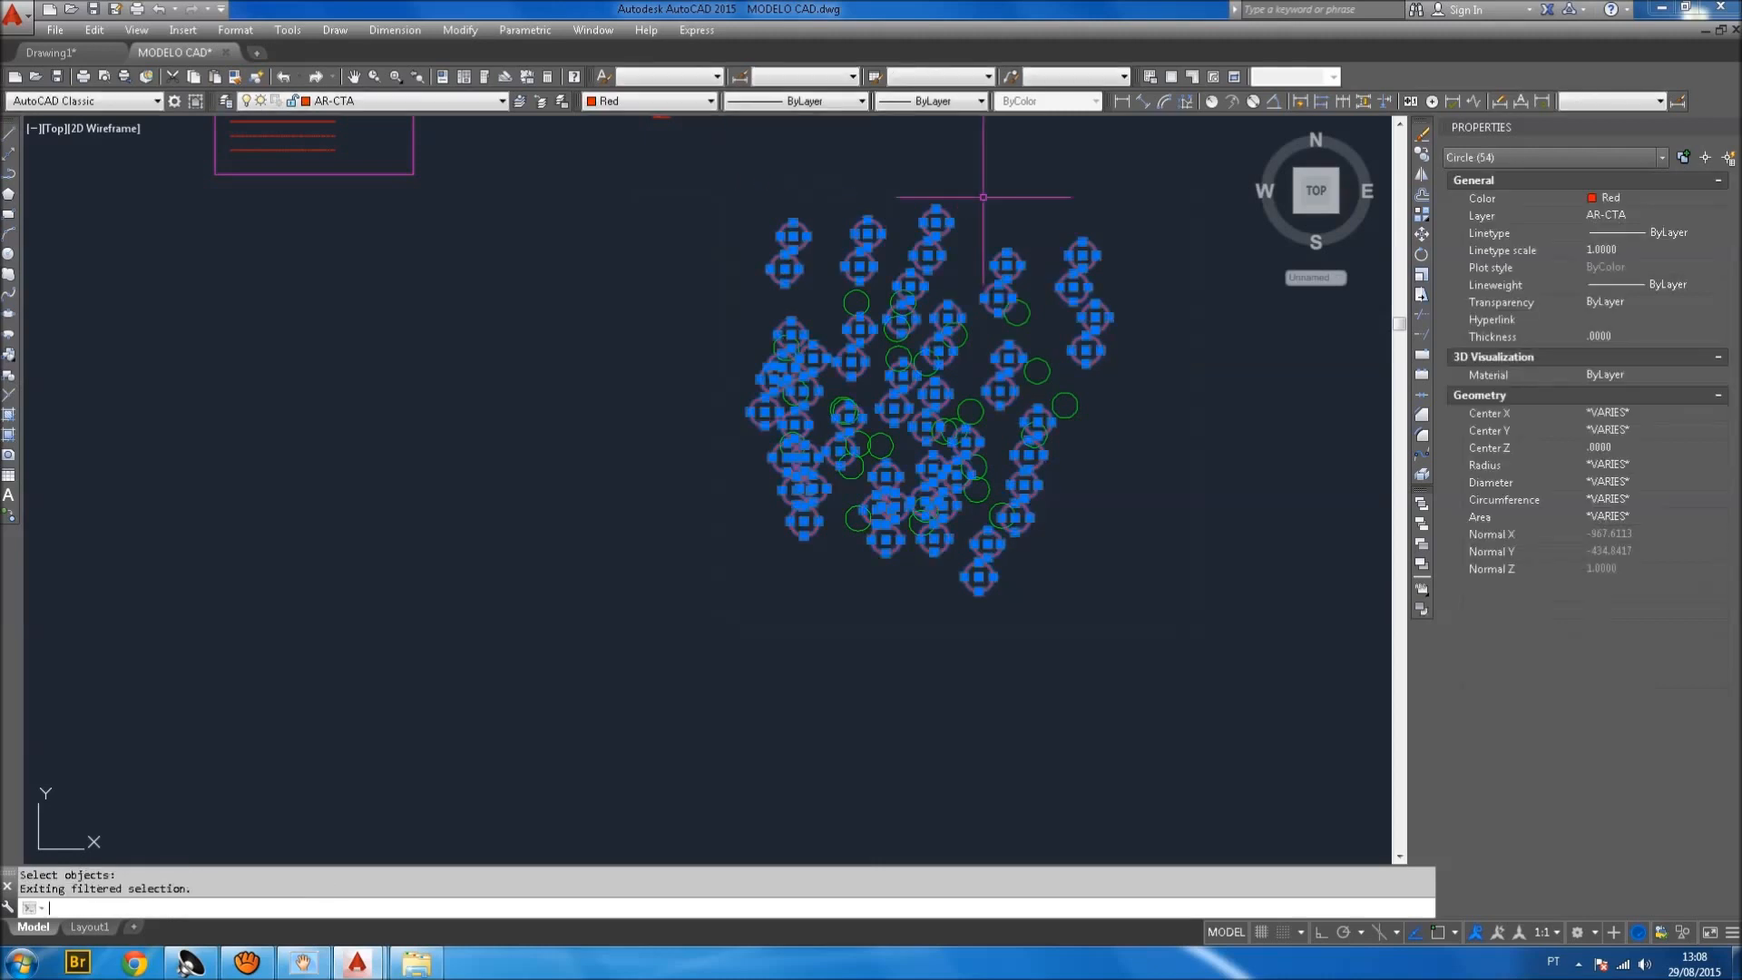
Move the filtered red circles to the left, away from the green circles, and undo the move.
scroll(998, 413, up, 4)
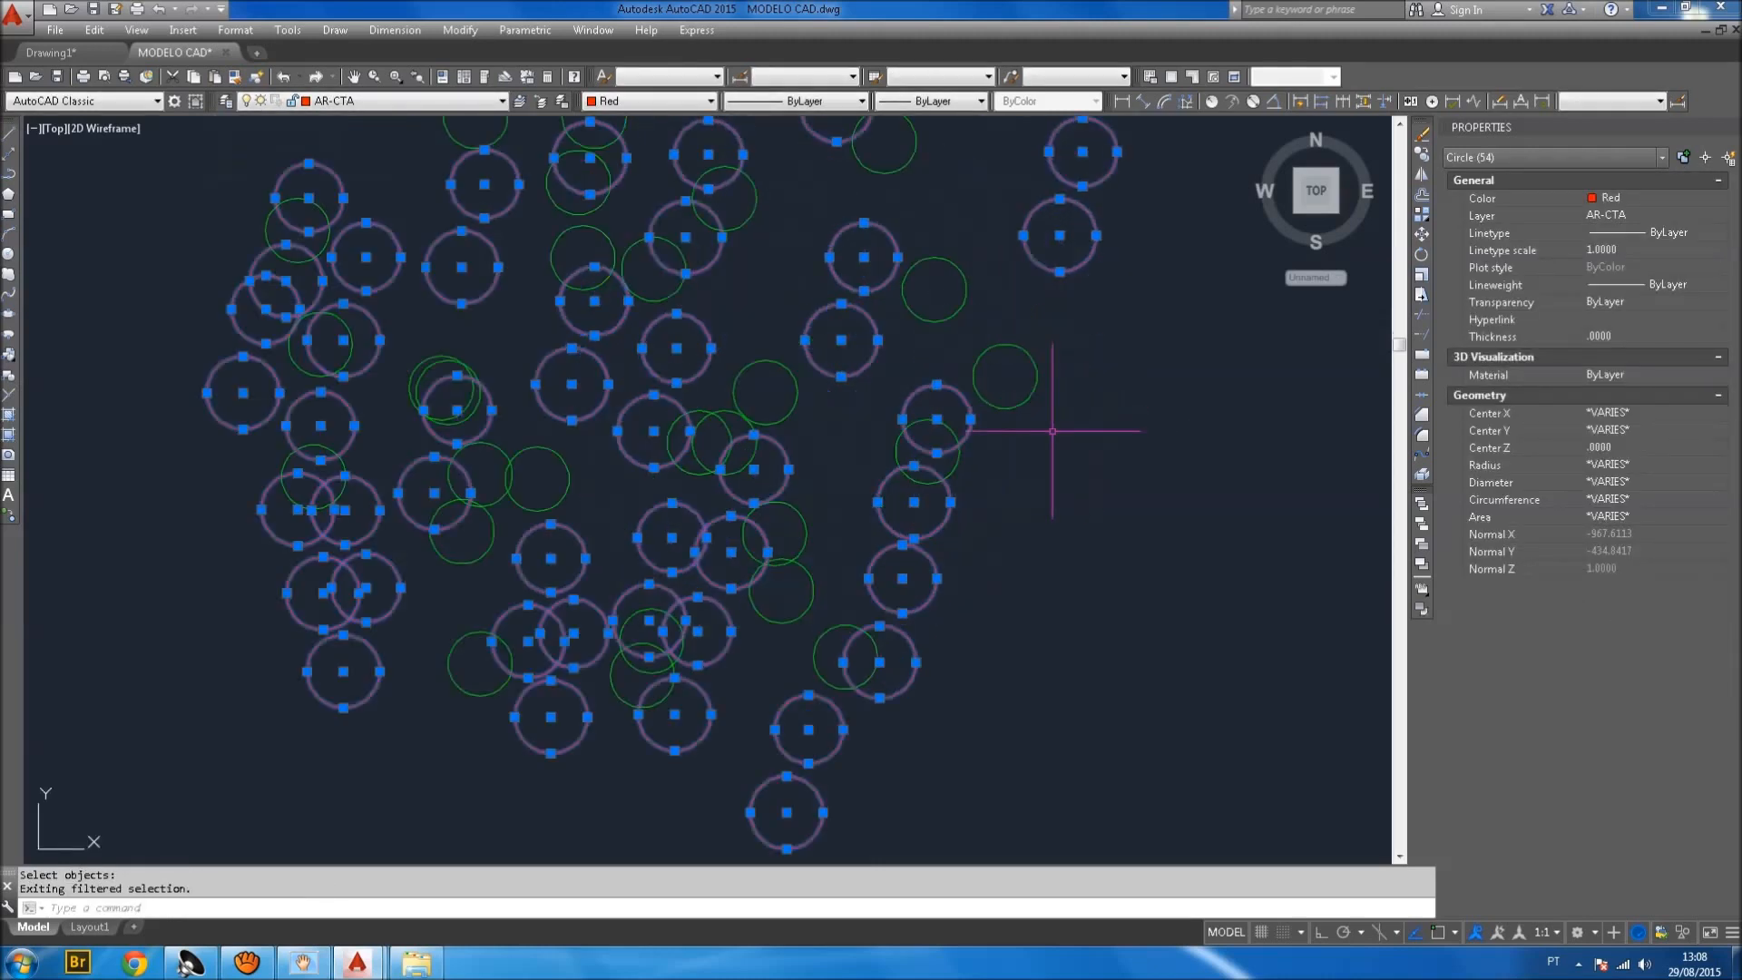
scroll(933, 384, down, 2)
scroll(996, 355, down, 2)
scroll(998, 329, up, 2)
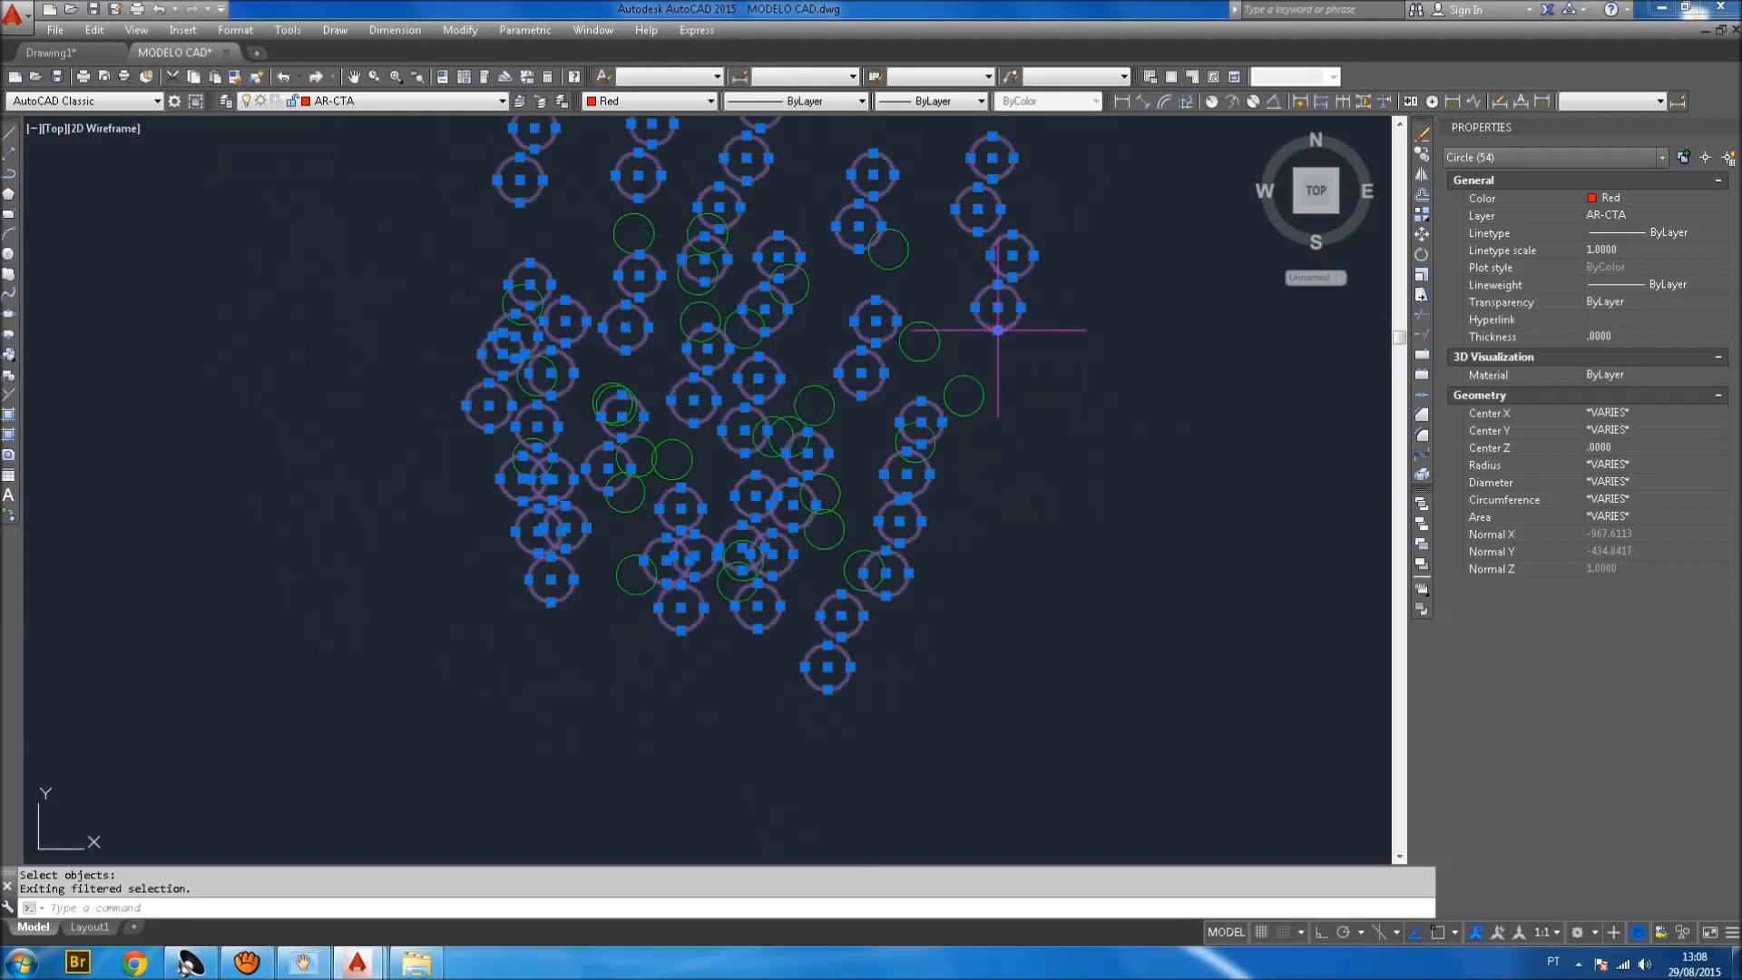
middle_drag(999, 331, 1012, 406)
text(m)
key(Return)
click(1093, 467)
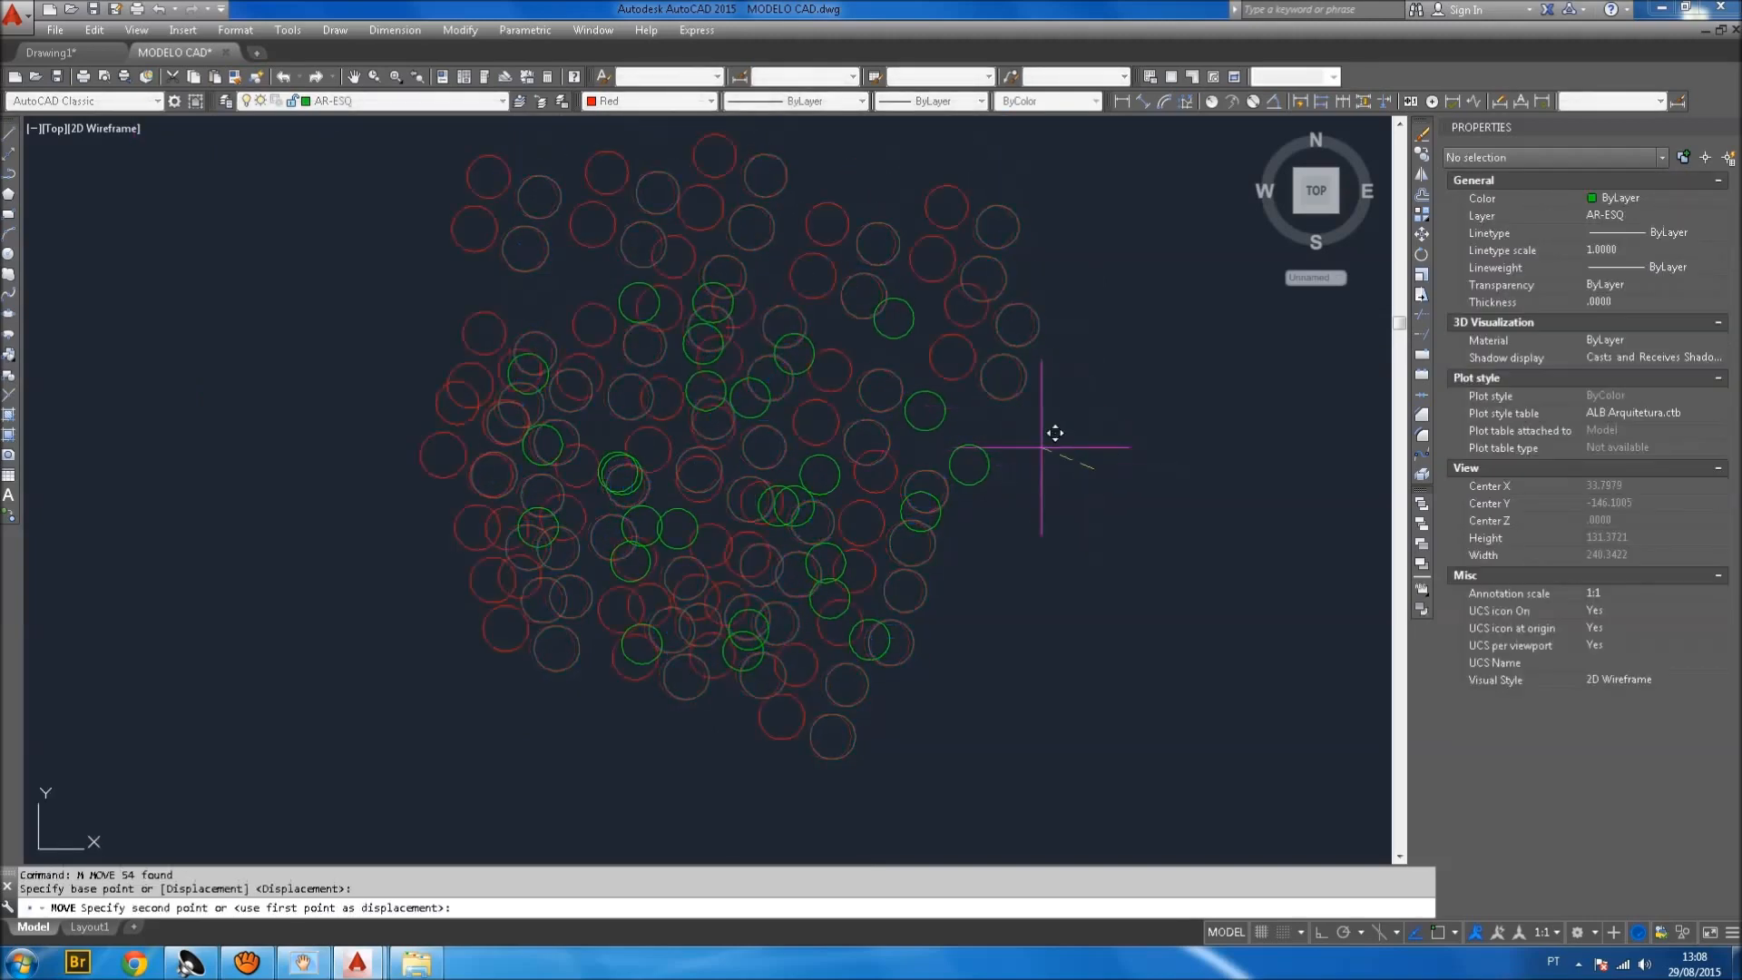
click(617, 444)
scroll(596, 437, down, 3)
scroll(596, 437, up, 2)
key(ctrl+z)
key(ctrl+z)
Reopen the Object Selection Filters dialog with the FILTER command and delete the AR-CTA layer criterion.
text(FILTER)
key(Return)
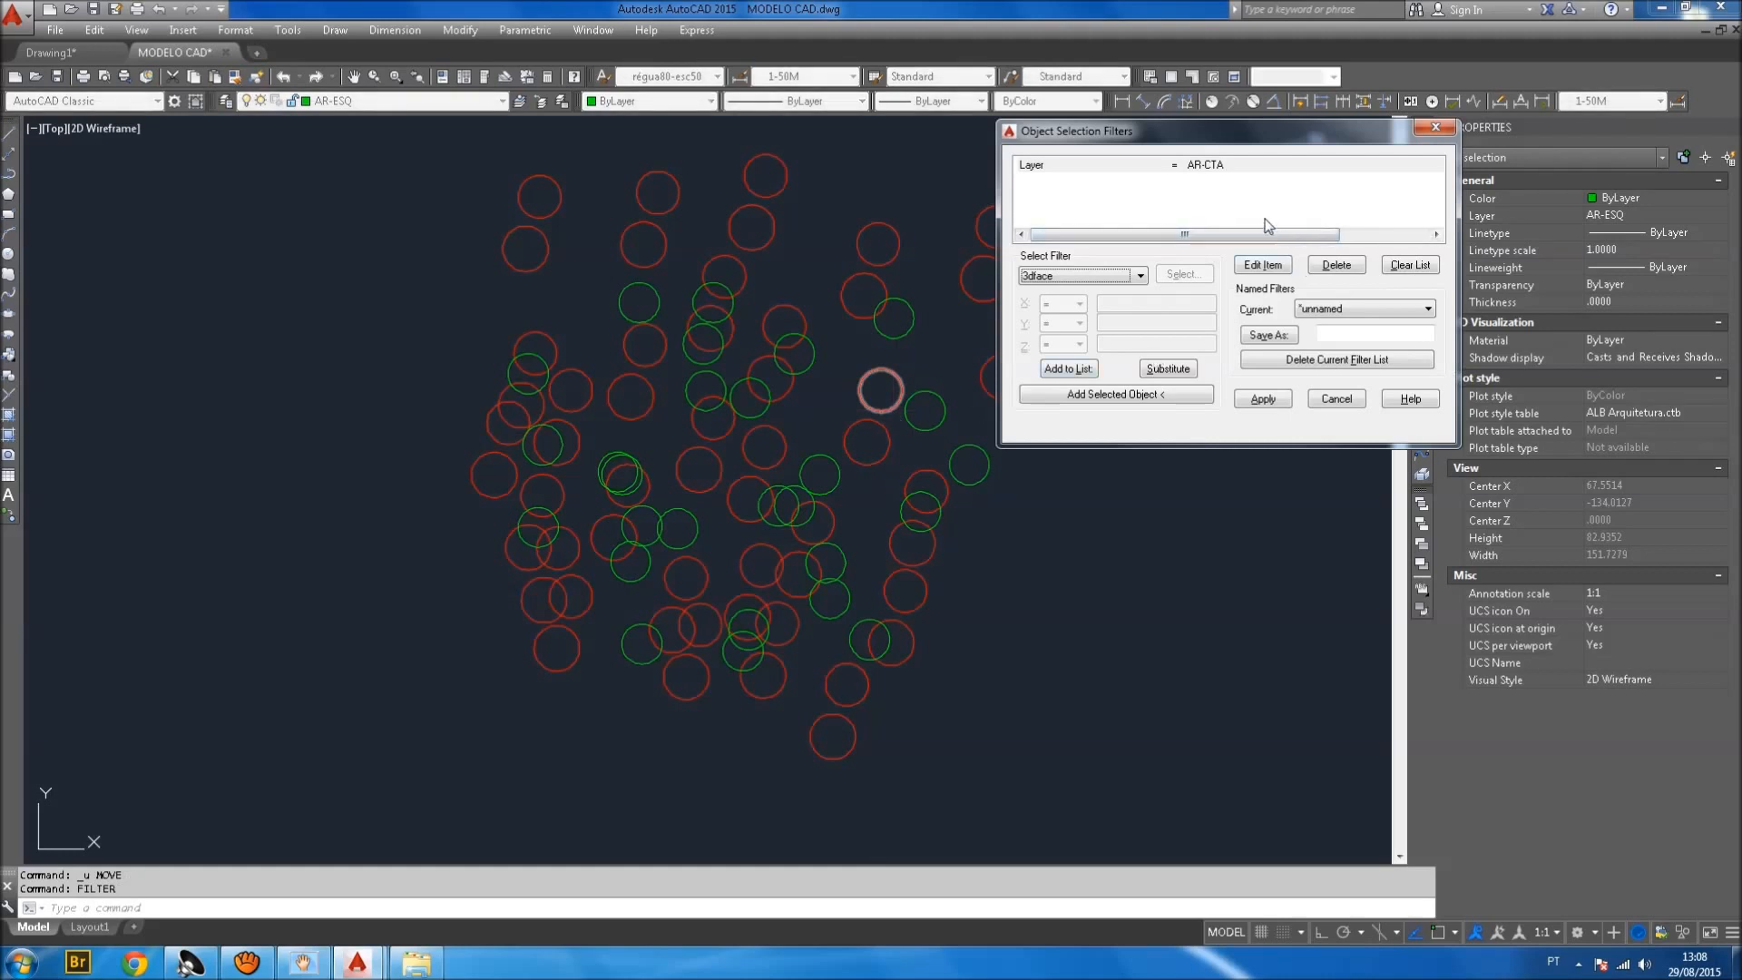
click(1205, 169)
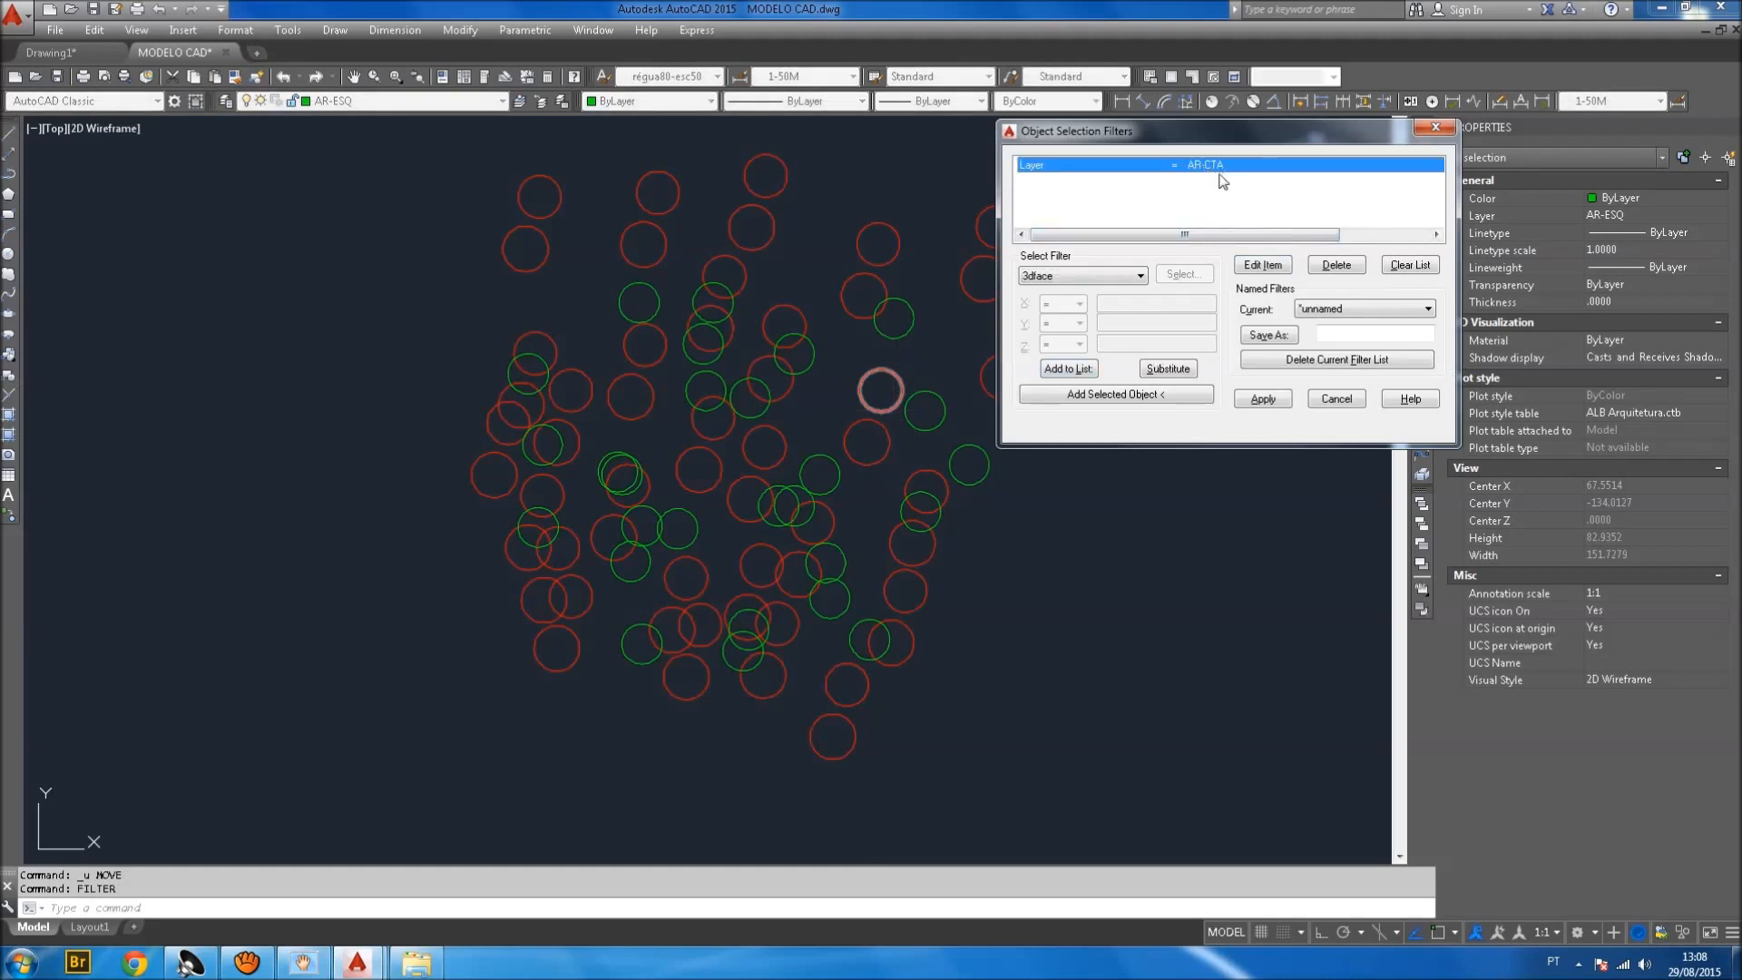
click(1335, 265)
Set the filter type to Layer, pick the layer AR-ESQ and add it to the filter list.
click(1117, 278)
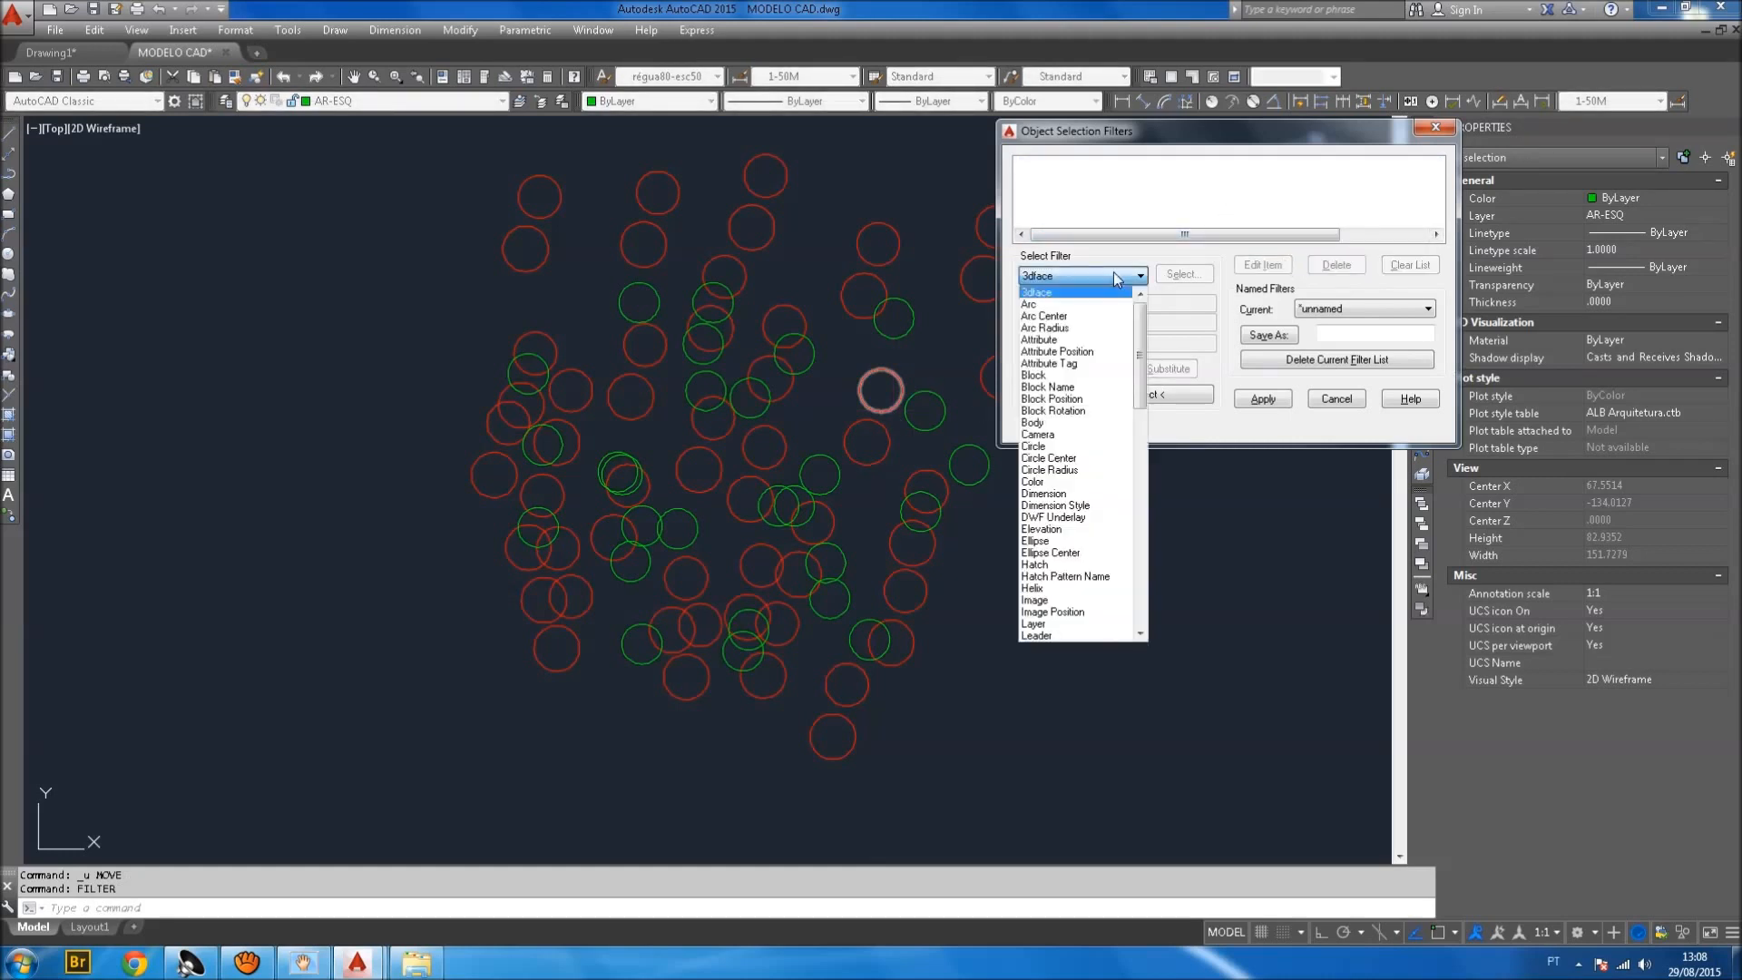
click(1057, 623)
click(1198, 281)
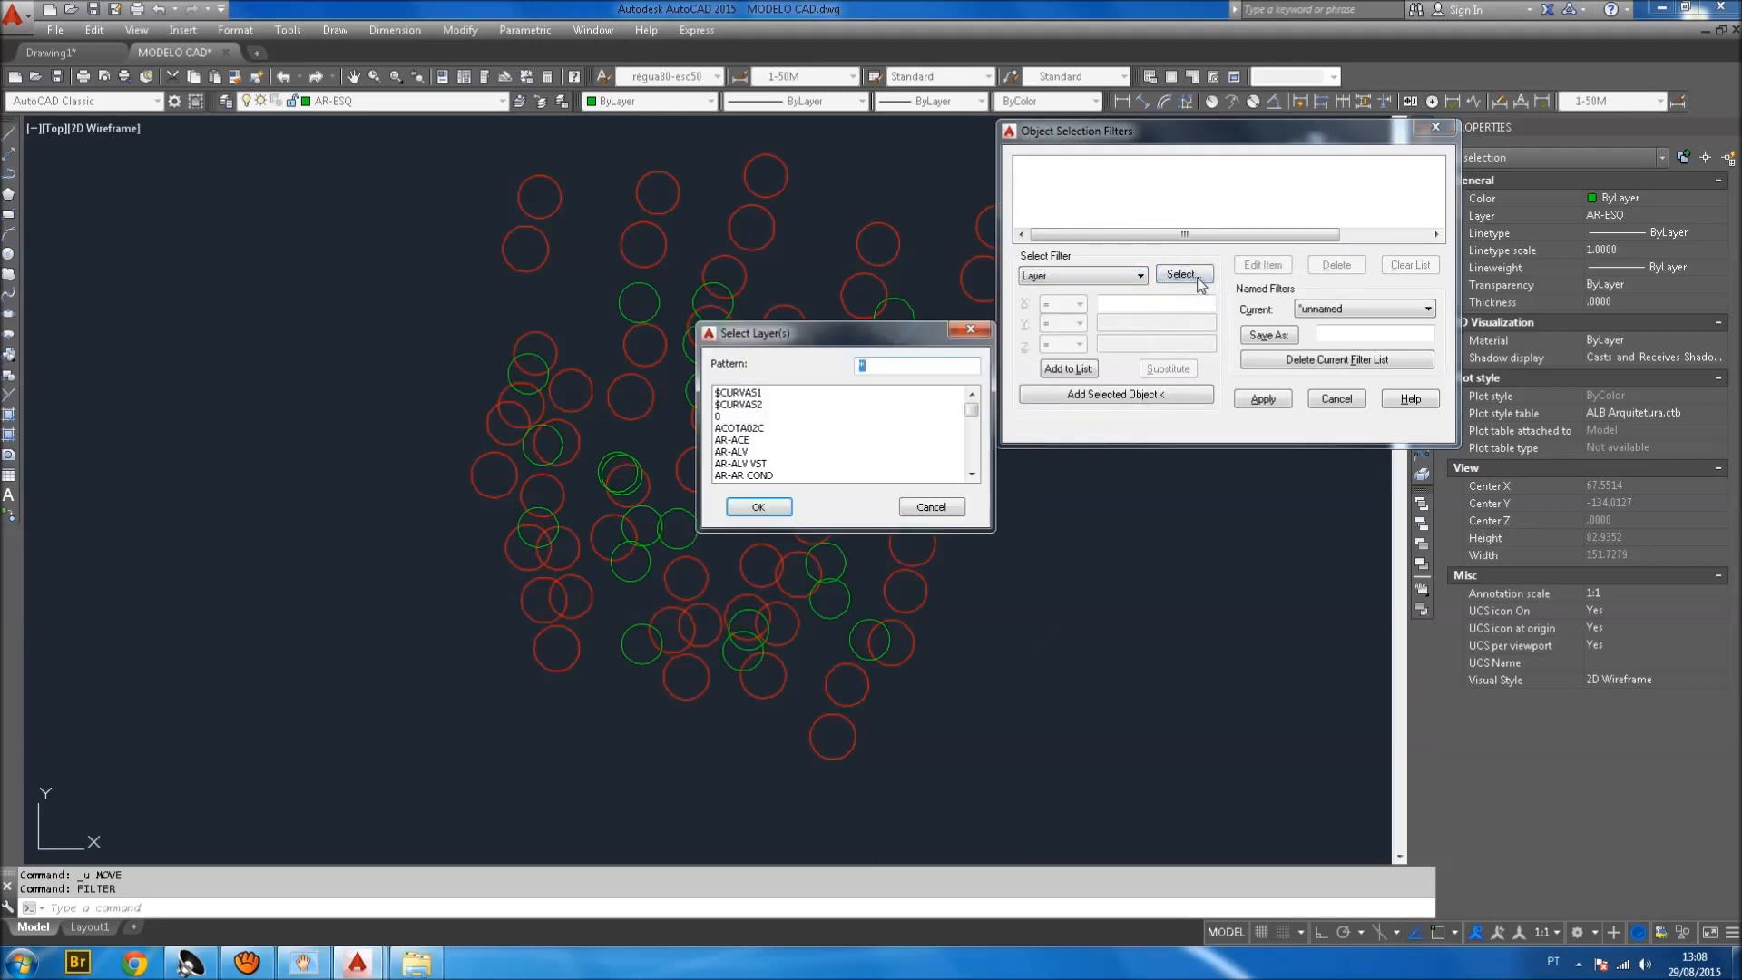
click(970, 474)
click(971, 474)
click(971, 475)
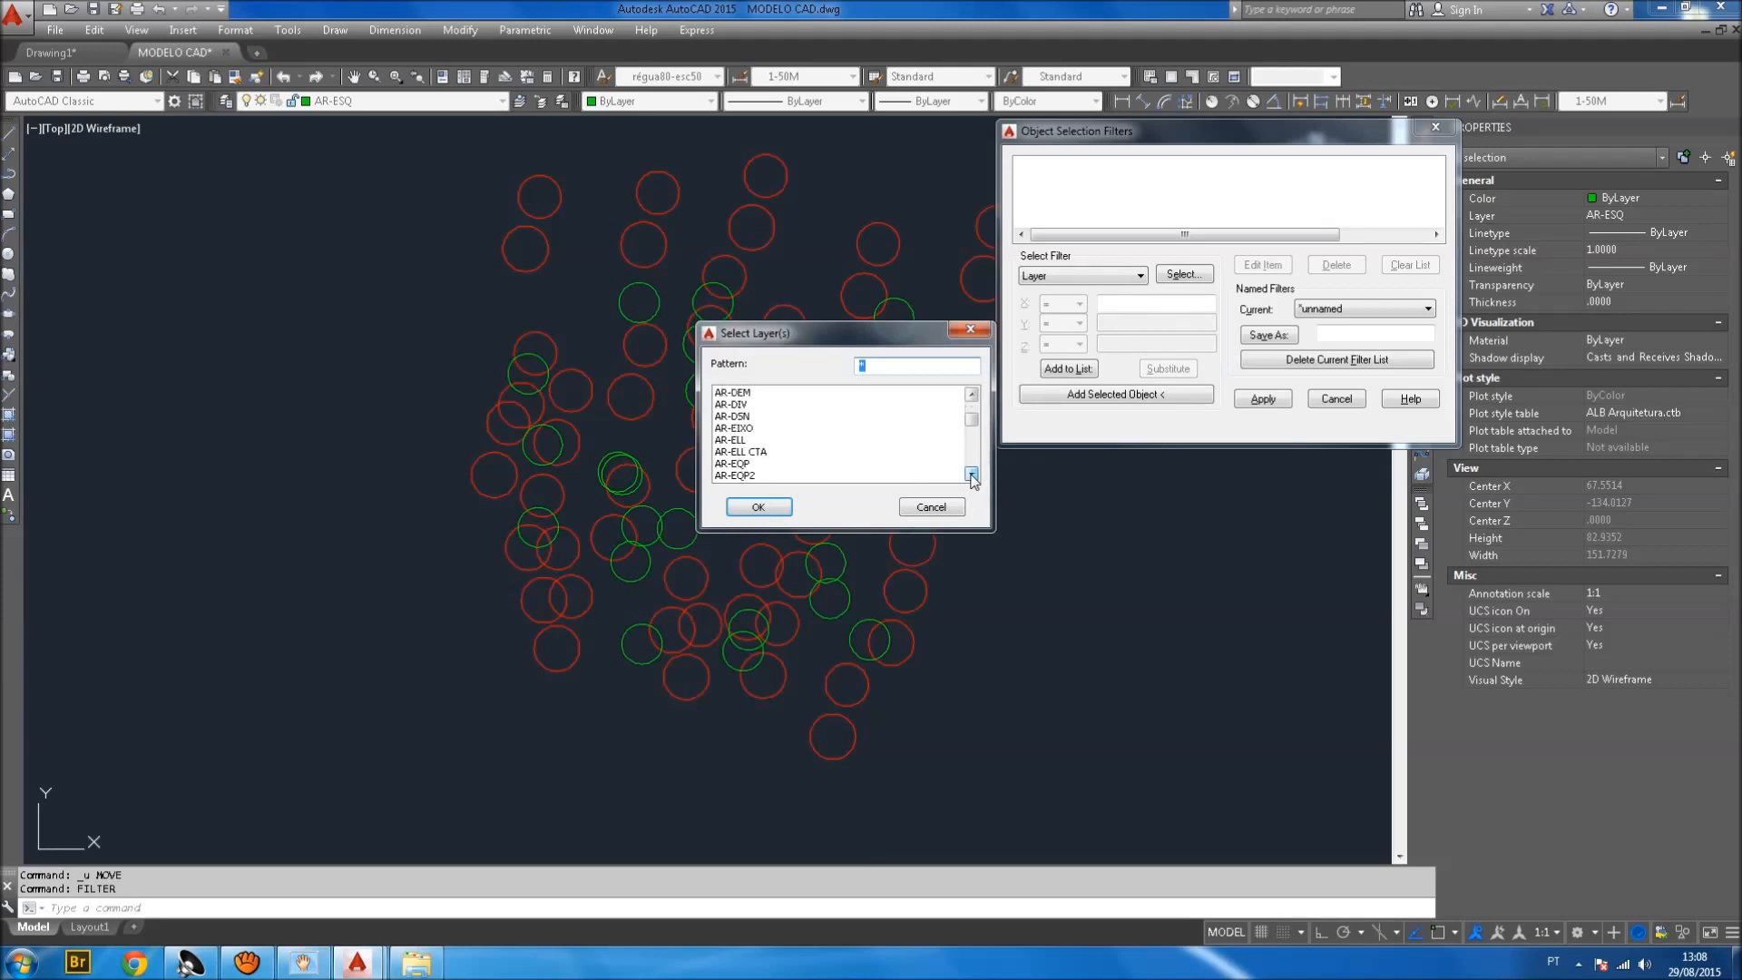
click(970, 474)
click(971, 474)
click(765, 464)
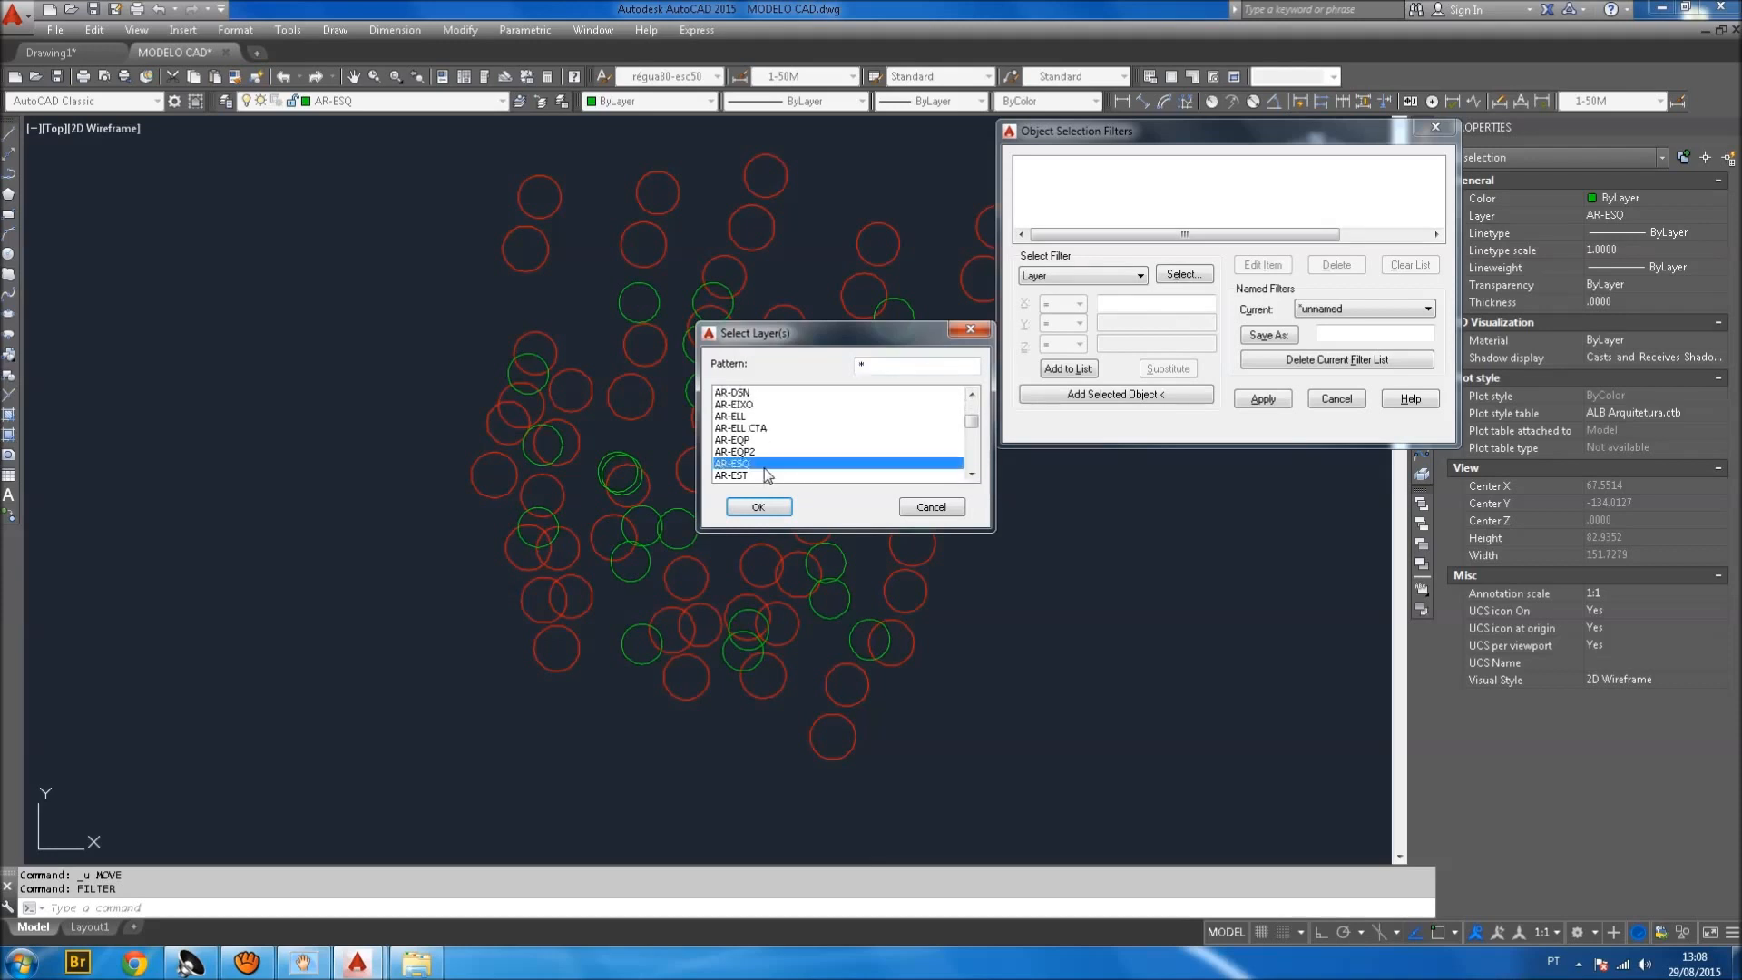
click(785, 507)
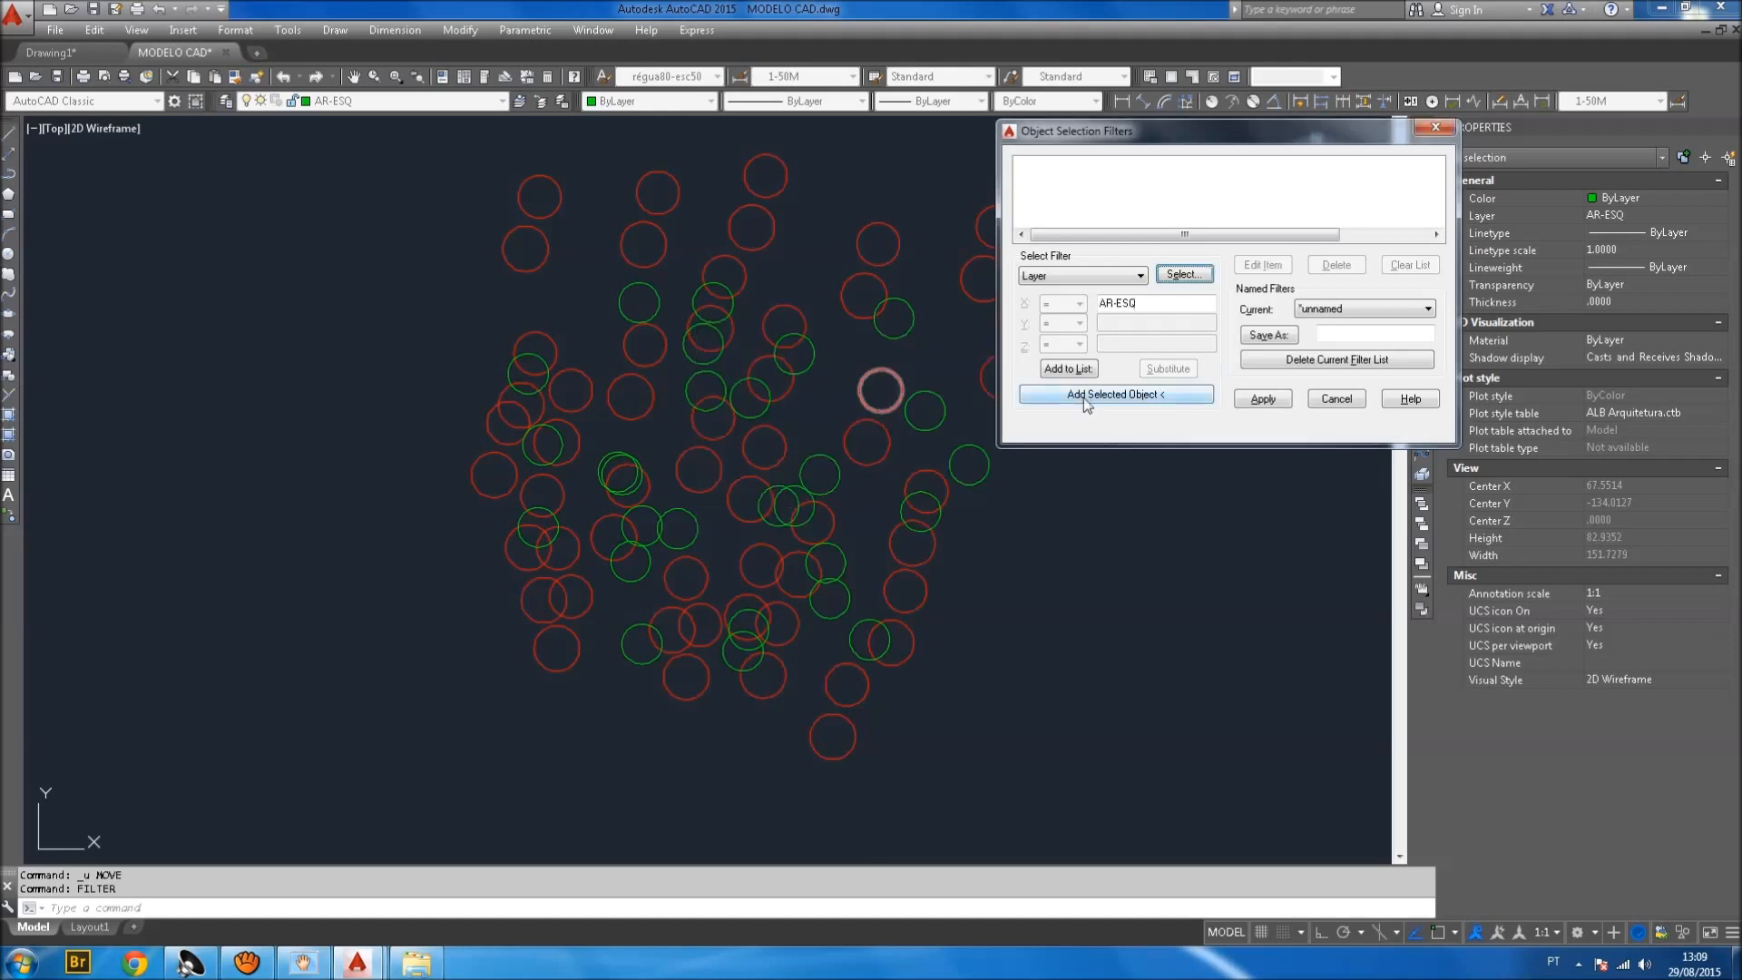
click(1071, 368)
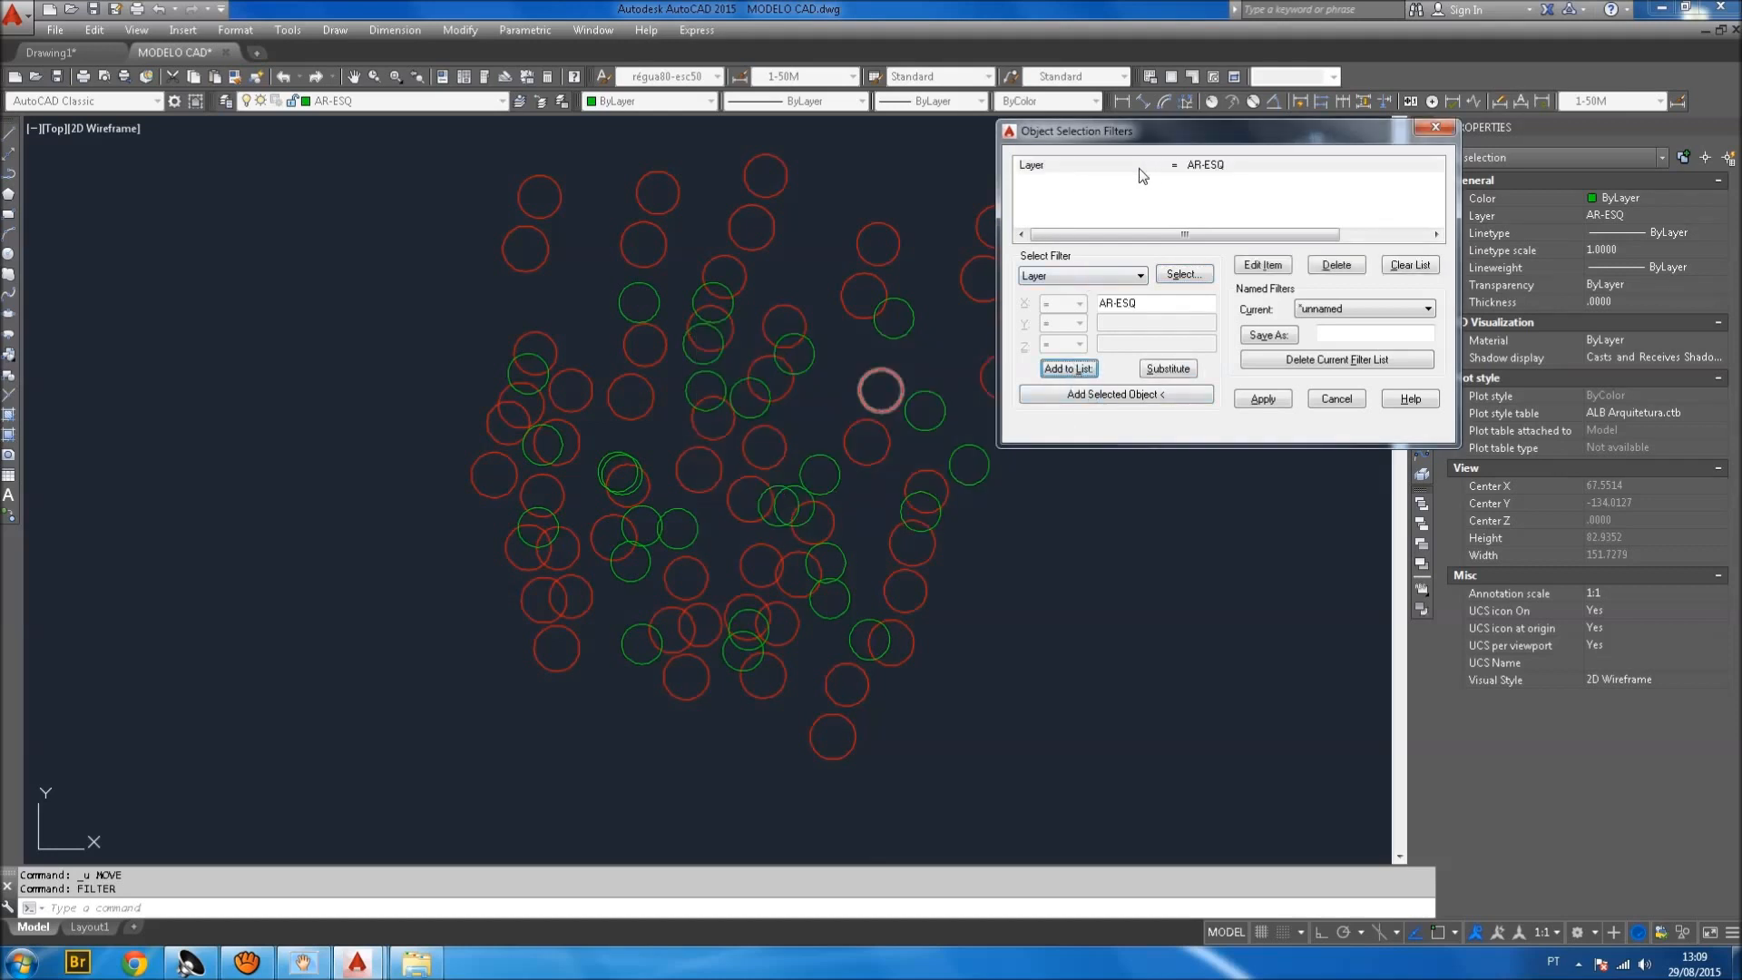
Apply the AR-ESQ layer filter and select the green circles with a crossing window around the whole cluster.
click(1281, 399)
scroll(1121, 322, down, 2)
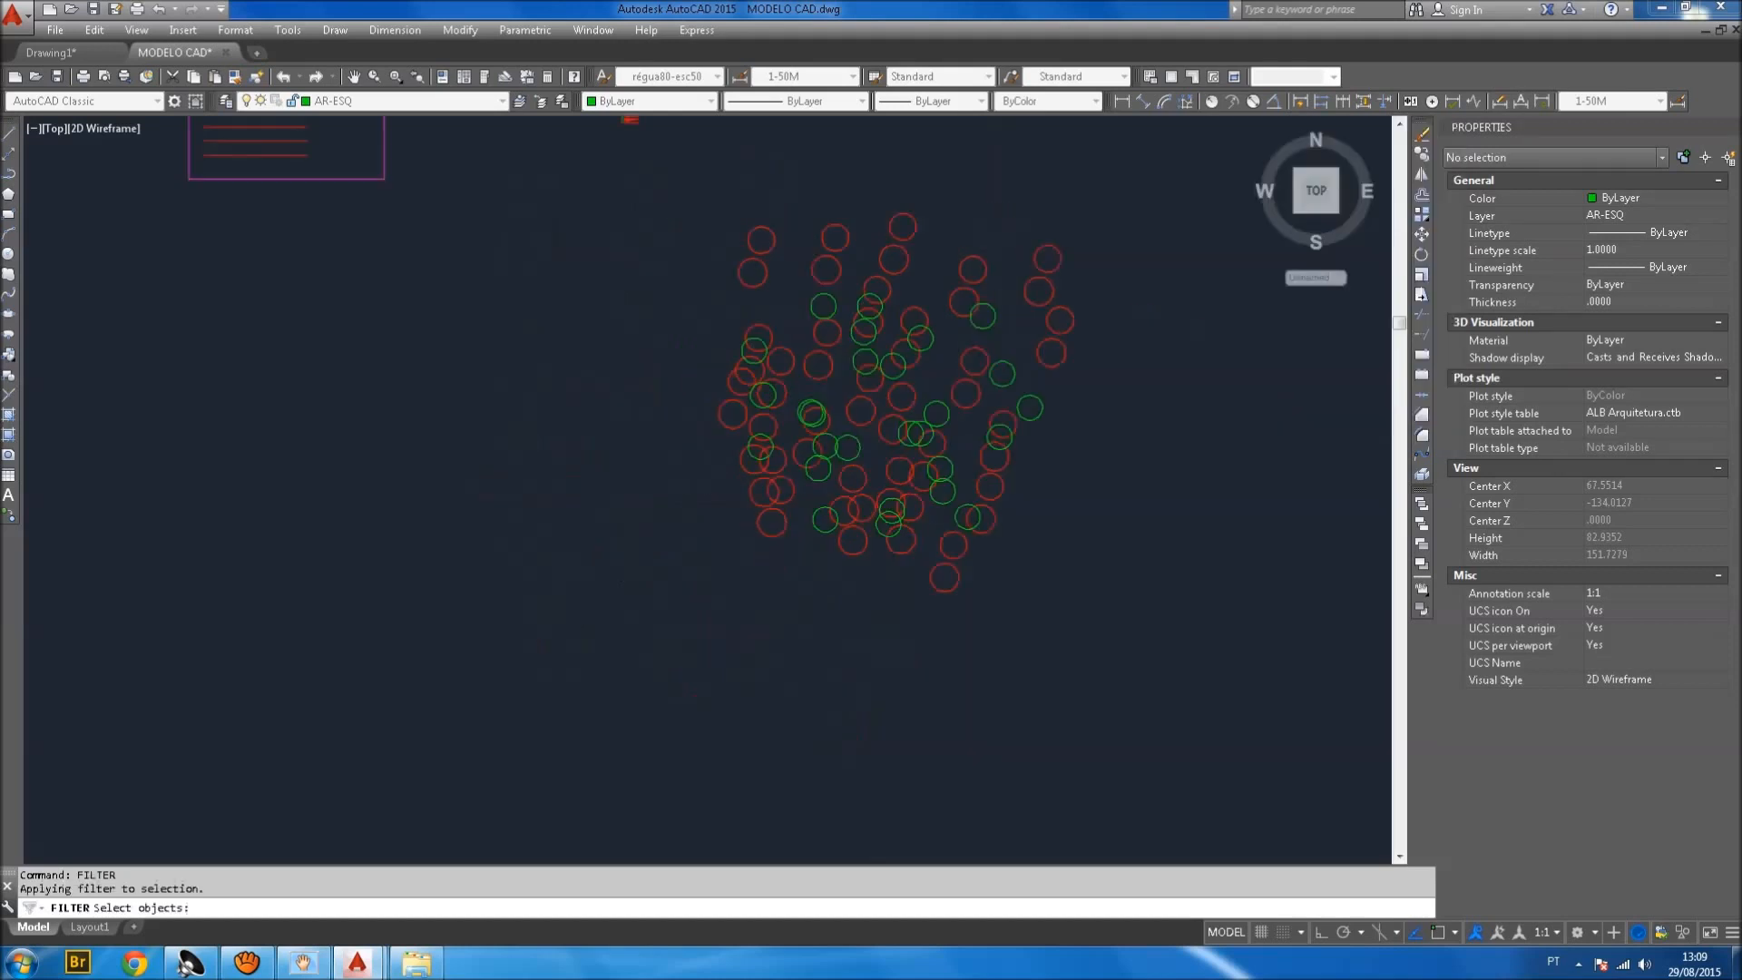
scroll(1074, 348, up, 1)
click(1152, 575)
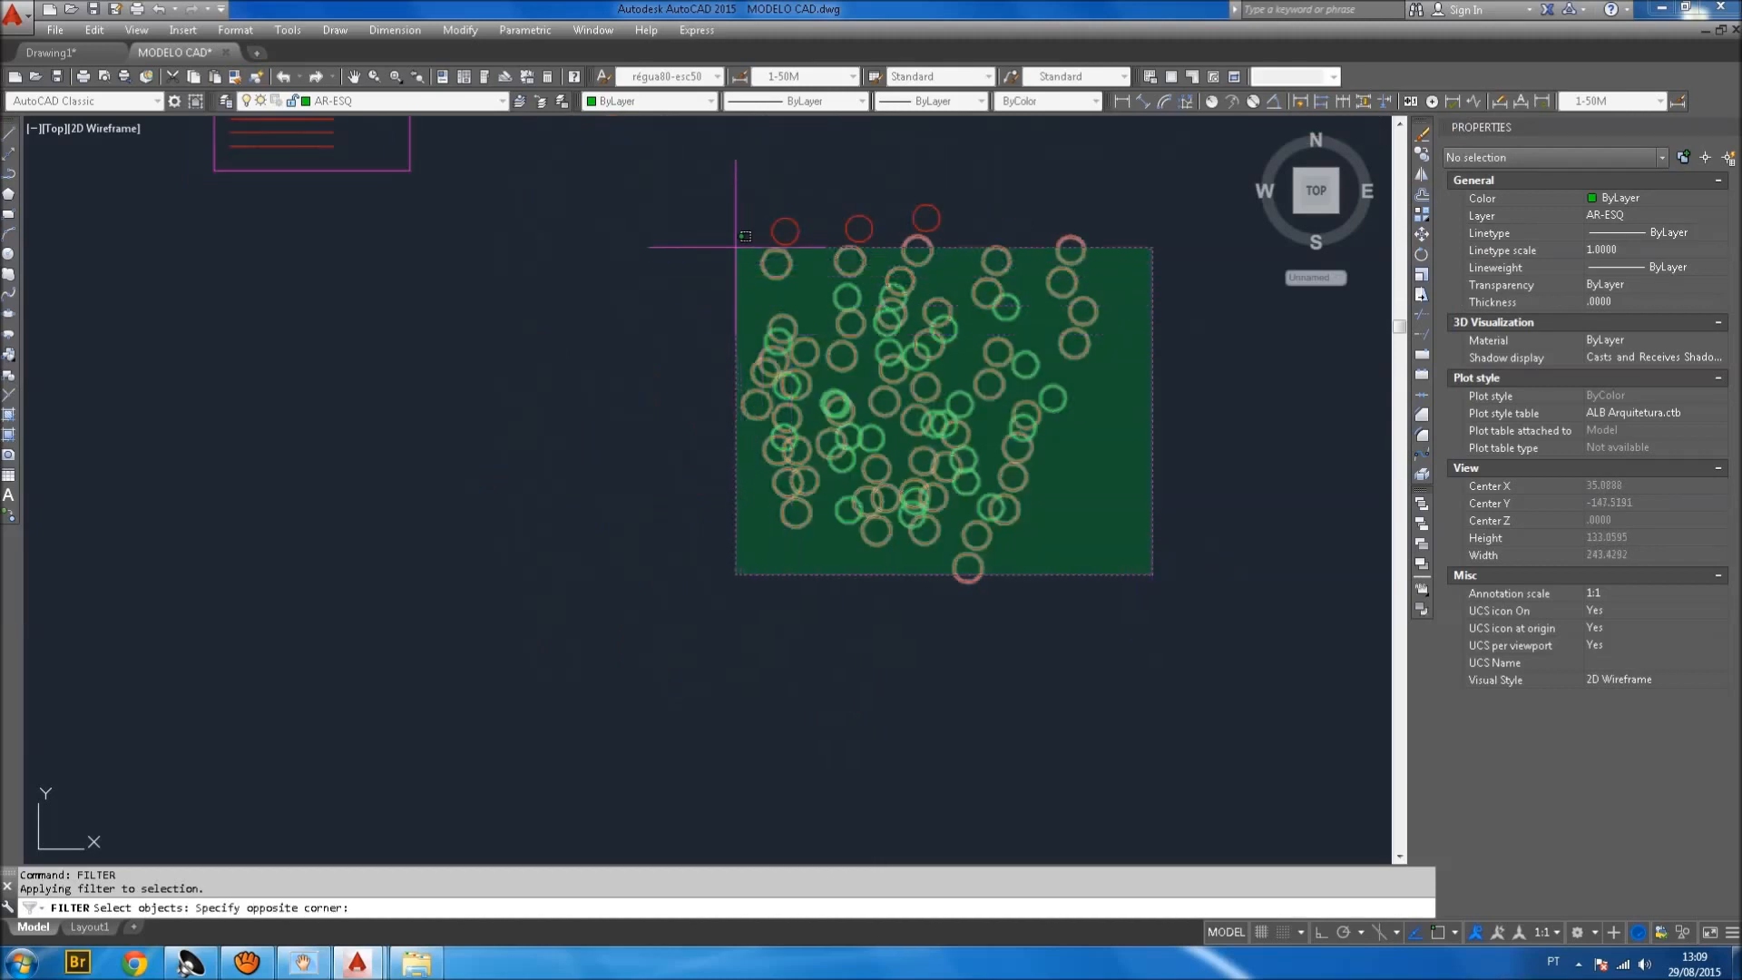
click(723, 204)
key(Return)
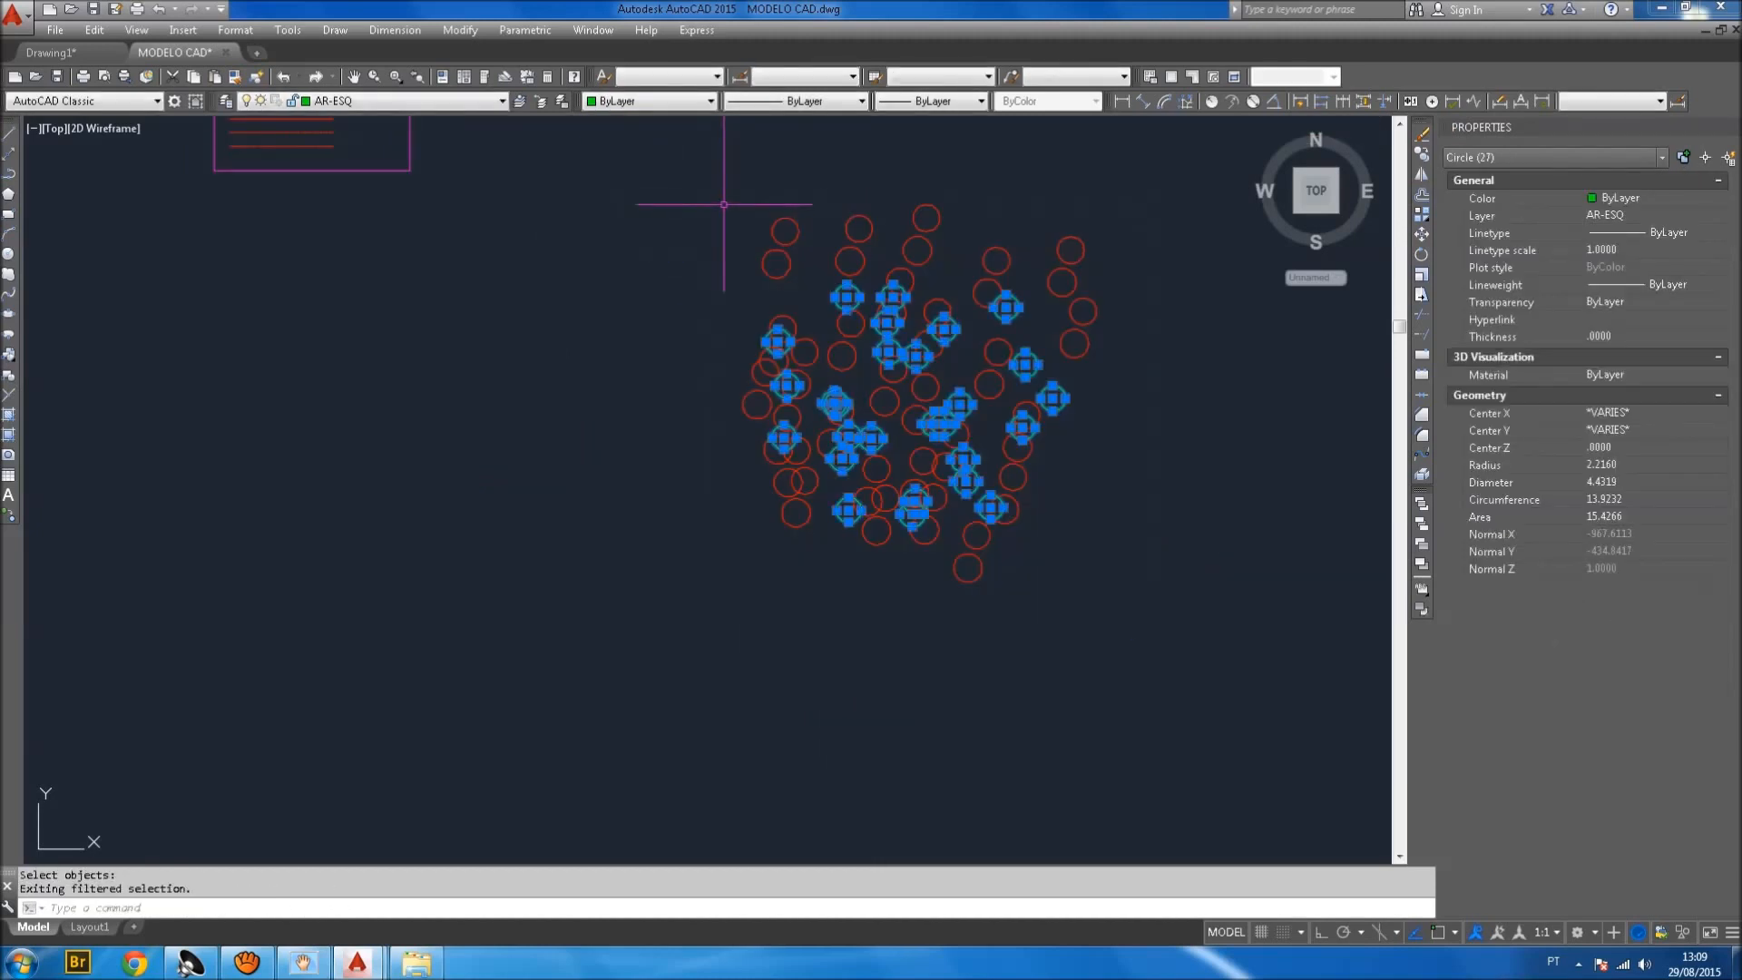
Move the filtered green circles well to the left of the red circles and undo the move.
text(m)
key(Return)
click(713, 295)
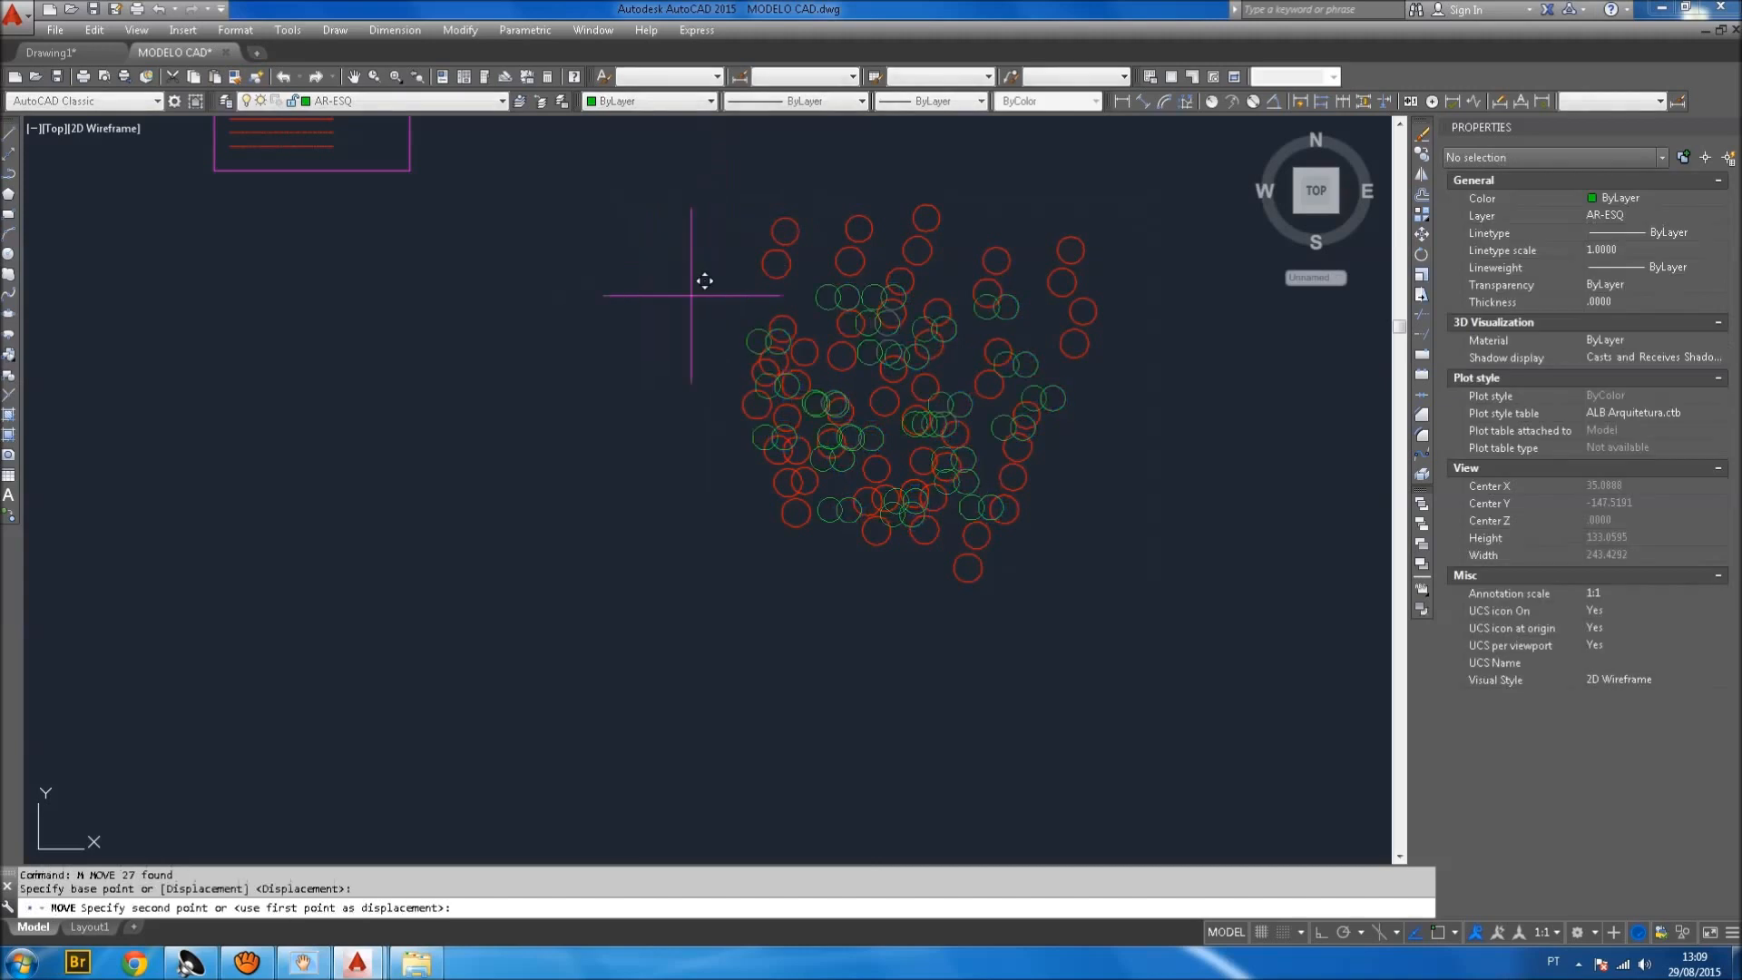
click(282, 305)
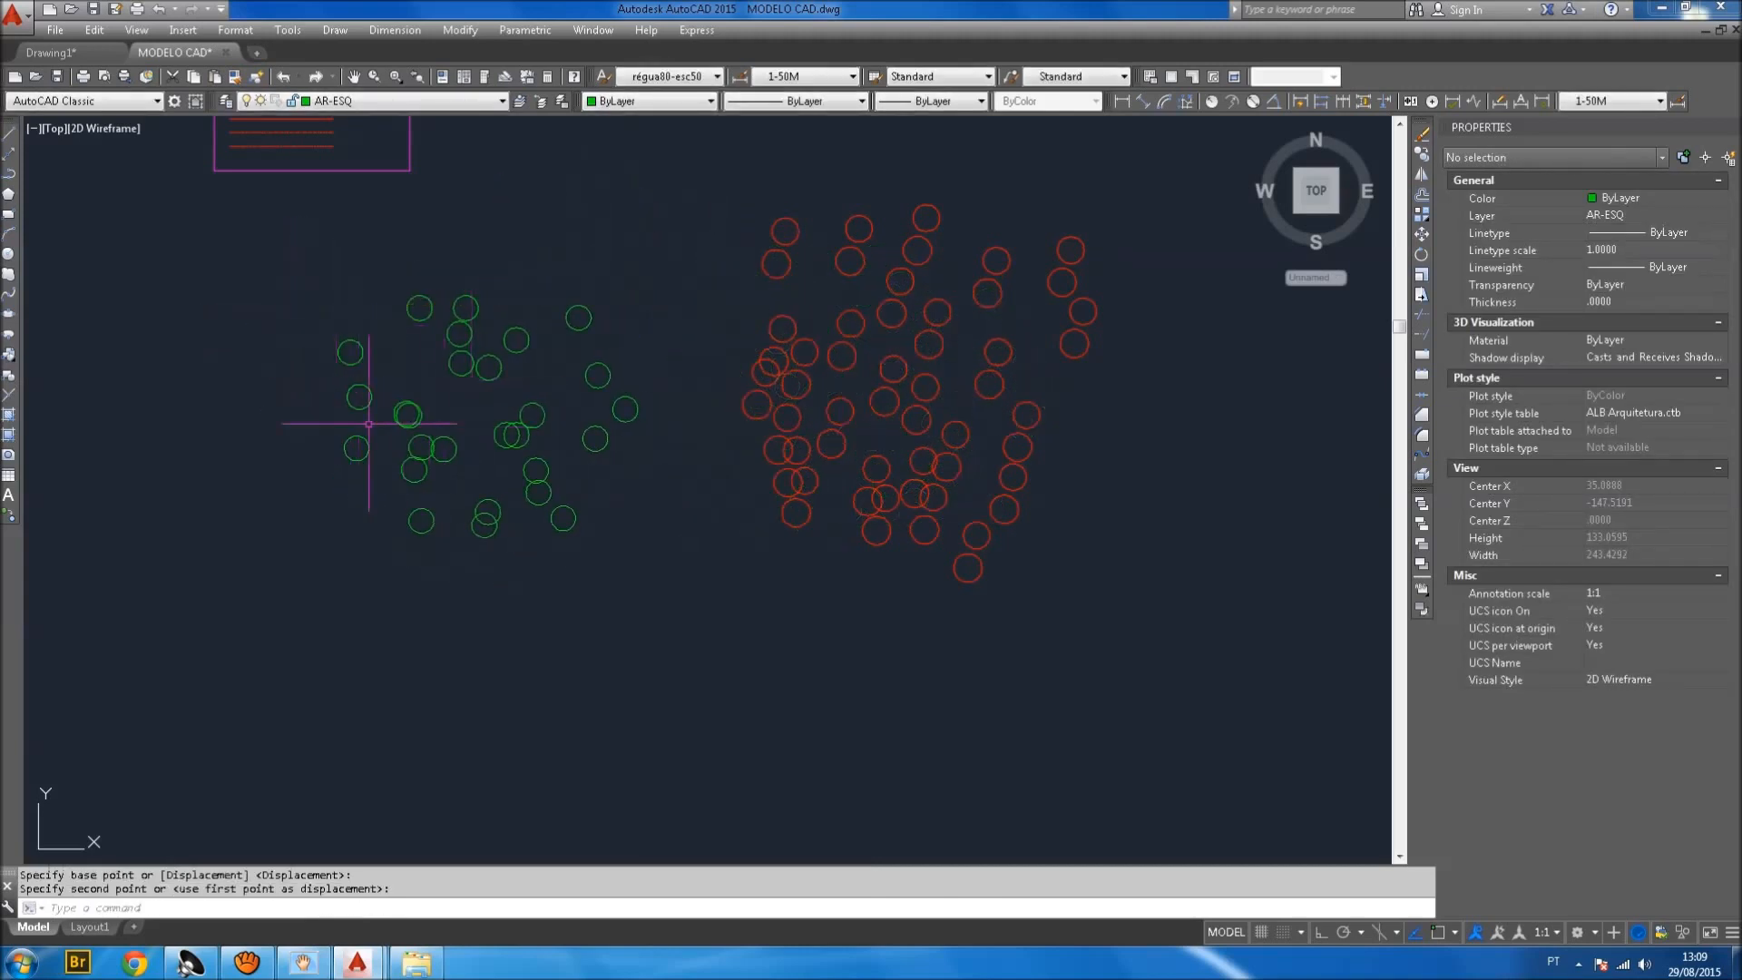
key(ctrl+z)
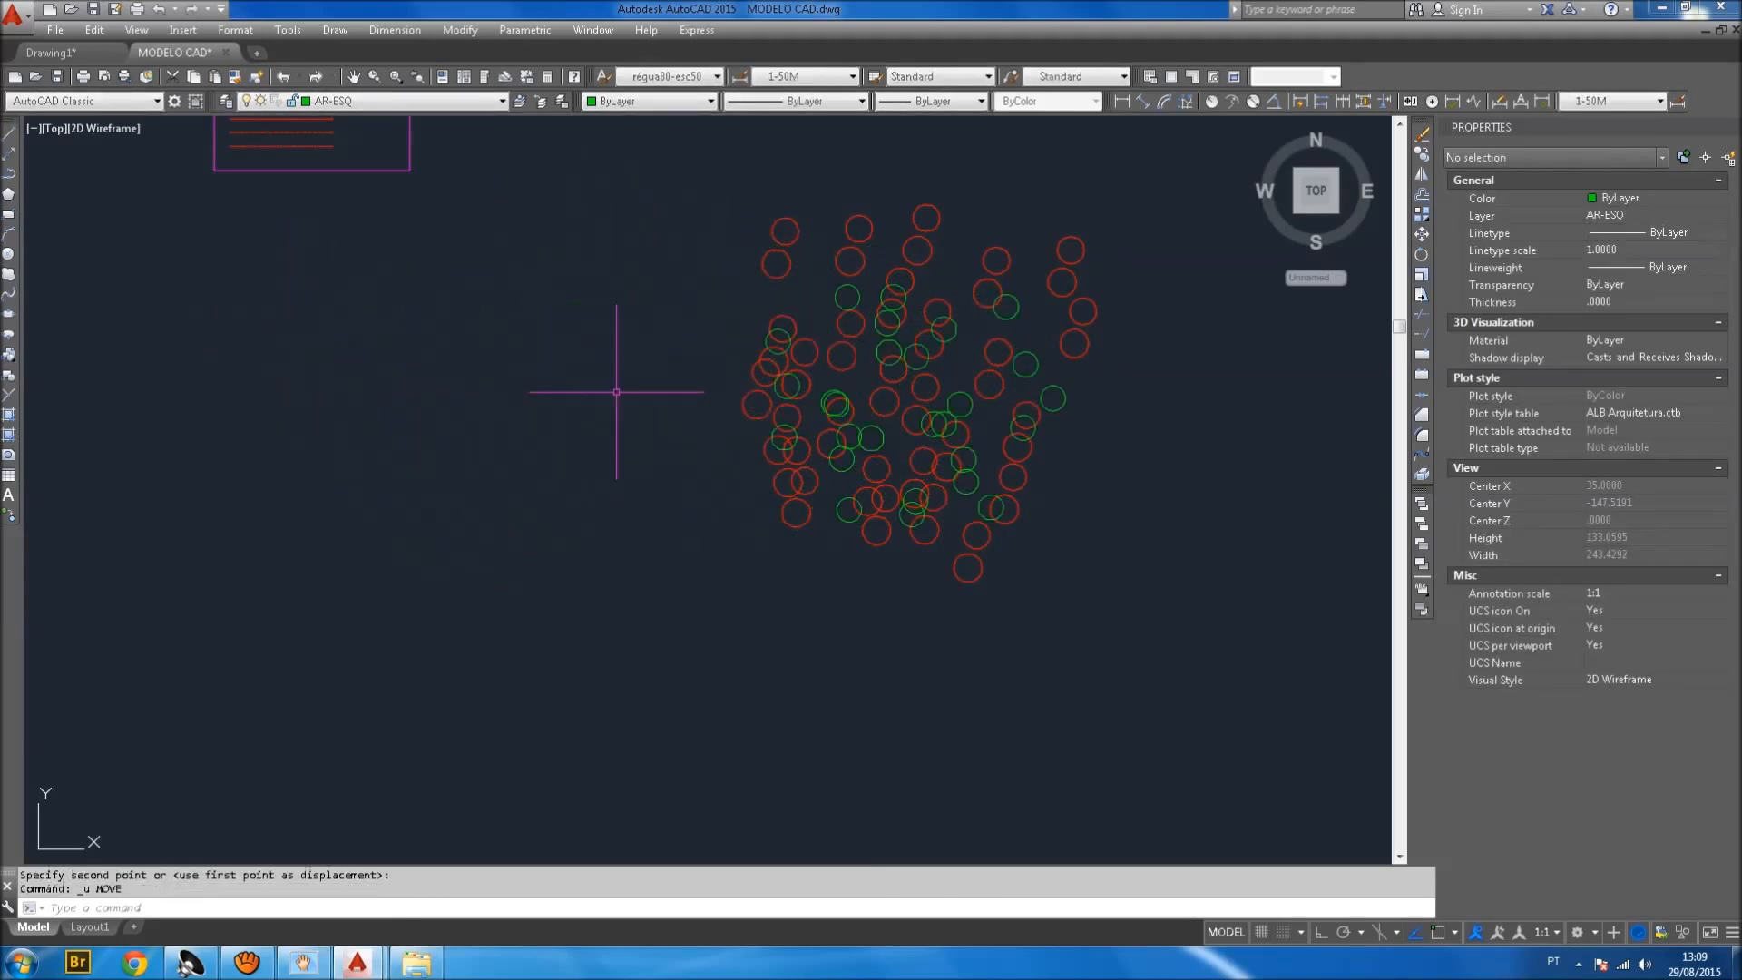
Reopen the Object Selection Filters dialog with the FILTER command and delete the AR-ESQ layer criterion.
scroll(953, 427, up, 2)
middle_drag(1013, 290, 862, 390)
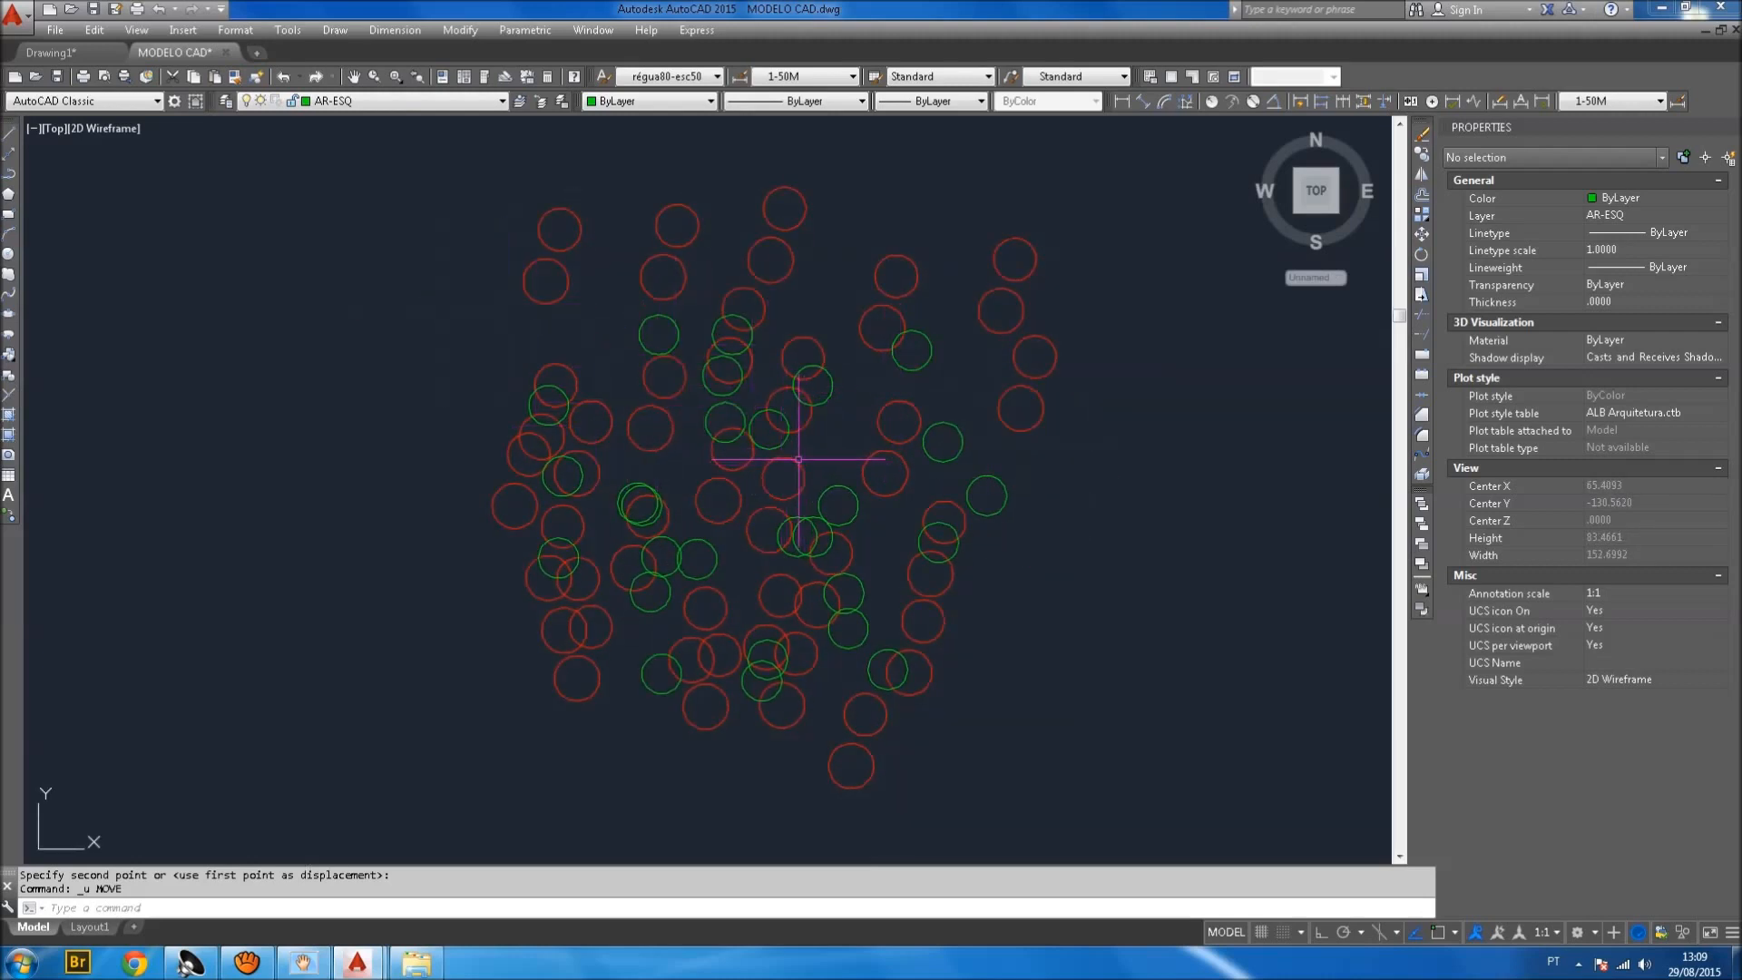
middle_drag(909, 534, 887, 520)
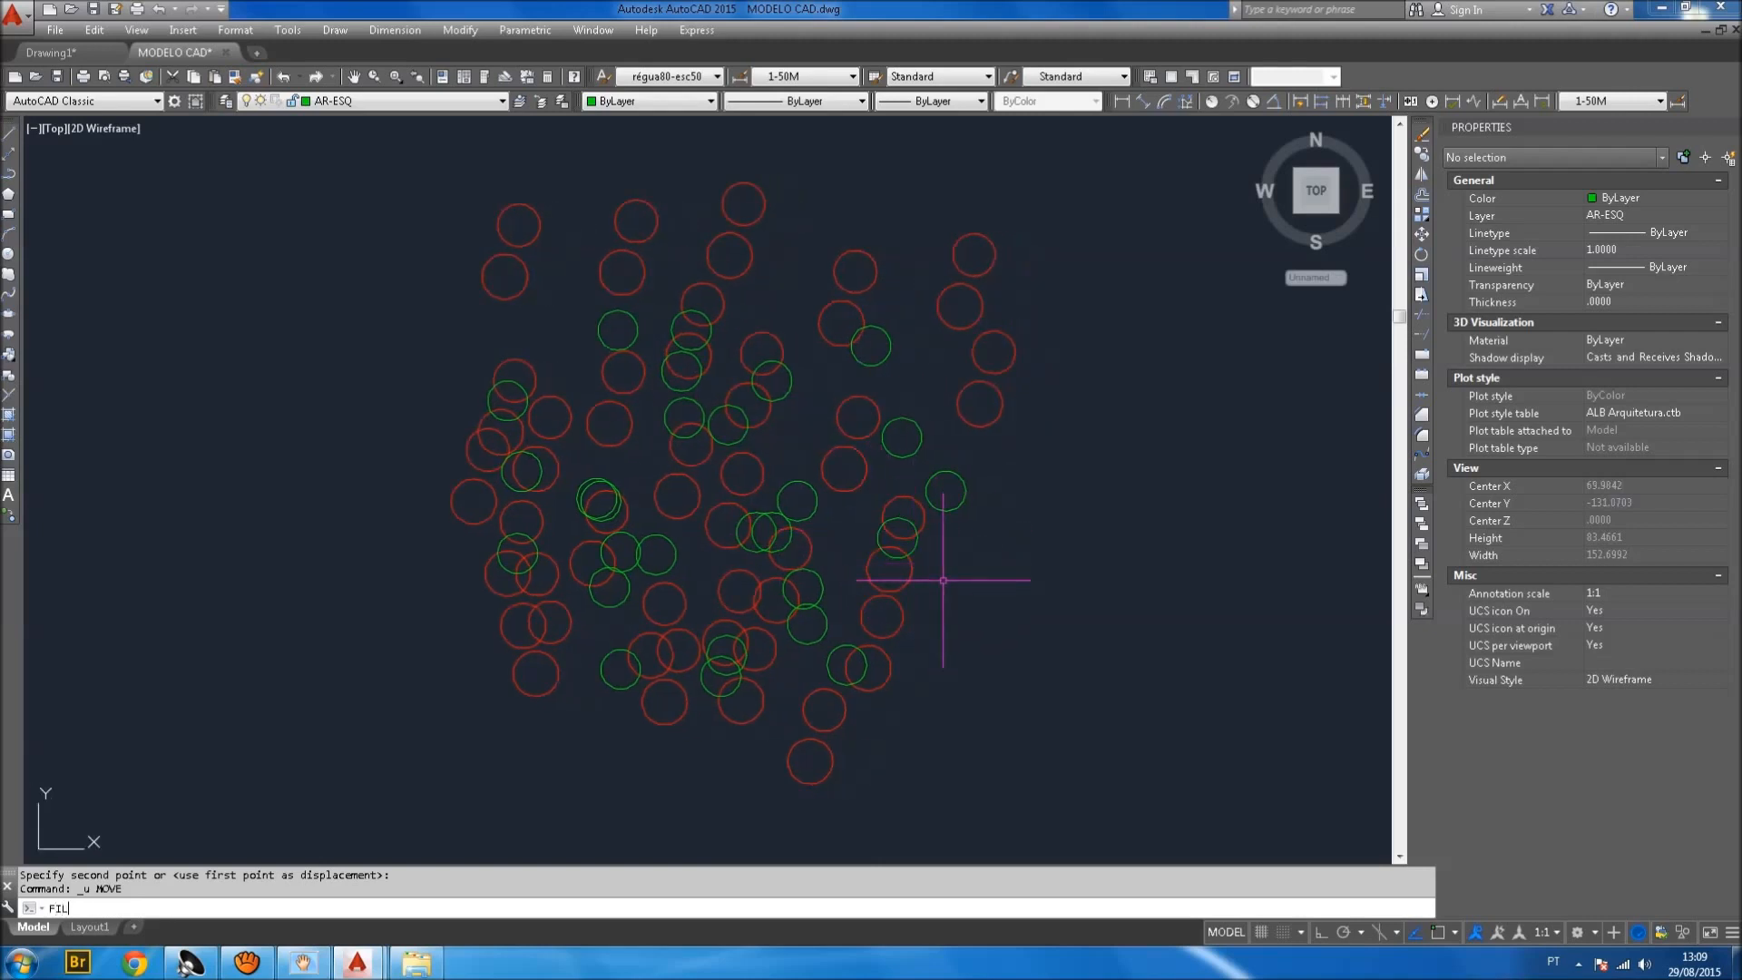
key(Return)
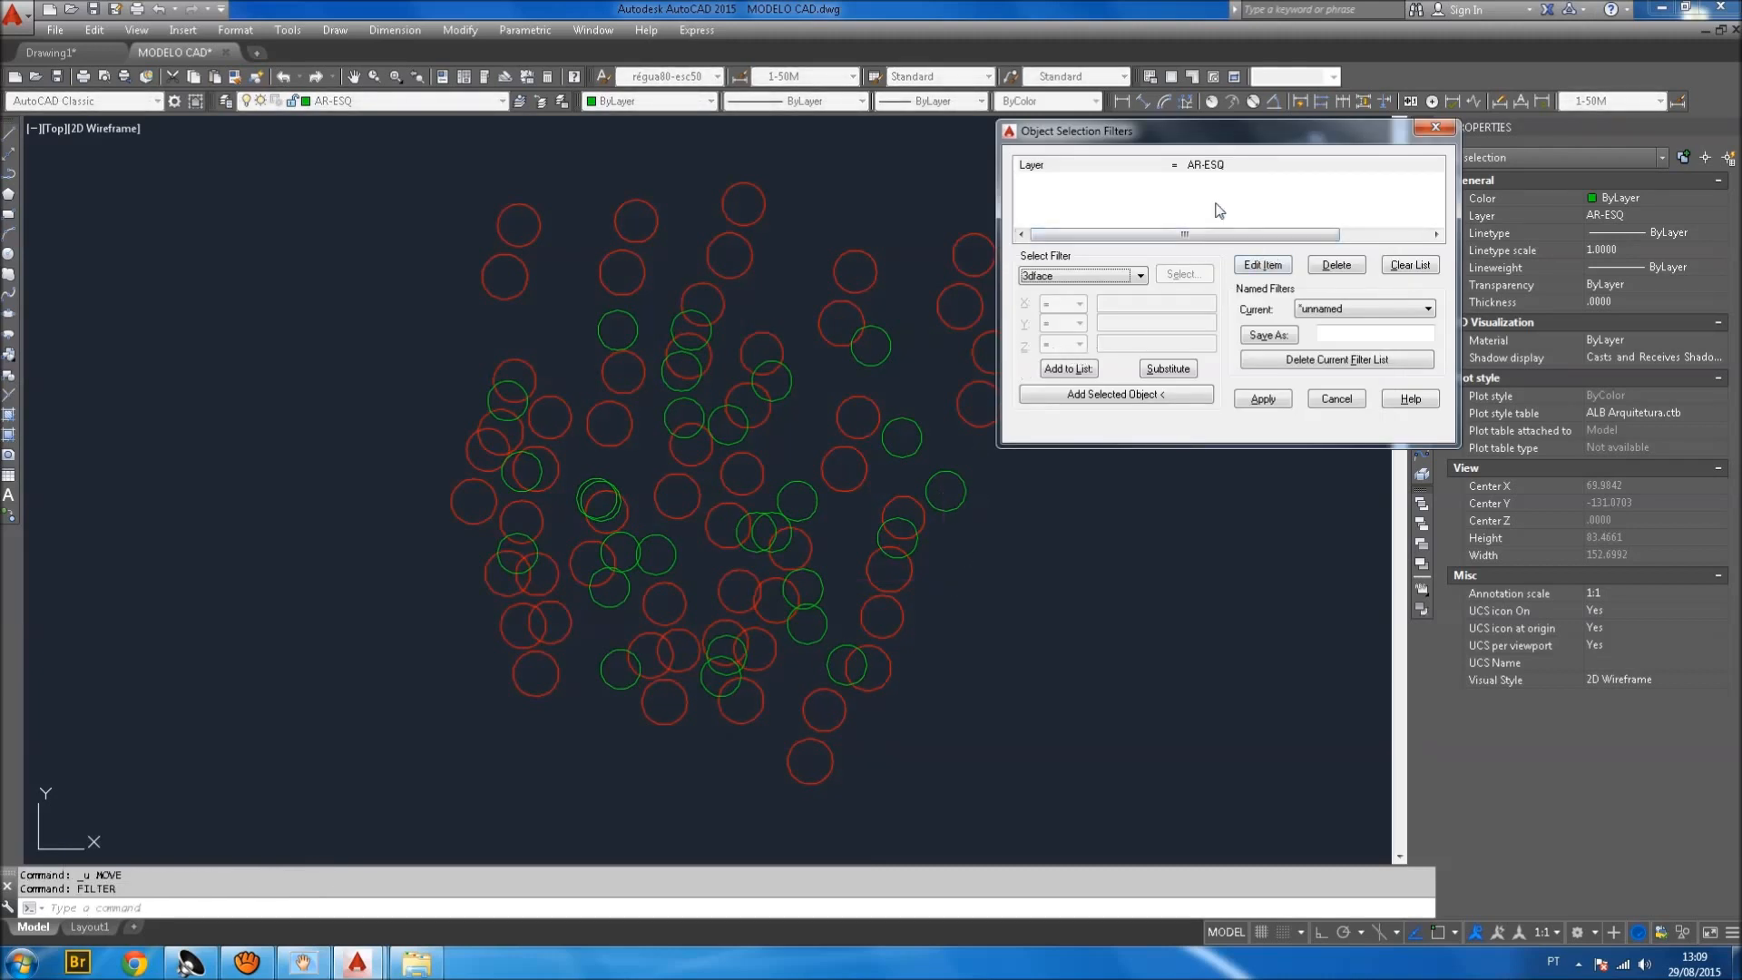
click(1114, 166)
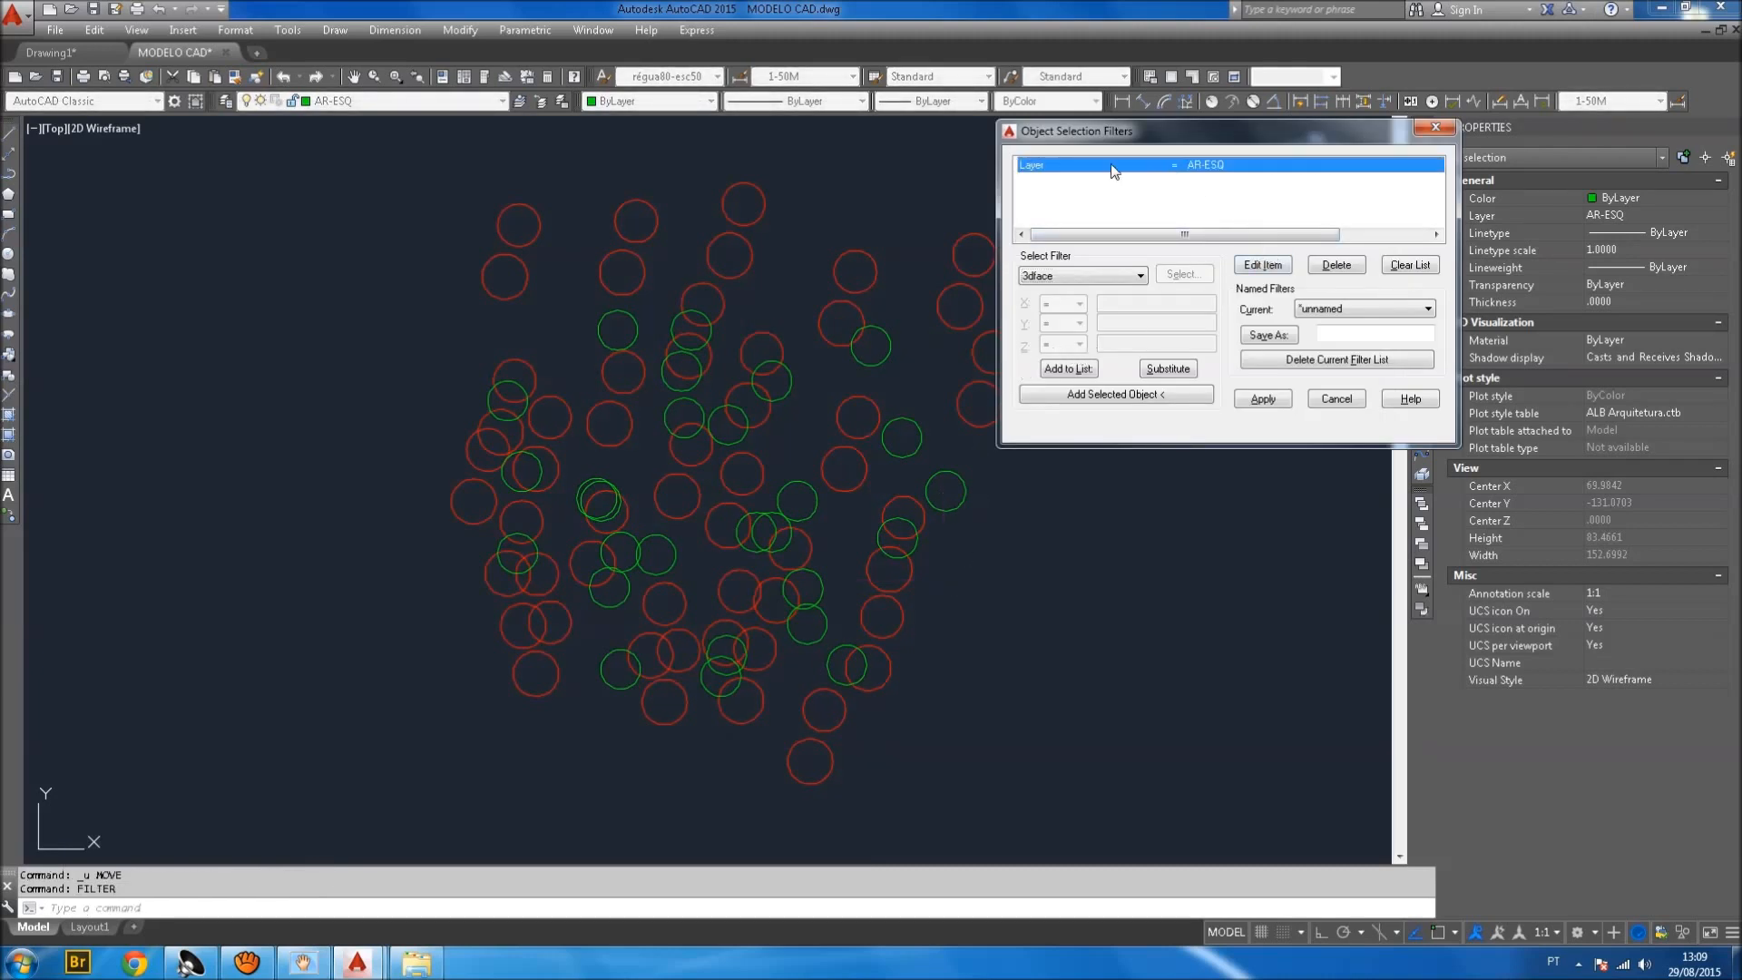
click(1337, 266)
drag(1147, 137, 1241, 156)
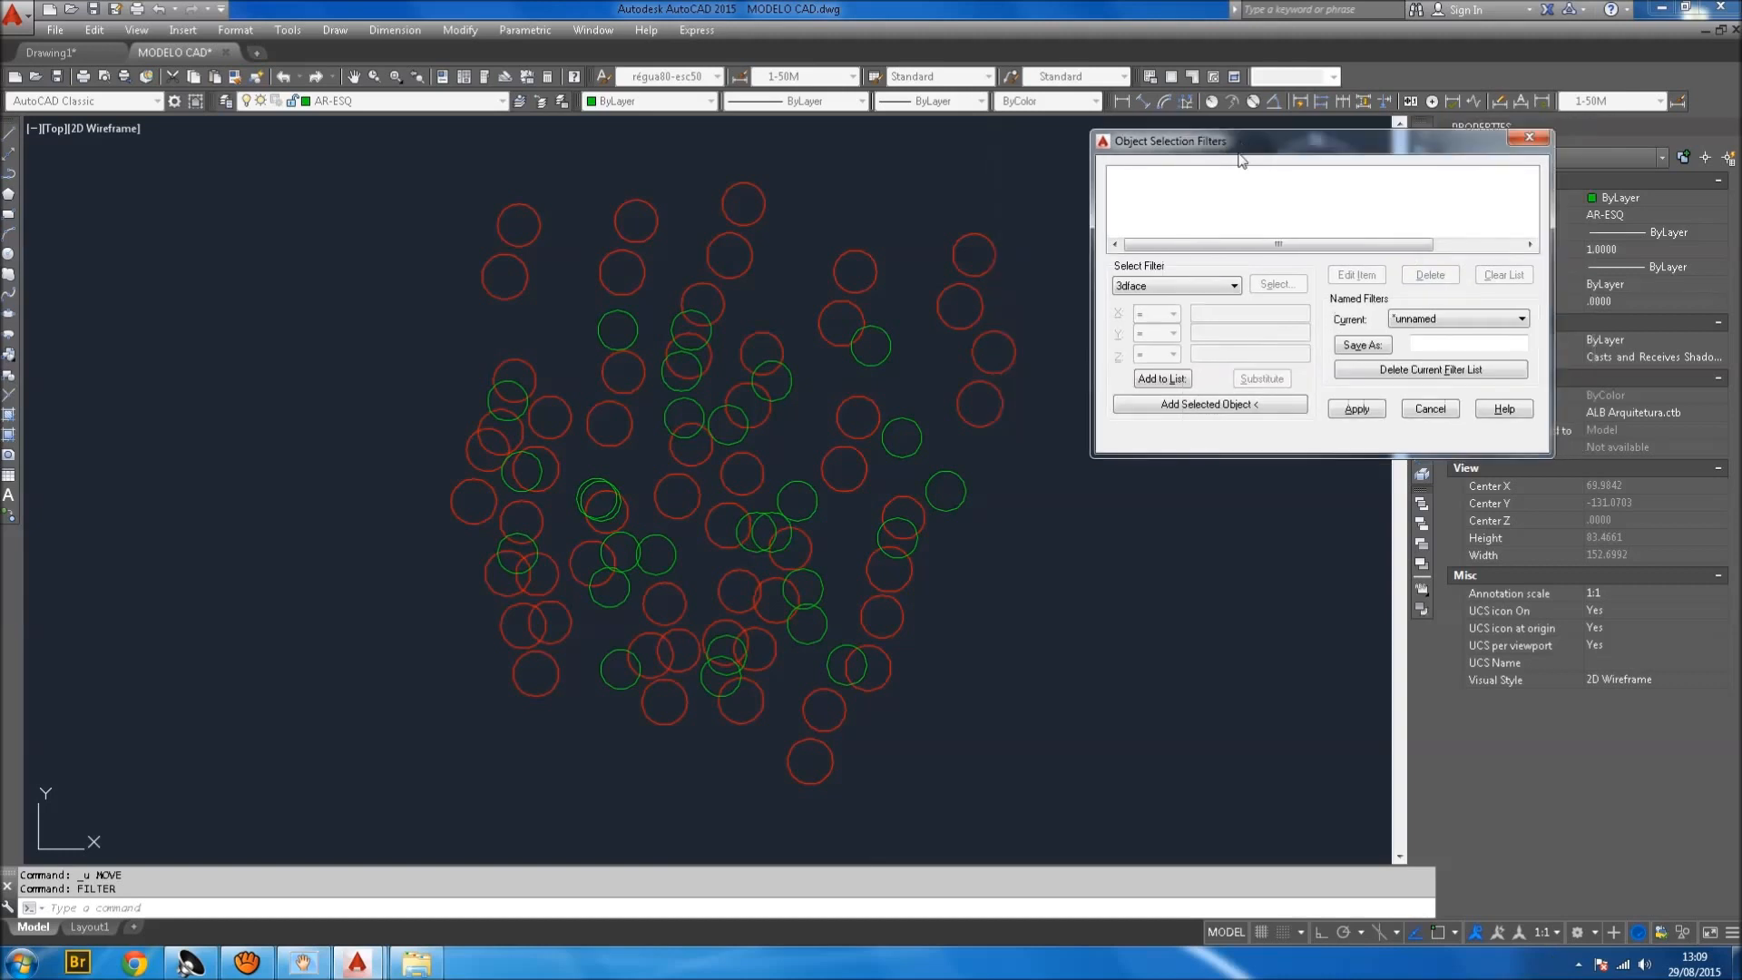
Set the filter type to Color, choose red (index color 1) and add it to the filter list.
click(1180, 286)
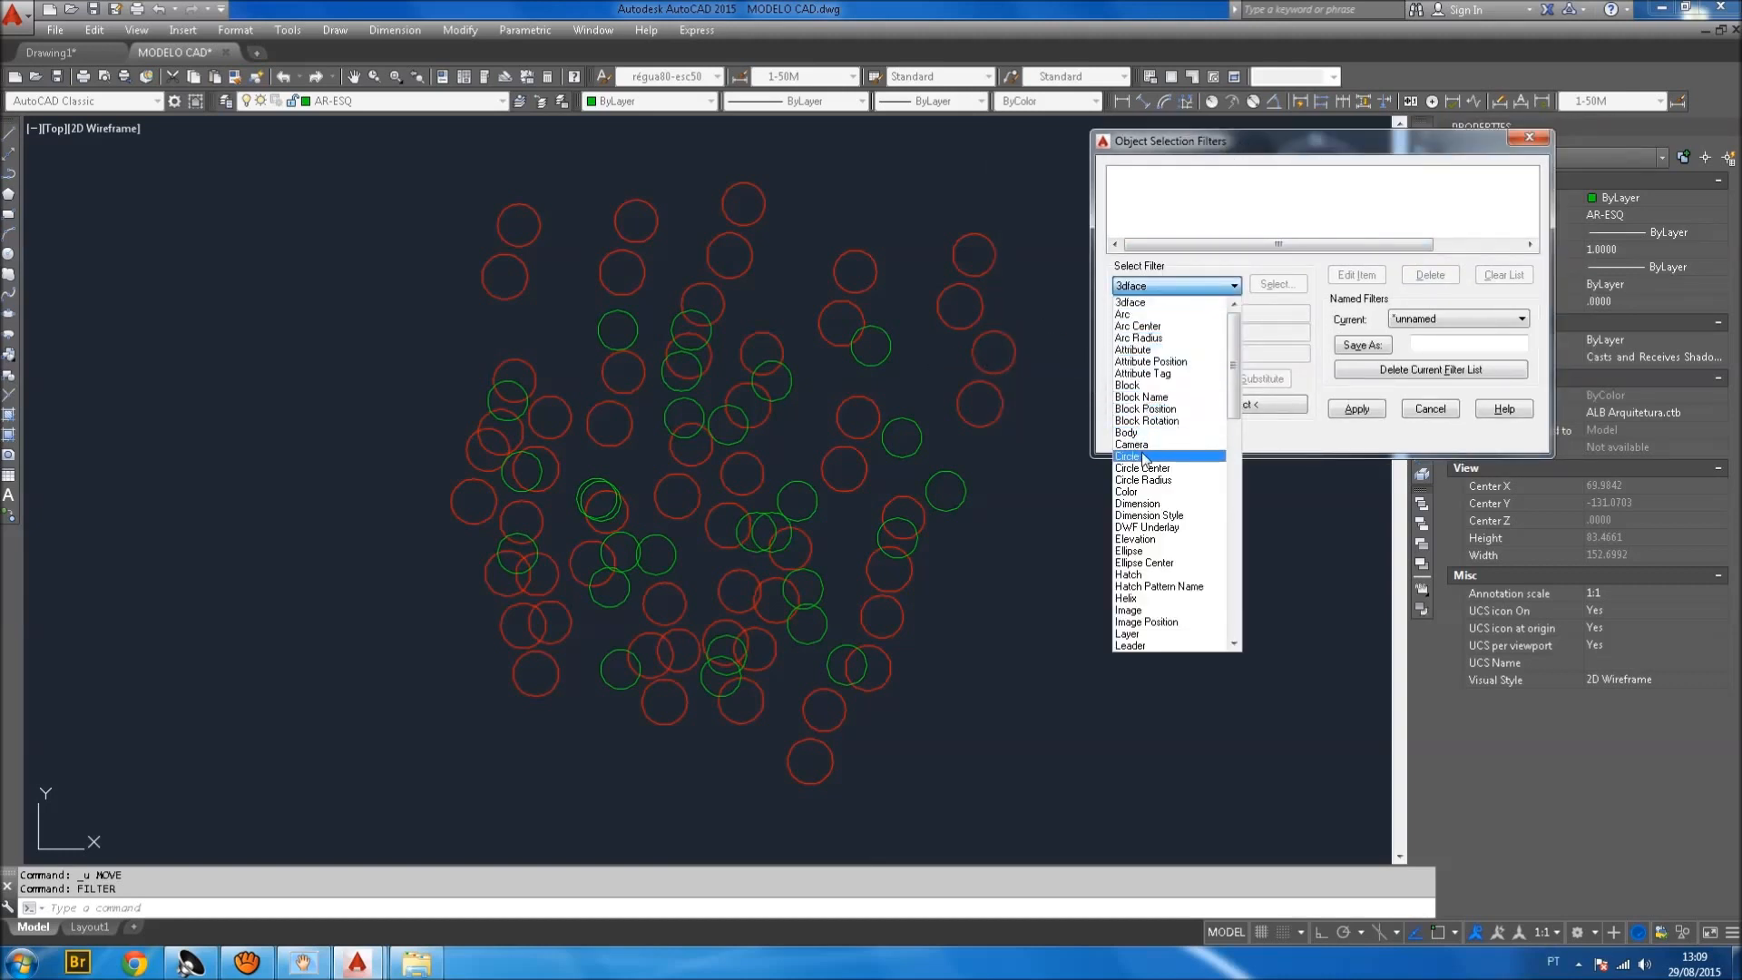
click(1135, 491)
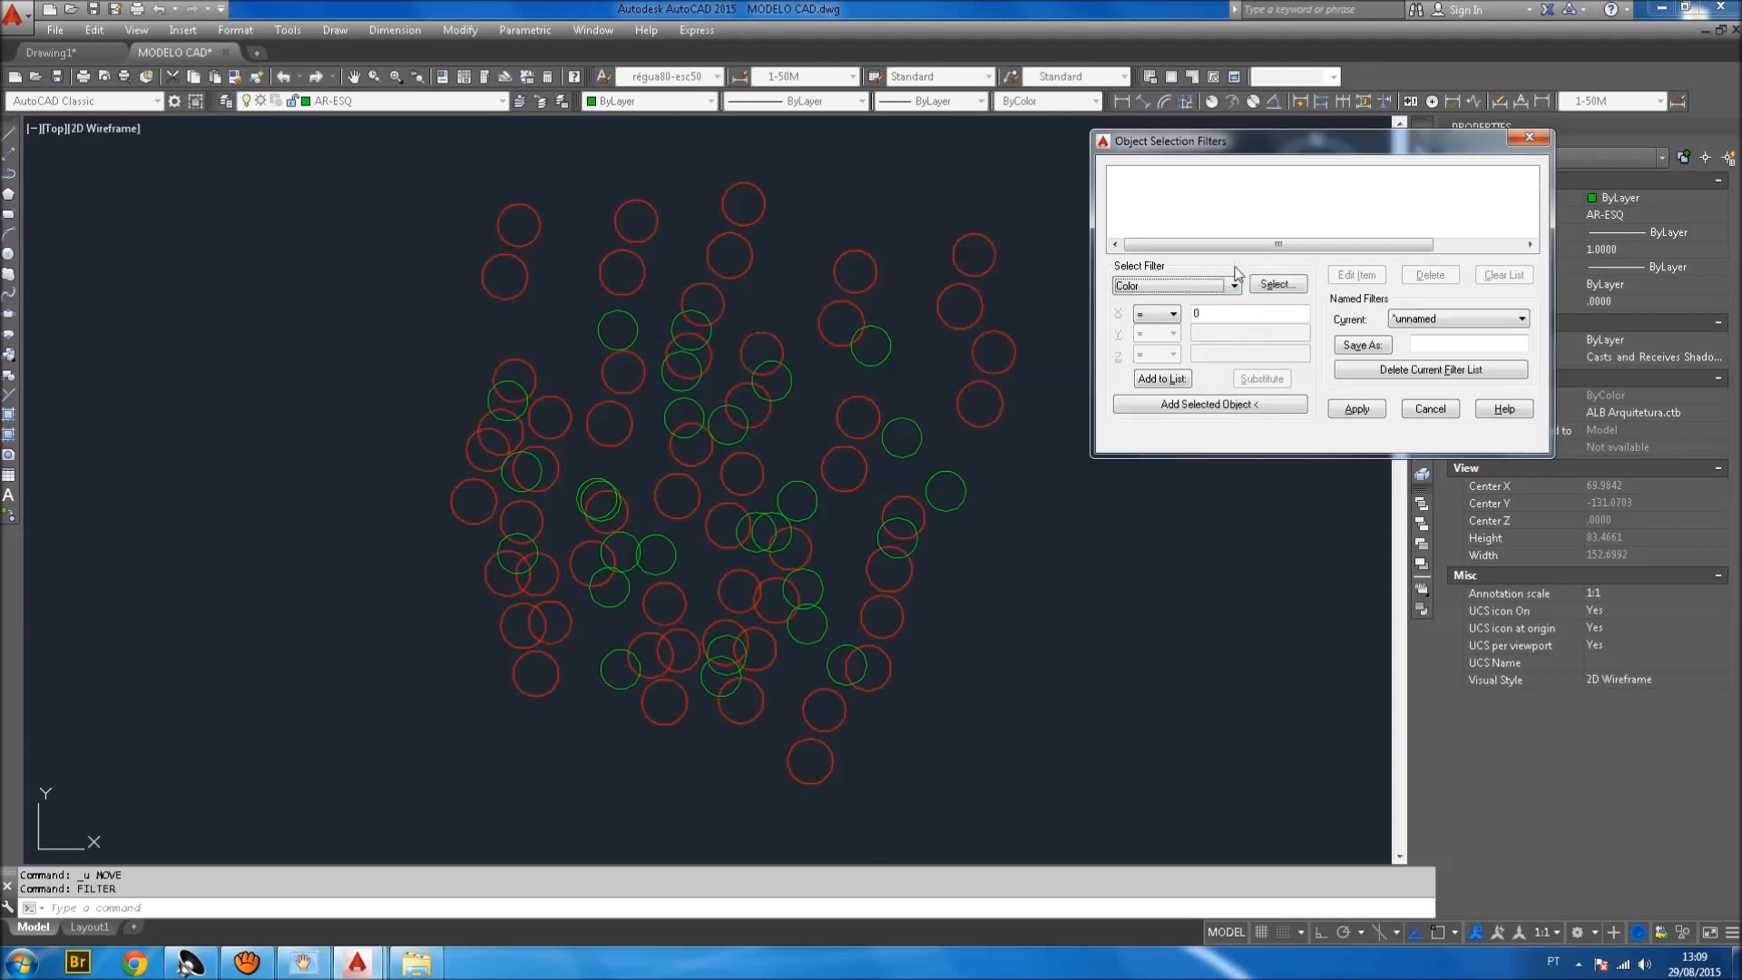
click(1275, 284)
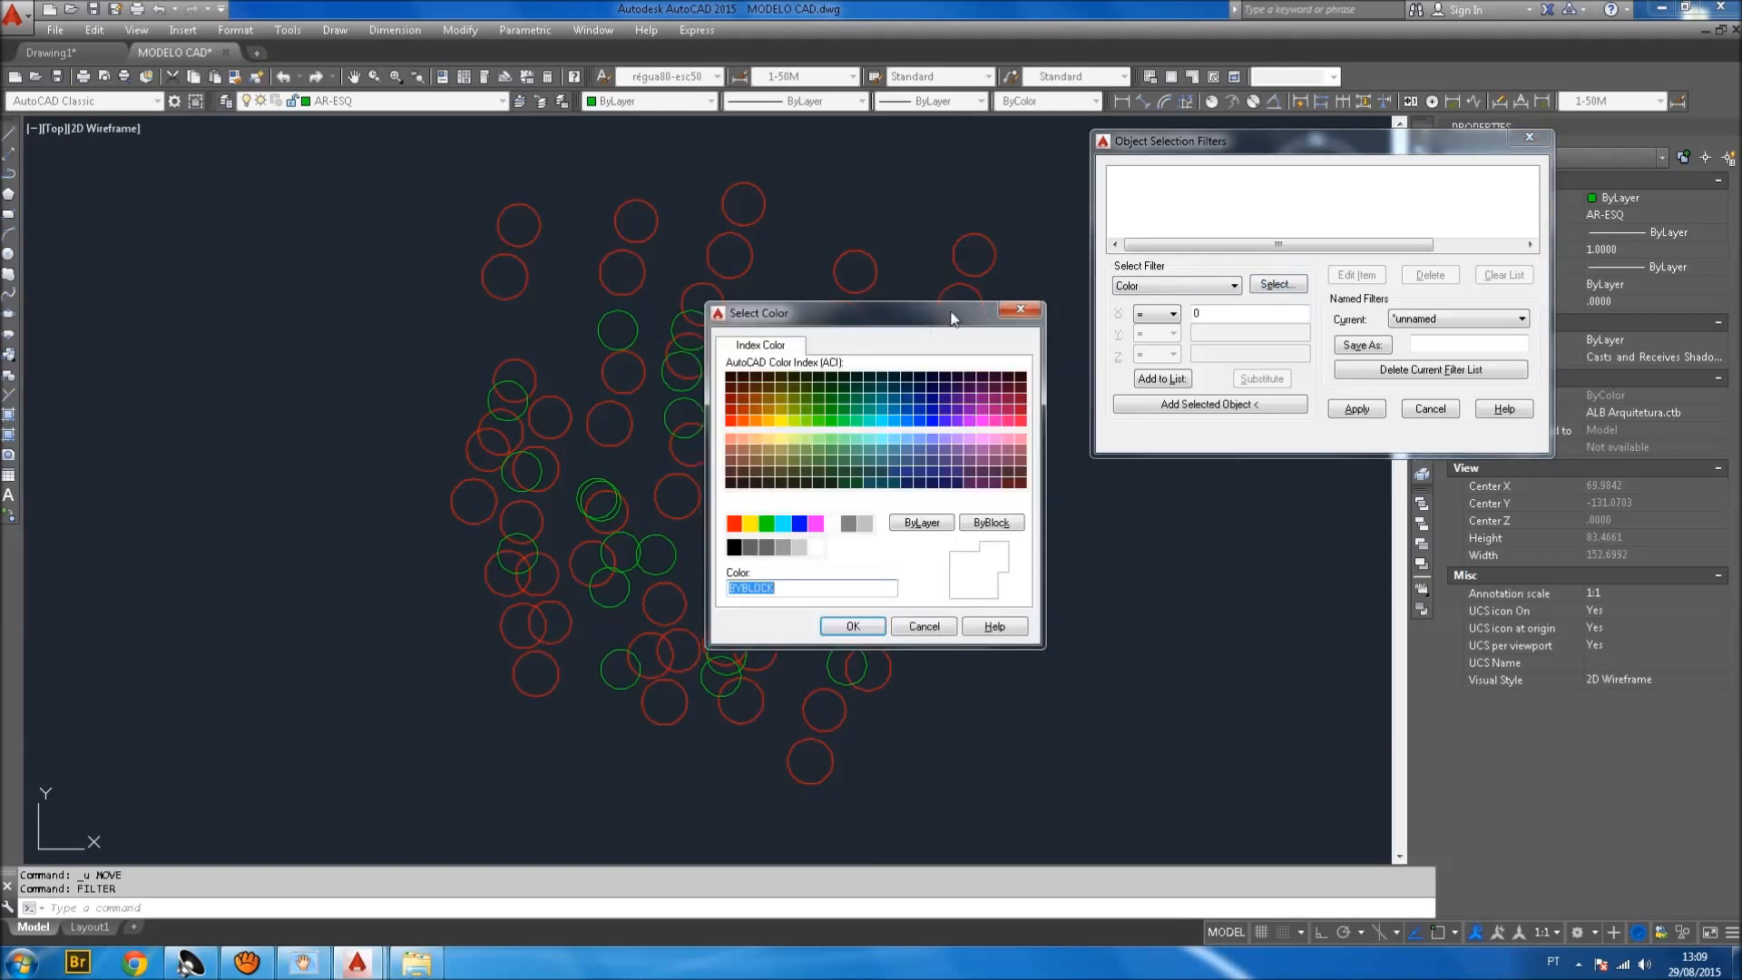
drag(952, 319, 934, 251)
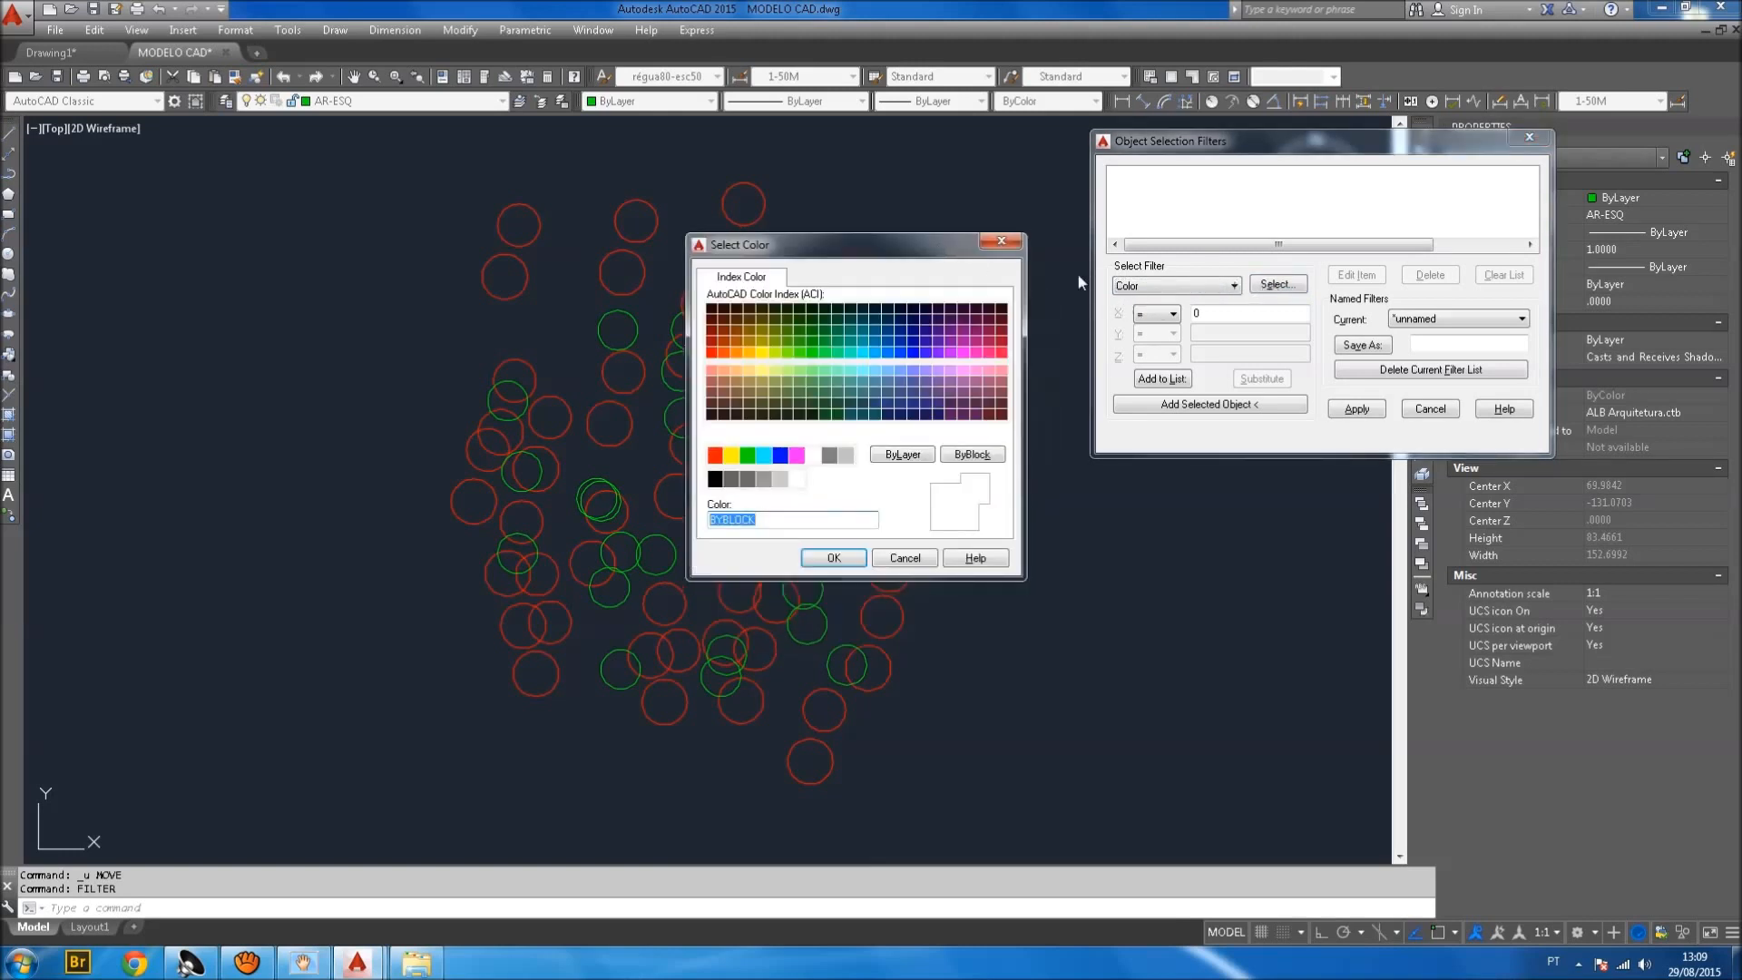
drag(819, 253, 862, 236)
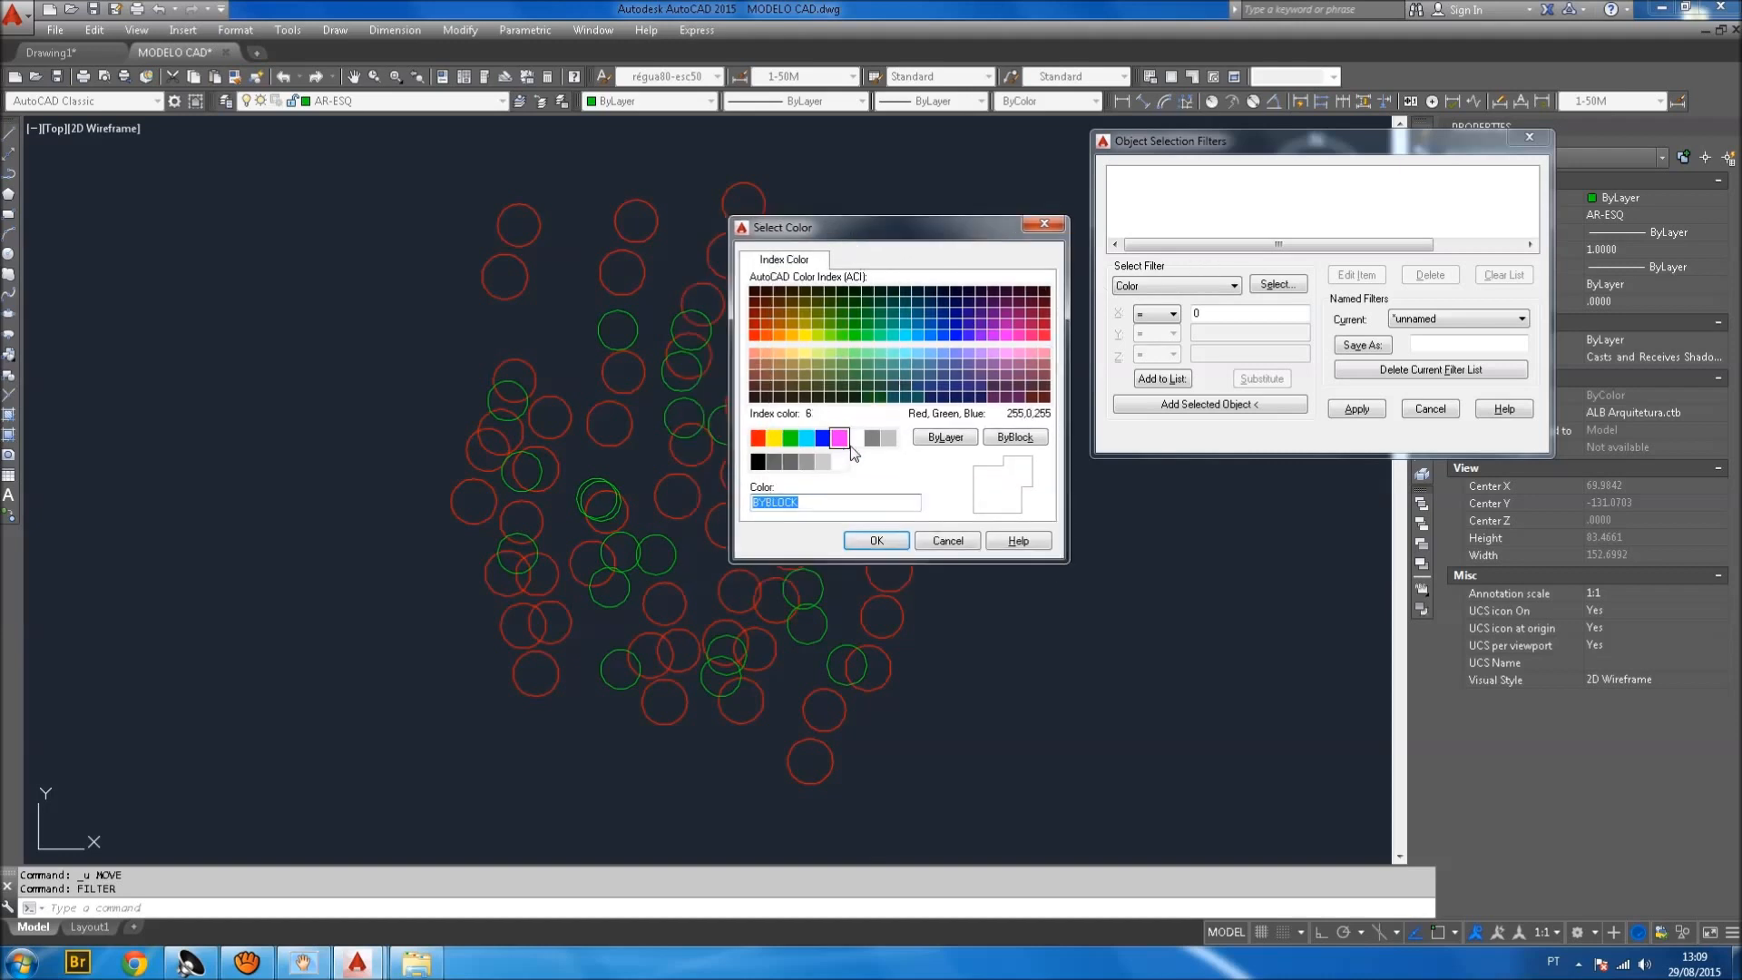
click(758, 439)
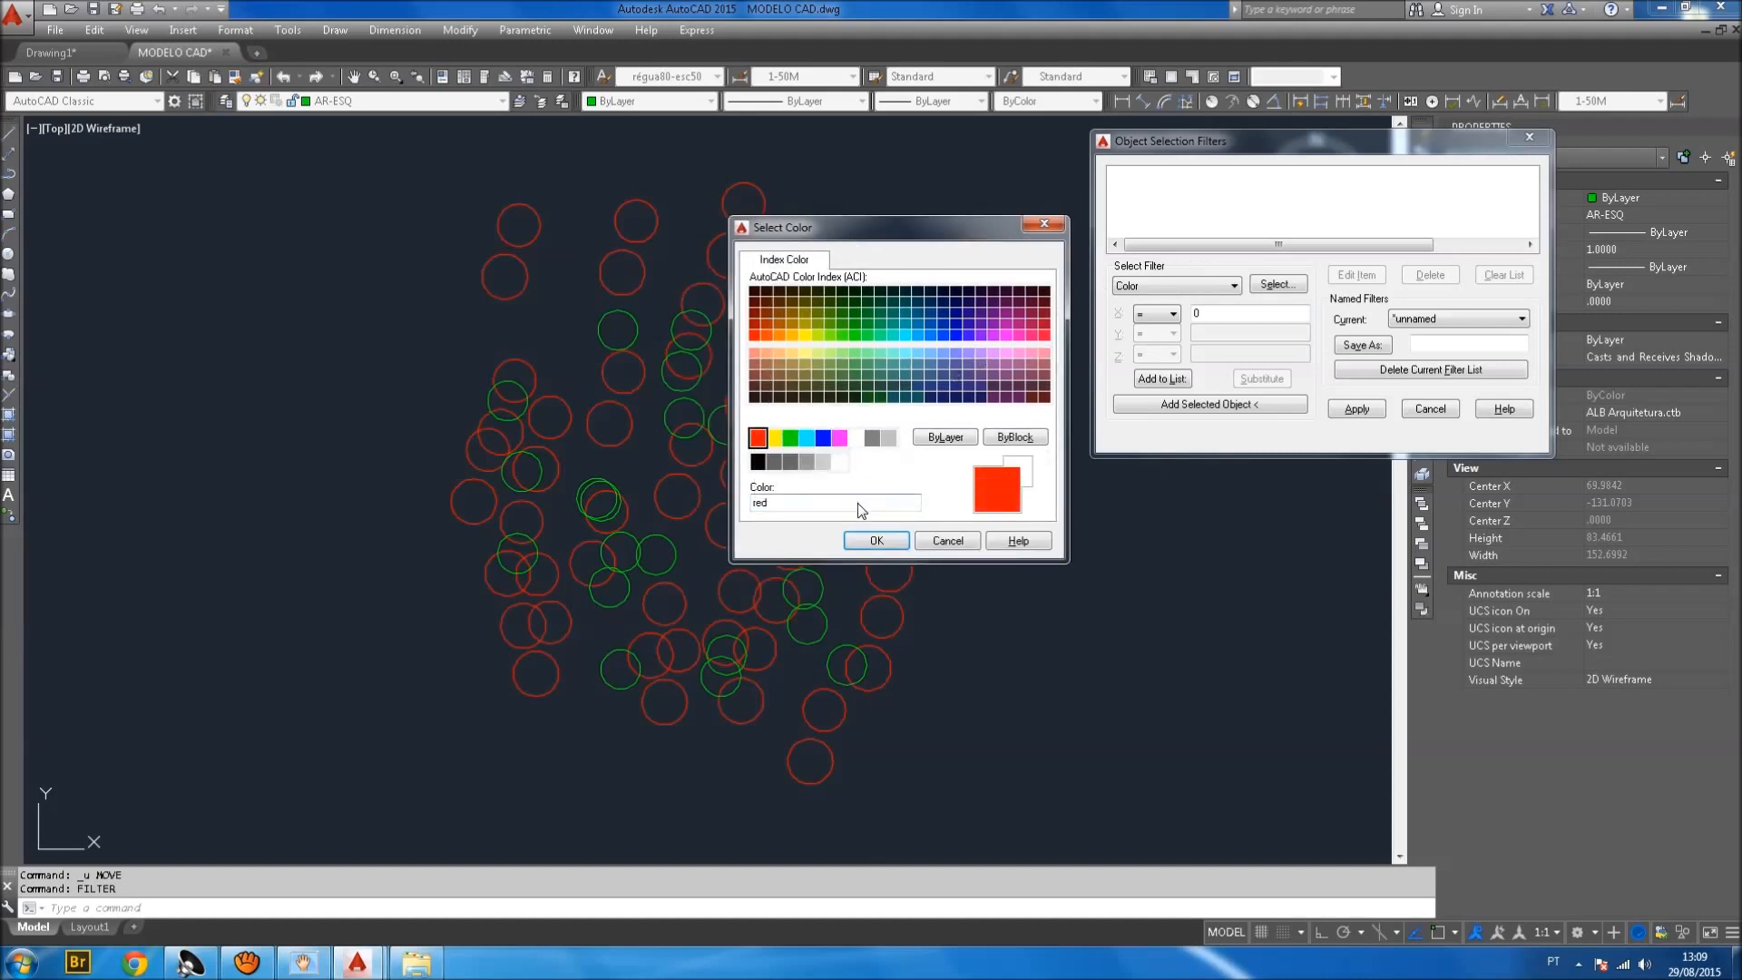
click(874, 539)
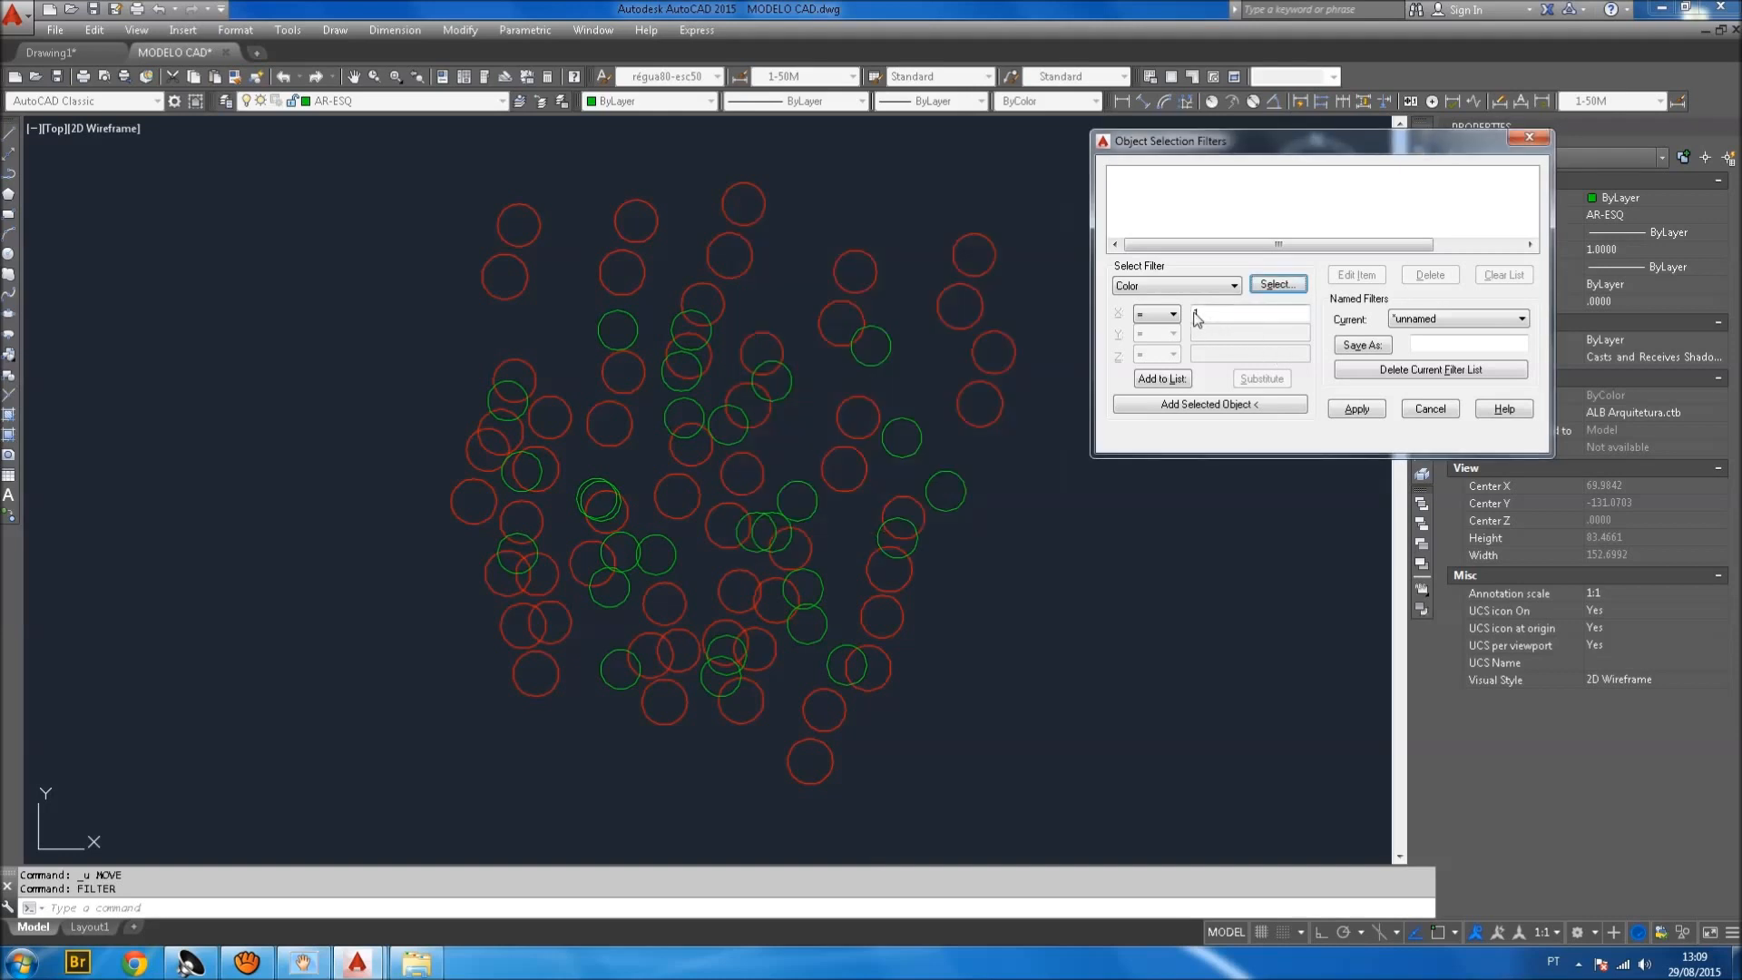
click(1174, 378)
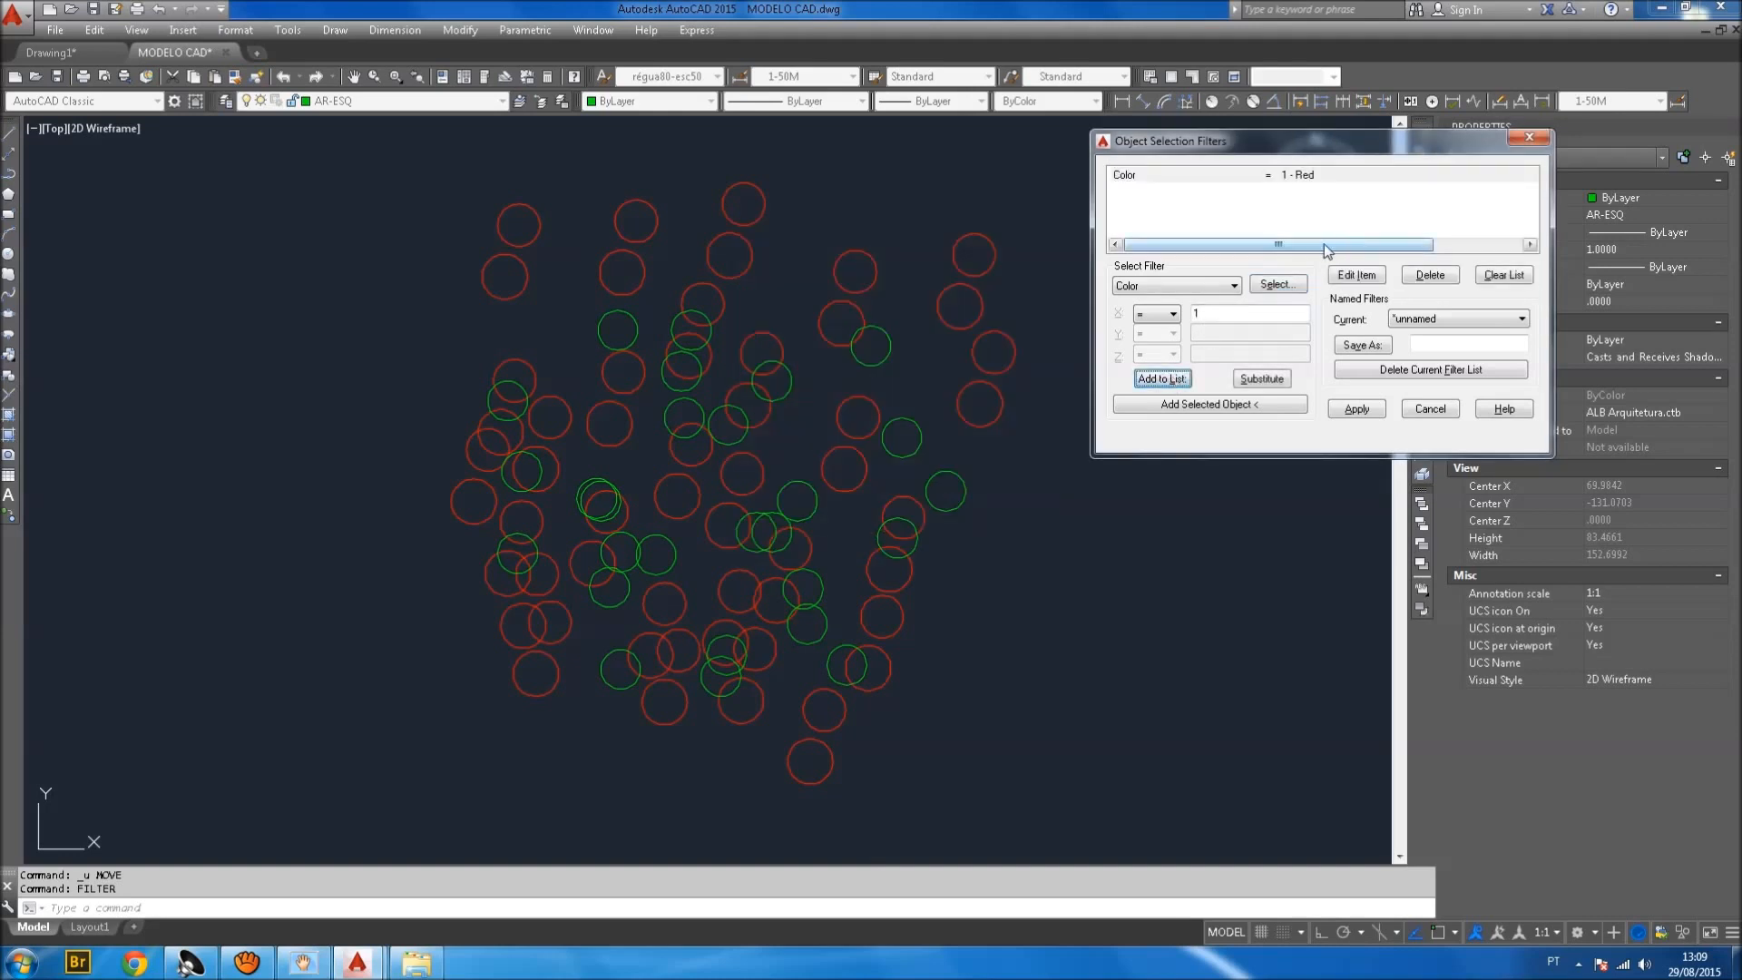
Apply the red color filter and select the red circles with a crossing window around the whole cluster.
click(1357, 409)
click(1029, 796)
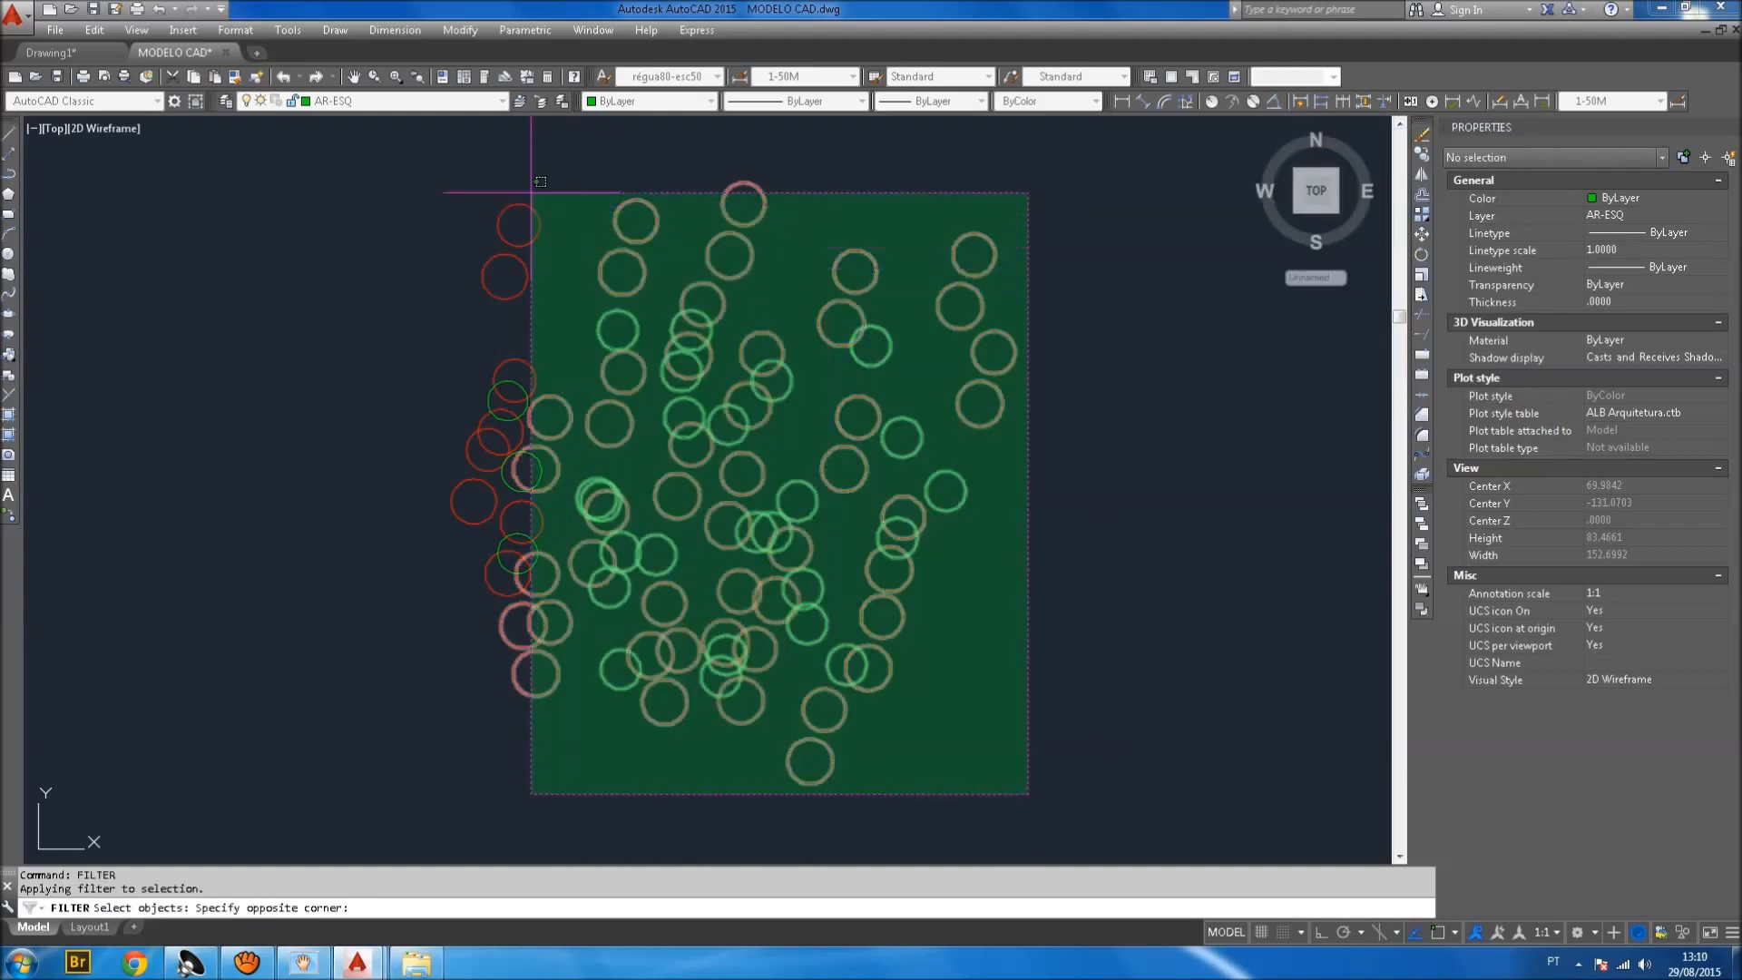
click(422, 171)
key(Return)
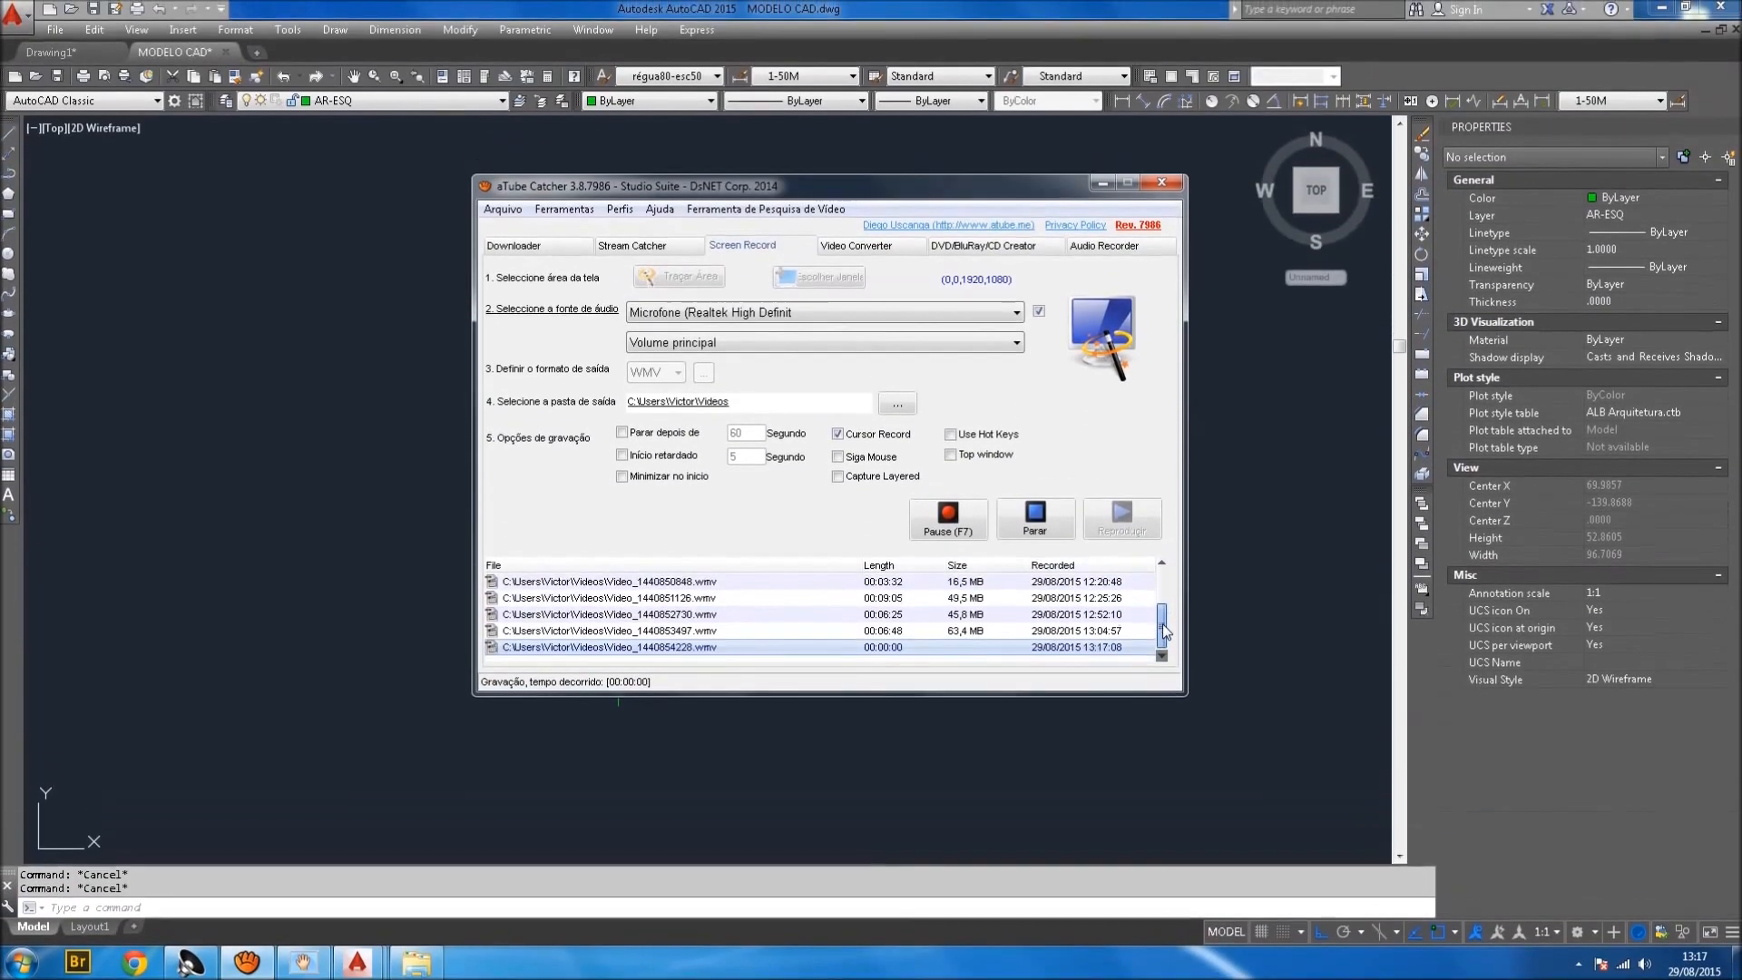
click(1102, 185)
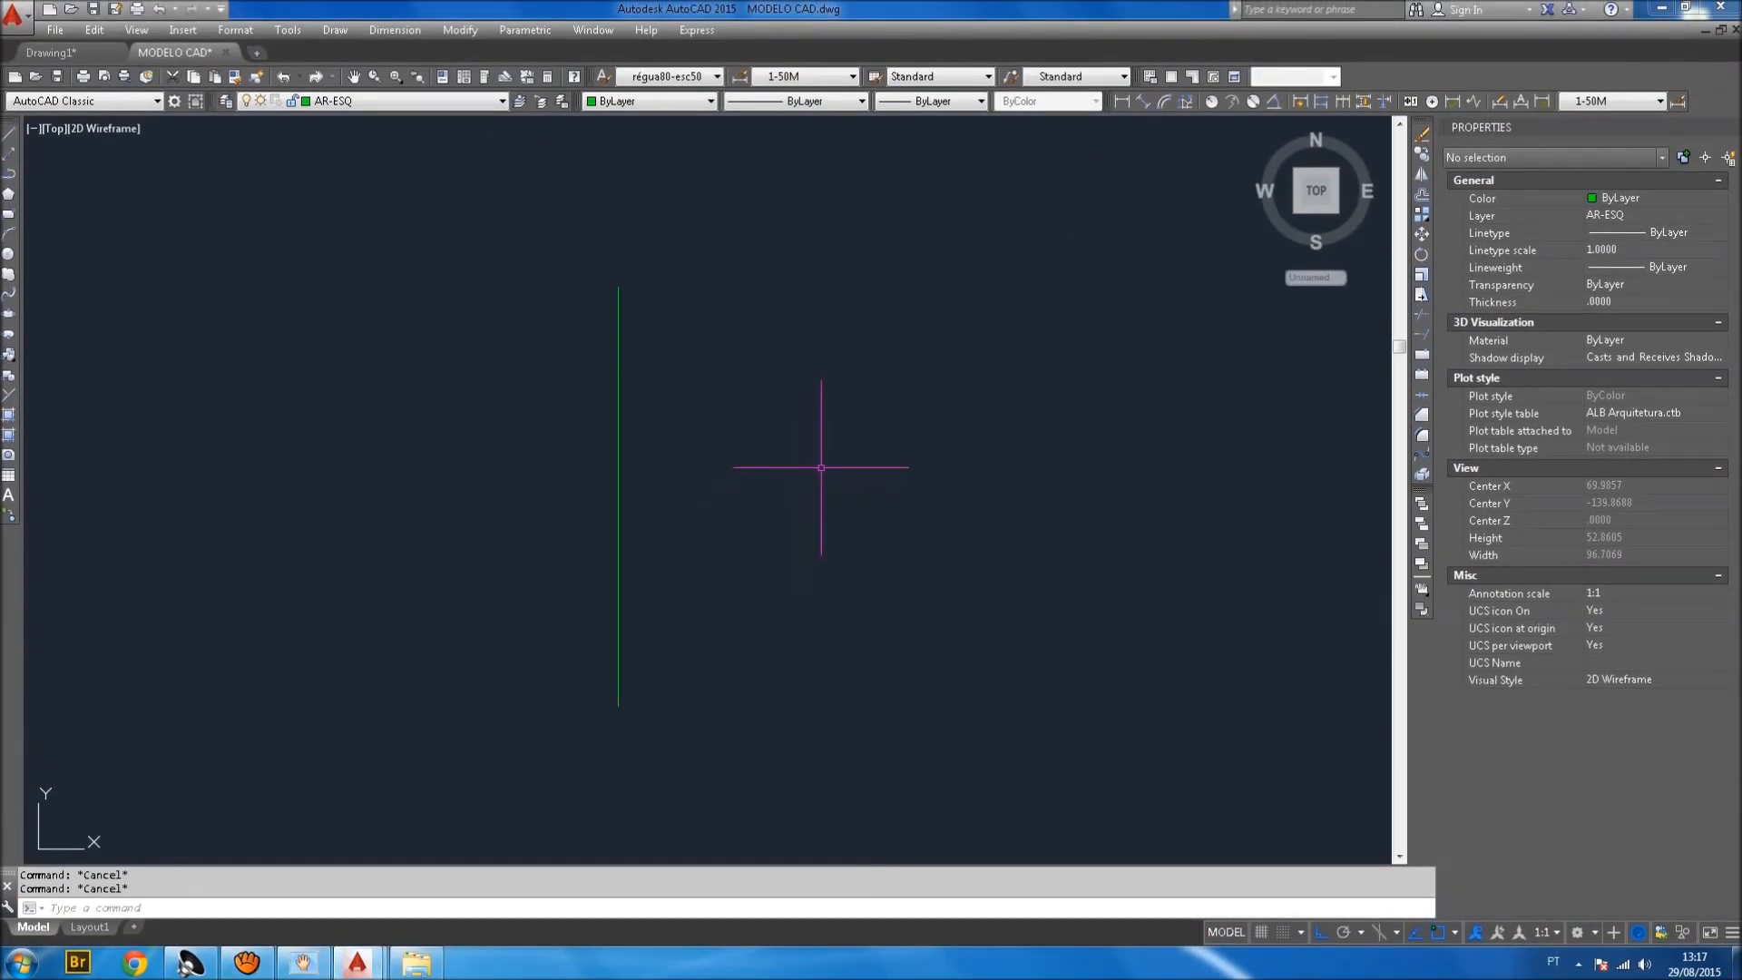
scroll(836, 455, down, 5)
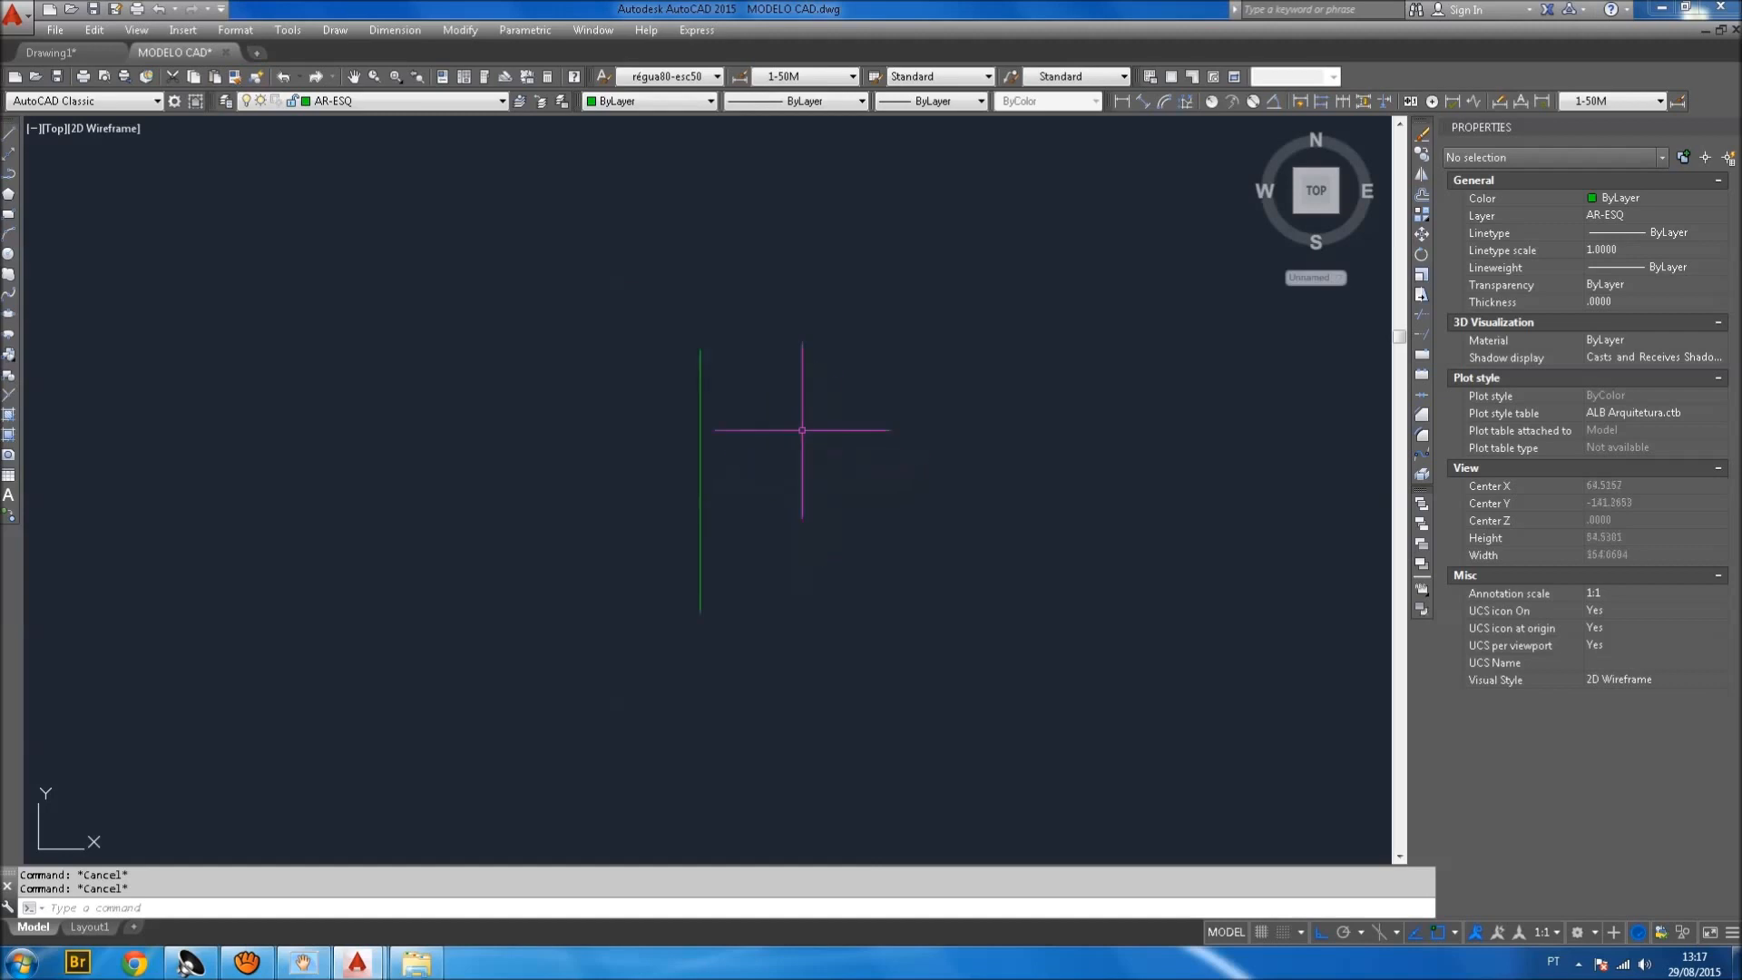
scroll(769, 544, up, 2)
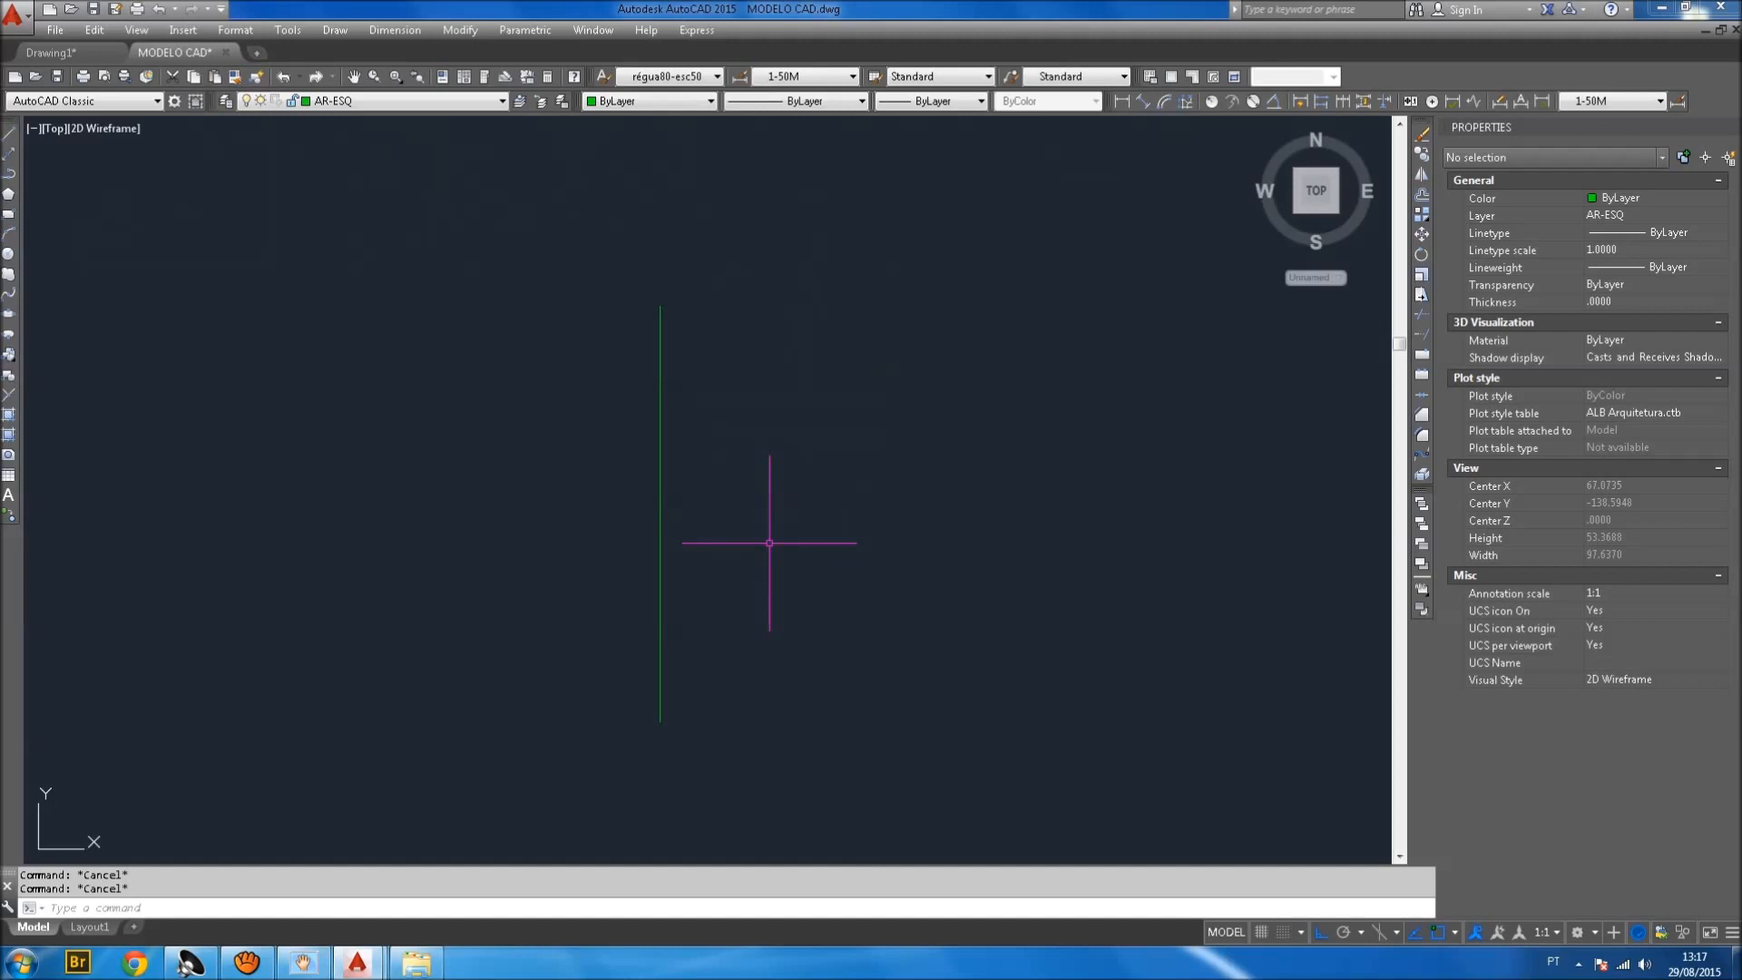
middle_drag(770, 543, 776, 517)
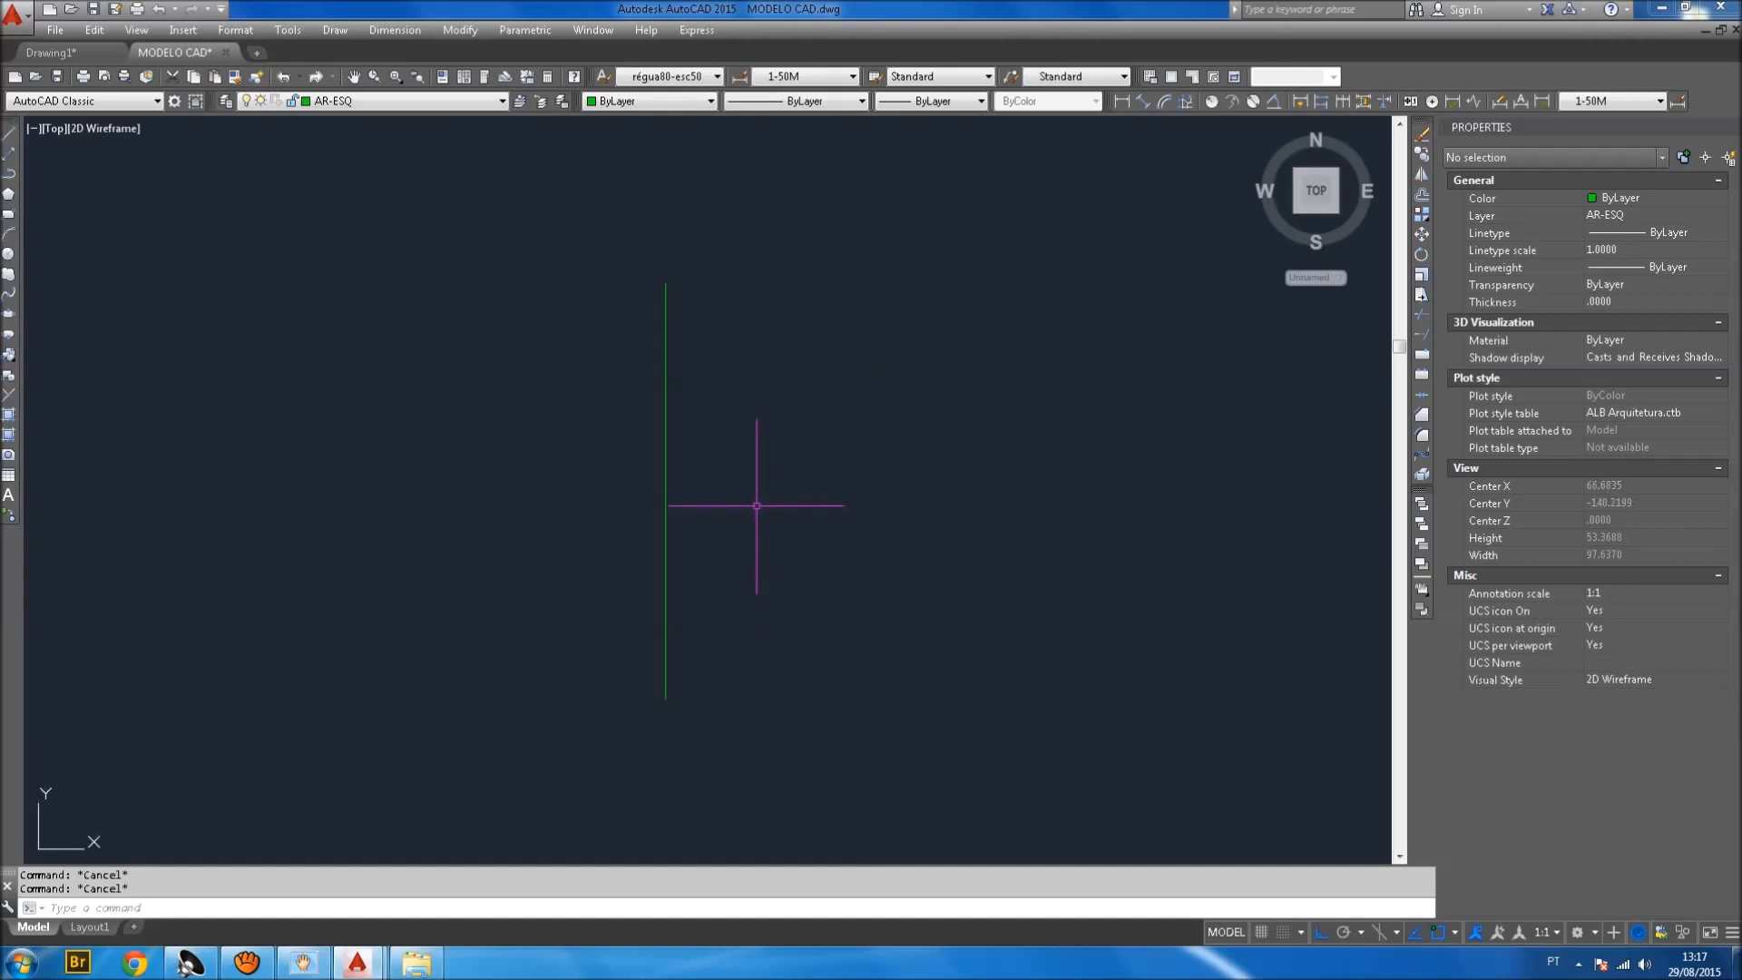
Move the vertical green polyline a short distance to the right, undo the move and leave nothing selected.
click(668, 490)
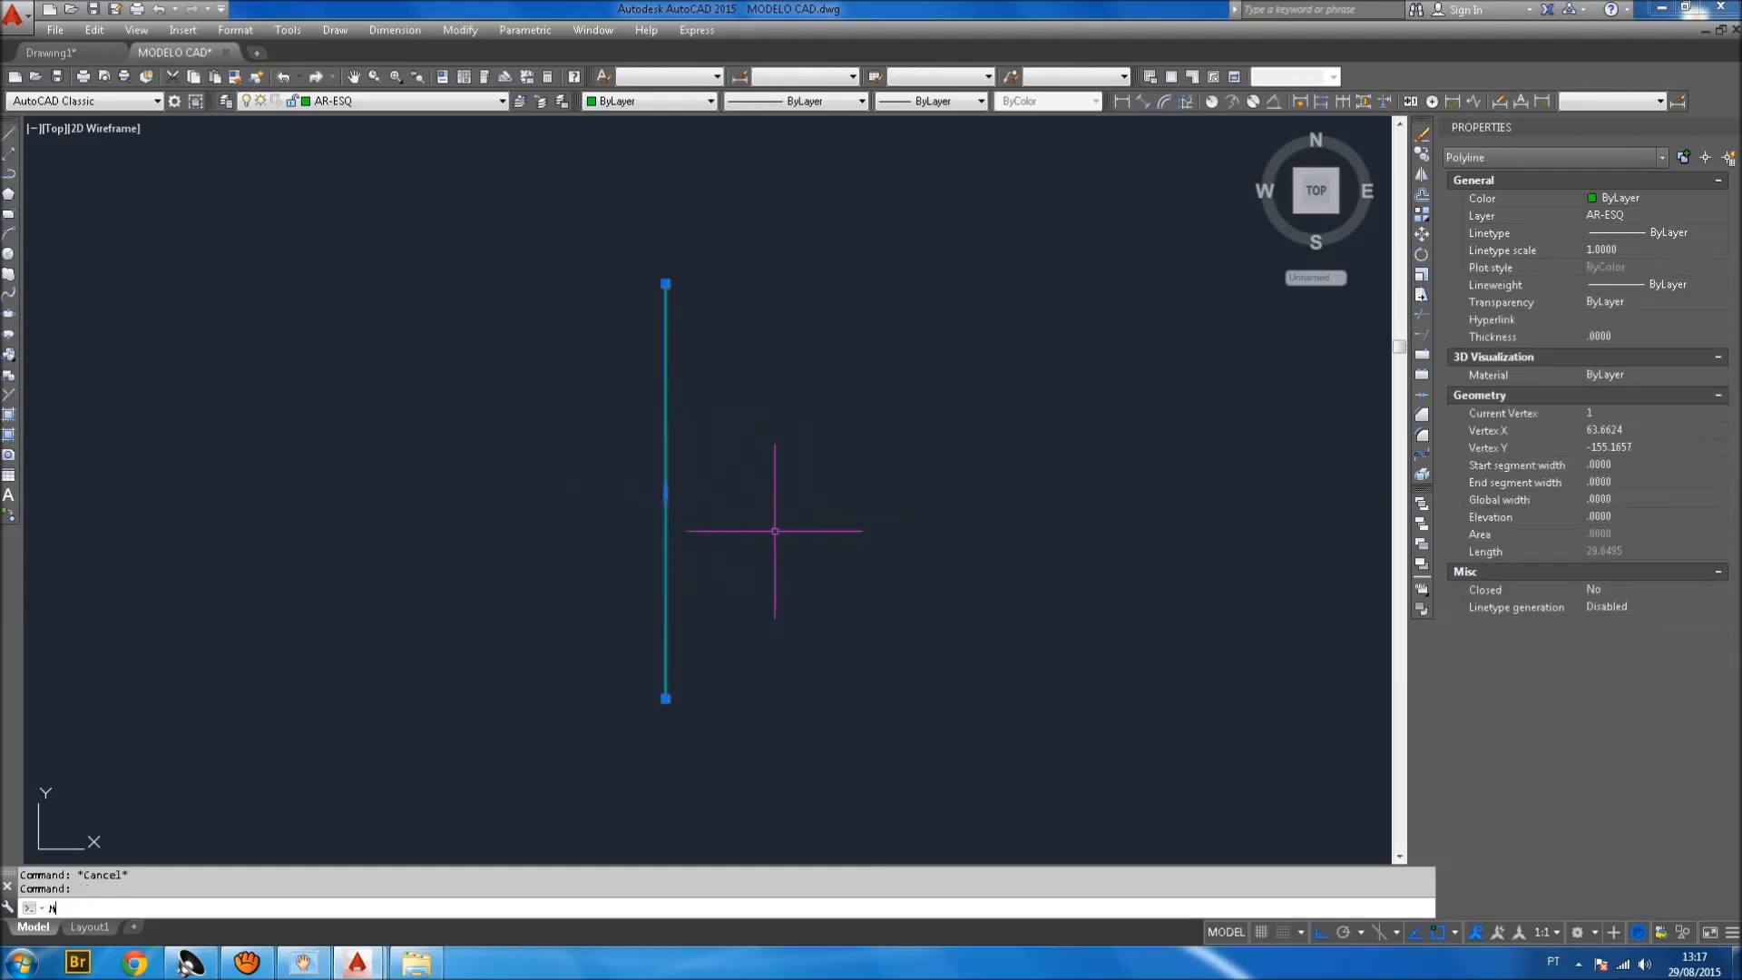
text(m)
key(Return)
click(759, 531)
click(842, 547)
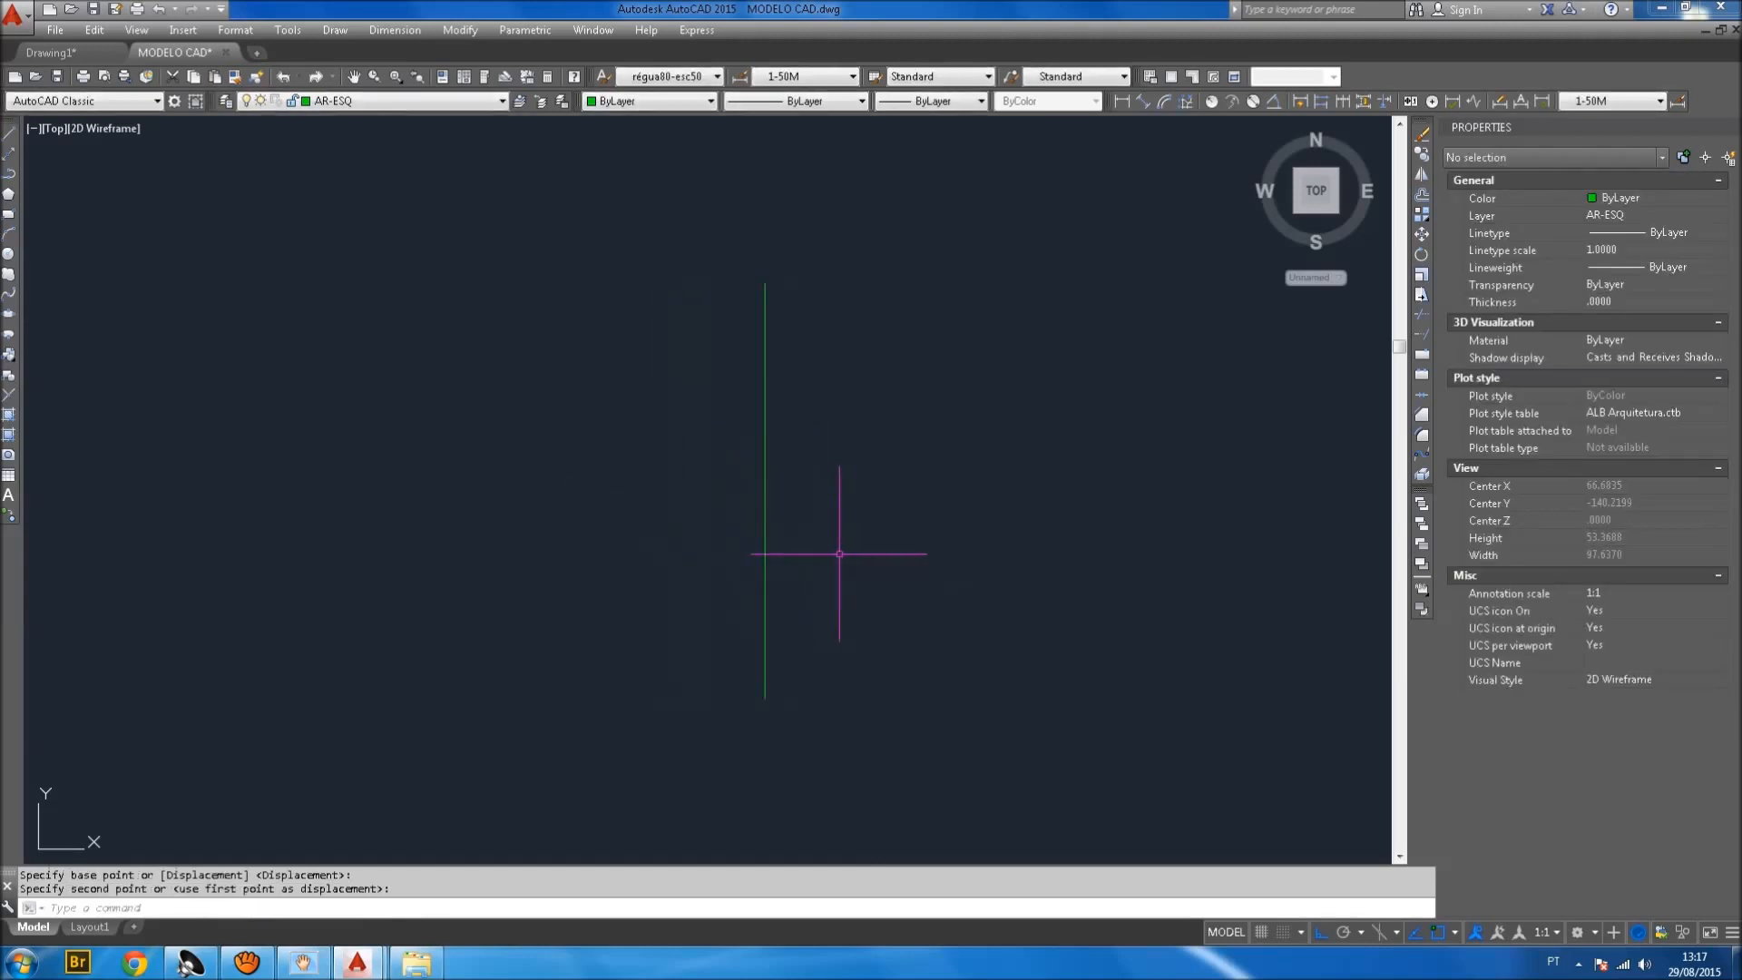
key(ctrl+z)
click(808, 519)
click(575, 476)
key(Escape)
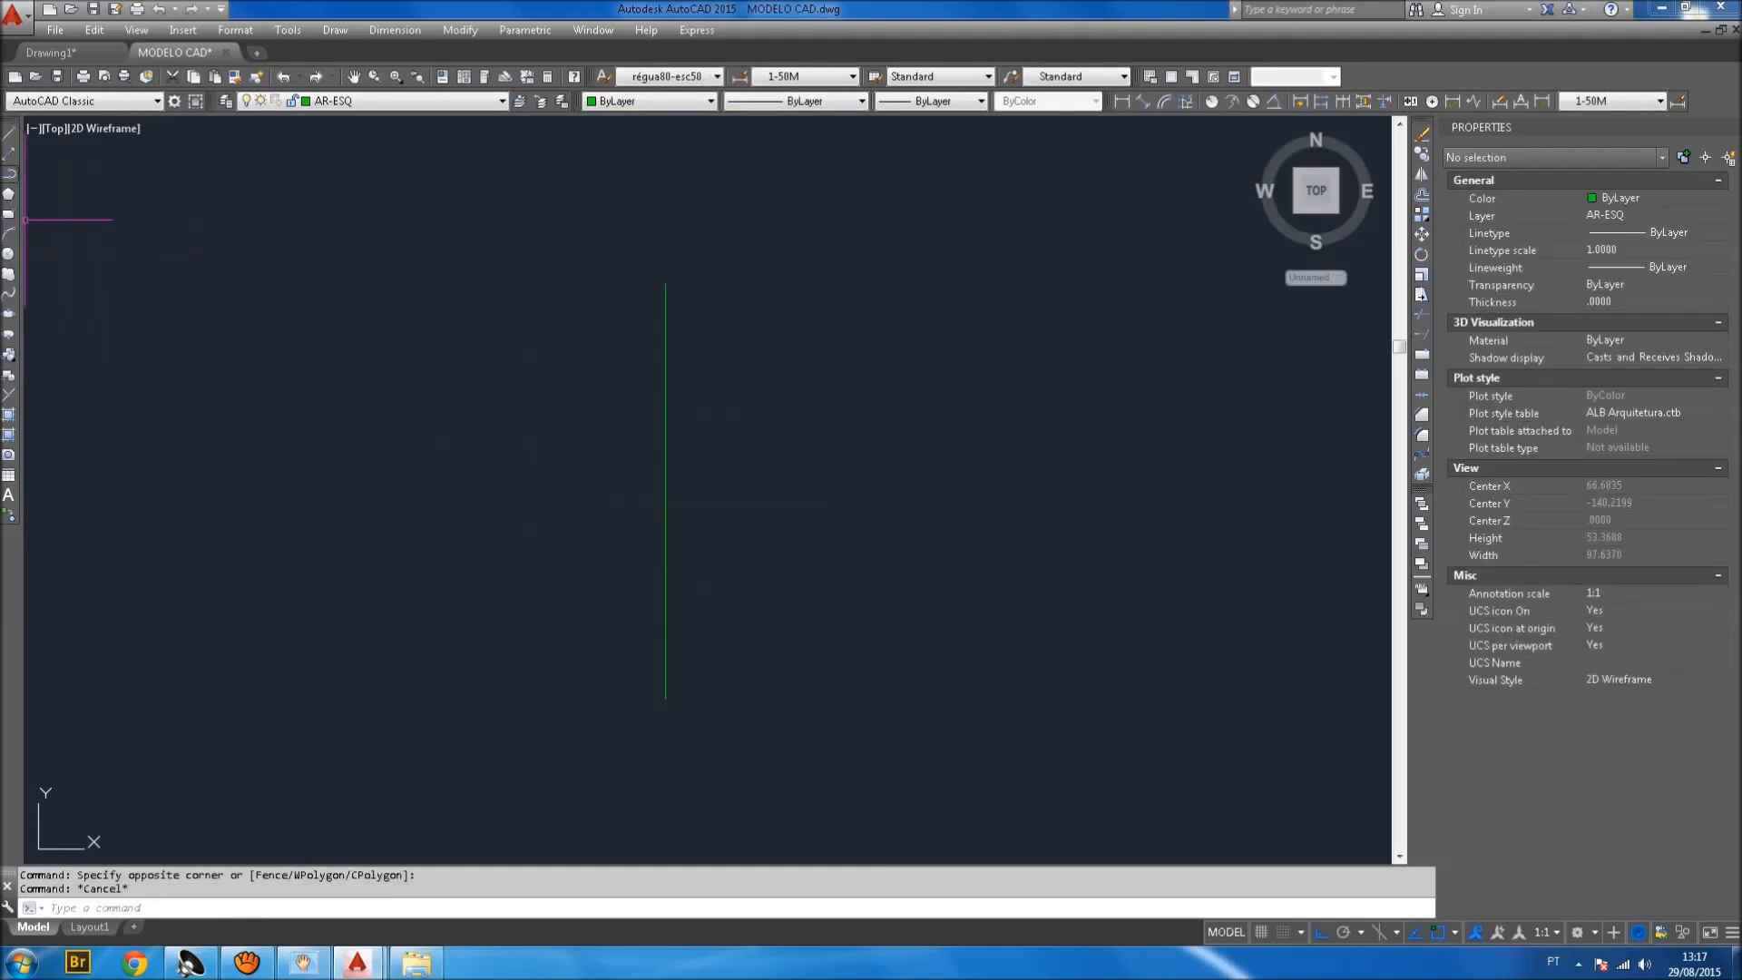
Draw a polyline exactly over the vertical green line, from its lower endpoint to its upper endpoint.
click(8, 172)
click(665, 699)
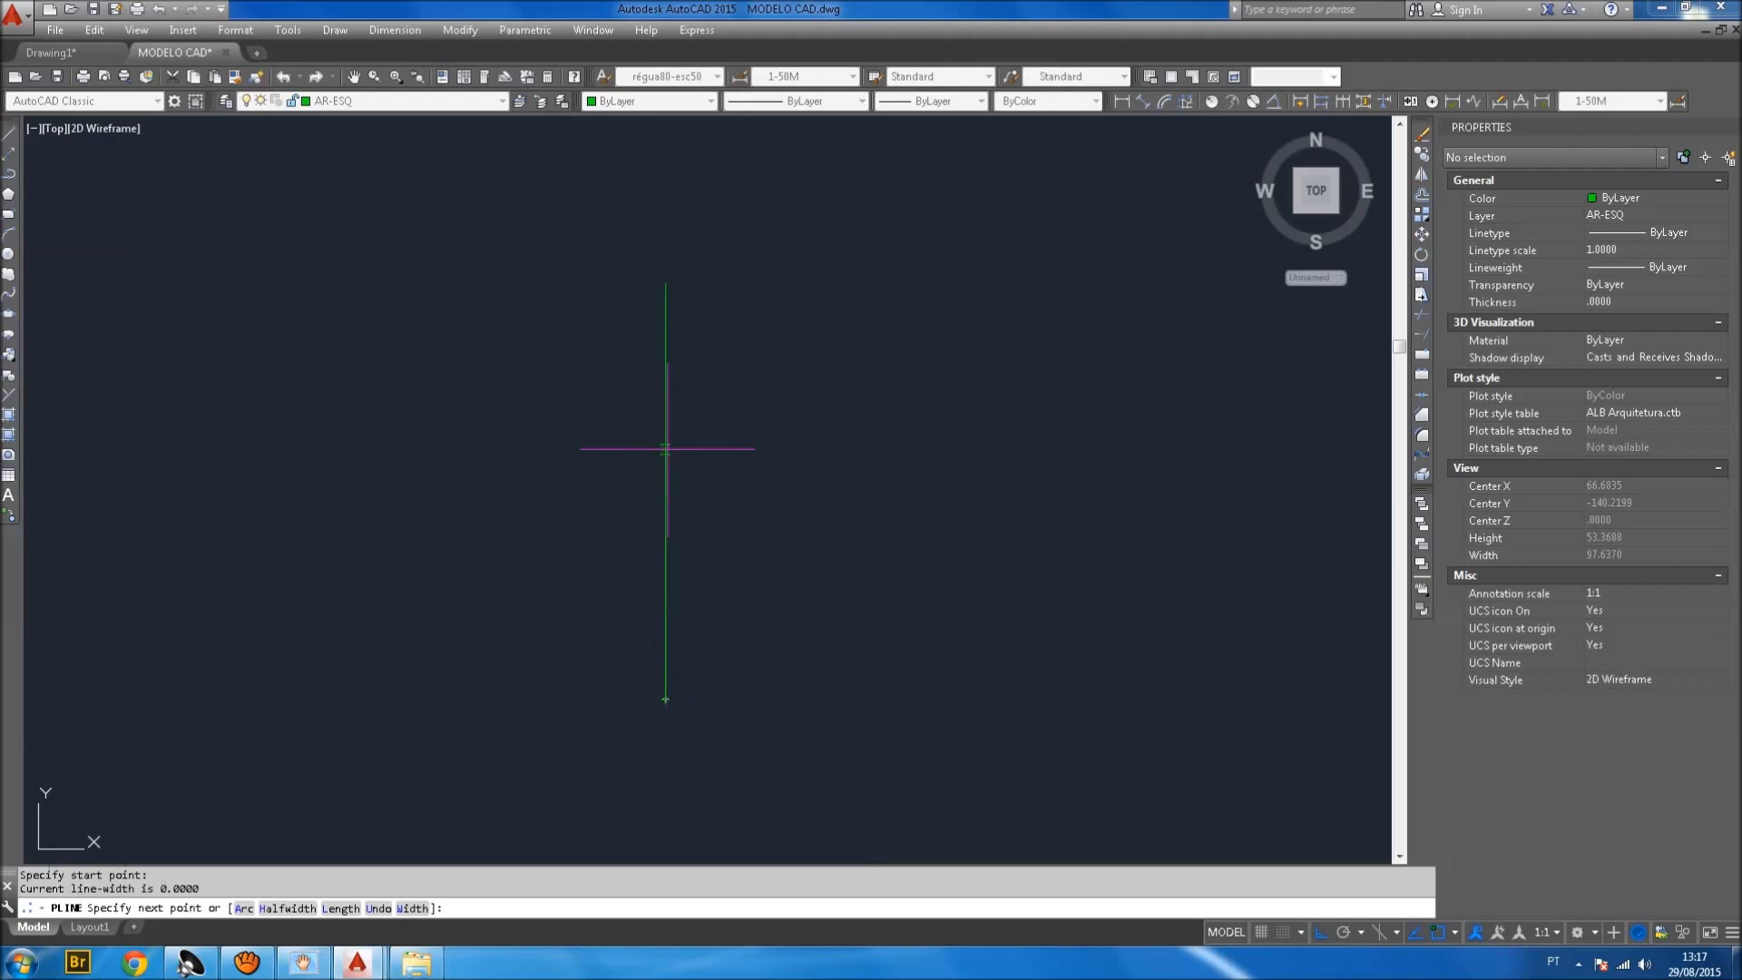
click(665, 283)
key(Return)
Move one of the two overlapping vertical polylines about 7.3 units to the right and undo the move.
click(665, 393)
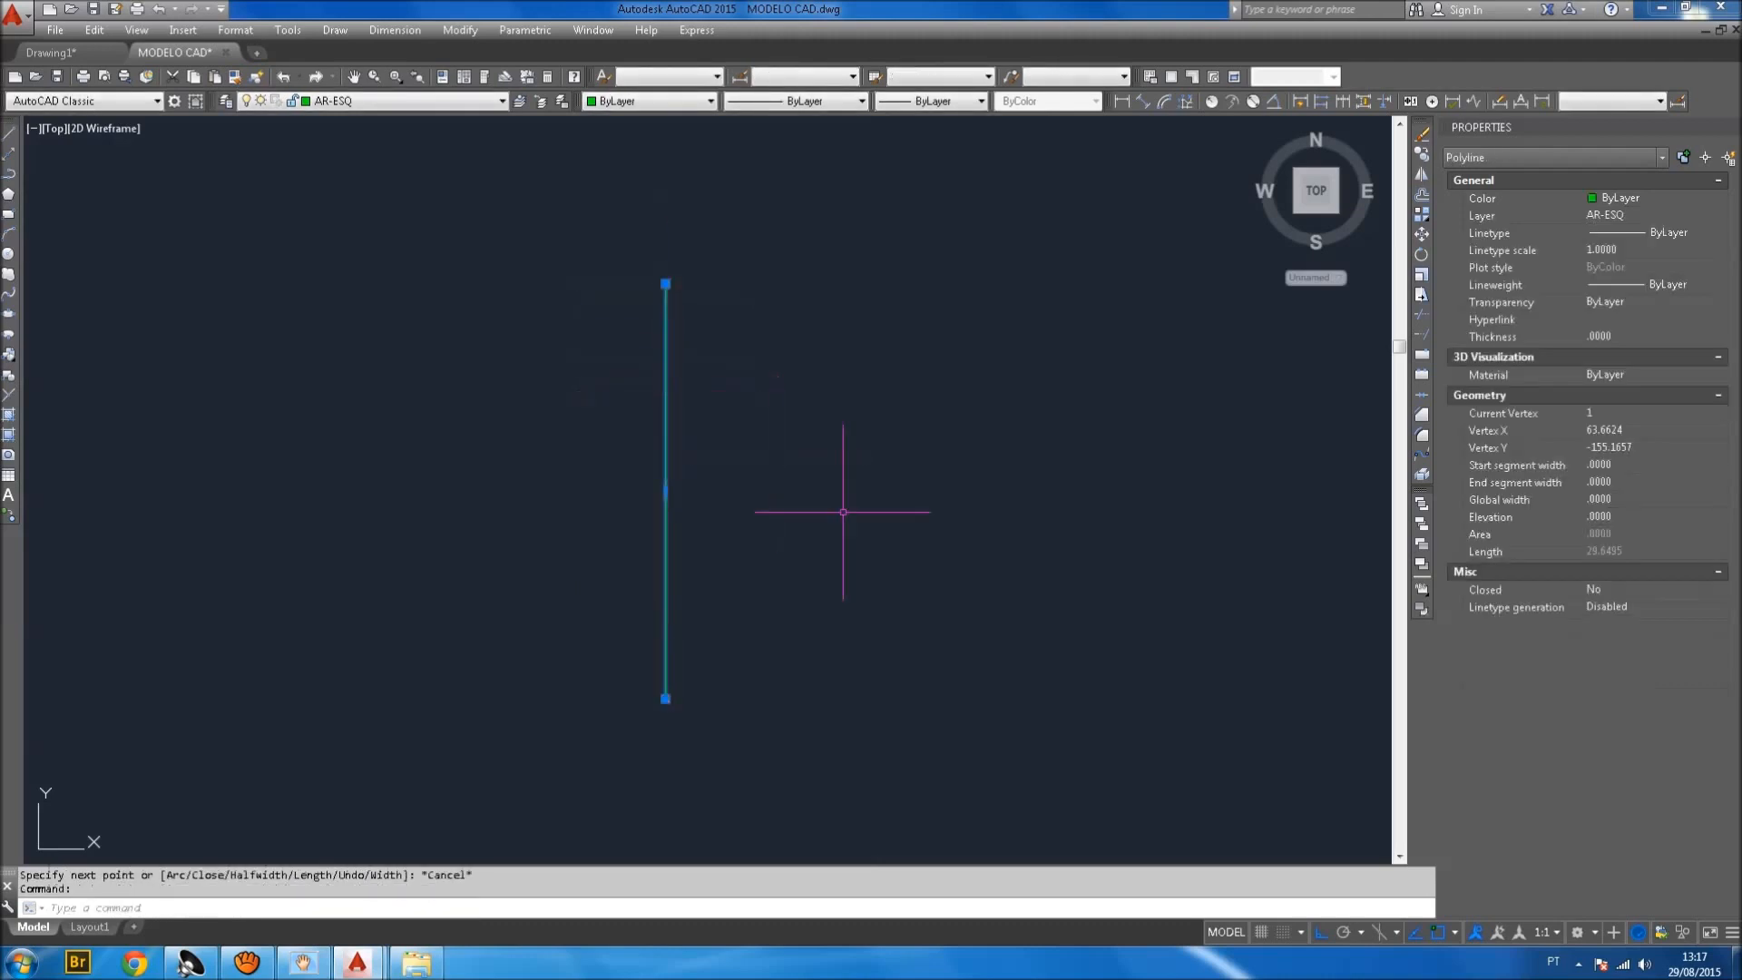
text(m)
key(Return)
click(770, 562)
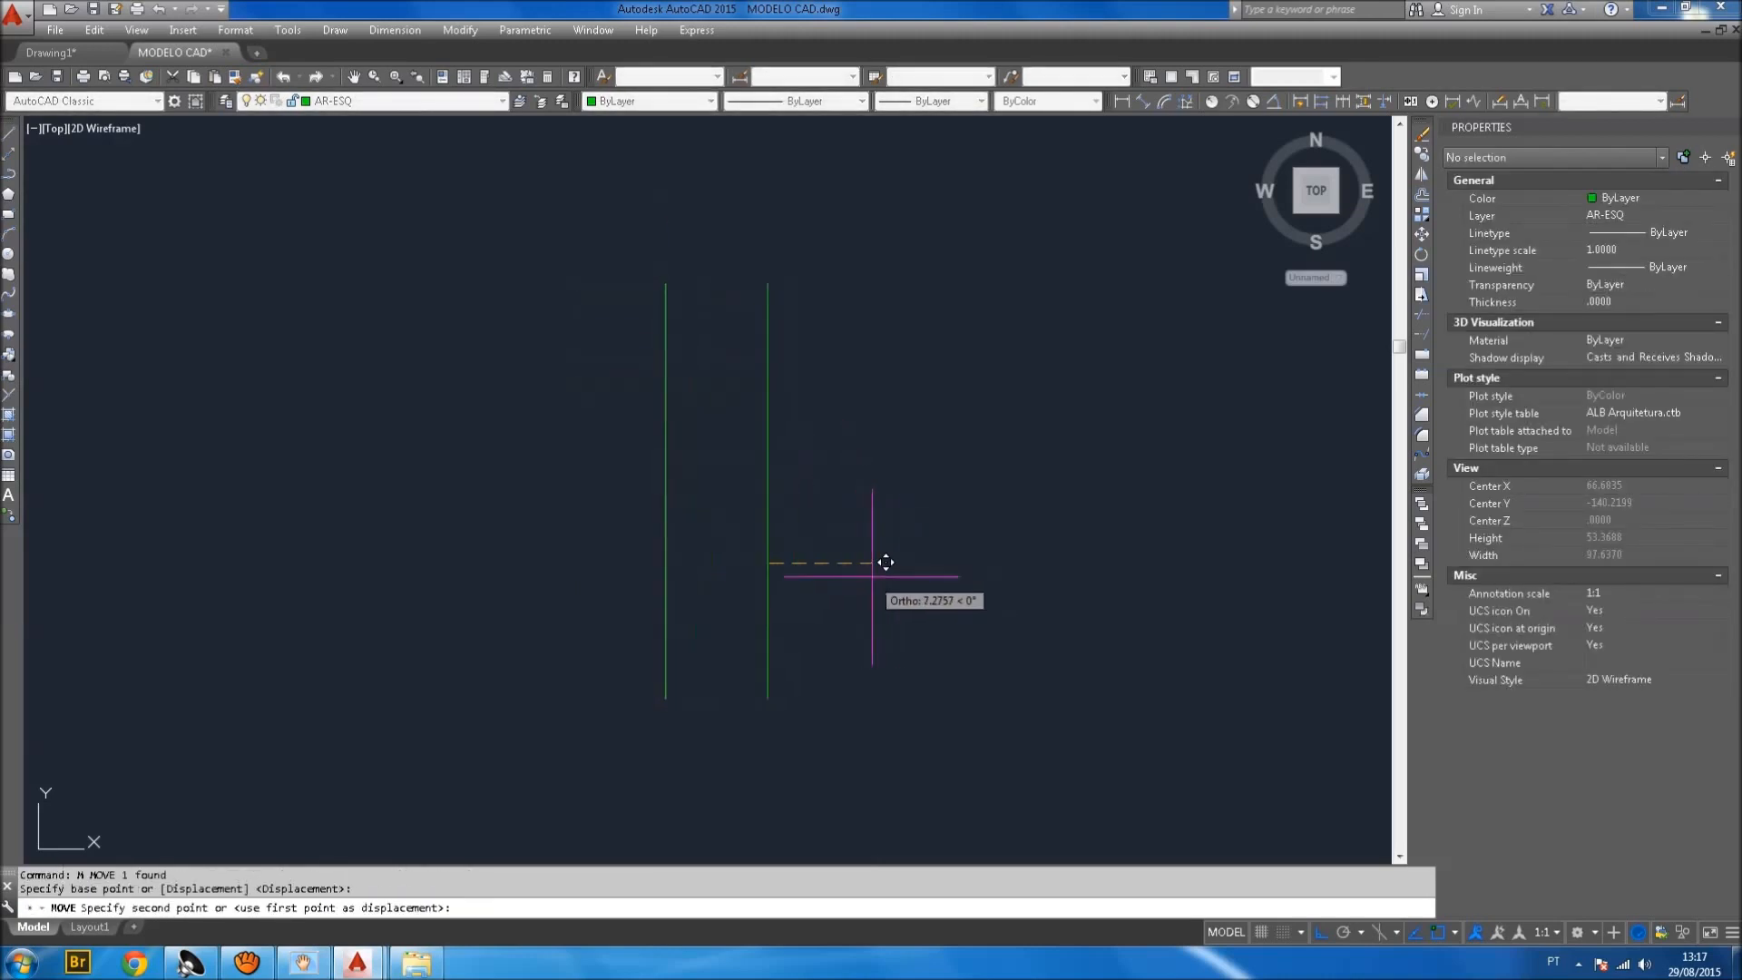
click(873, 577)
key(ctrl+z)
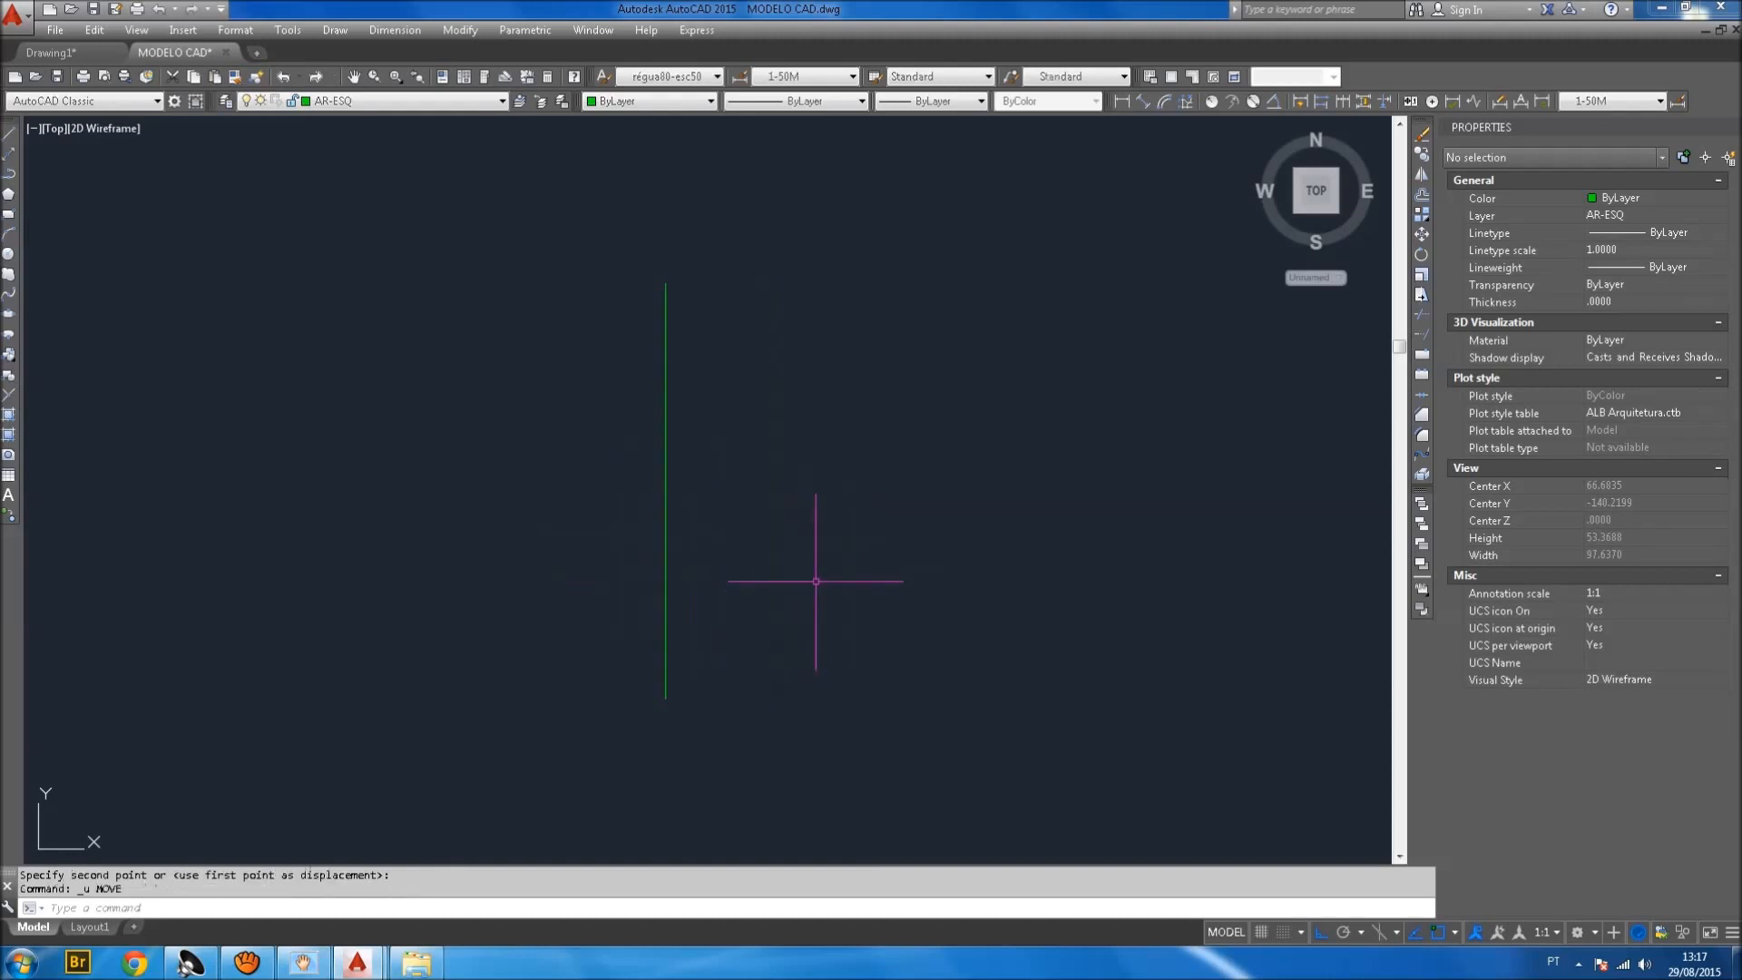
Run OVERKILL on the overlapping vertical polylines, selected with a crossing window, and delete the duplicates using the default comparison settings.
middle_drag(751, 450, 730, 428)
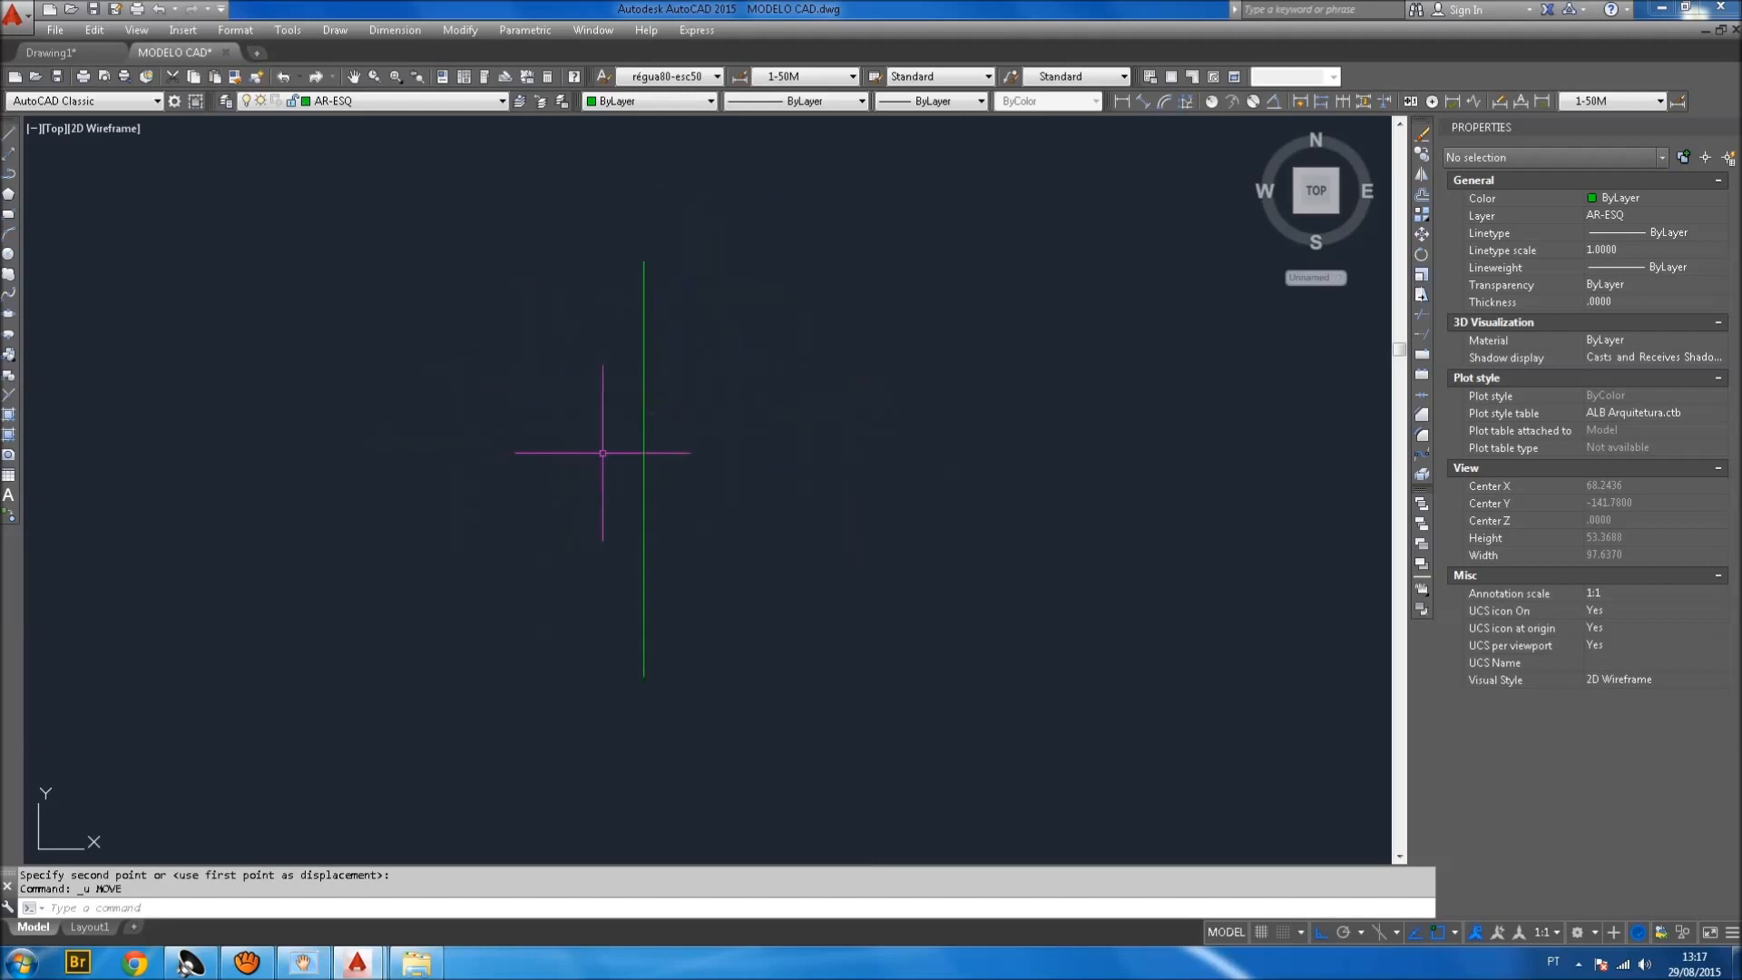
middle_drag(812, 453, 793, 475)
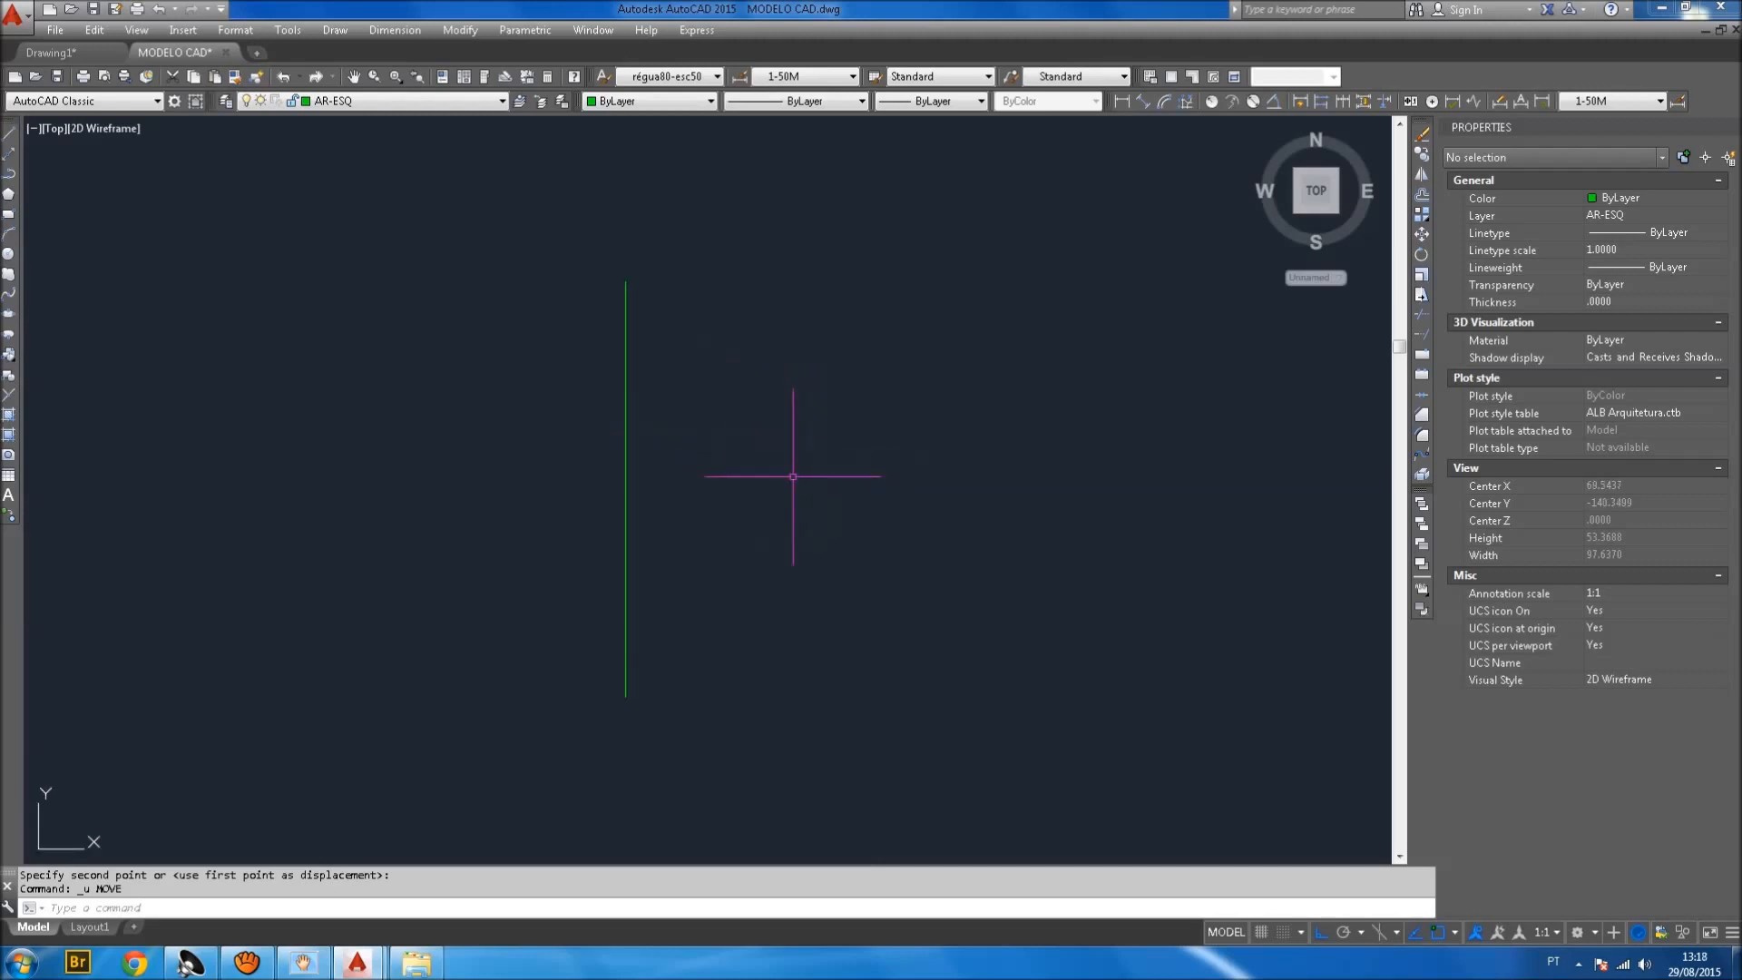
text(R)
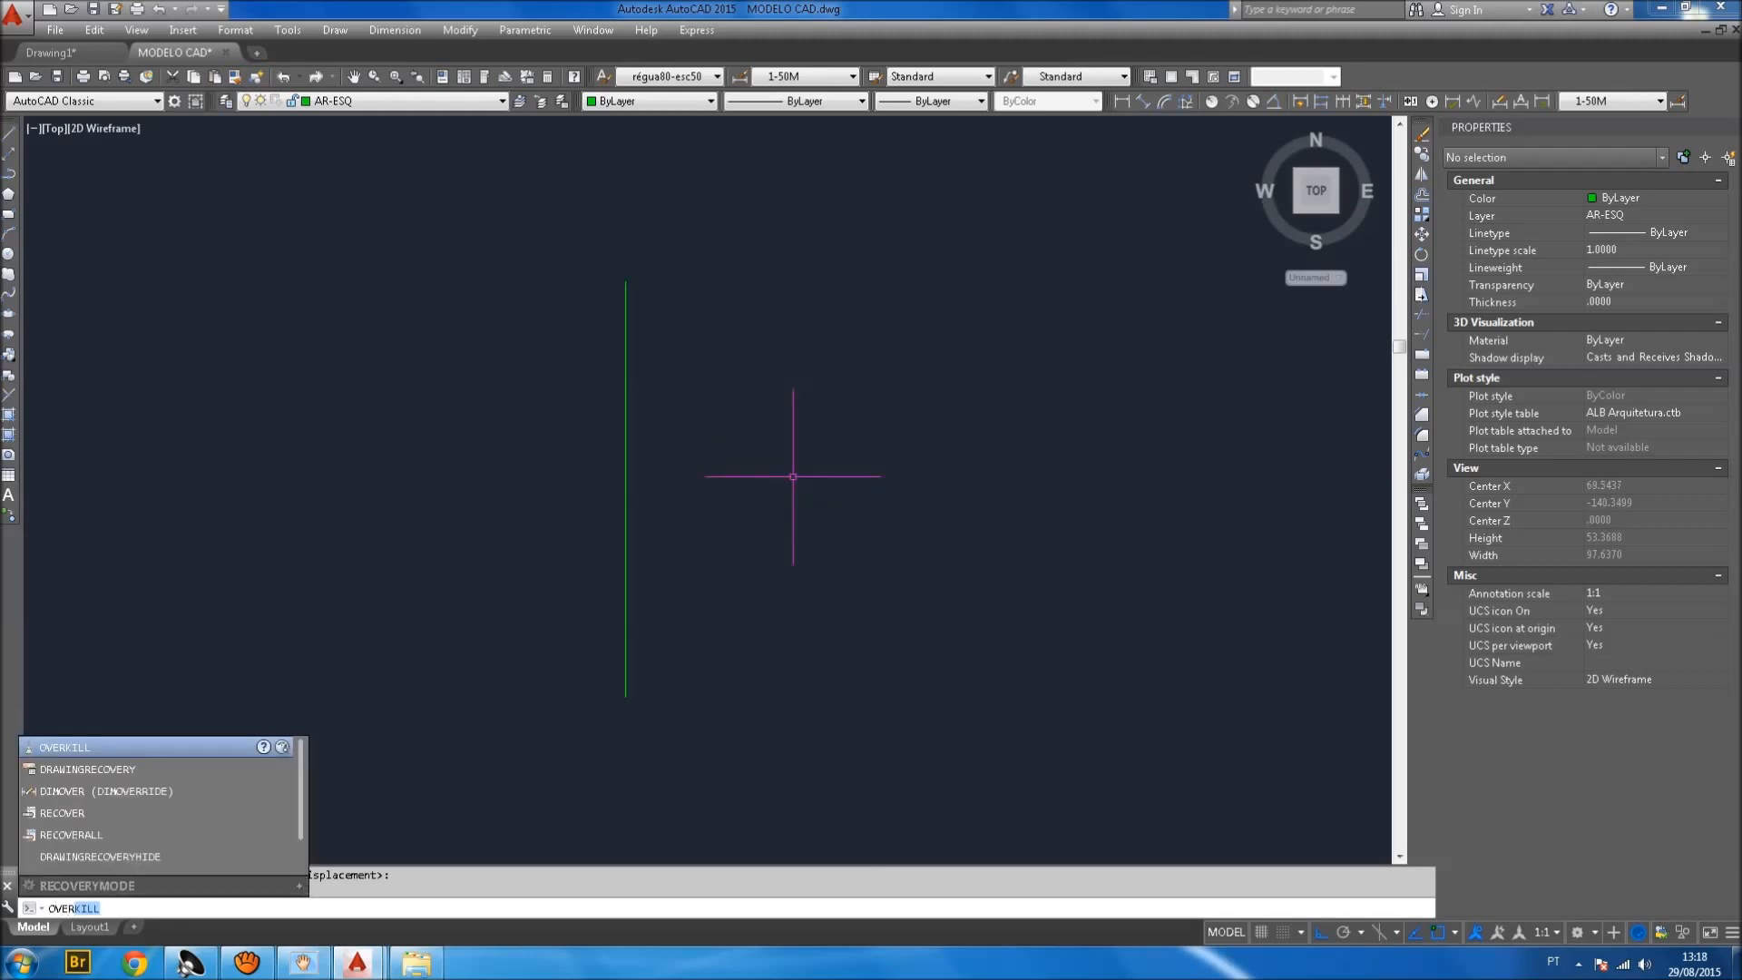
text(KILL)
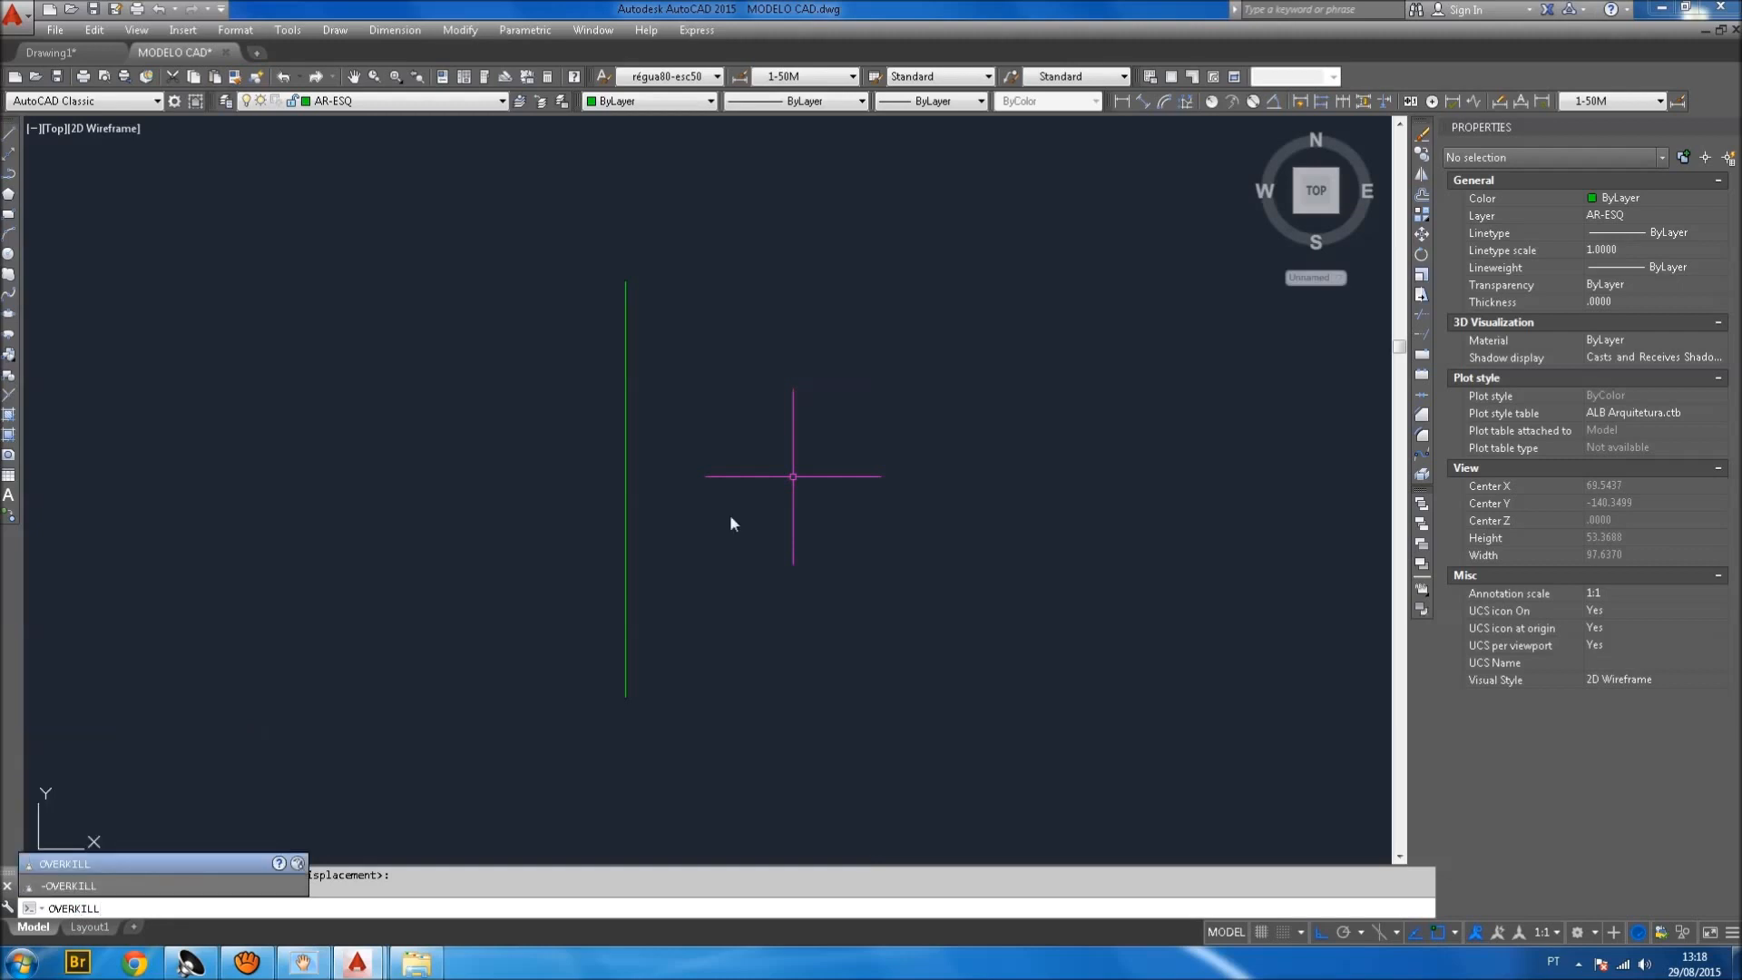
click(50, 866)
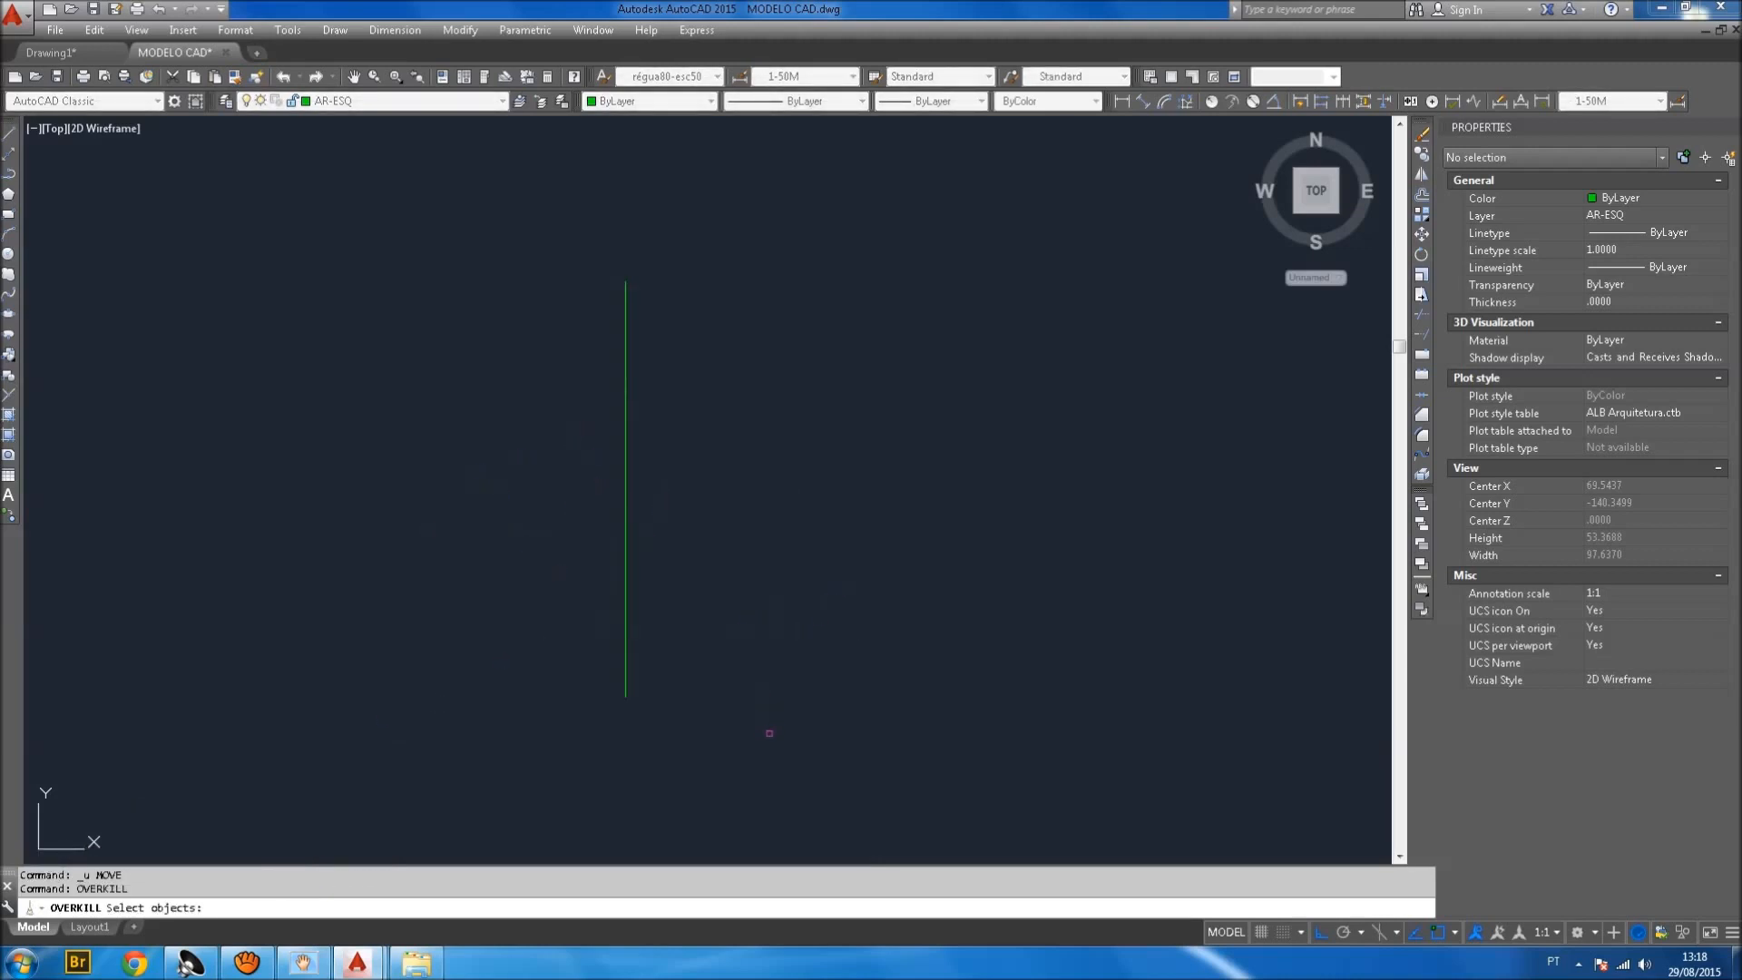
click(812, 771)
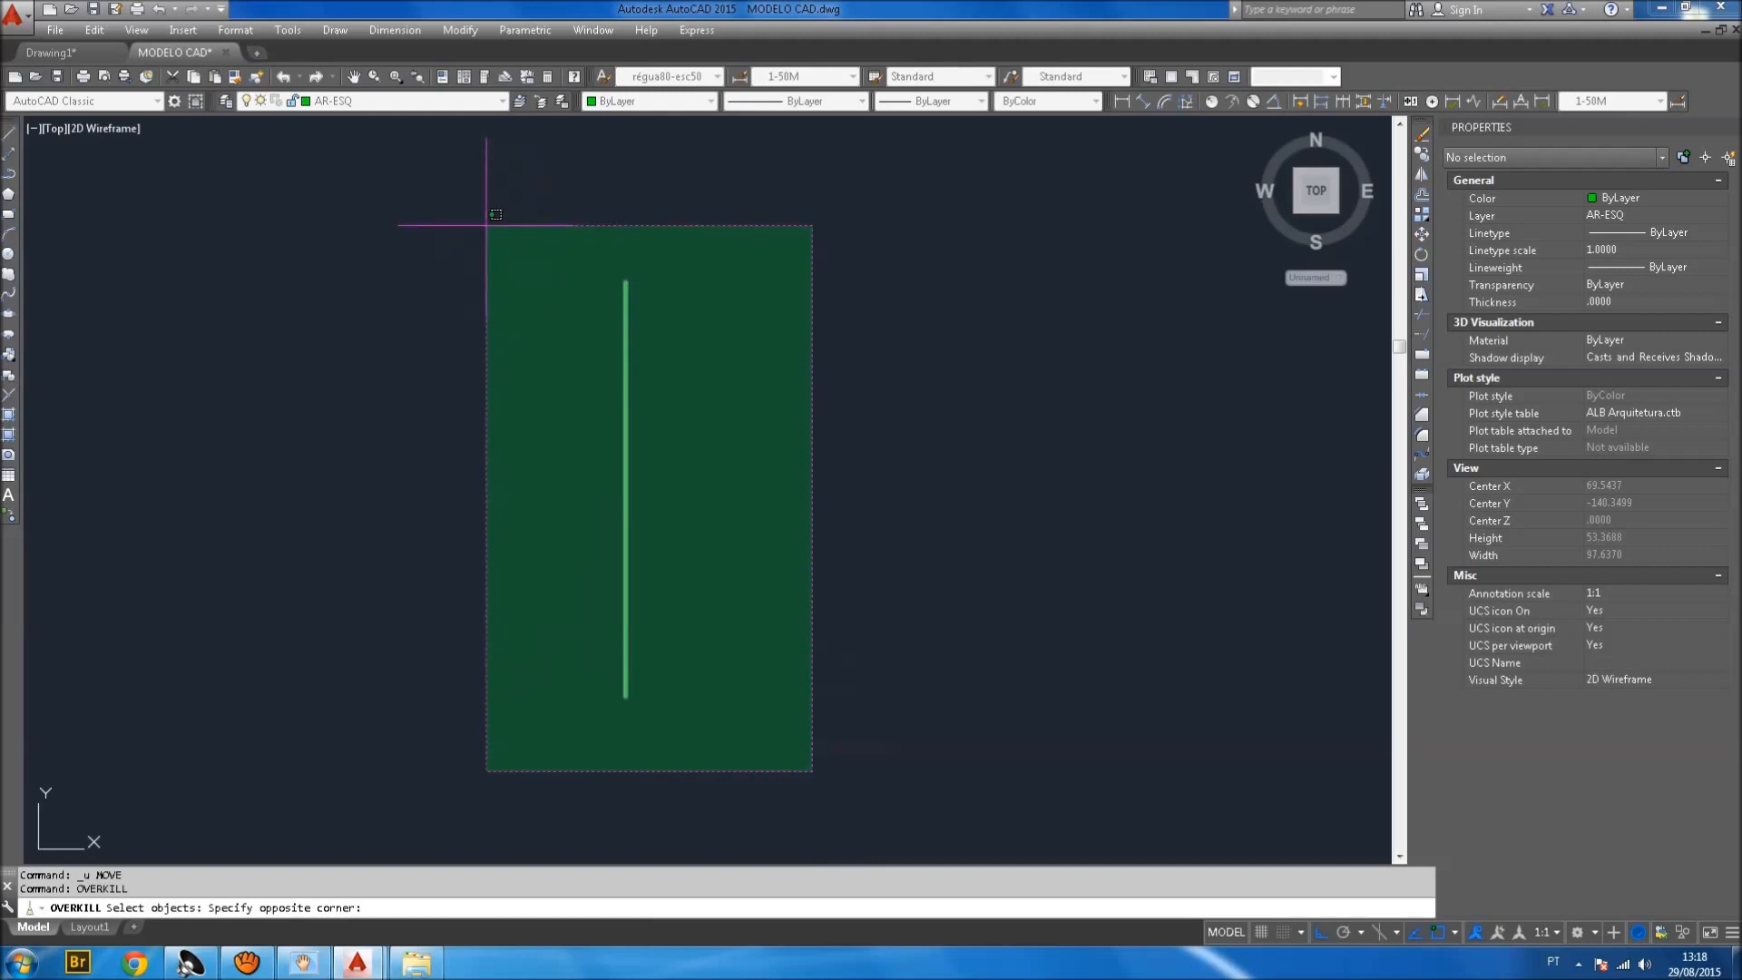
click(487, 224)
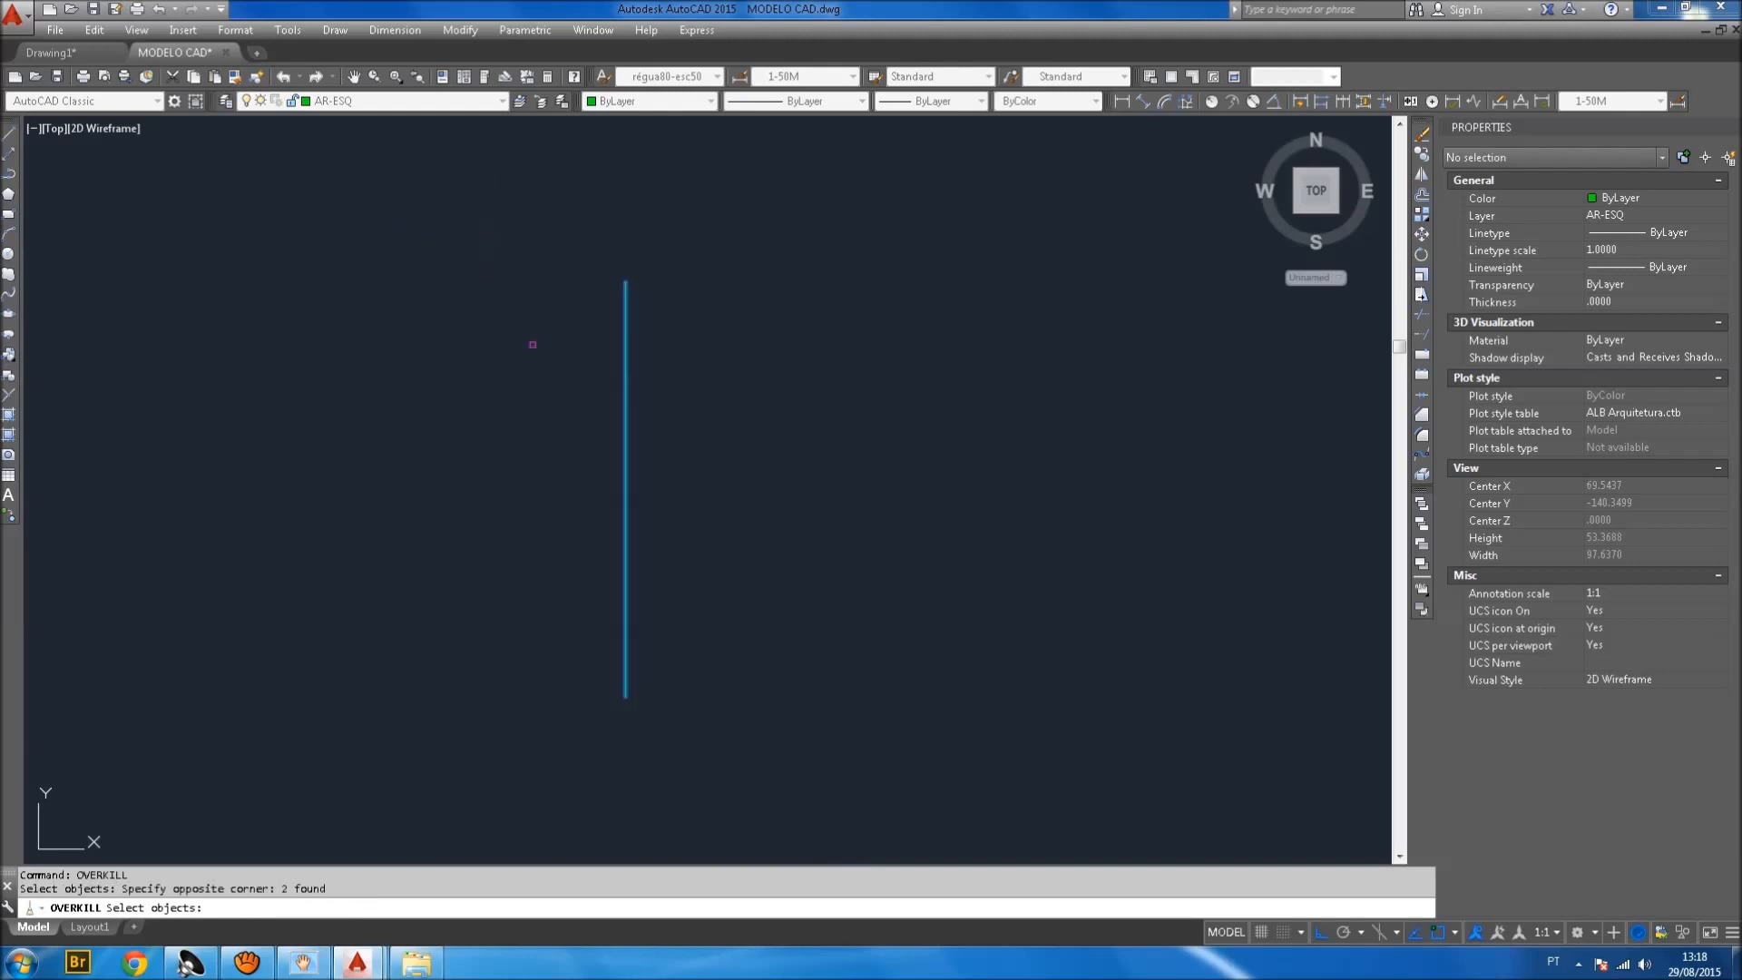
key(Return)
drag(757, 292, 762, 243)
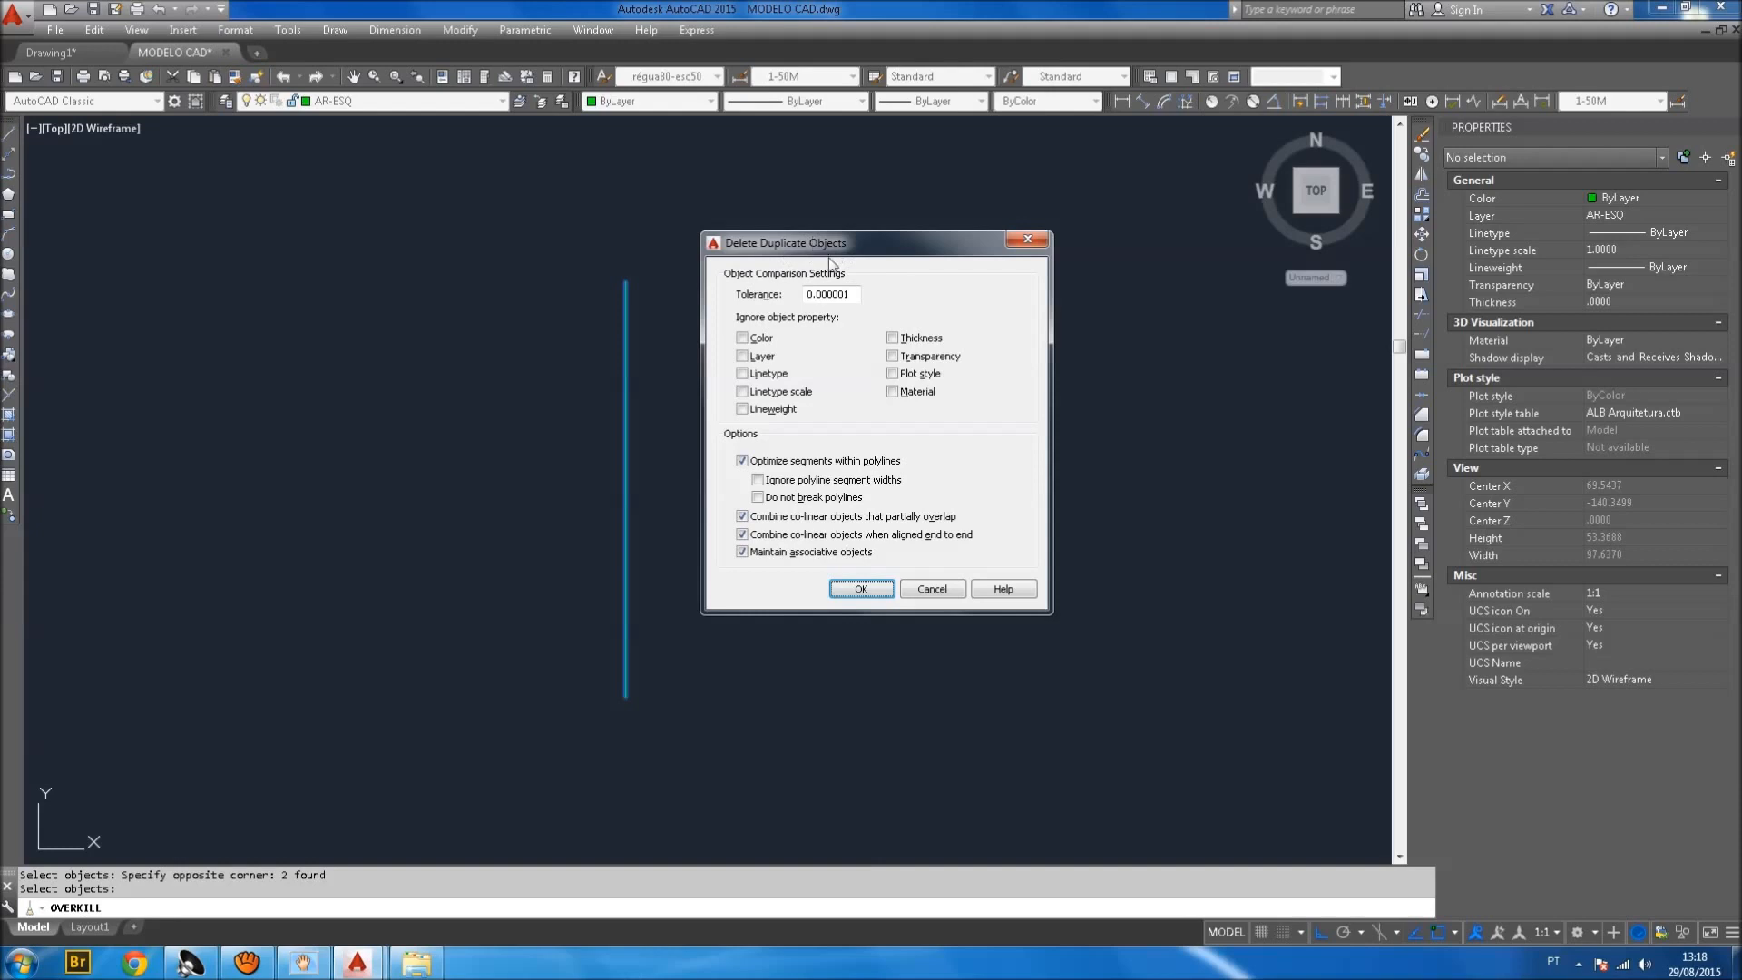
click(871, 588)
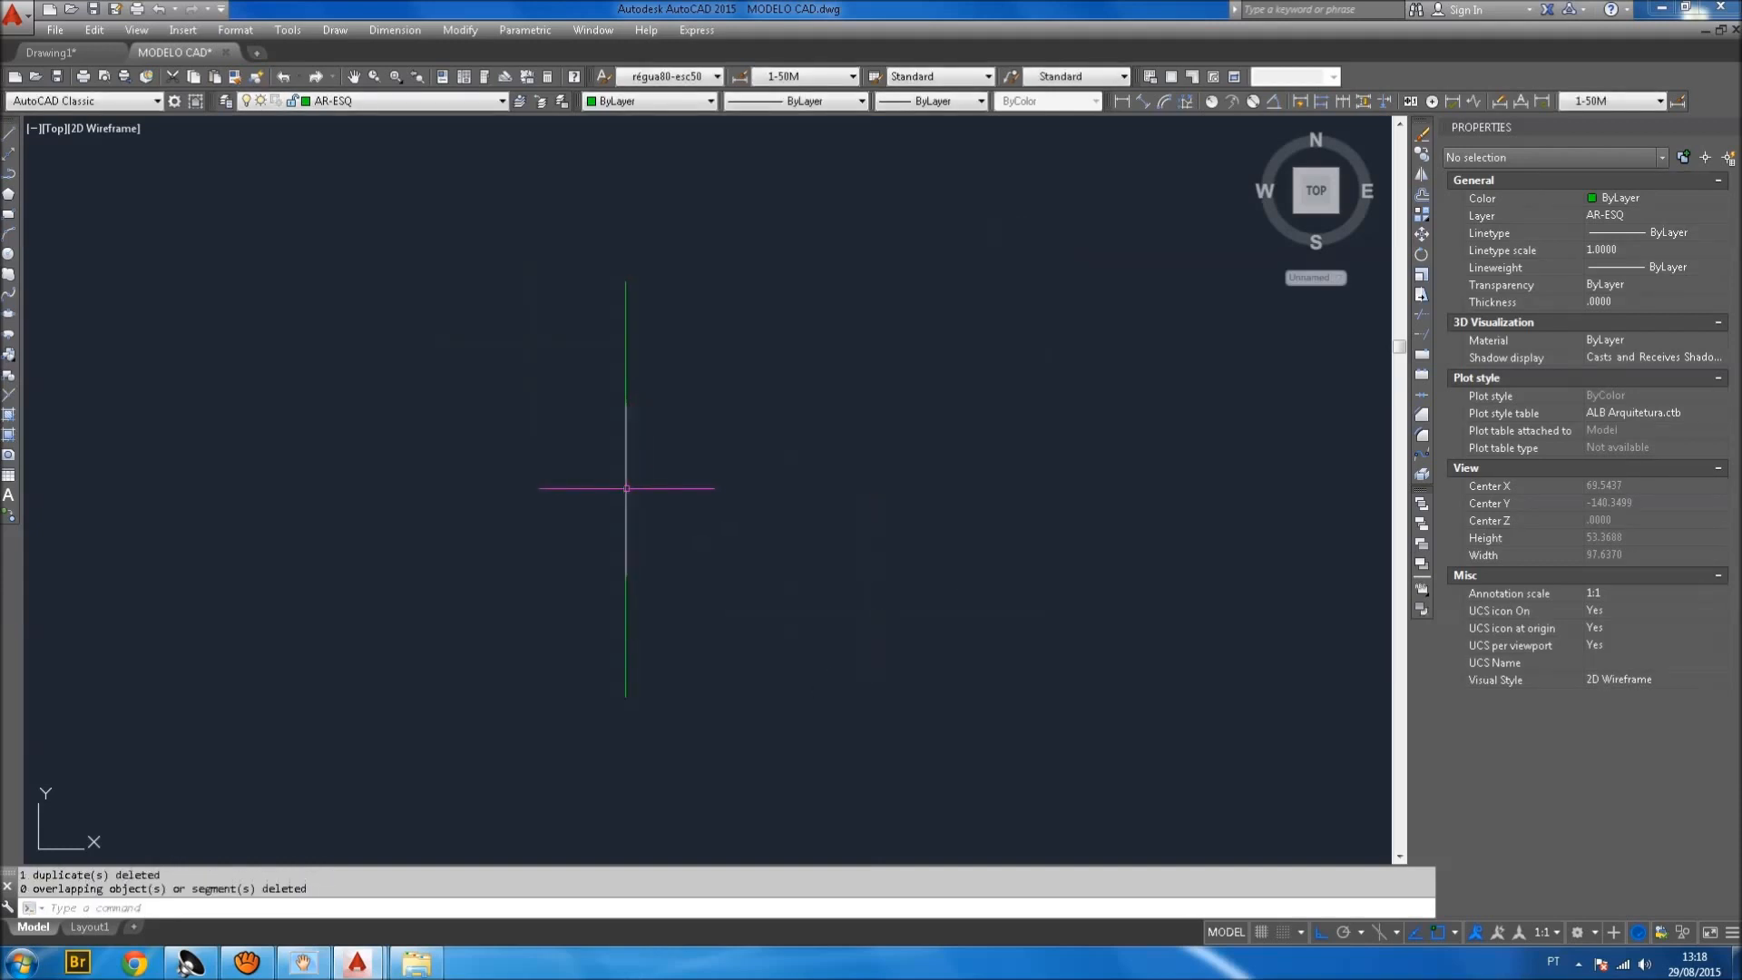
Move the vertical green polyline a short distance to the right to check for a duplicate underneath.
click(624, 488)
text(m)
key(Return)
click(753, 558)
click(869, 569)
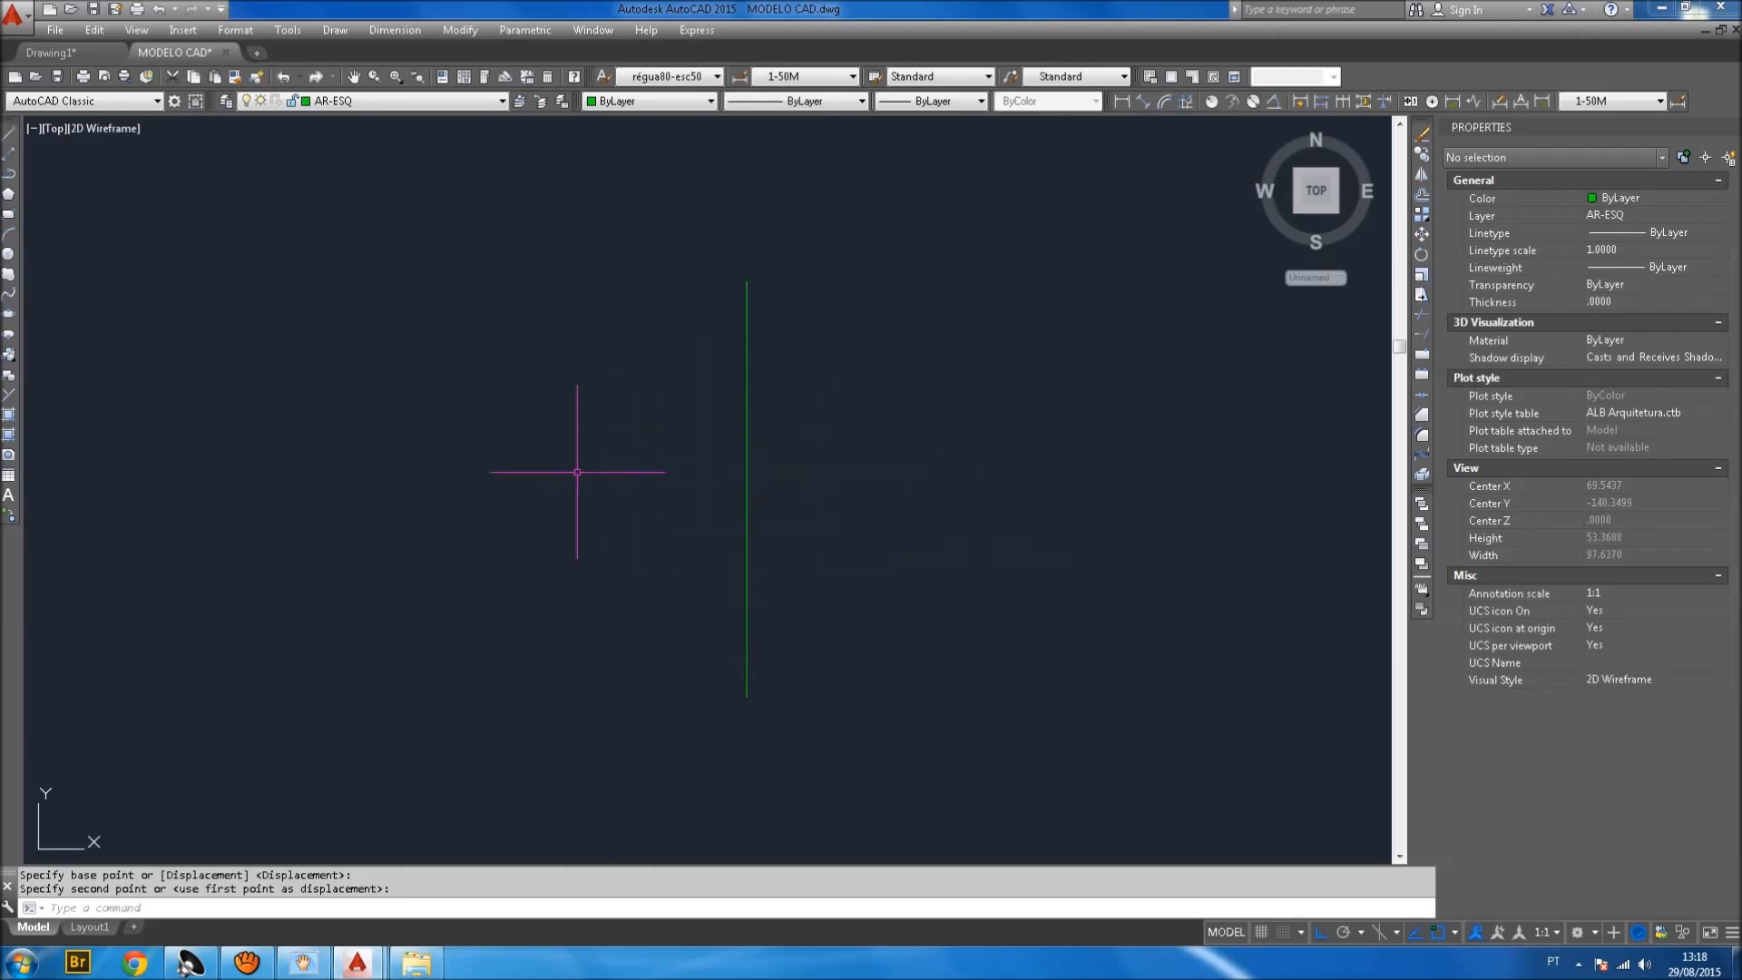
Select the vertical green polyline with a crossing window and move it back to the left.
click(856, 518)
click(622, 471)
text(m)
key(Return)
click(913, 525)
click(815, 522)
key(Escape)
Move the vertical green polyline once more to the right and leave nothing selected.
click(647, 488)
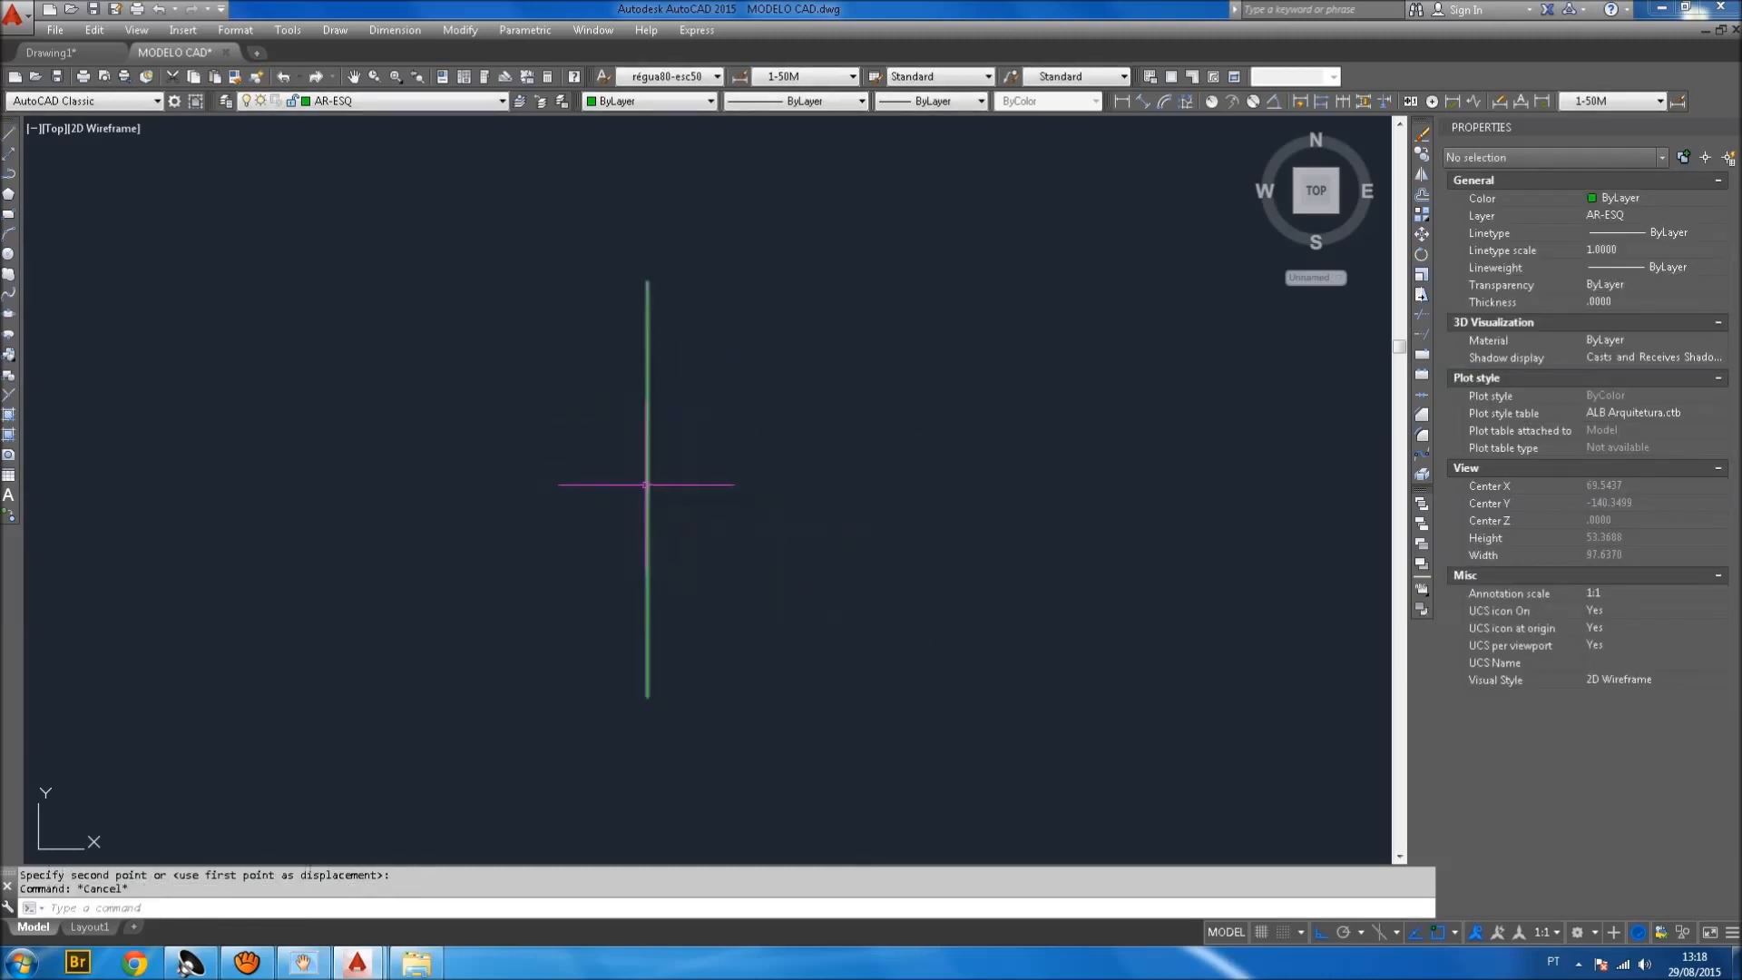
text(m)
key(Return)
click(731, 511)
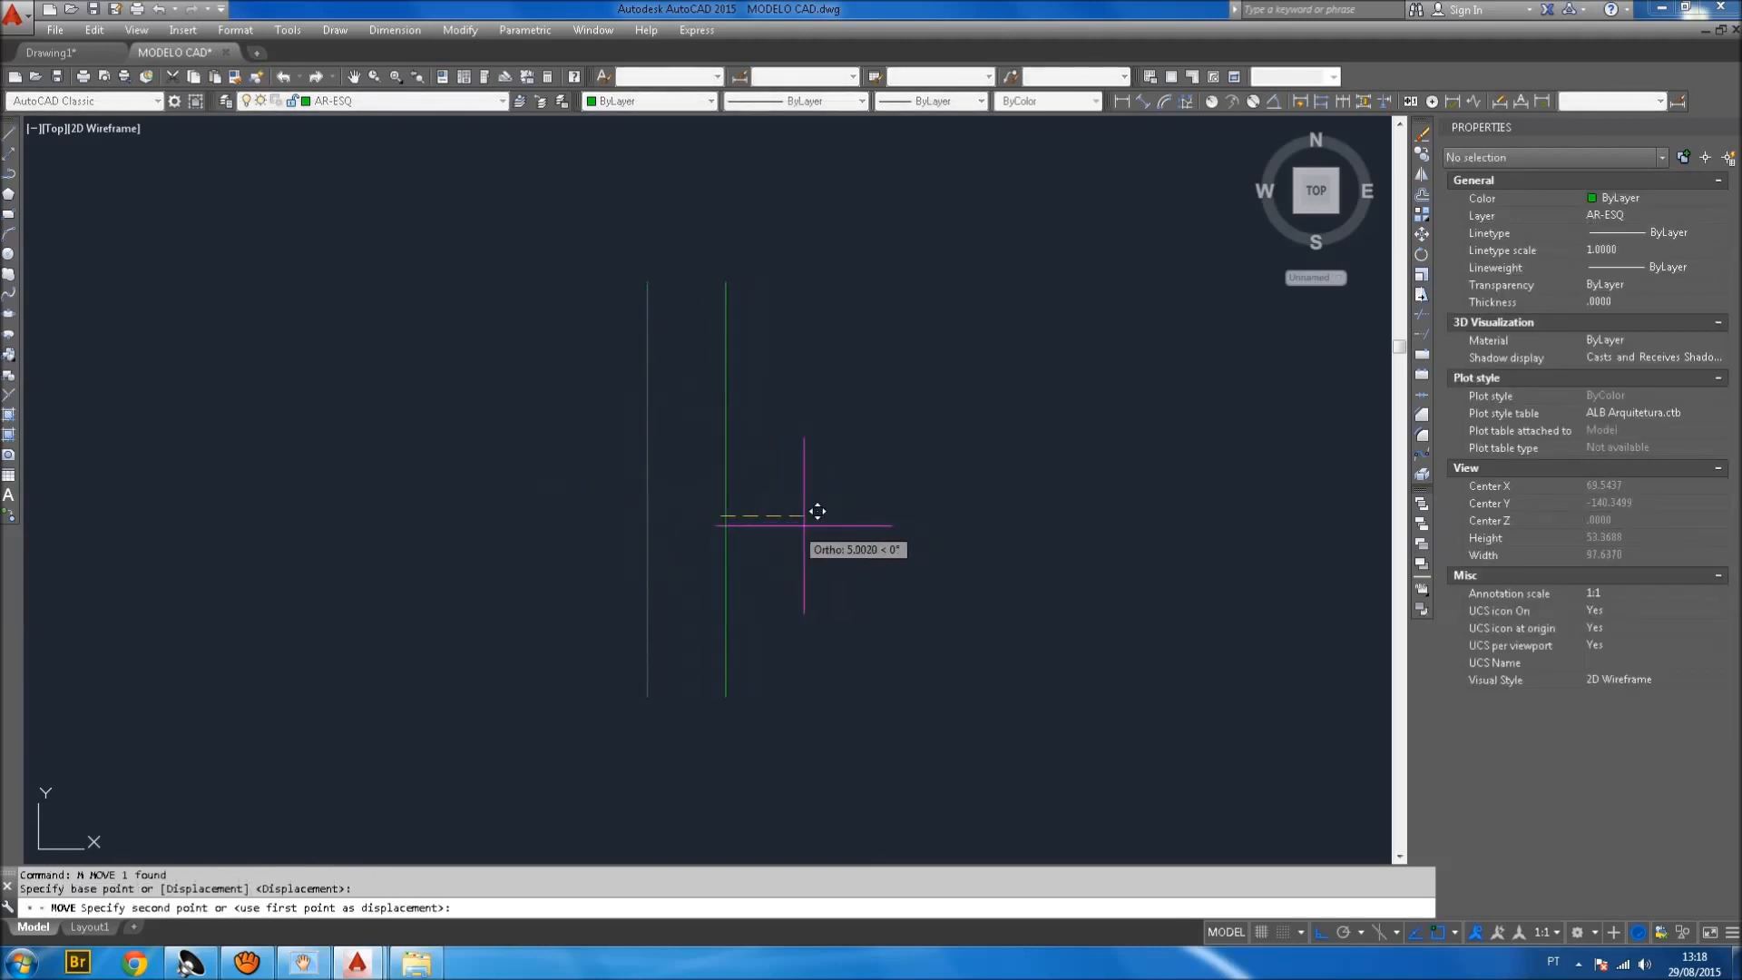
click(823, 528)
key(Escape)
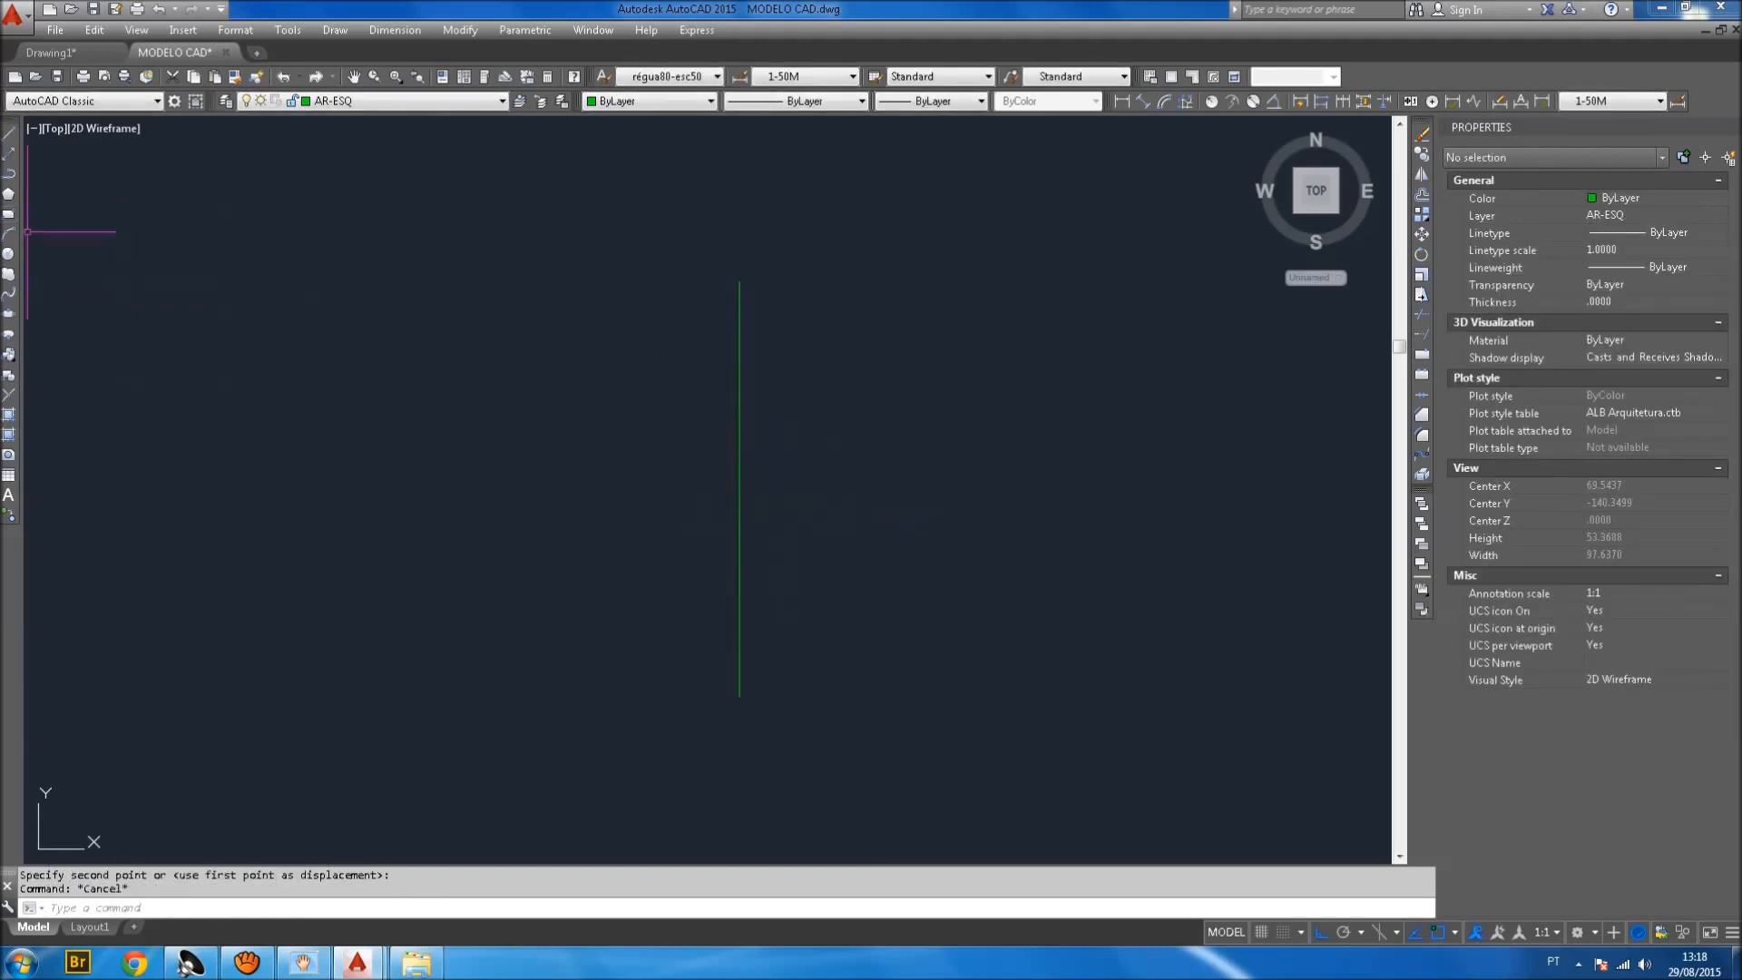
Draw a second polyline exactly over the vertical green one, from its lower endpoint to its upper endpoint.
click(8, 177)
click(738, 697)
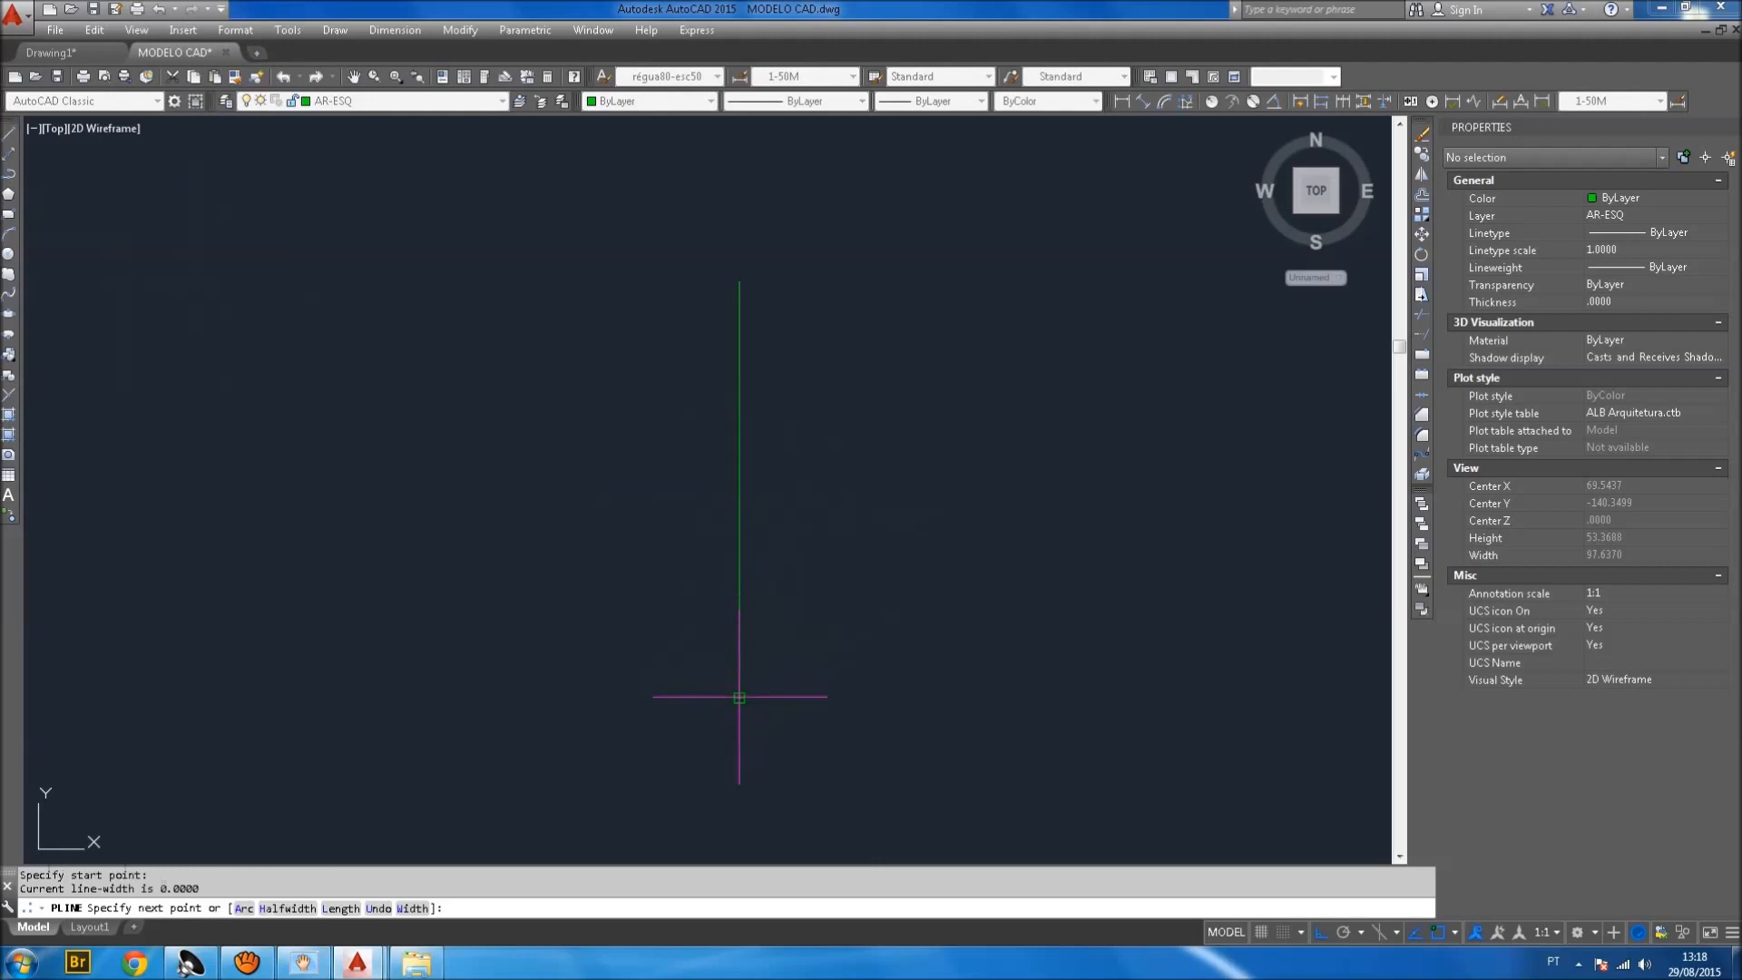
click(727, 295)
key(Escape)
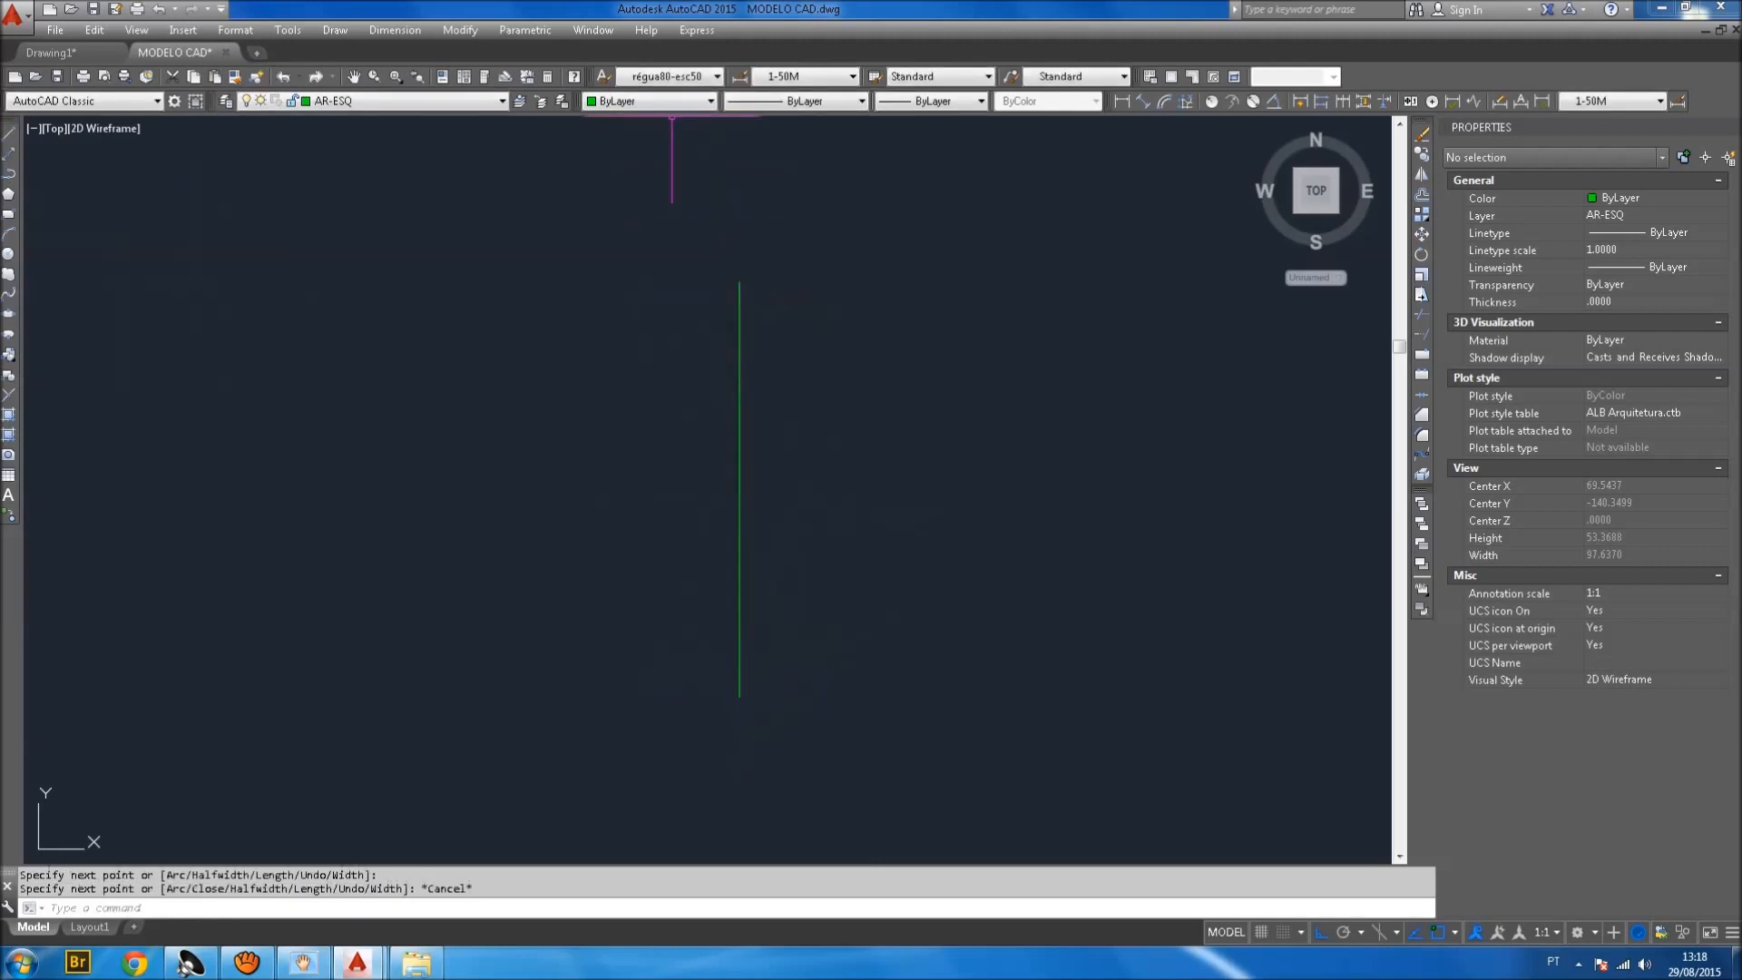
Change the color of one of the two overlapping vertical polylines to Red.
click(738, 344)
click(648, 100)
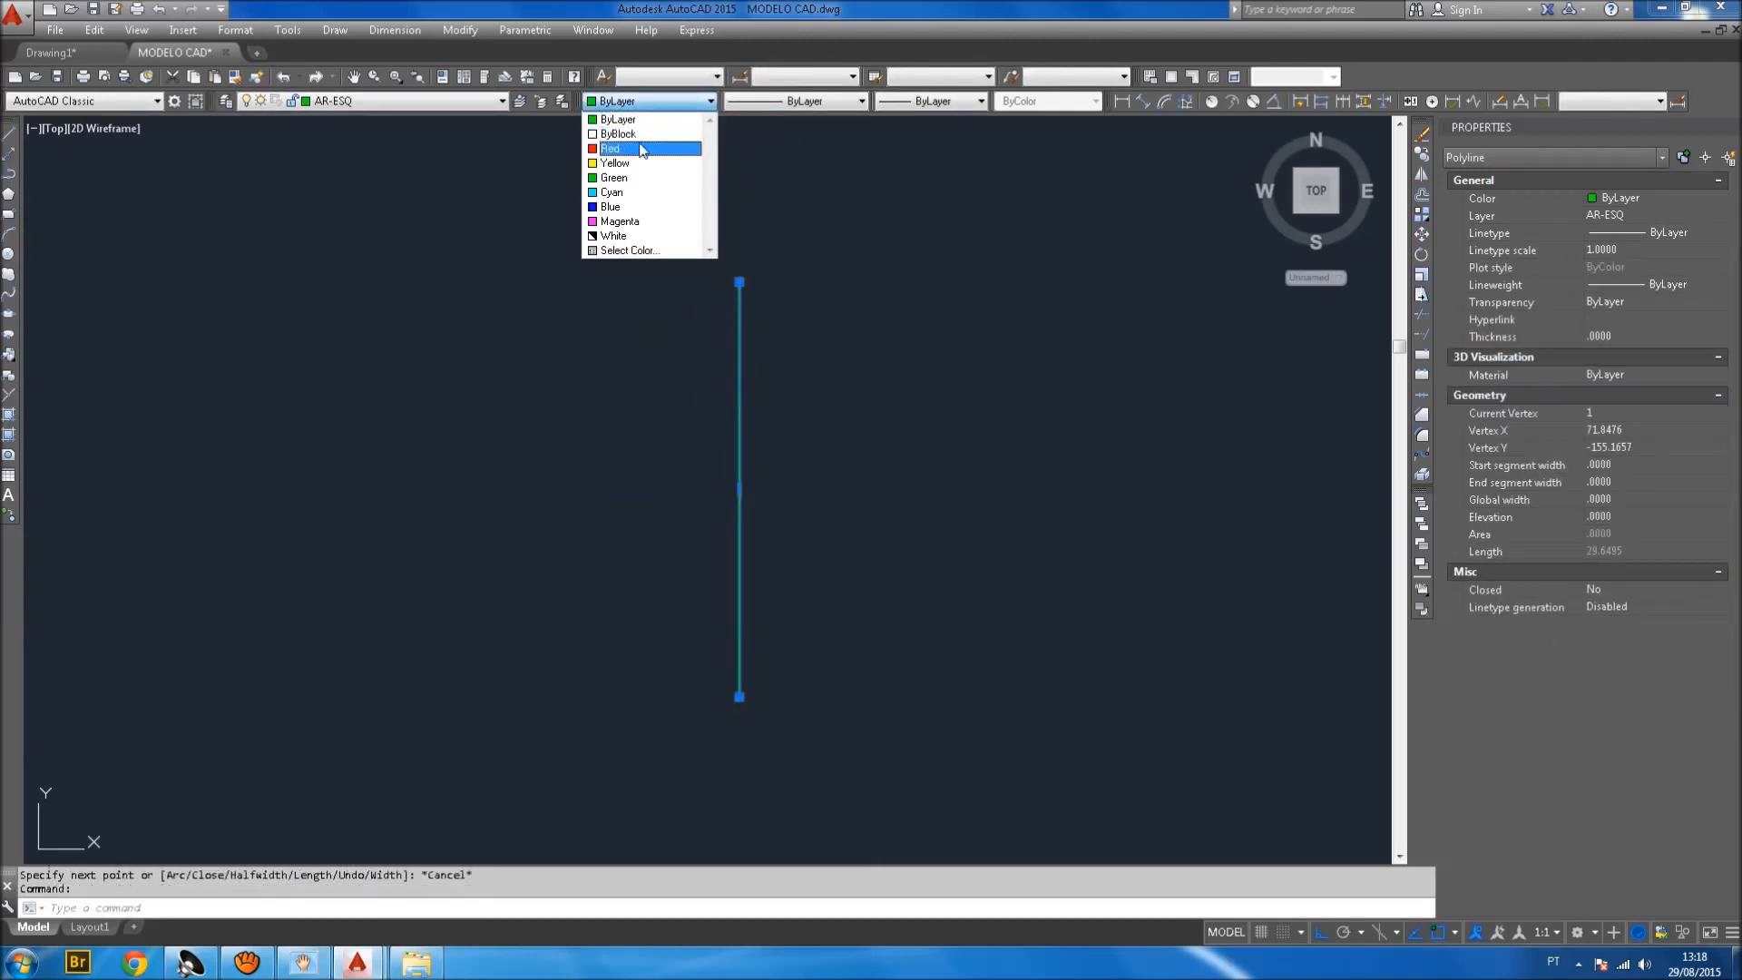
click(635, 152)
key(Escape)
Move the red polyline away from the overlapping green one and undo the move.
click(740, 424)
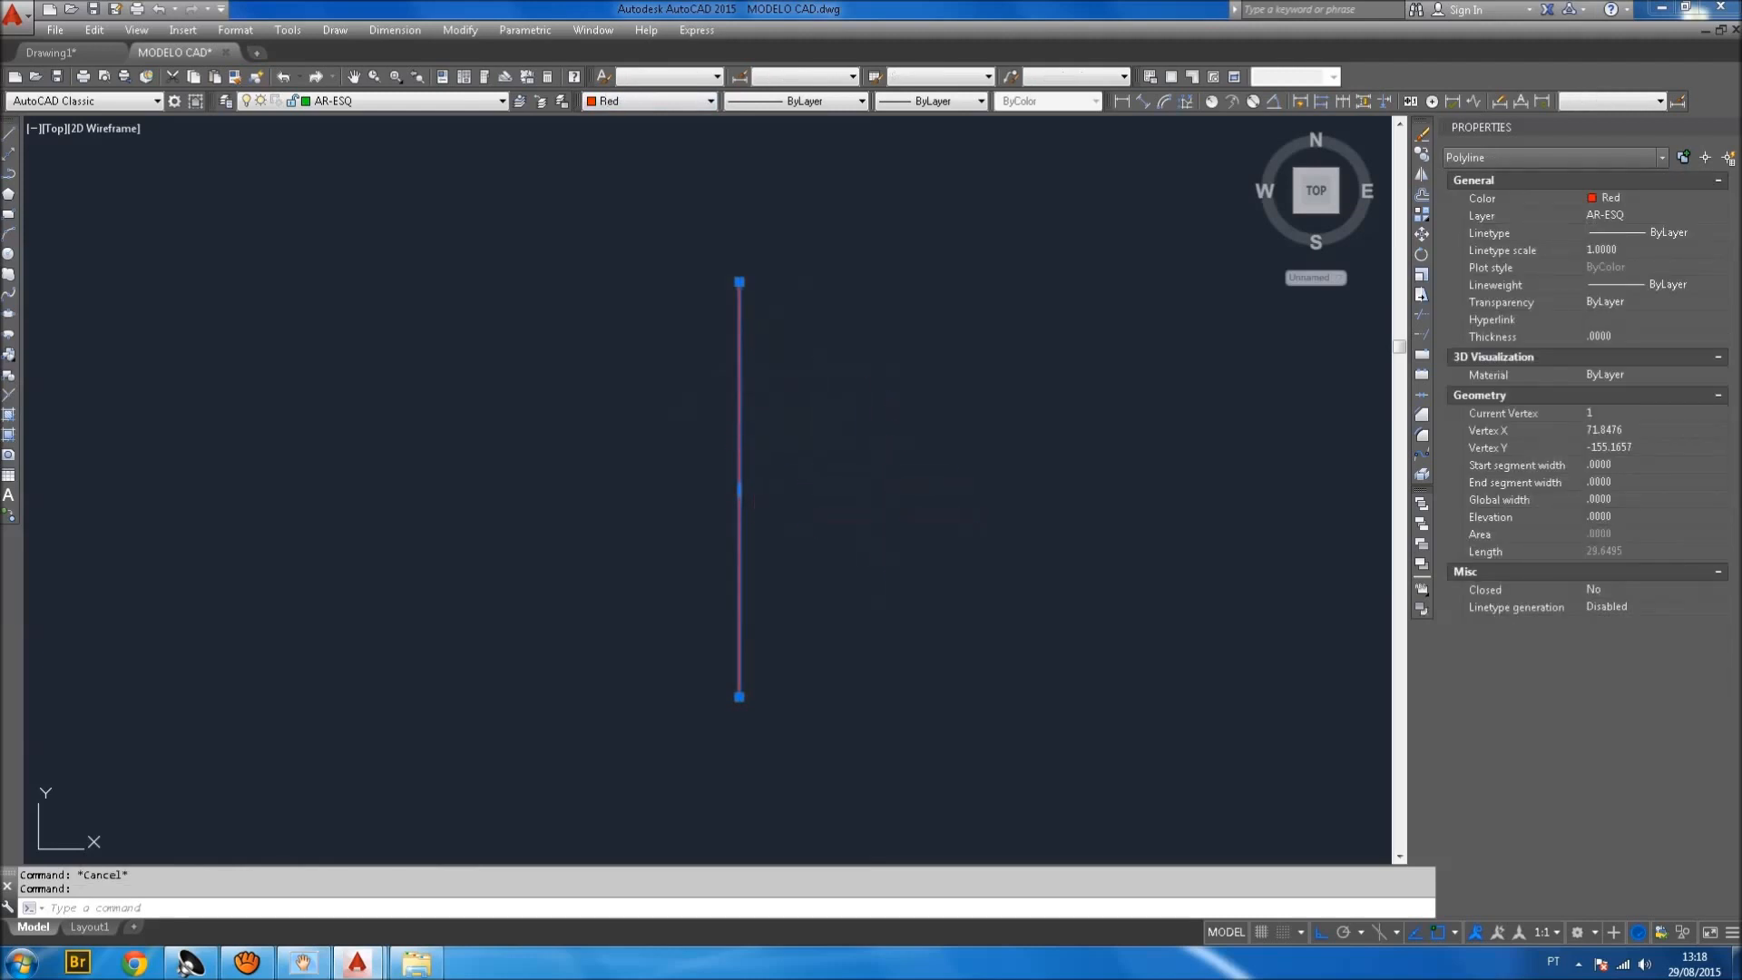
text(m)
key(space)
click(892, 542)
key(Escape)
key(ctrl+z)
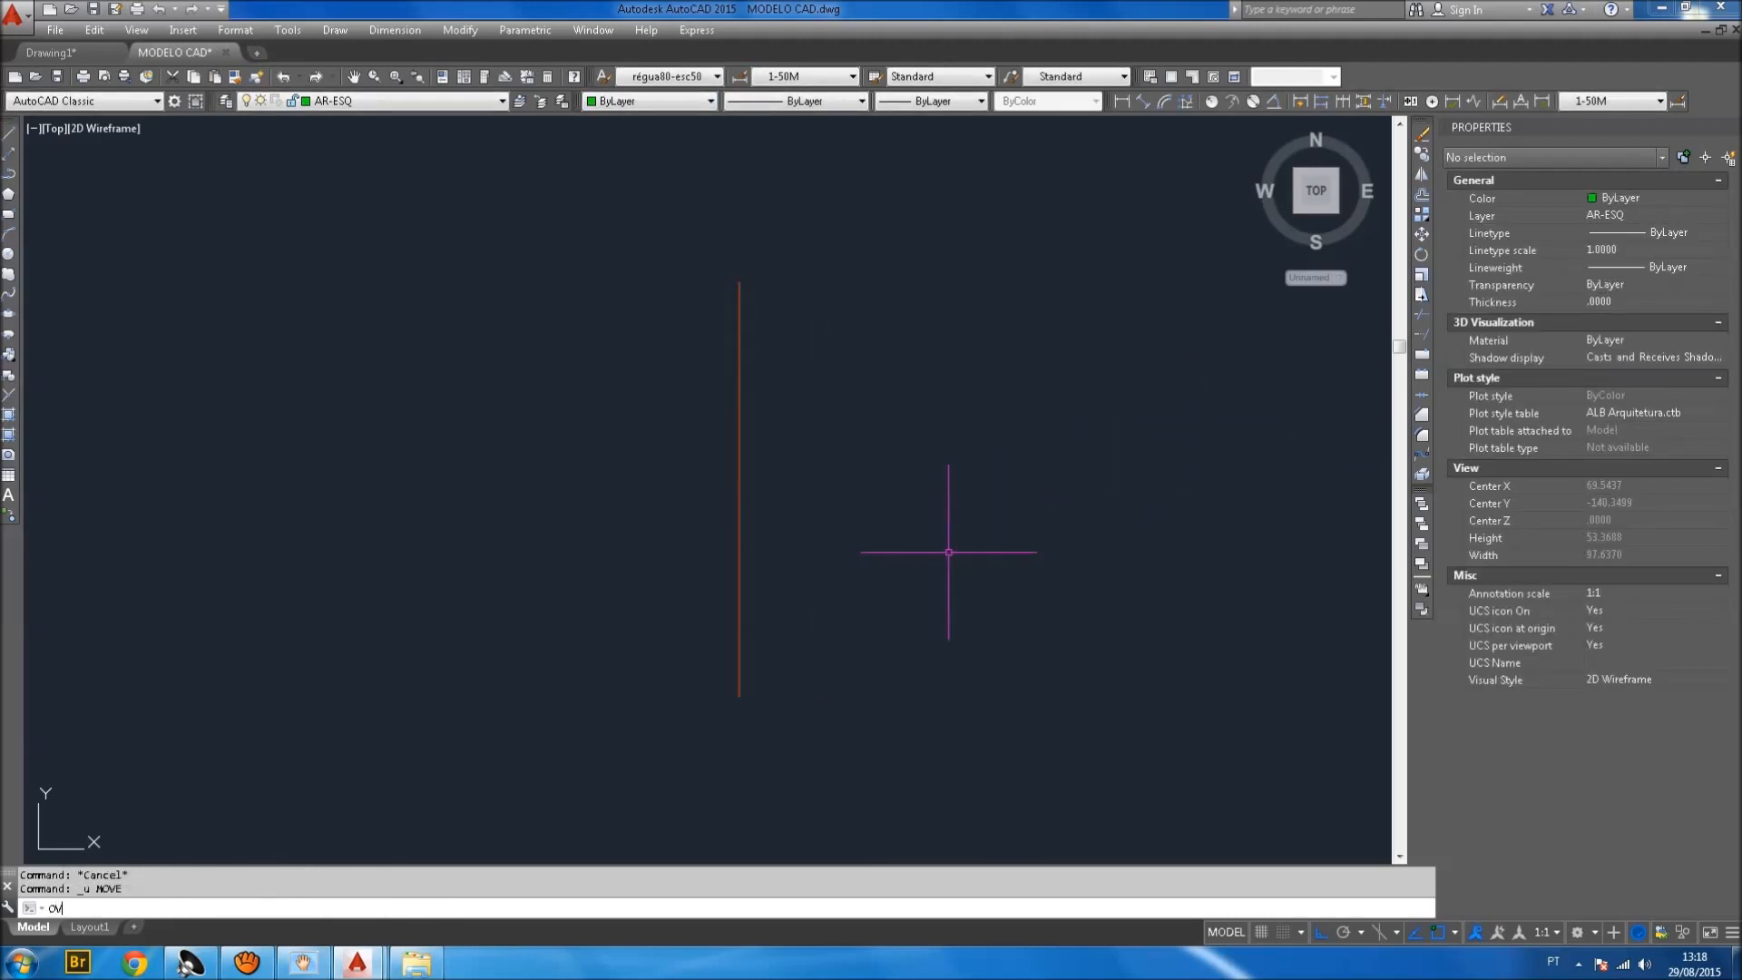
Run OVERKILL on the overlapping red and green polylines, selected with a crossing window, using the default comparison settings.
key(Return)
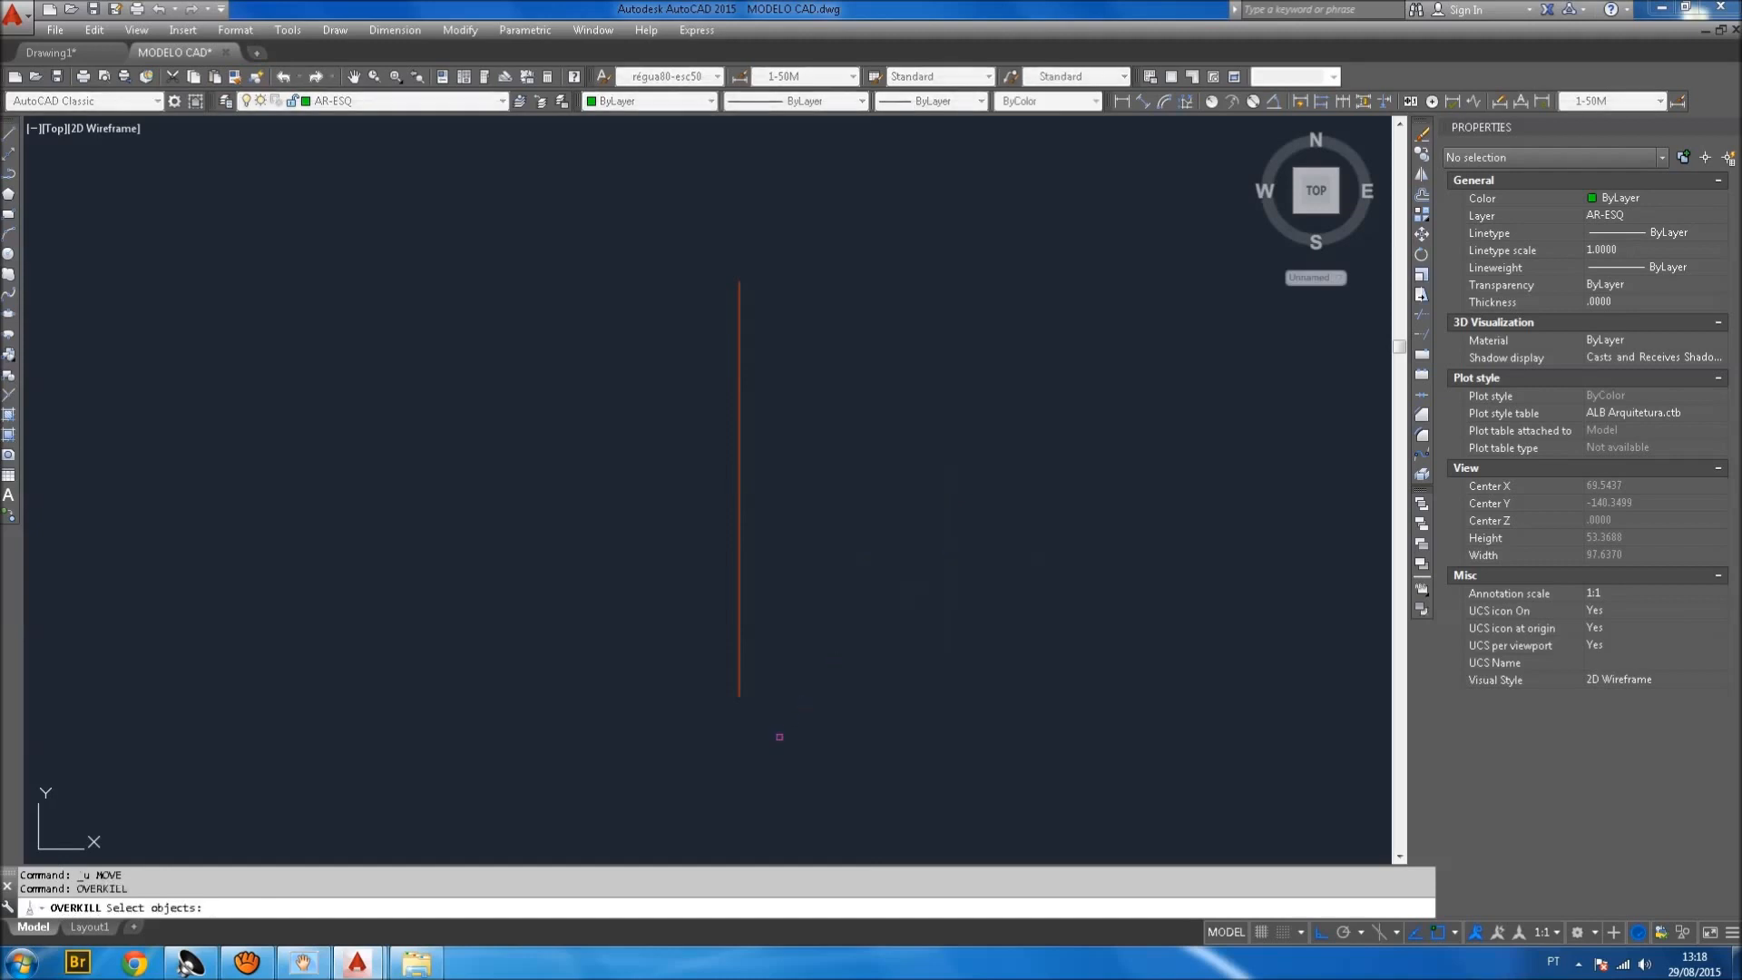
click(780, 726)
click(635, 249)
key(Return)
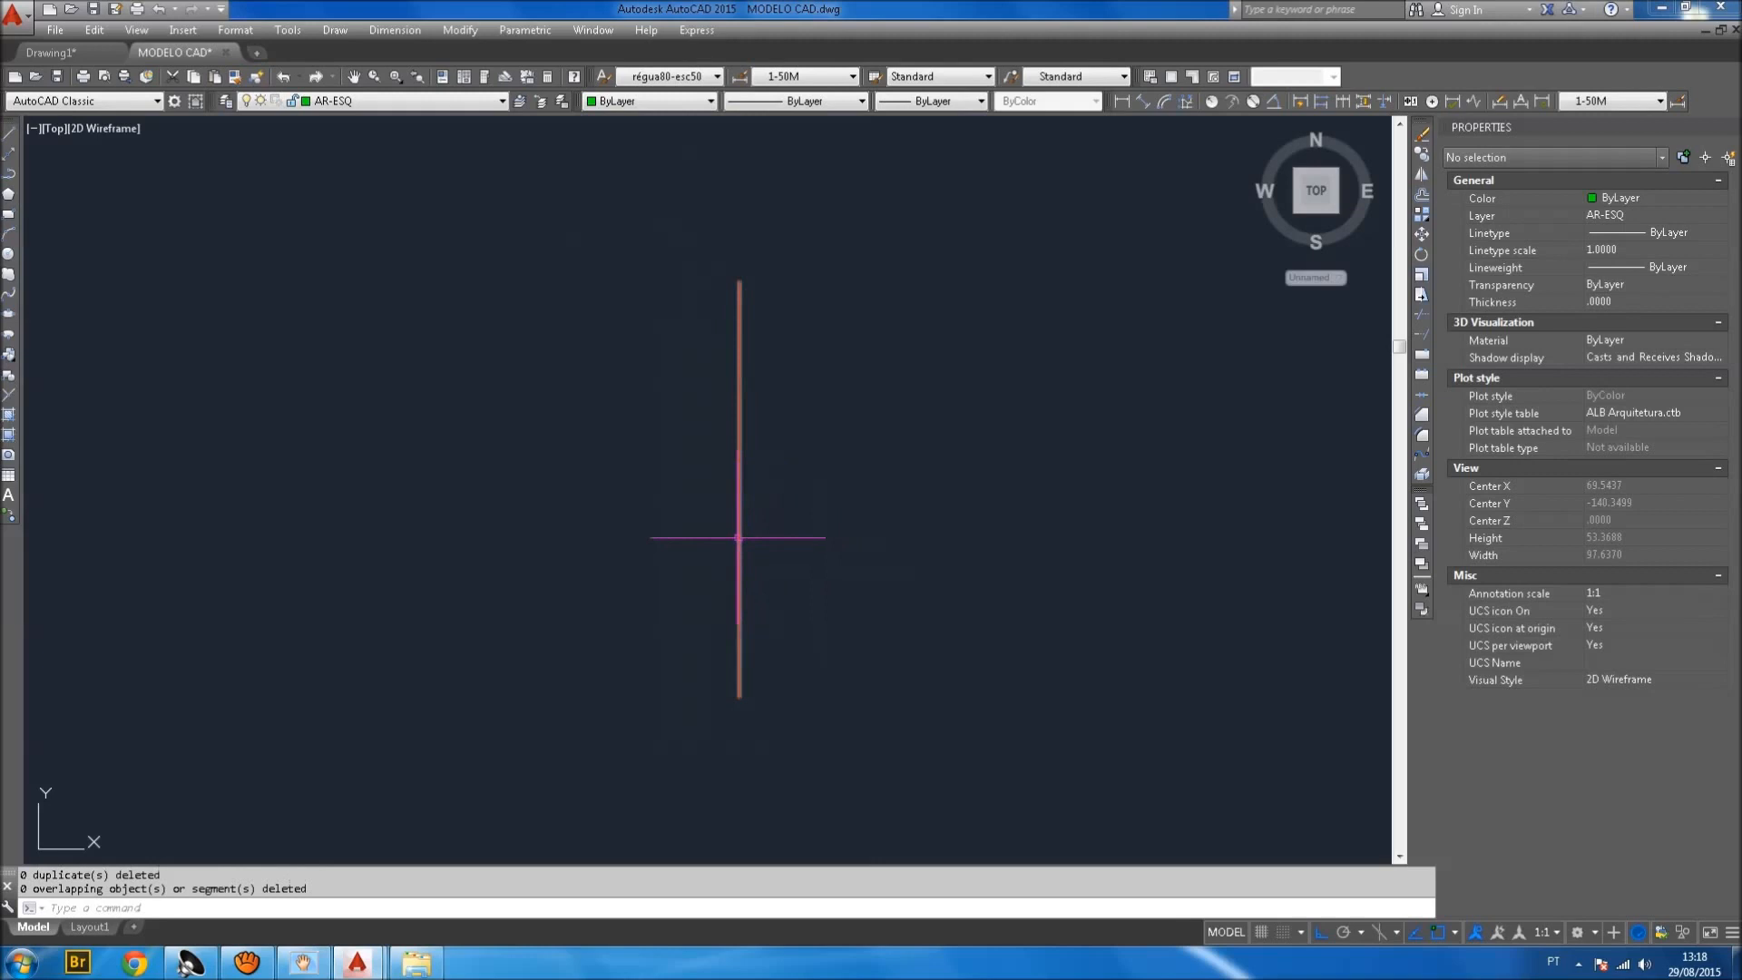
Move the red polyline to the right to check that the green one is still beneath it, and undo the move.
click(739, 544)
text(m)
key(Return)
click(844, 546)
click(937, 550)
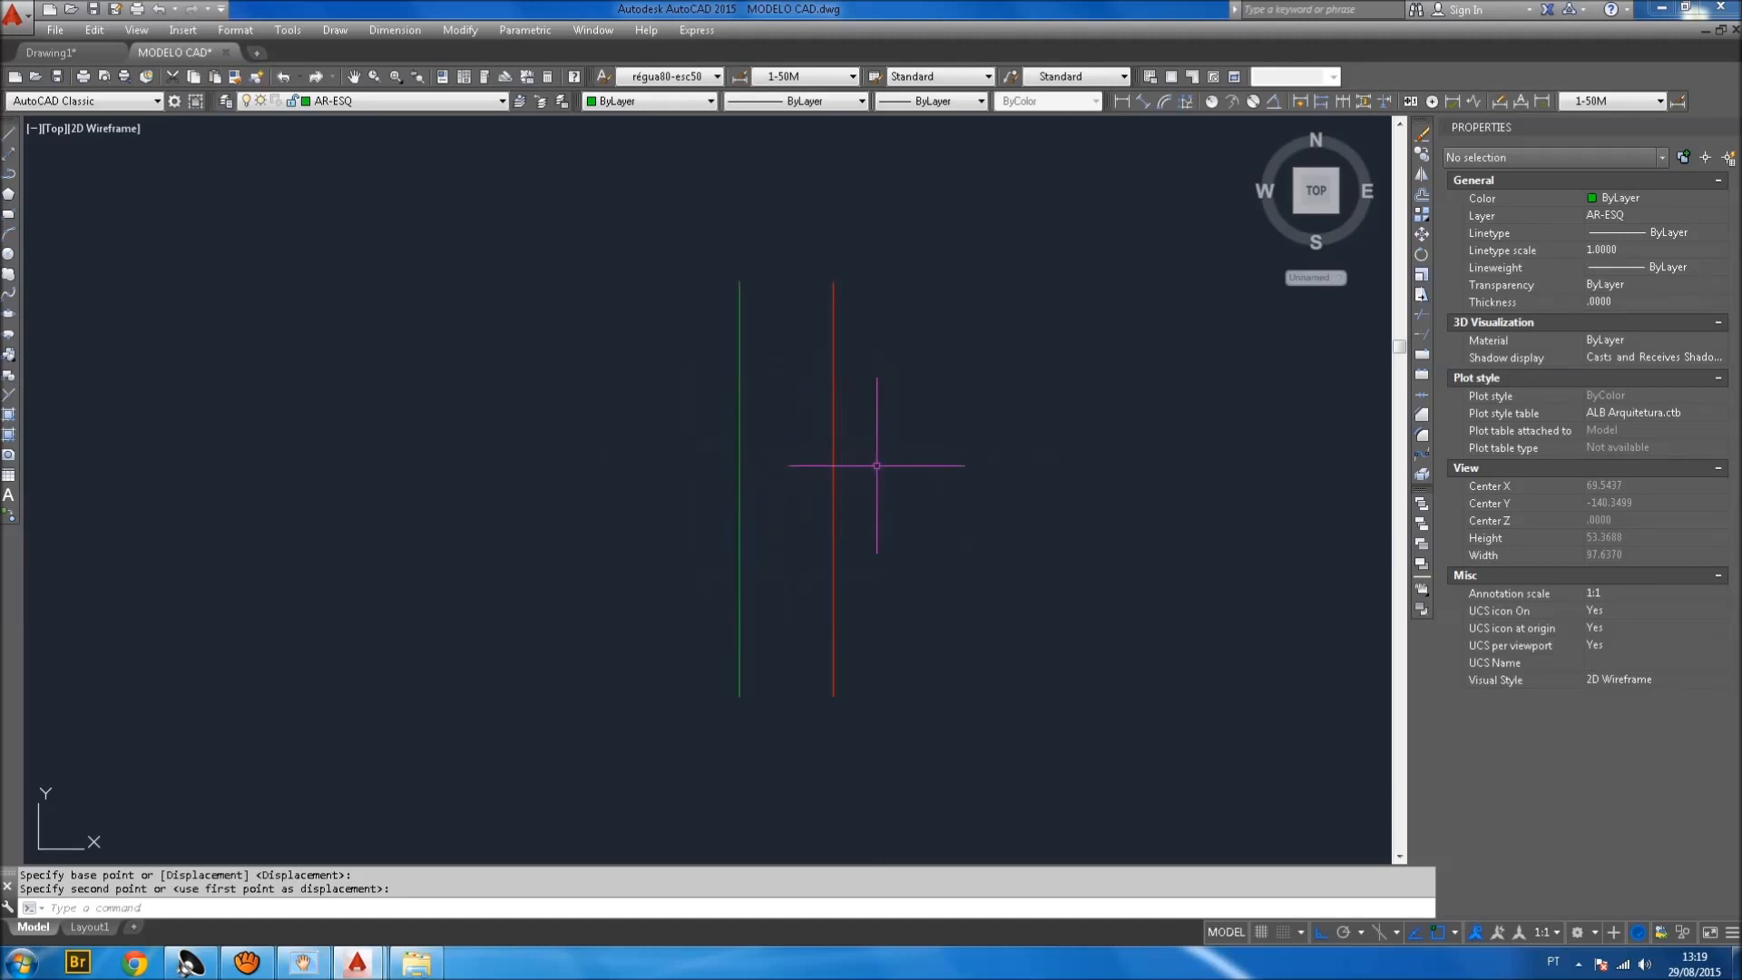
key(ctrl+z)
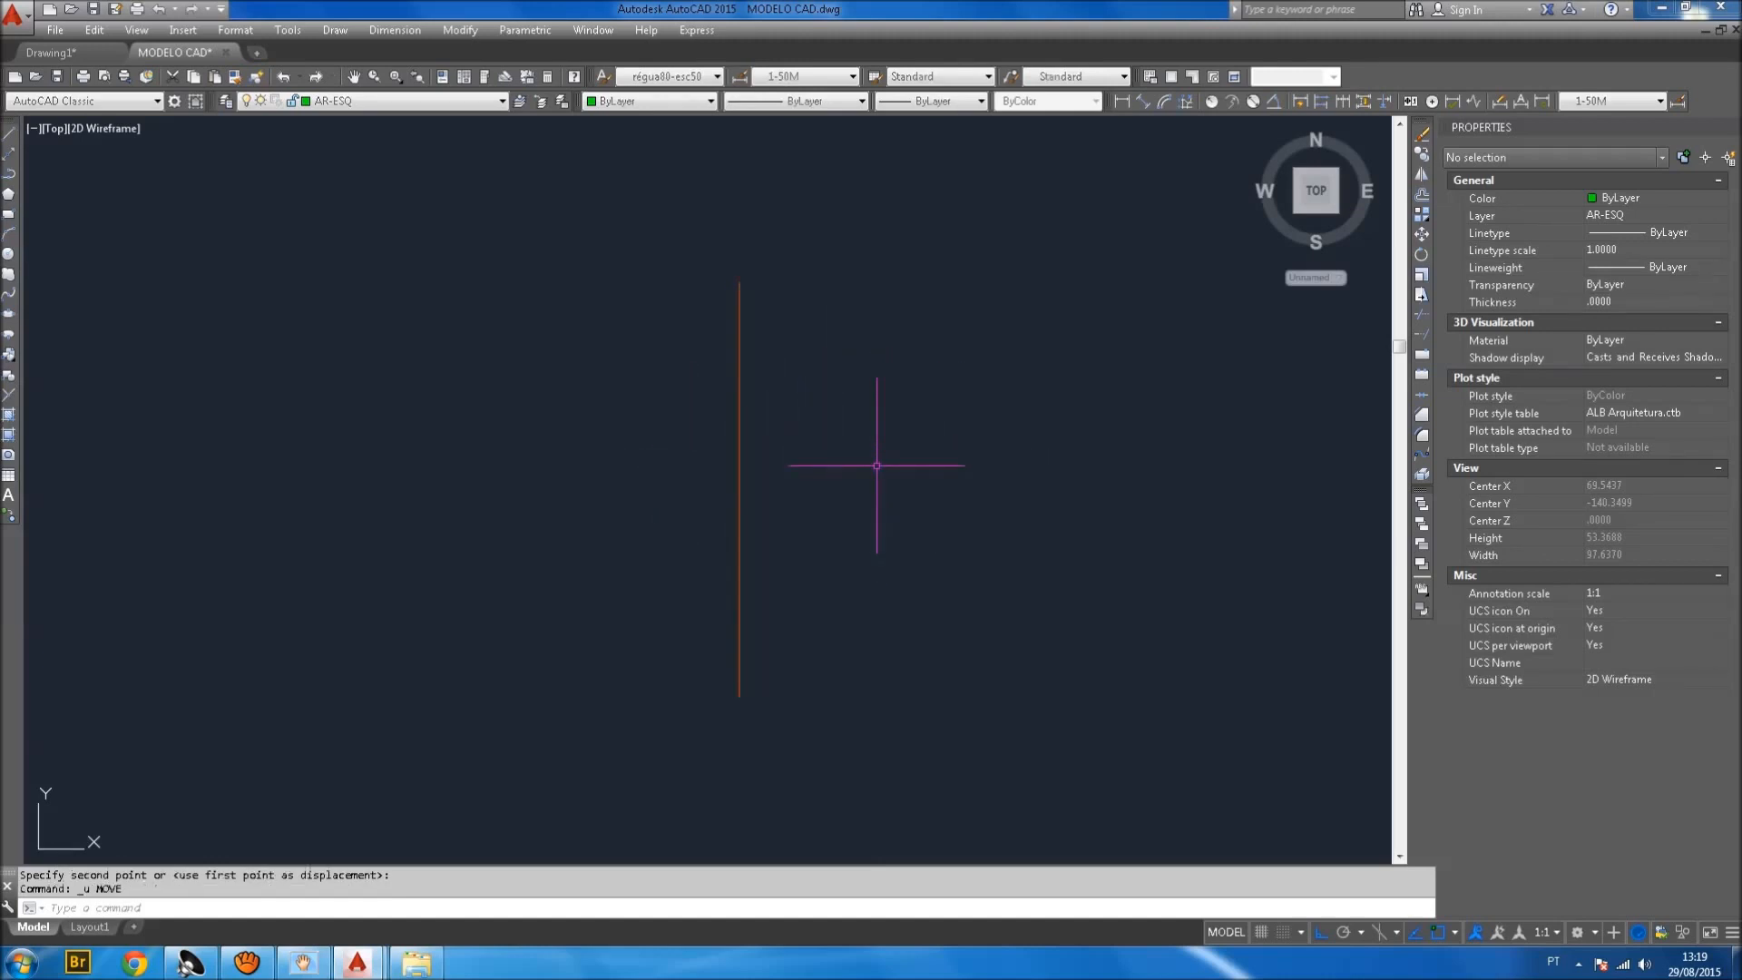
Repeat the move of the red polyline over a shorter distance to the right and undo it.
click(739, 488)
text(m)
key(Return)
click(853, 511)
click(886, 515)
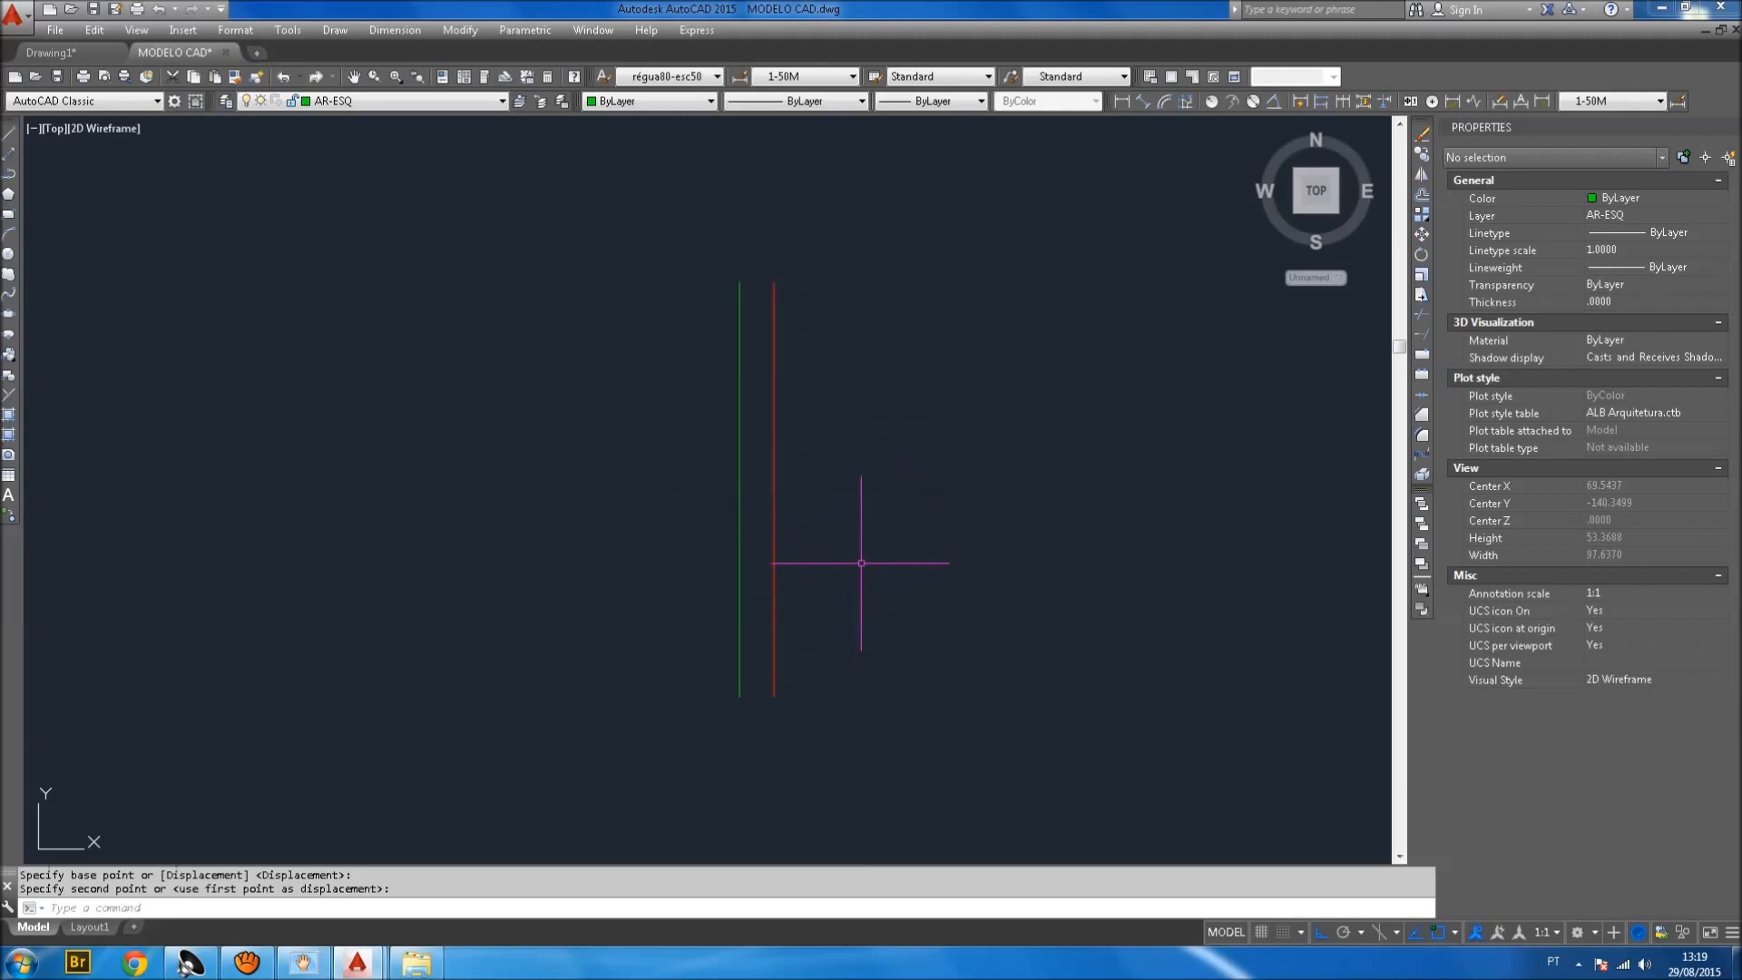
key(ctrl+z)
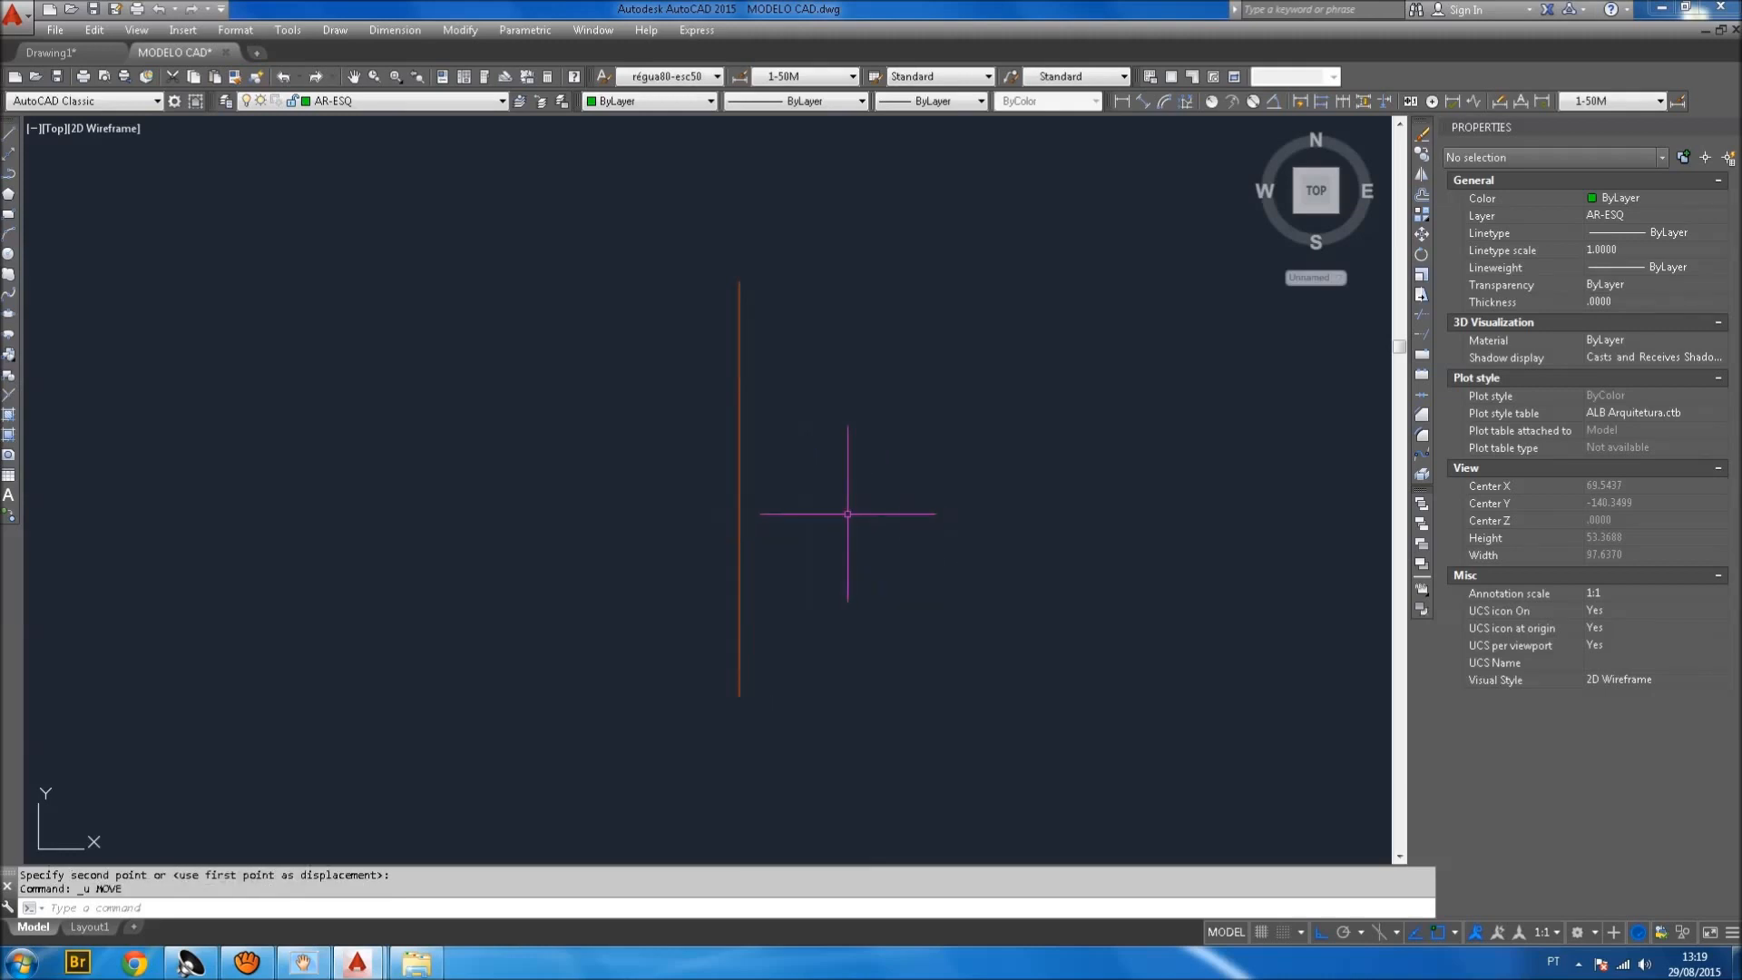
Start OVERKILL and select both overlapping polylines with a crossing window to open the duplicate comparison settings.
text(OVERKILL)
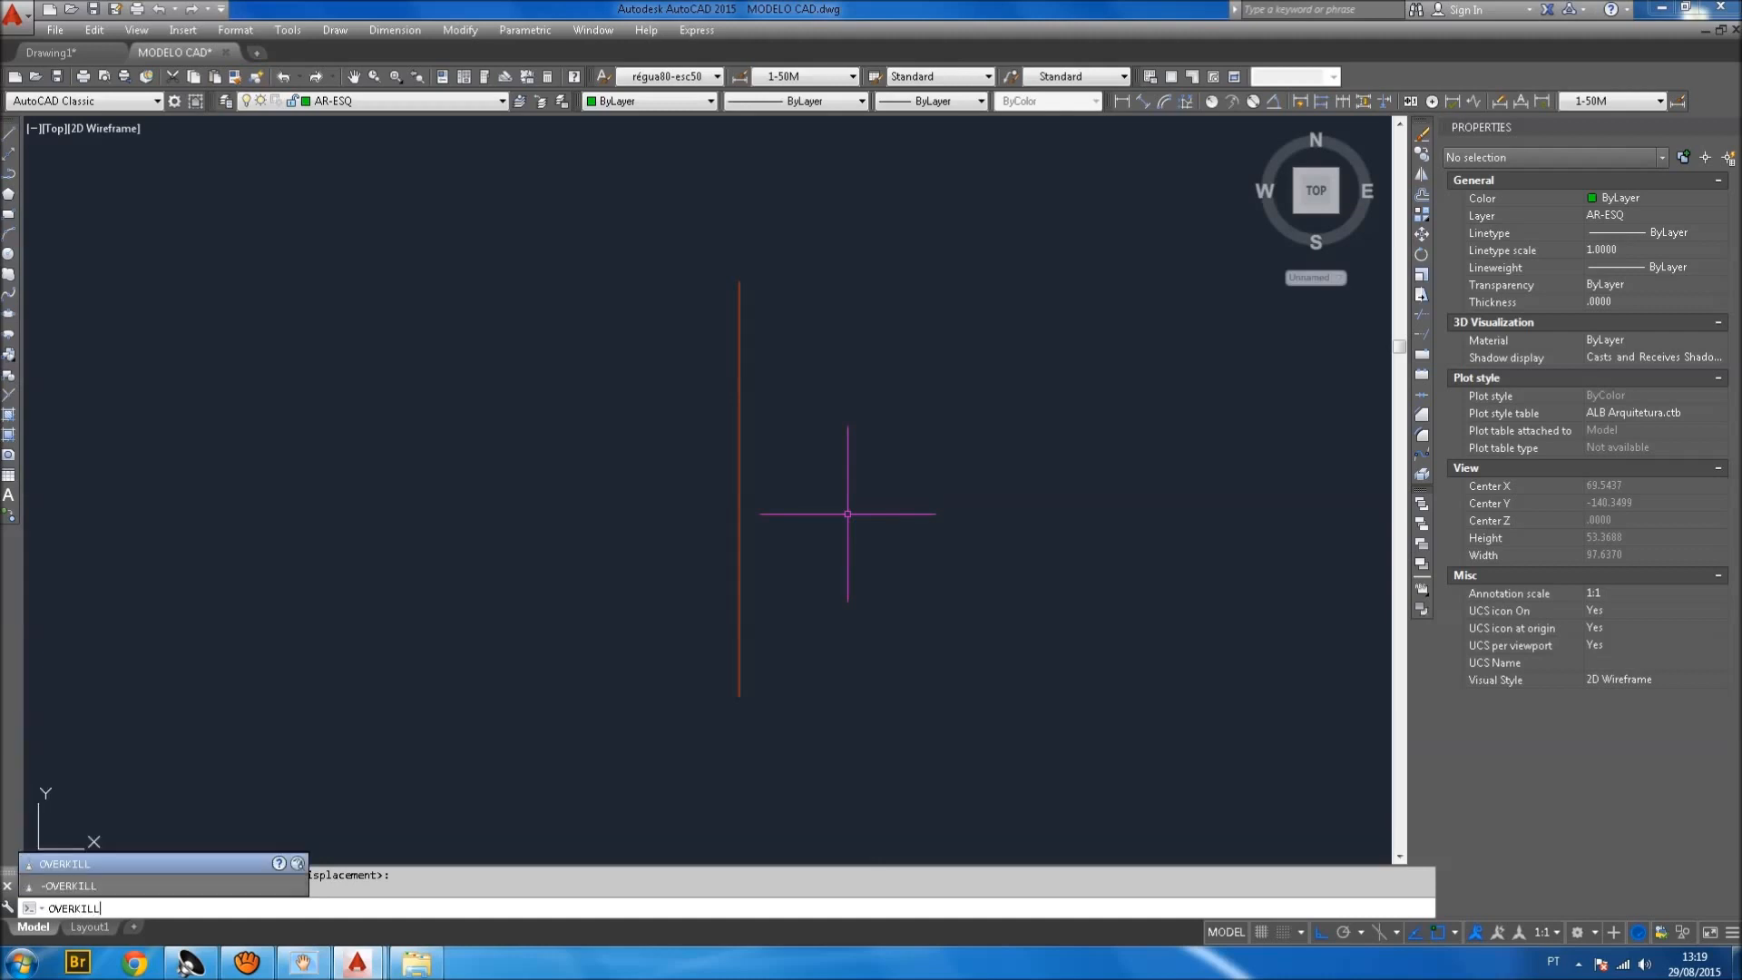
key(Return)
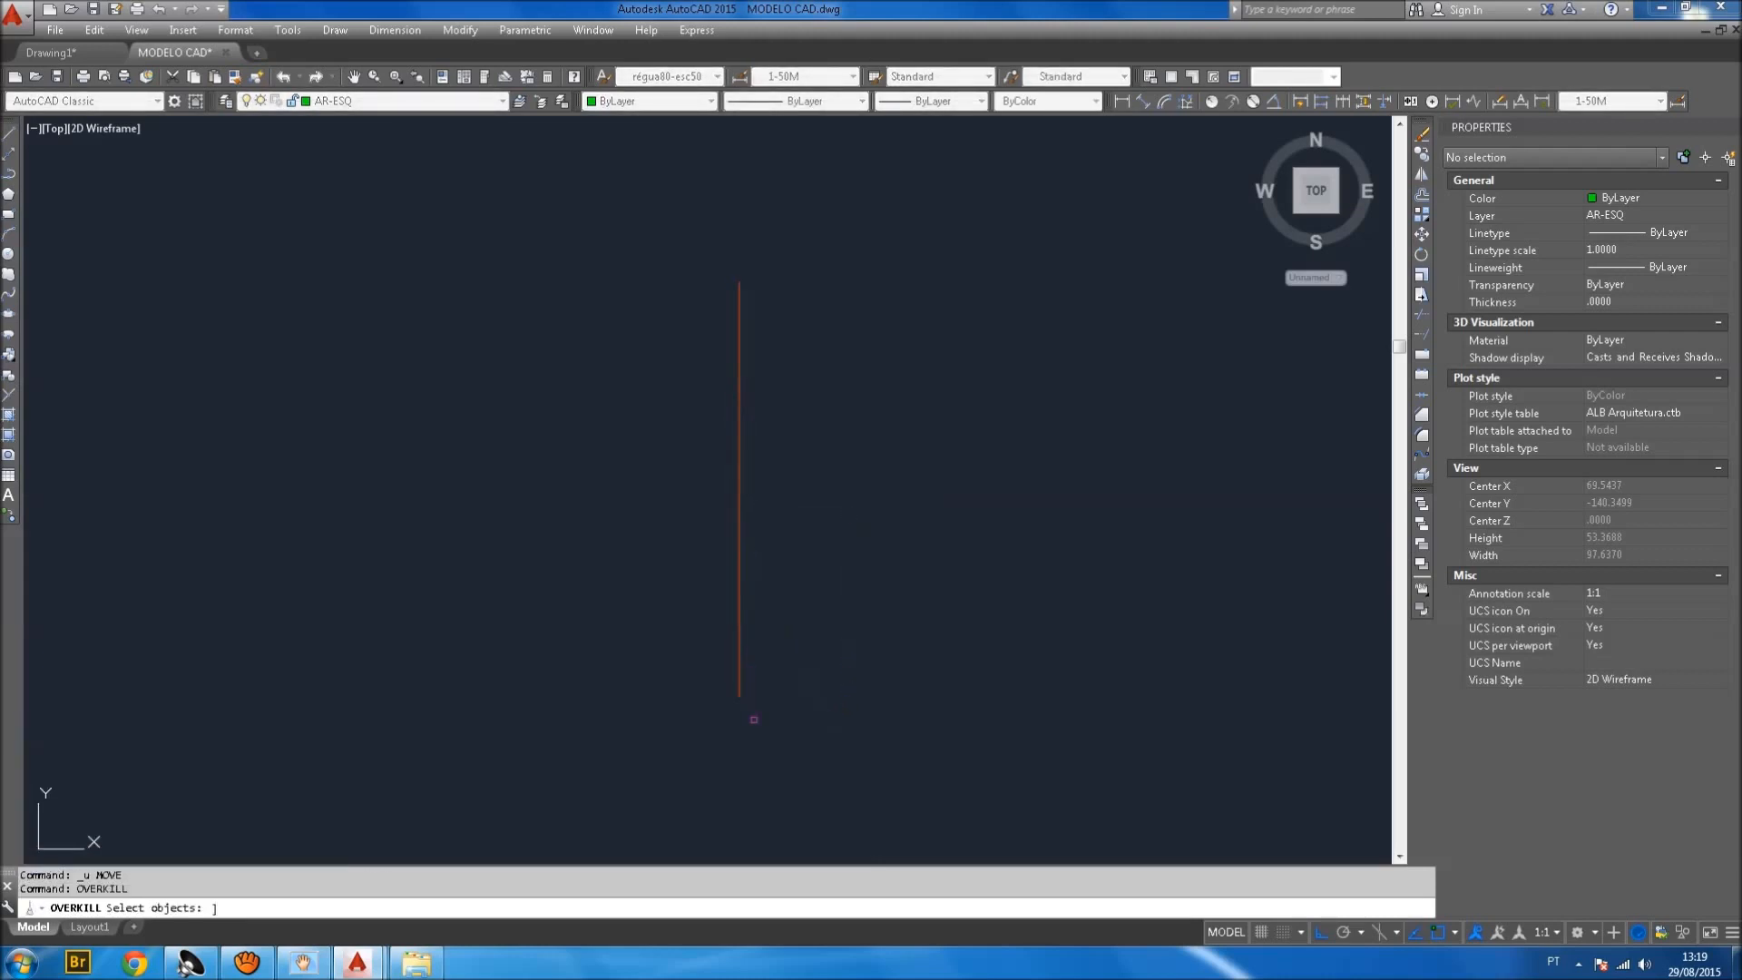
key(Escape)
text(ommand: O)
text(VERKILL)
key(Return)
click(784, 741)
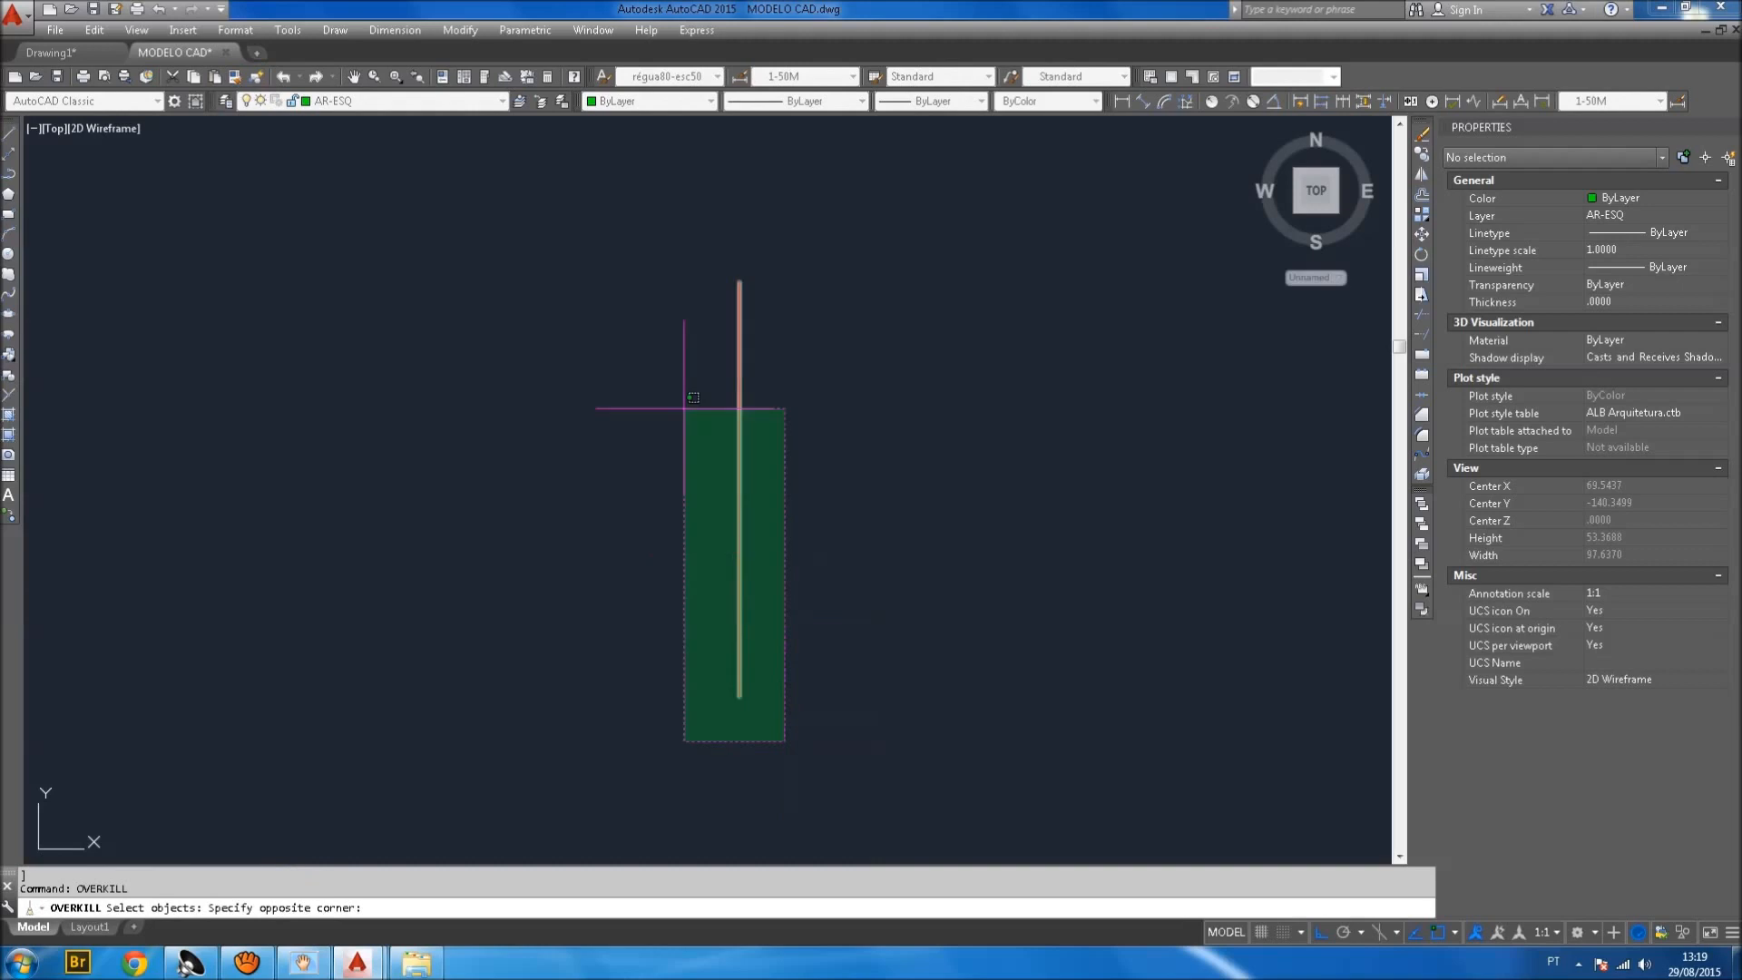
click(668, 254)
key(Return)
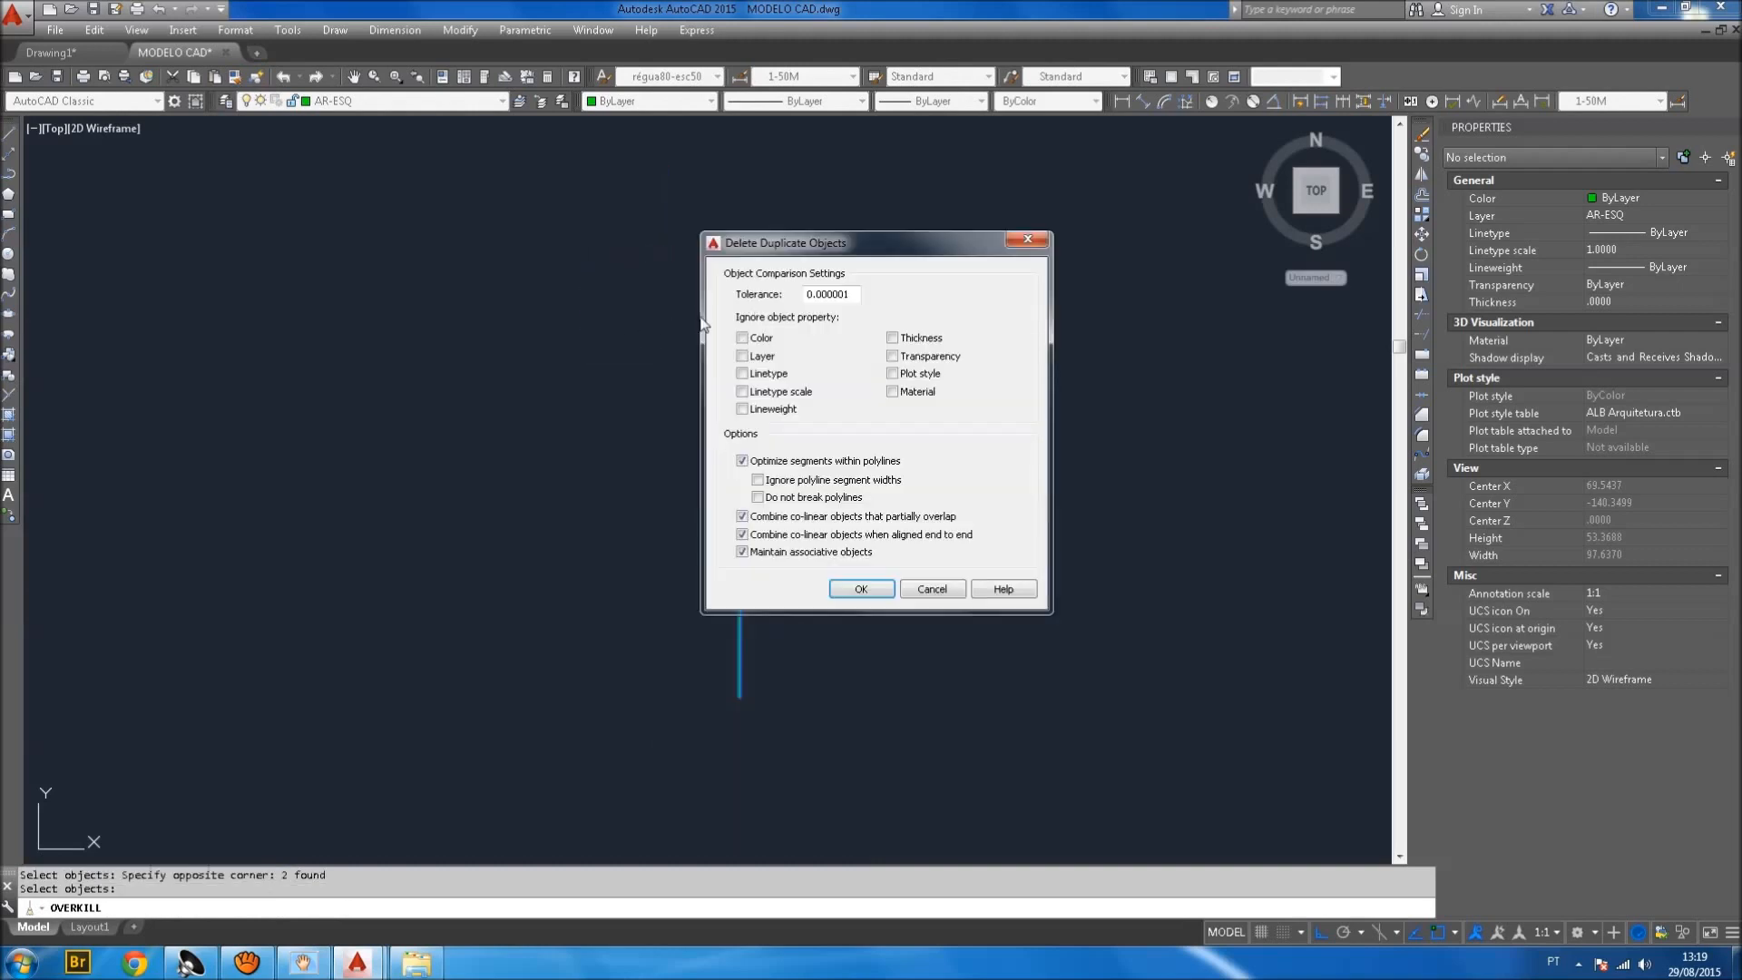
Set the duplicate comparison to ignore color, keep the 0.000001 tolerance, and delete the overlapping duplicate.
click(742, 356)
click(742, 373)
click(742, 391)
click(742, 409)
click(893, 338)
click(893, 355)
click(893, 337)
click(892, 355)
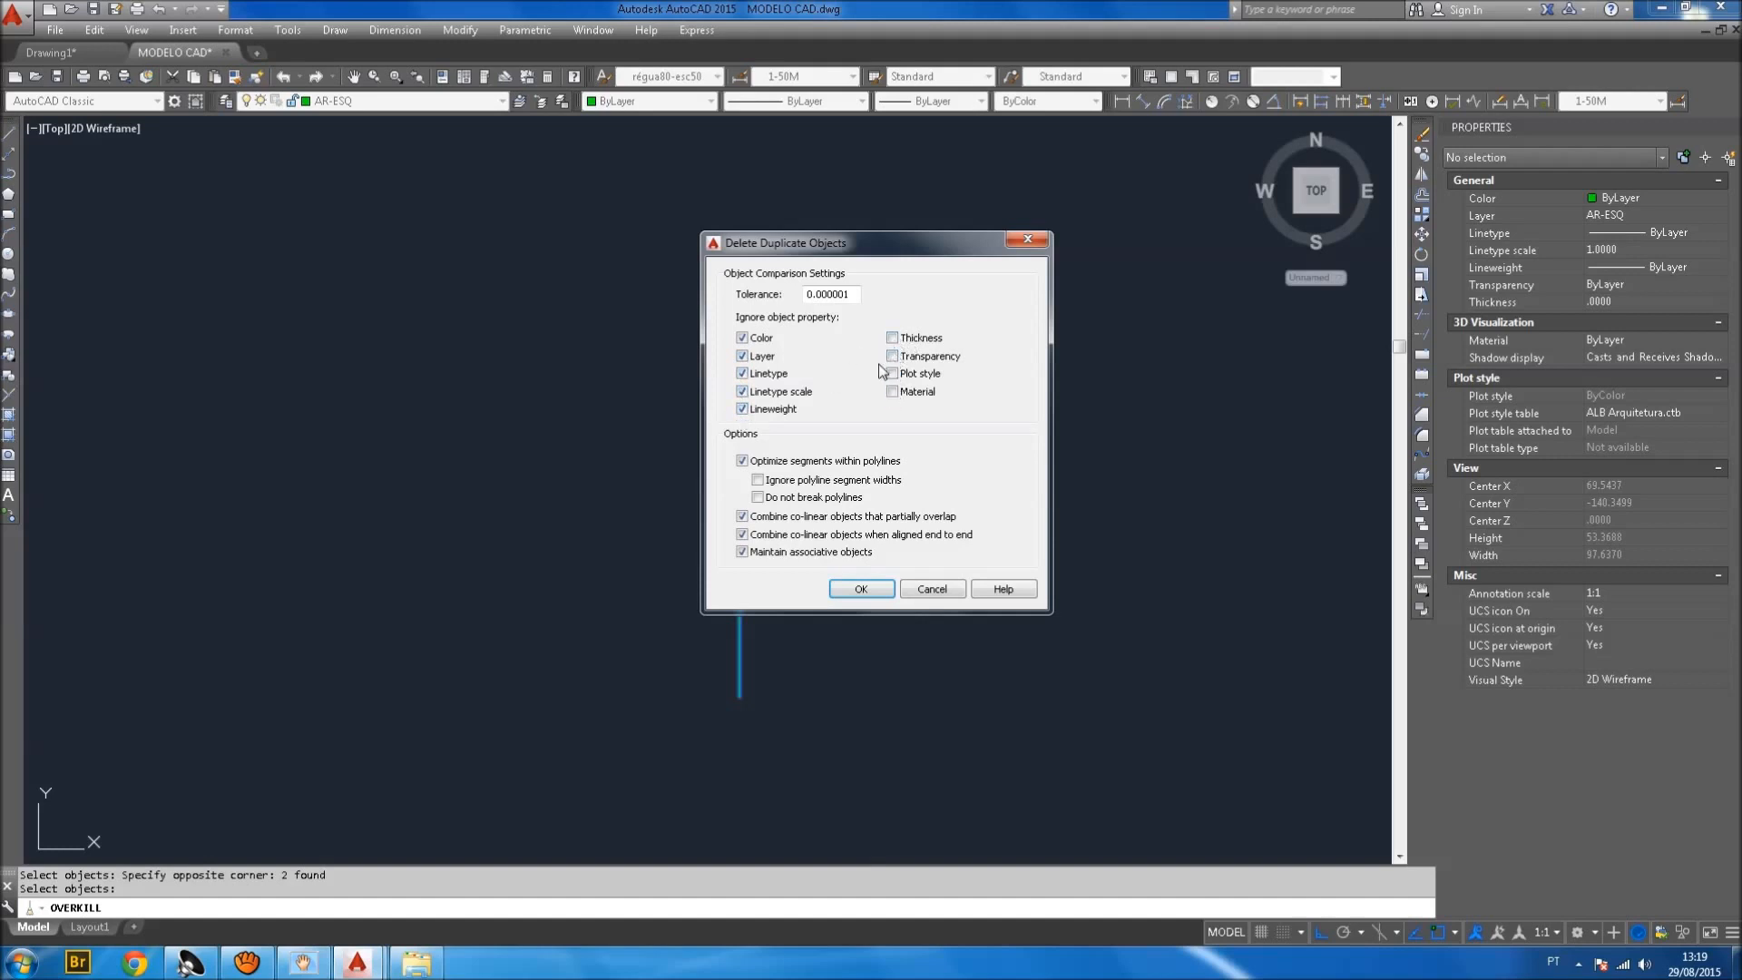
click(744, 391)
click(745, 373)
double_click(828, 295)
click(860, 589)
Move the remaining red polyline to the right, and undo both that move and the OVERKILL deletion.
click(739, 508)
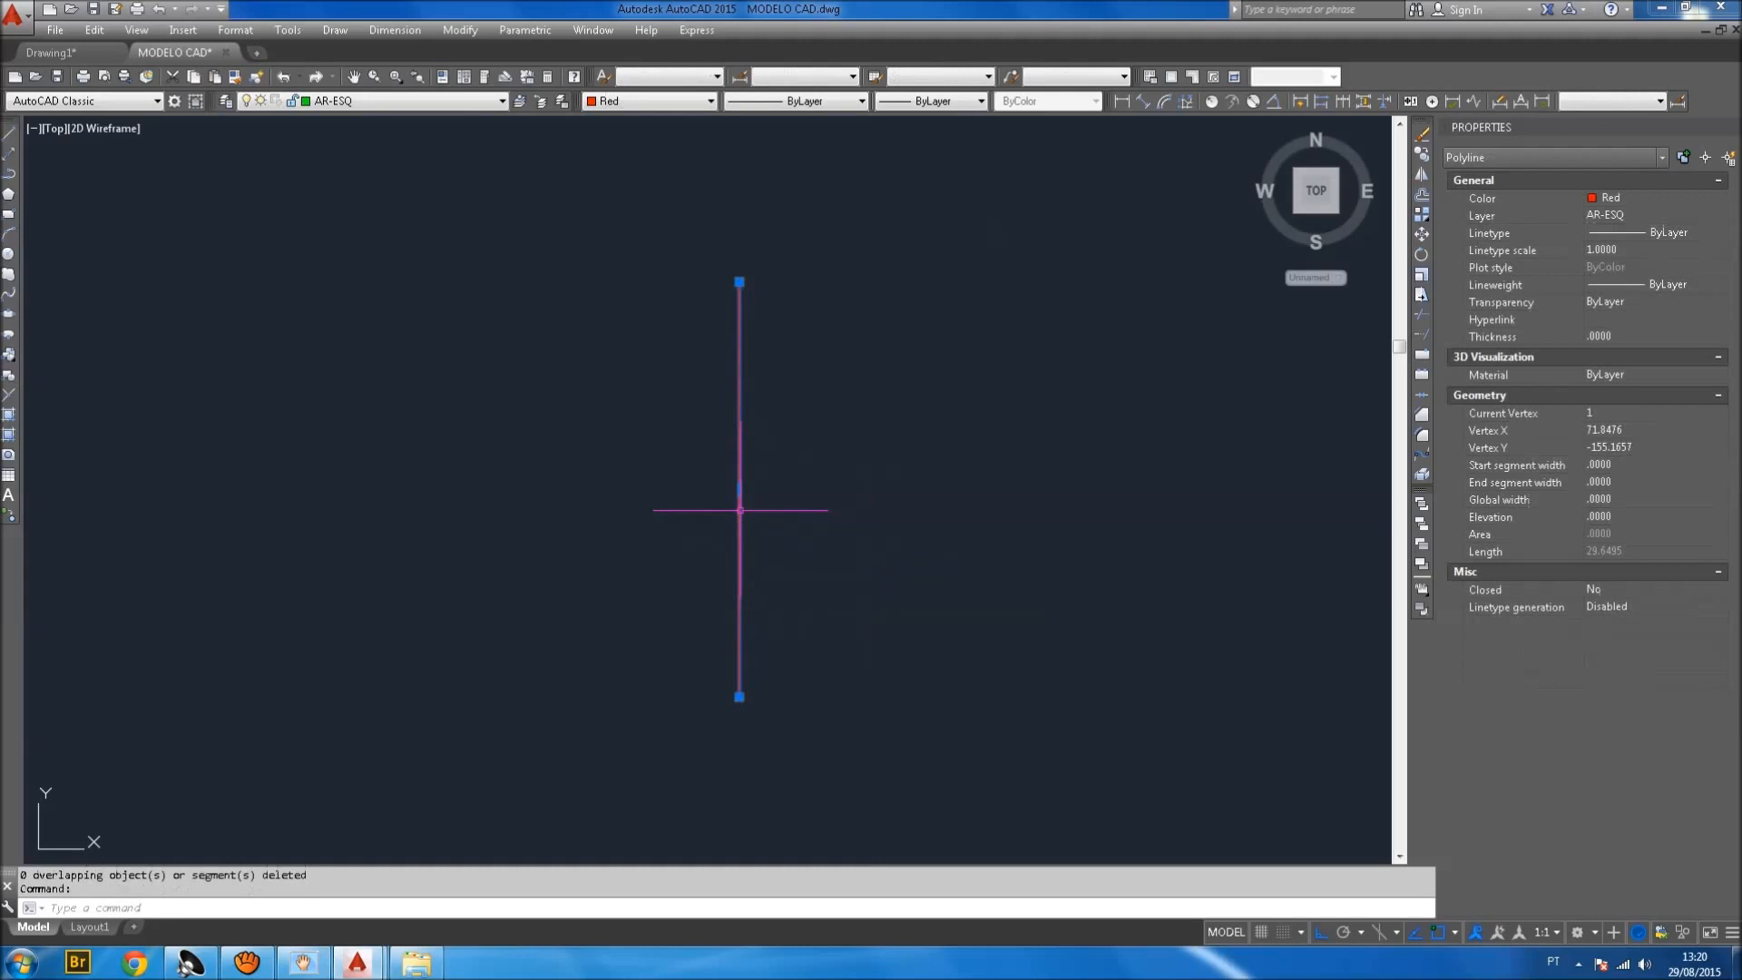
text(m)
key(Return)
click(817, 524)
click(910, 523)
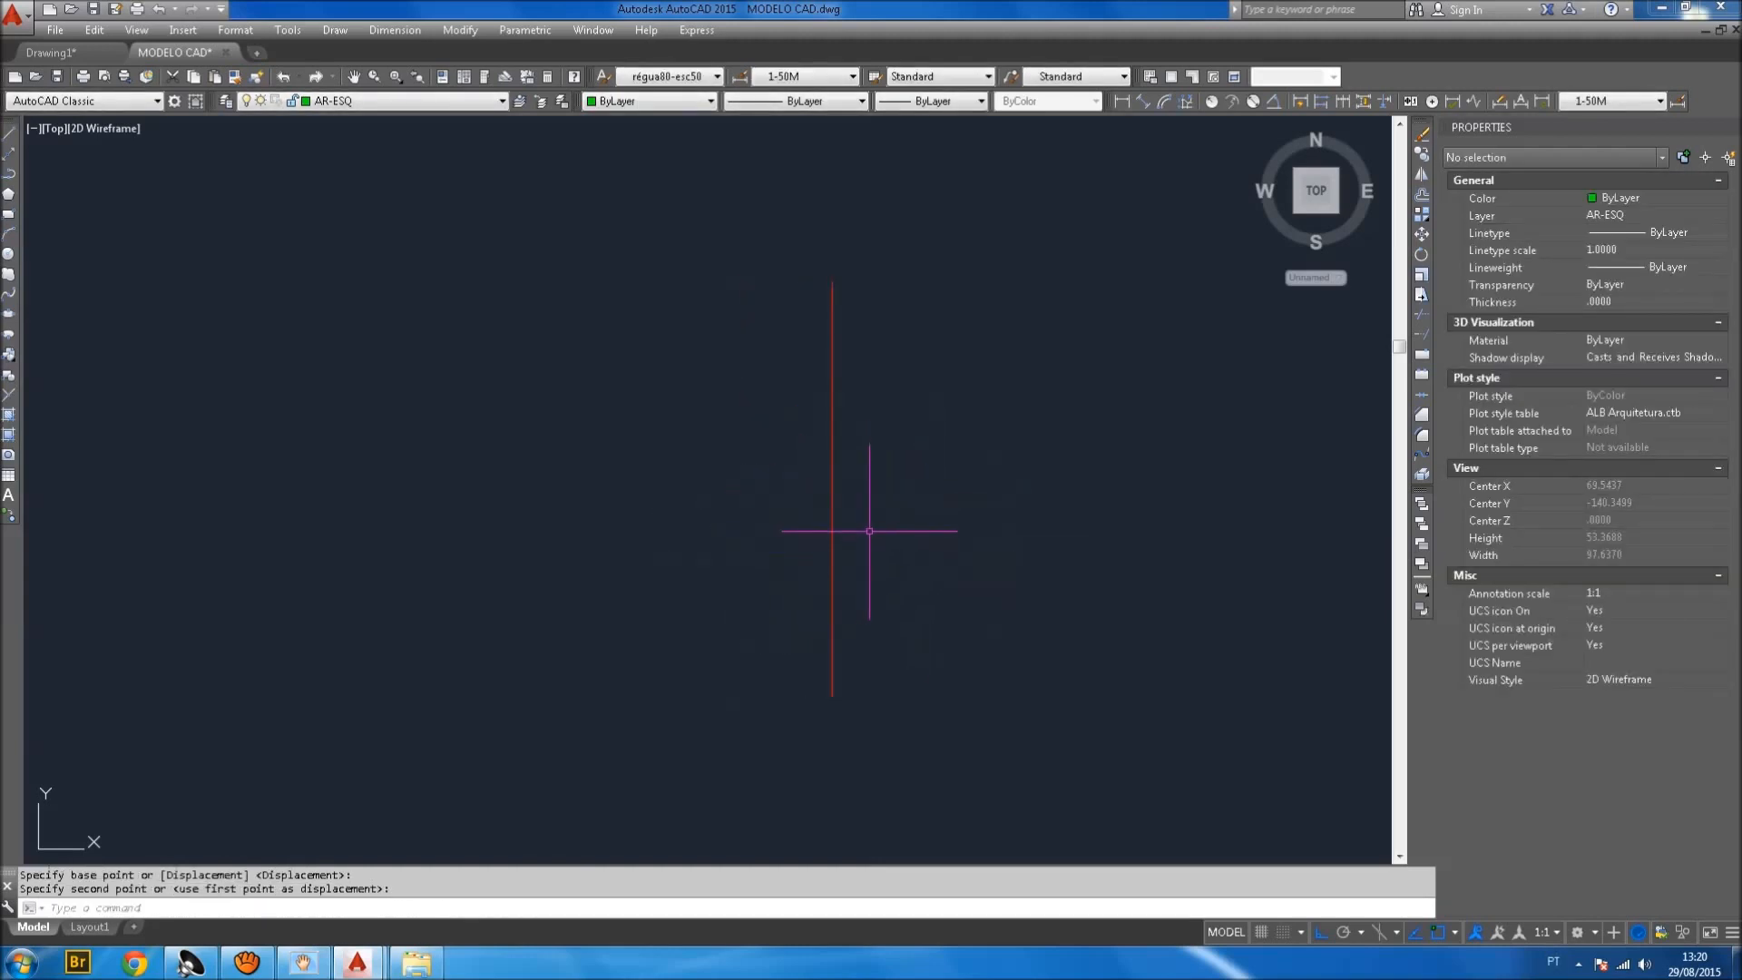
key(ctrl+z)
key(ctrl+z)
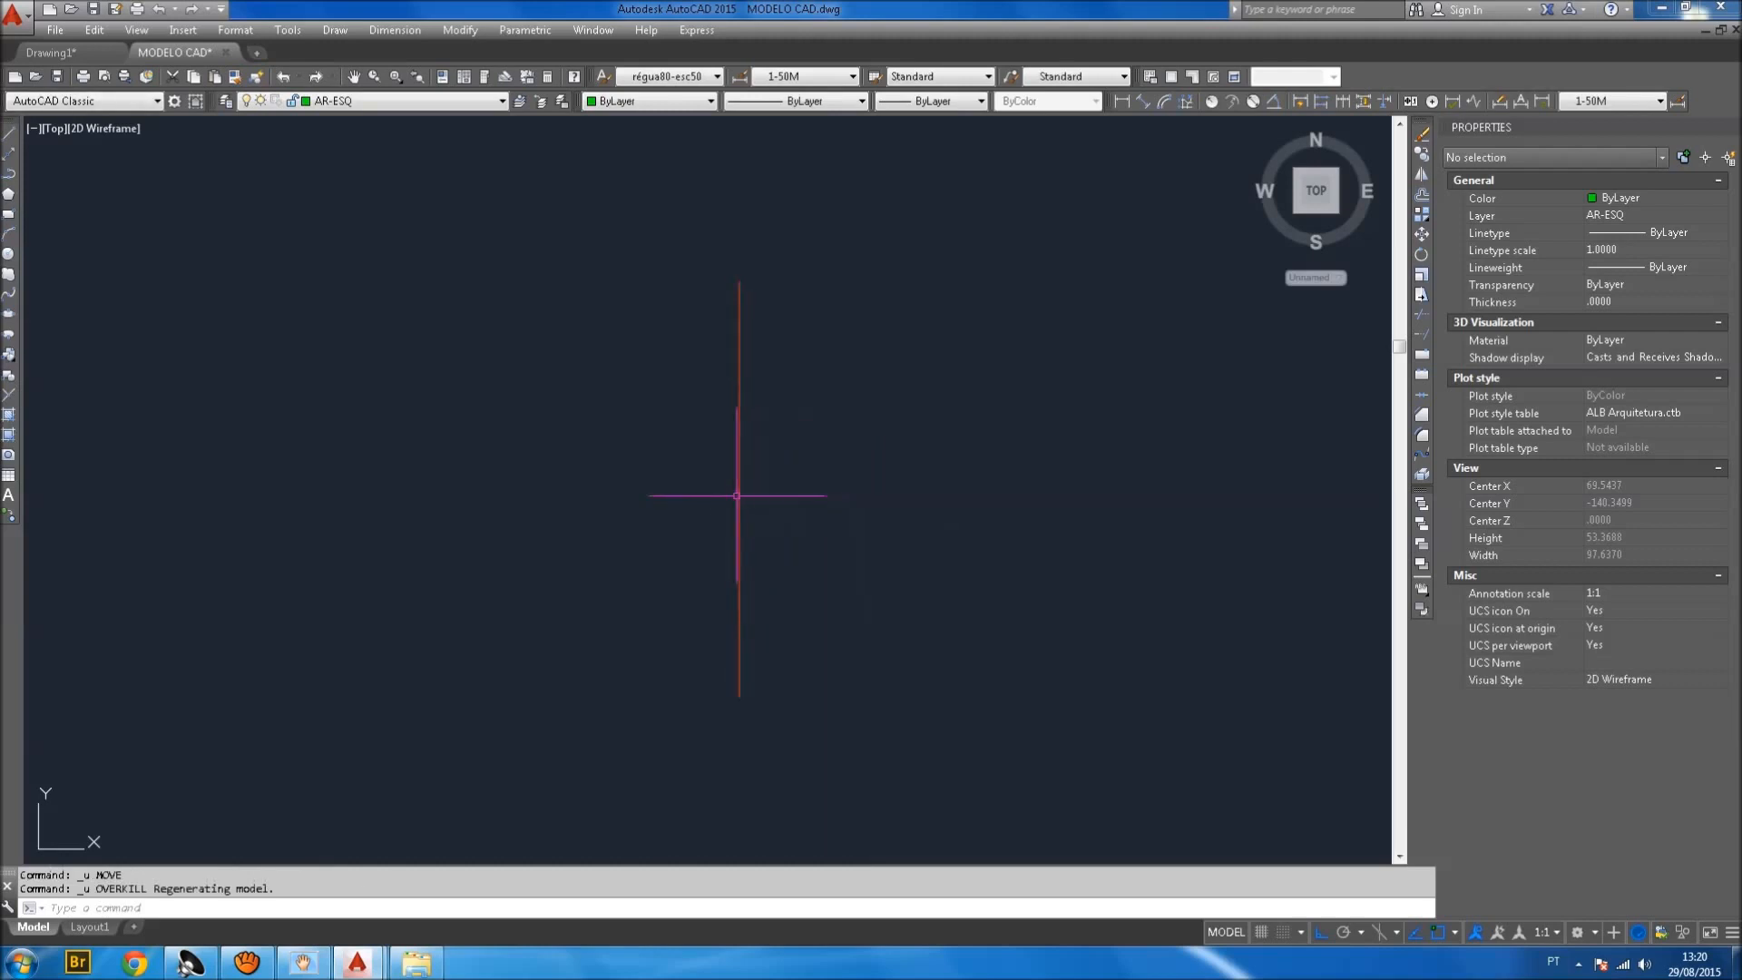
Move the red polyline slightly to the right of the restored green one and undo the move.
click(739, 494)
text(m)
key(Return)
click(812, 522)
click(839, 523)
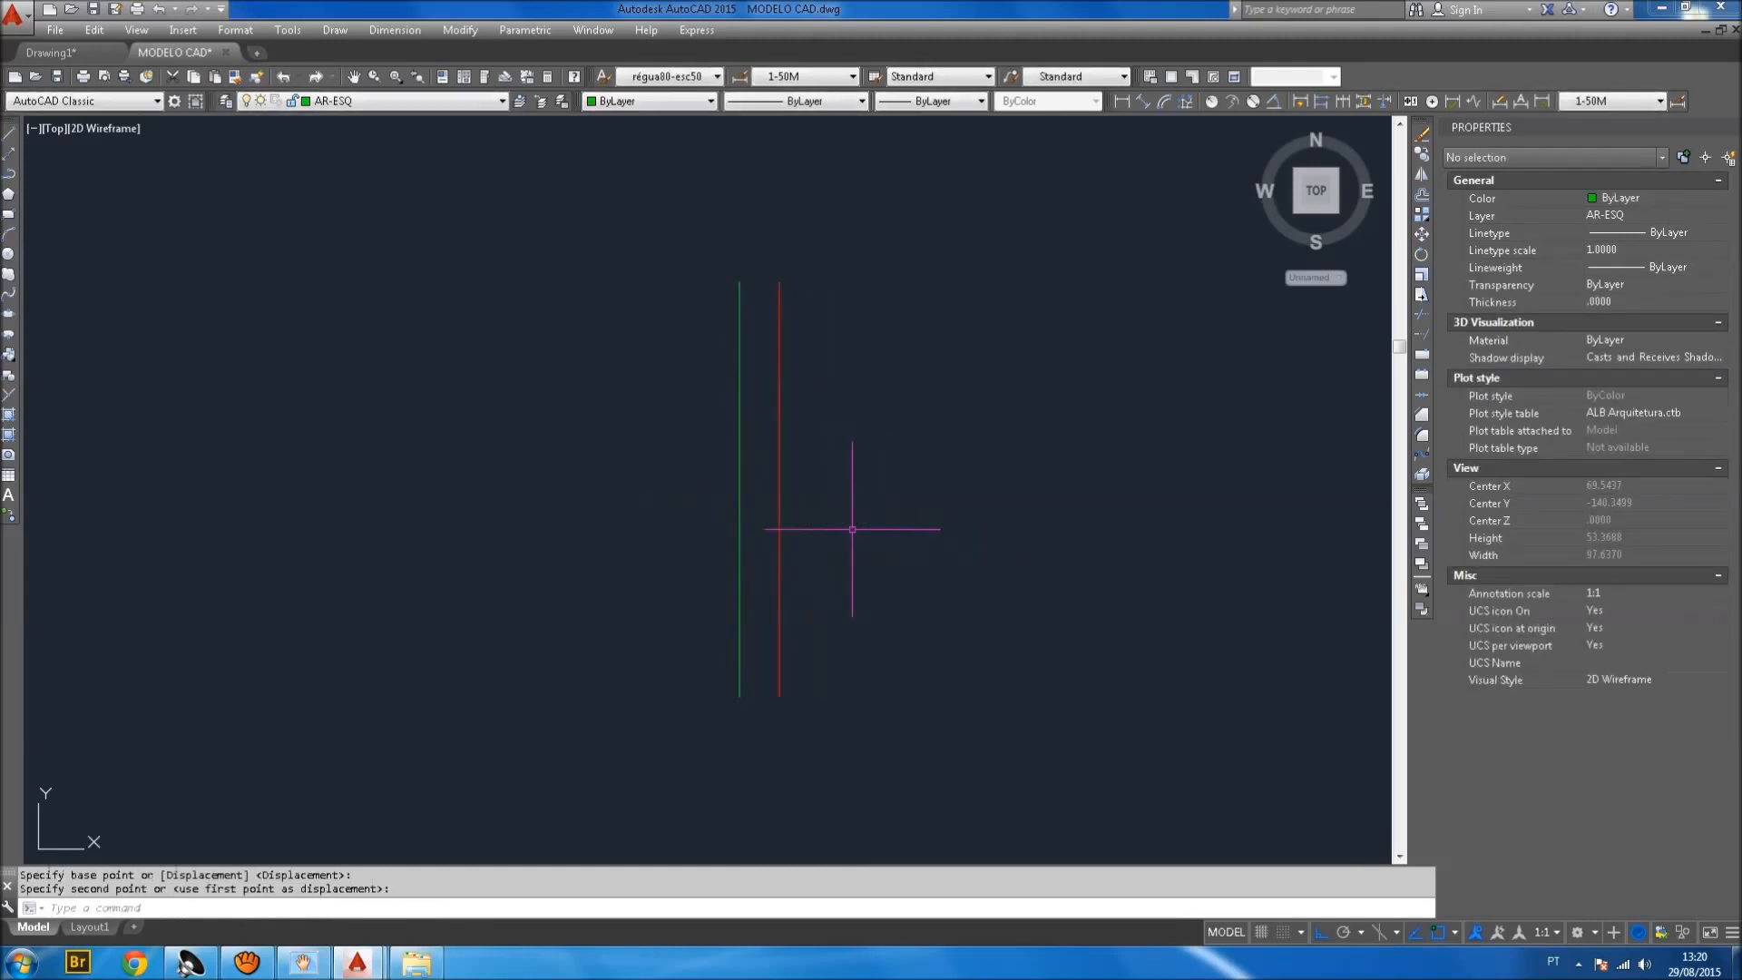
key(ctrl+z)
Run OVERKILL on both overlapping polylines, selected with a crossing window, ignoring color as a comparison property.
text(ov)
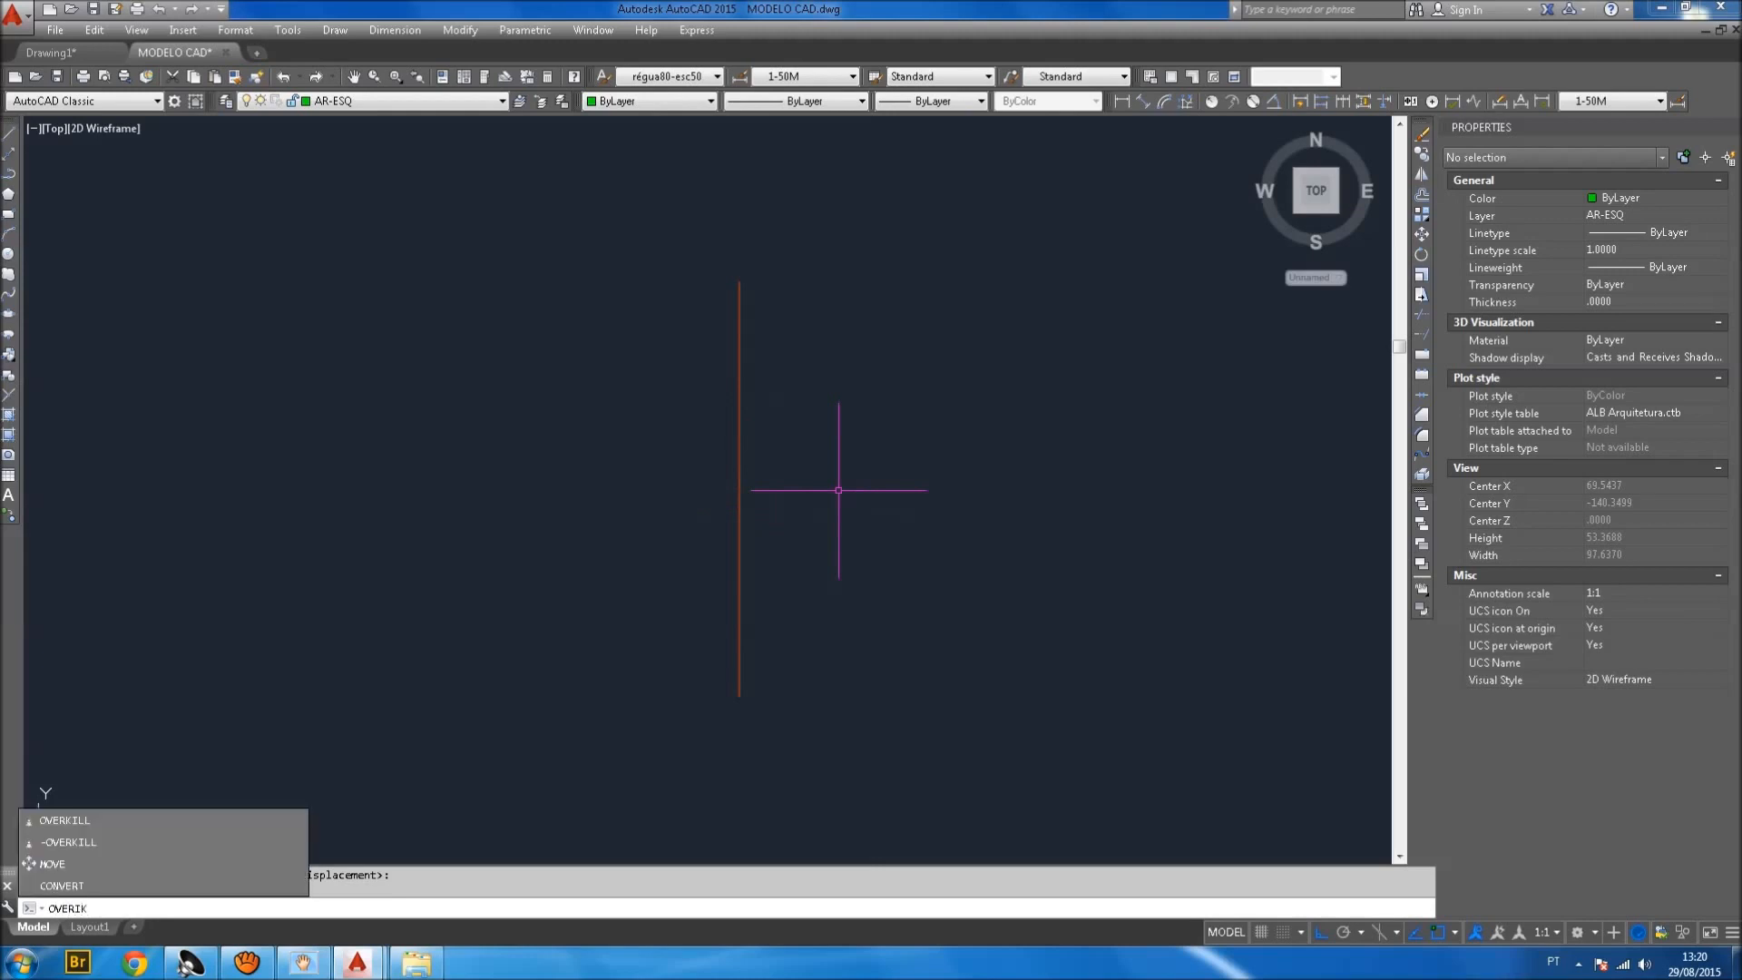
click(58, 819)
click(773, 715)
click(696, 270)
key(Return)
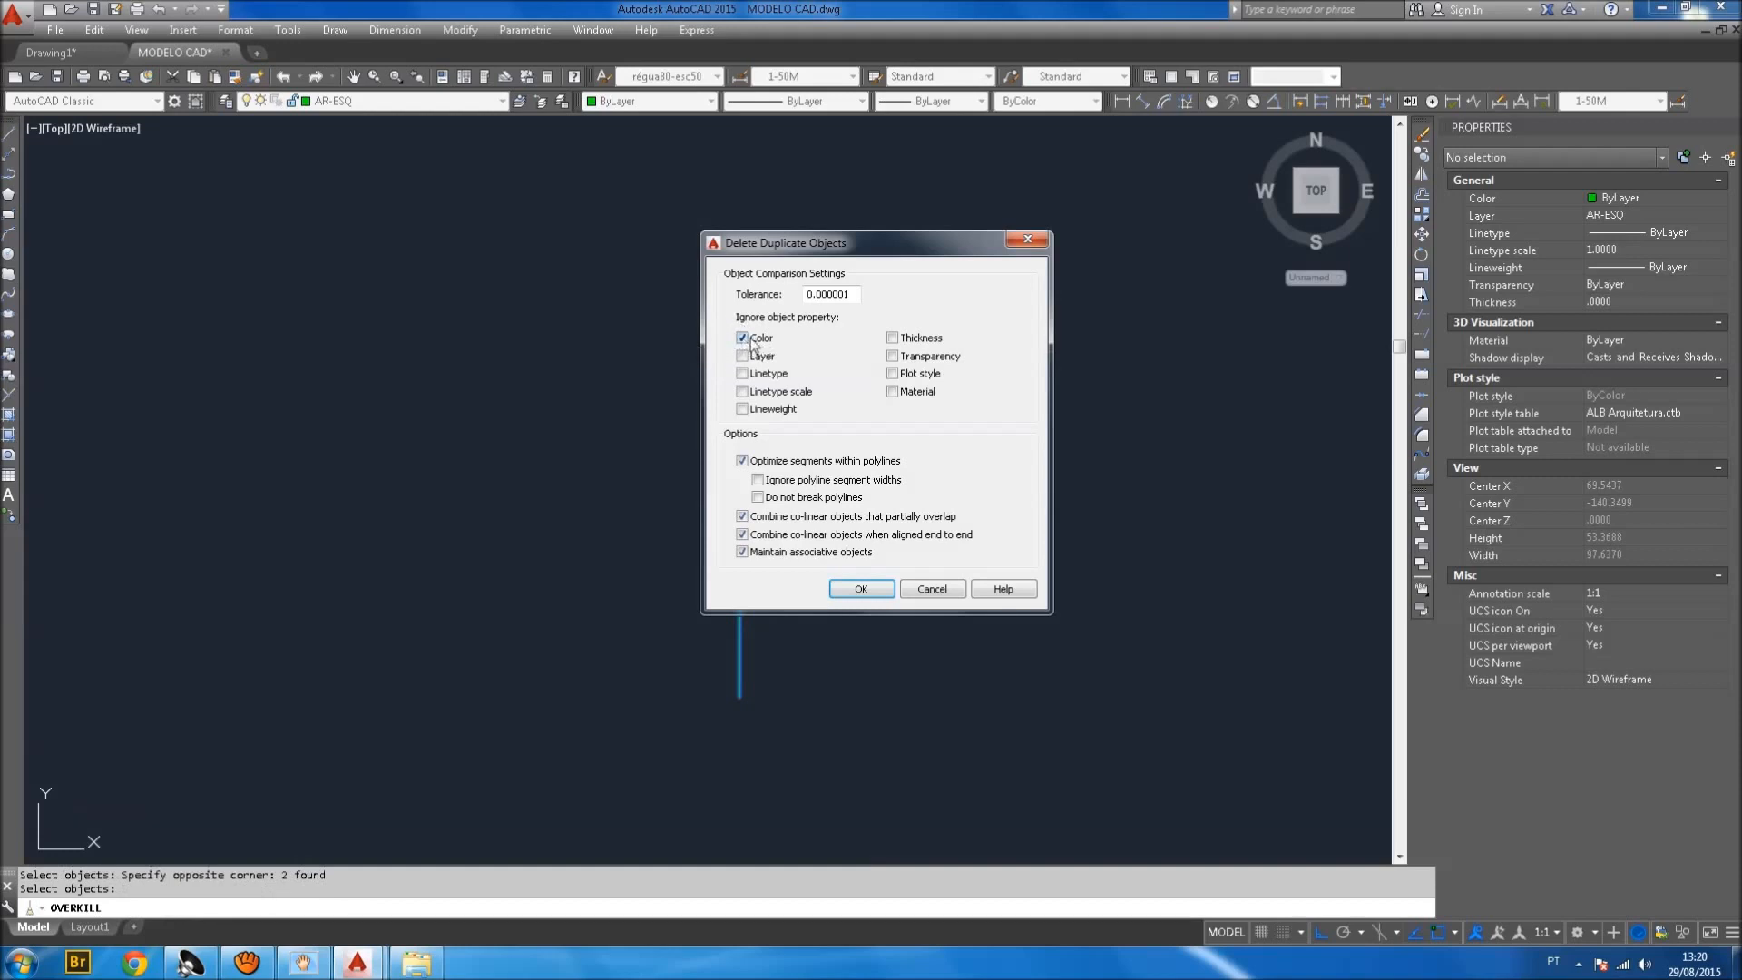
click(861, 590)
Move the remaining red polyline to the right to check that no duplicate is left under it.
click(739, 563)
text(m)
key(Return)
click(784, 573)
click(869, 567)
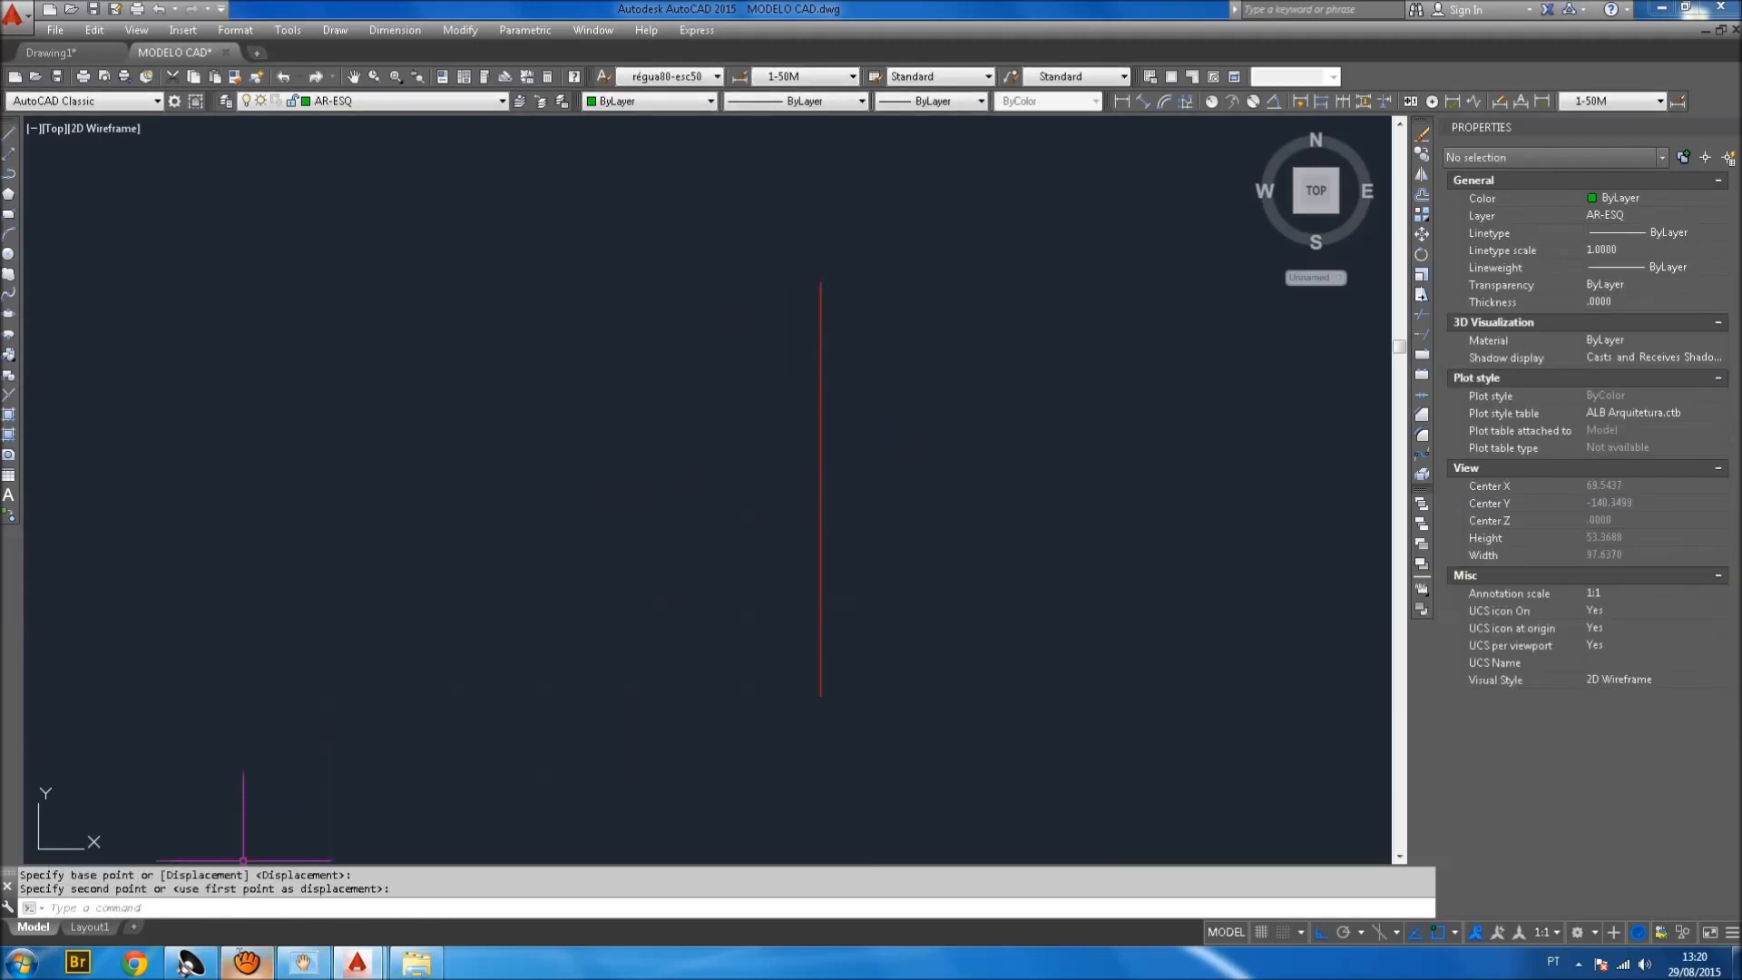
click(247, 962)
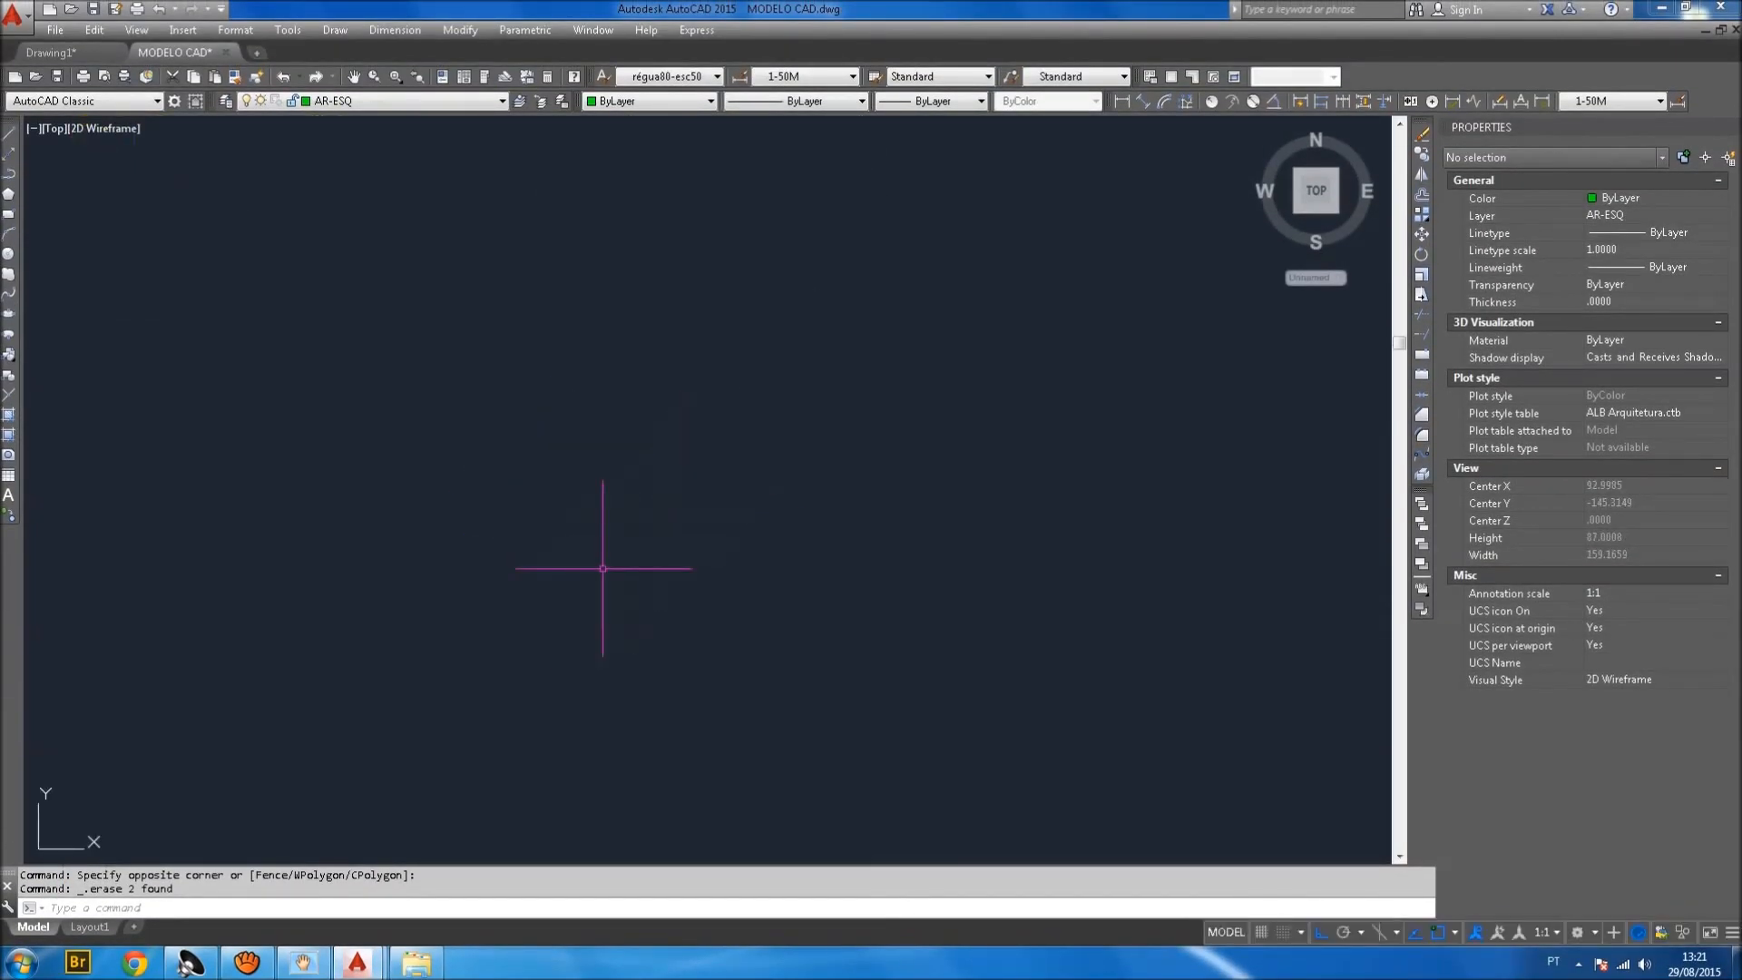
Draw a horizontal multiline about 13 units long in the empty area, with Zero justification, scale 0.03 and STANDARD style.
scroll(603, 568, down, 2)
middle_drag(589, 453, 874, 435)
scroll(659, 411, up, 2)
middle_drag(640, 473, 678, 519)
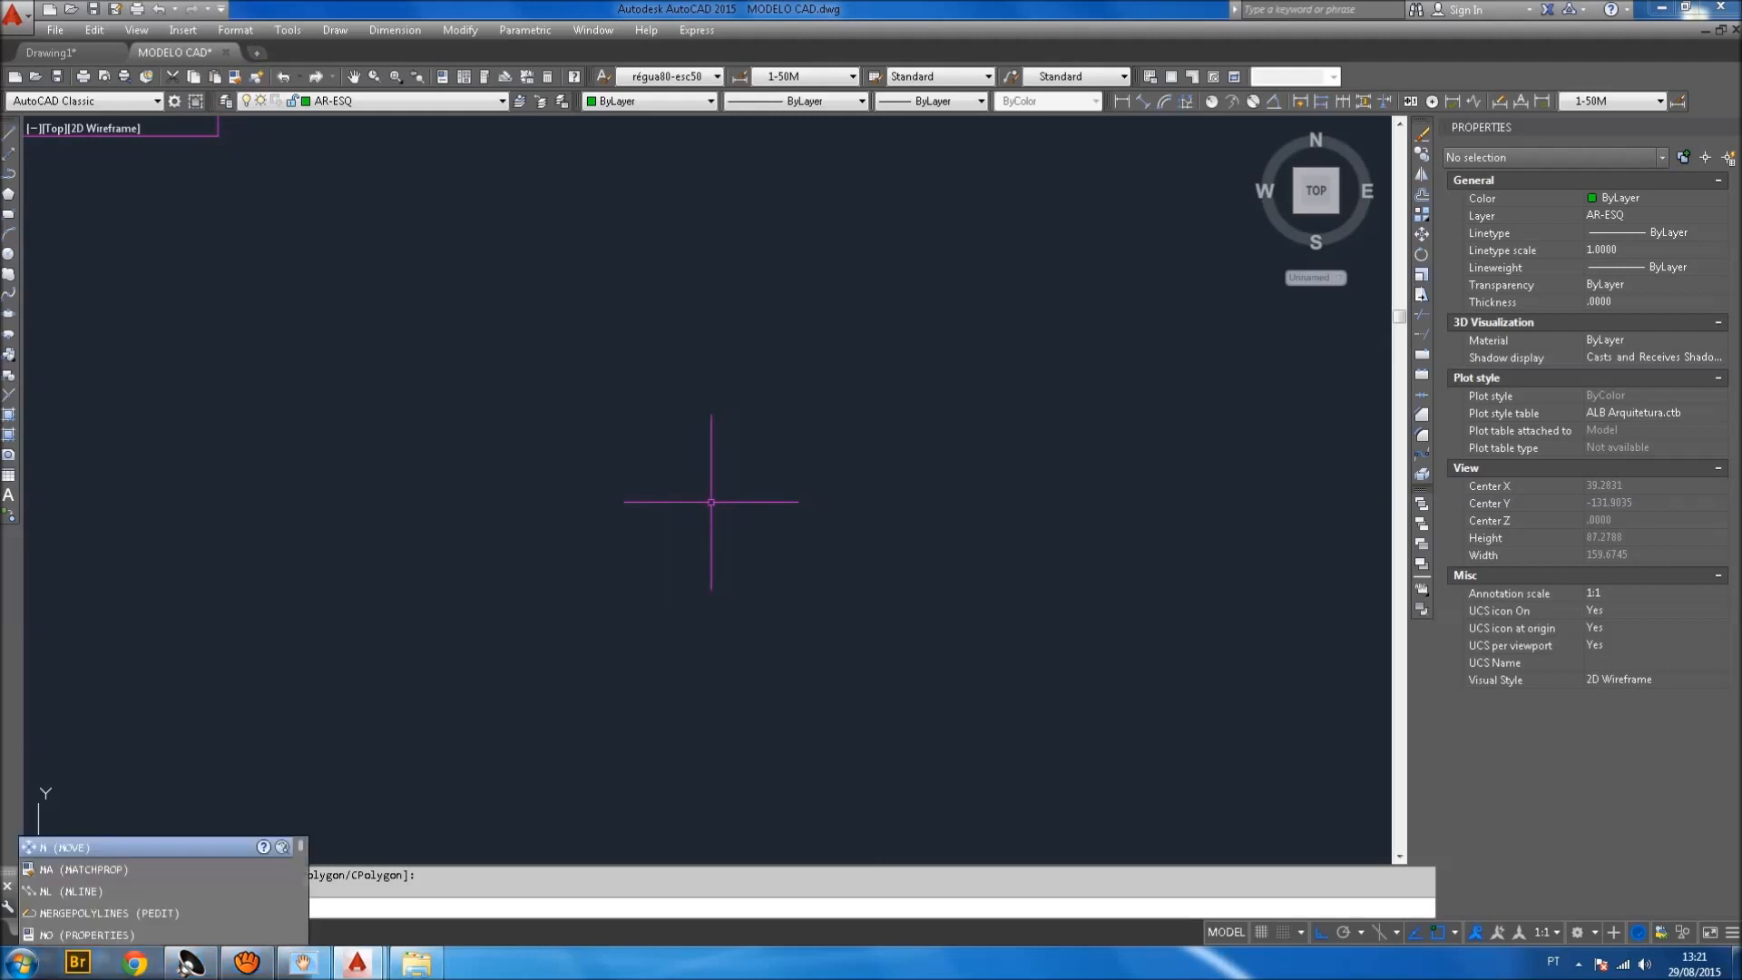
text(L)
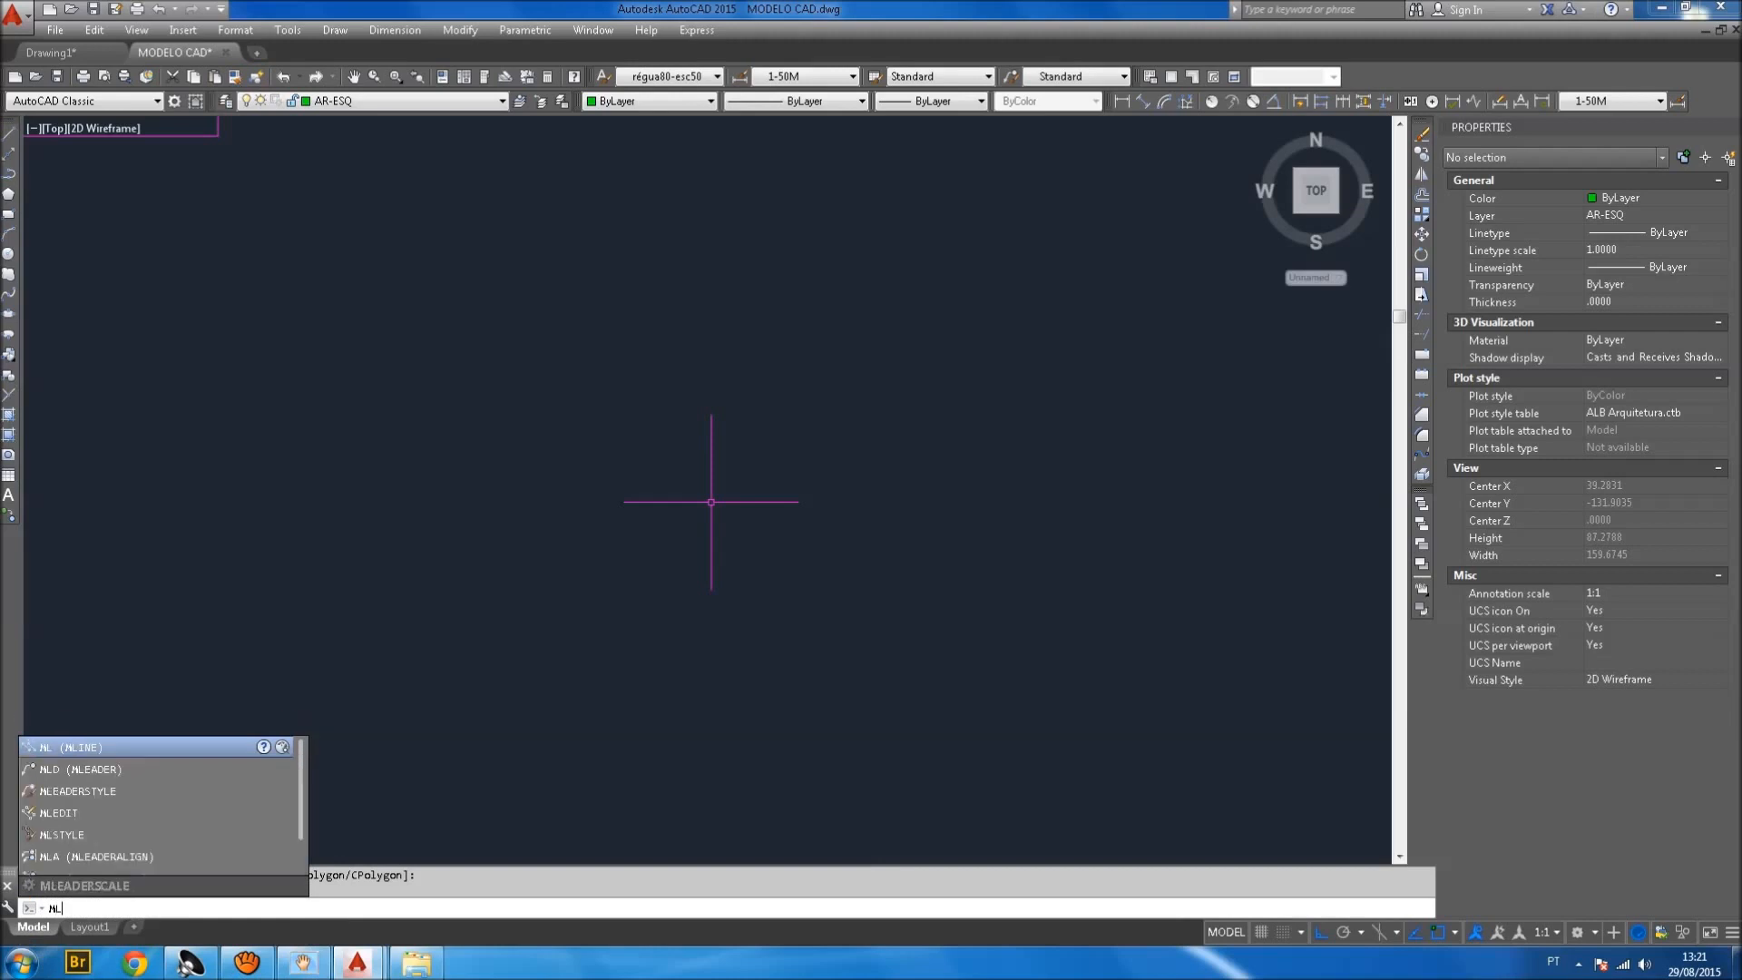
click(103, 749)
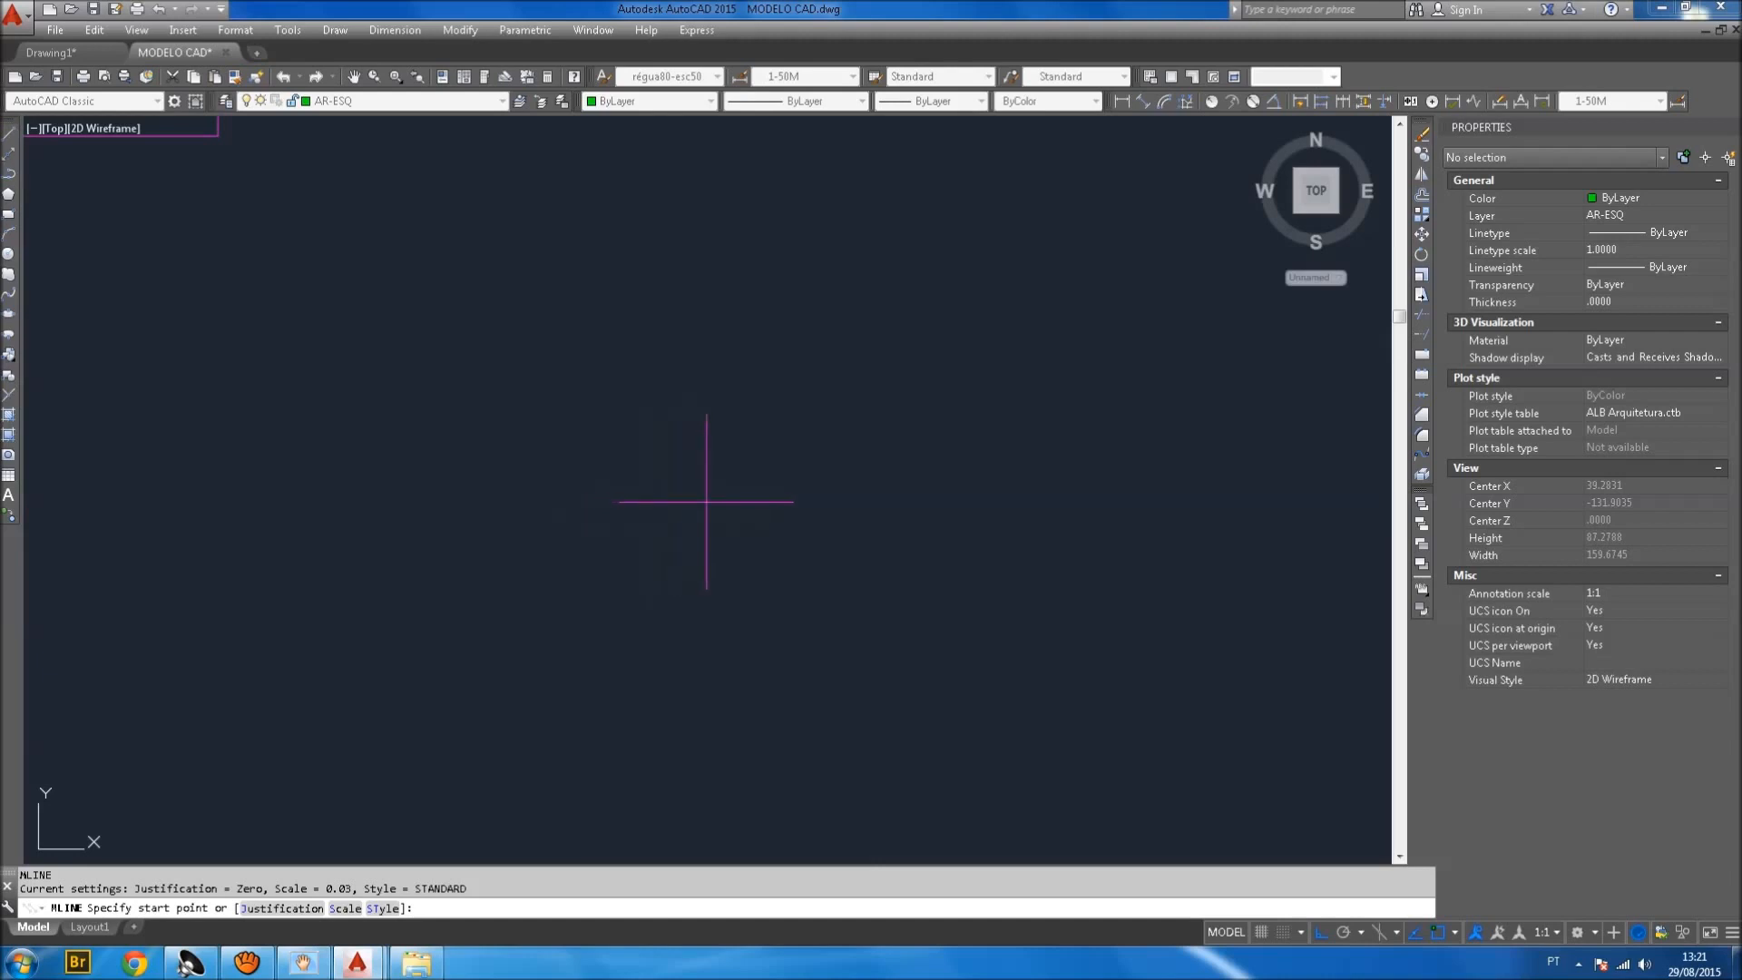
click(560, 523)
scroll(703, 519, up, 5)
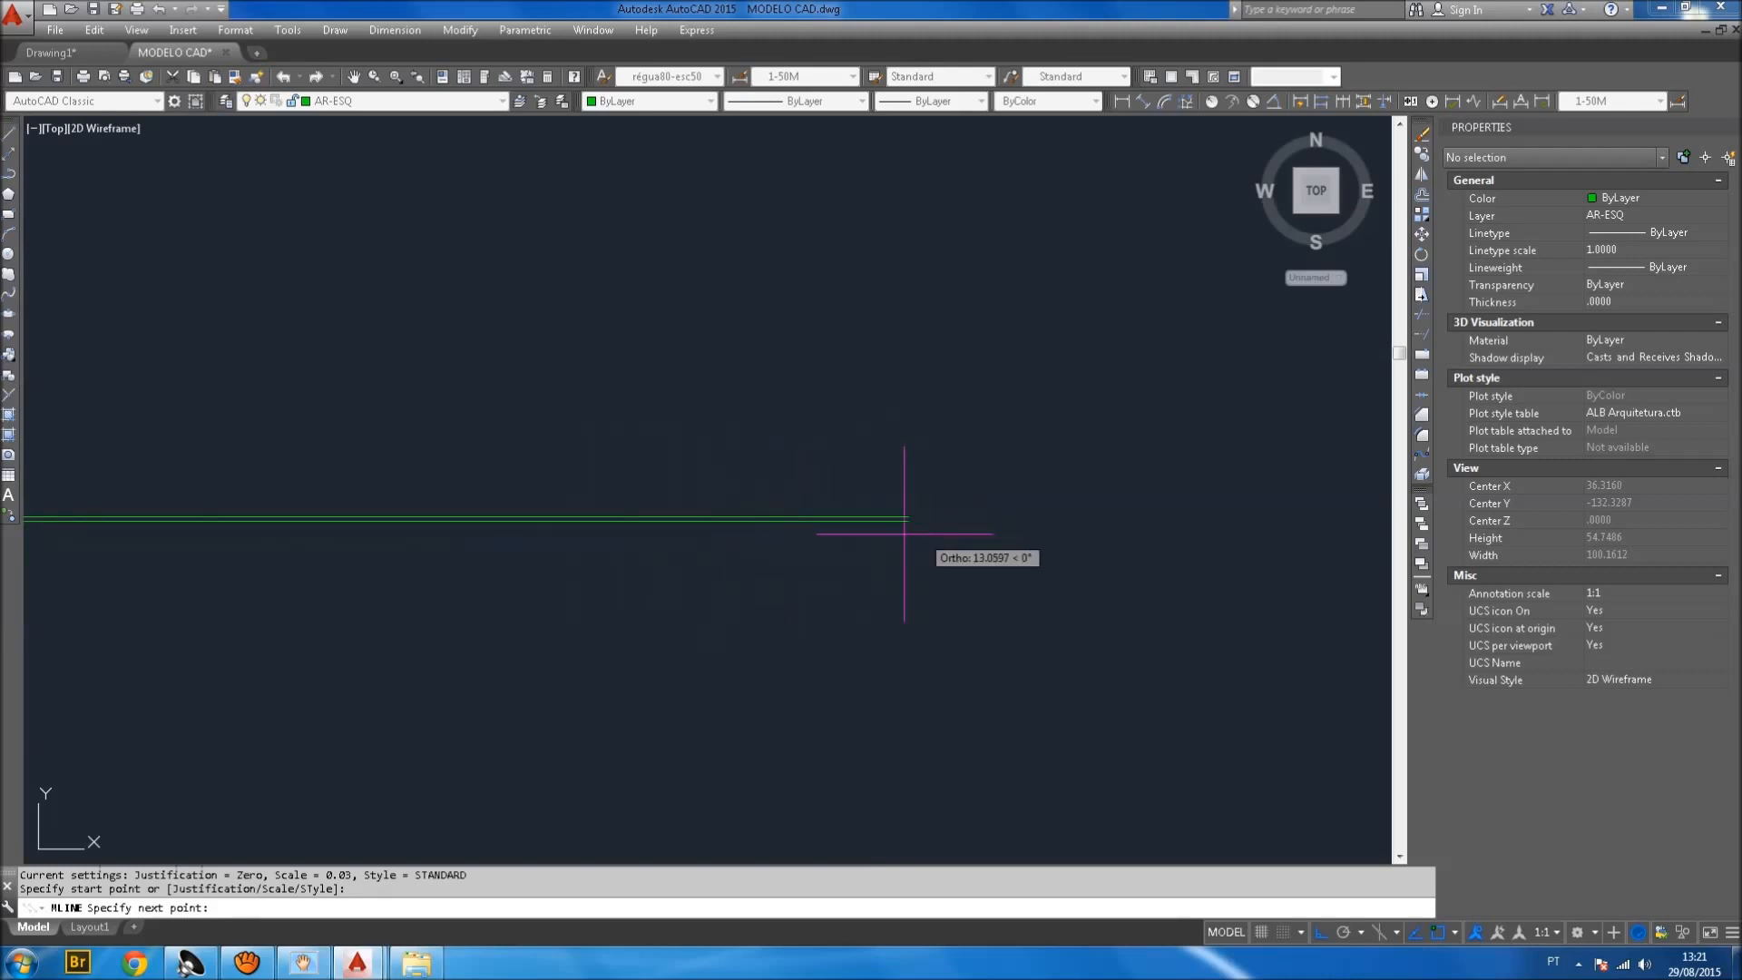
click(866, 544)
key(Escape)
Select the horizontal multiline and examine its two parallel lines up close.
scroll(835, 533, up, 8)
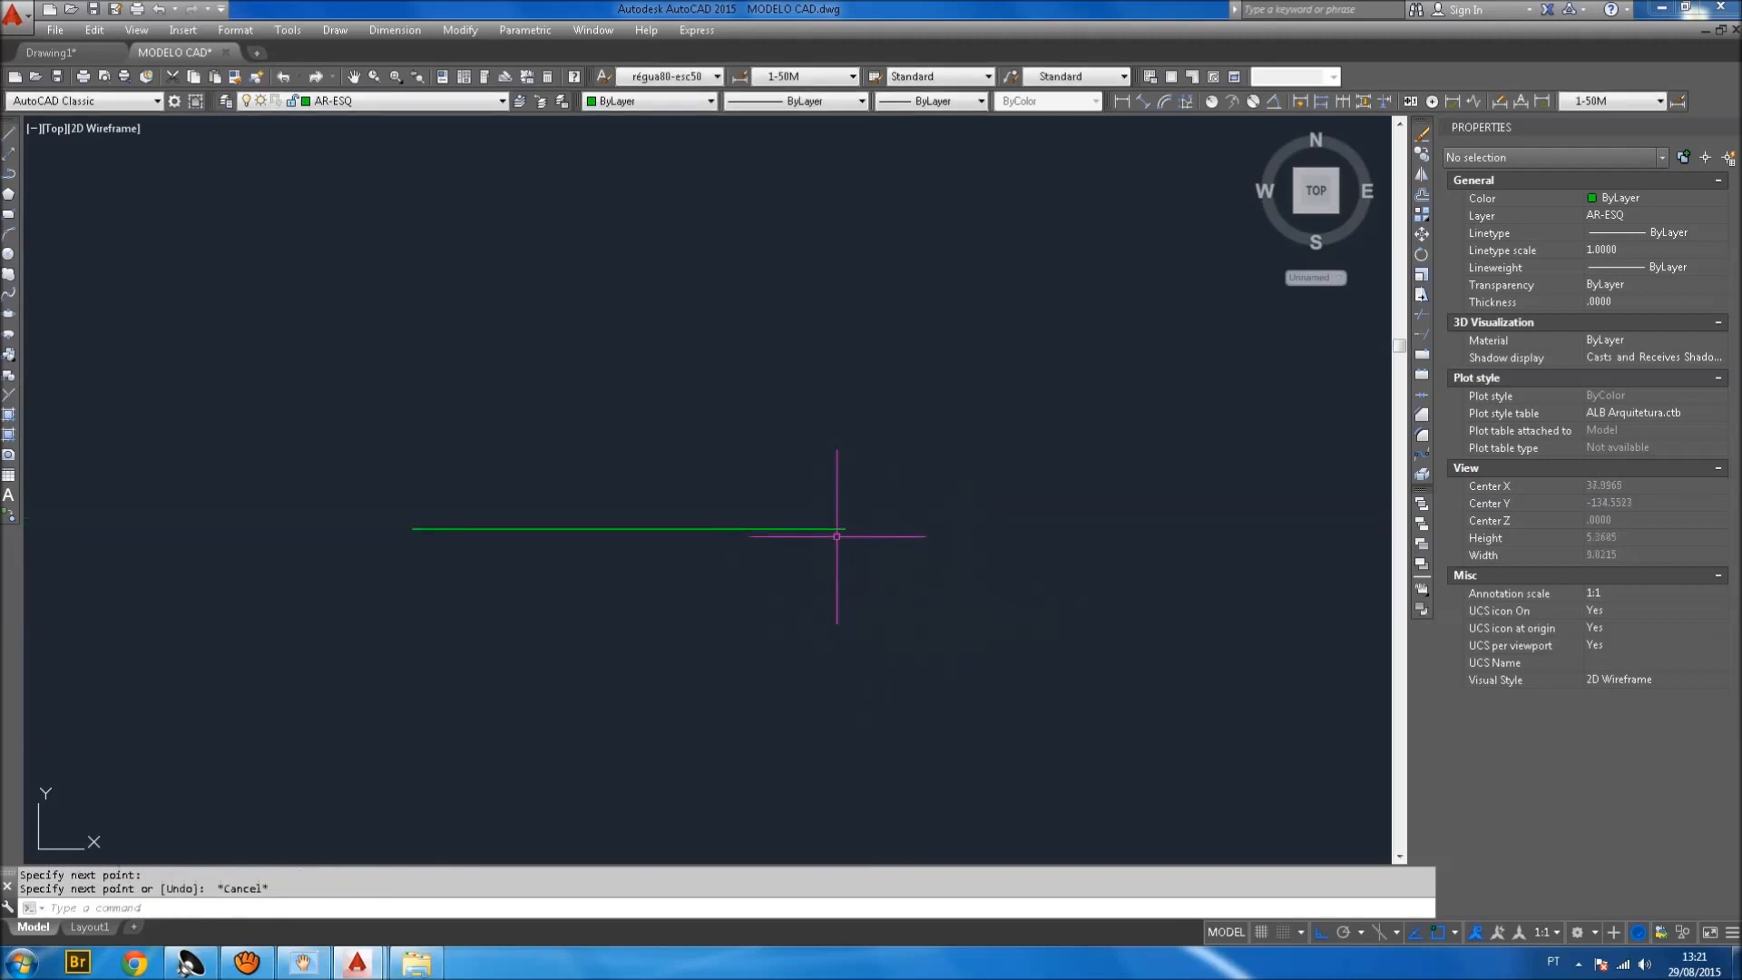
click(753, 553)
key(Escape)
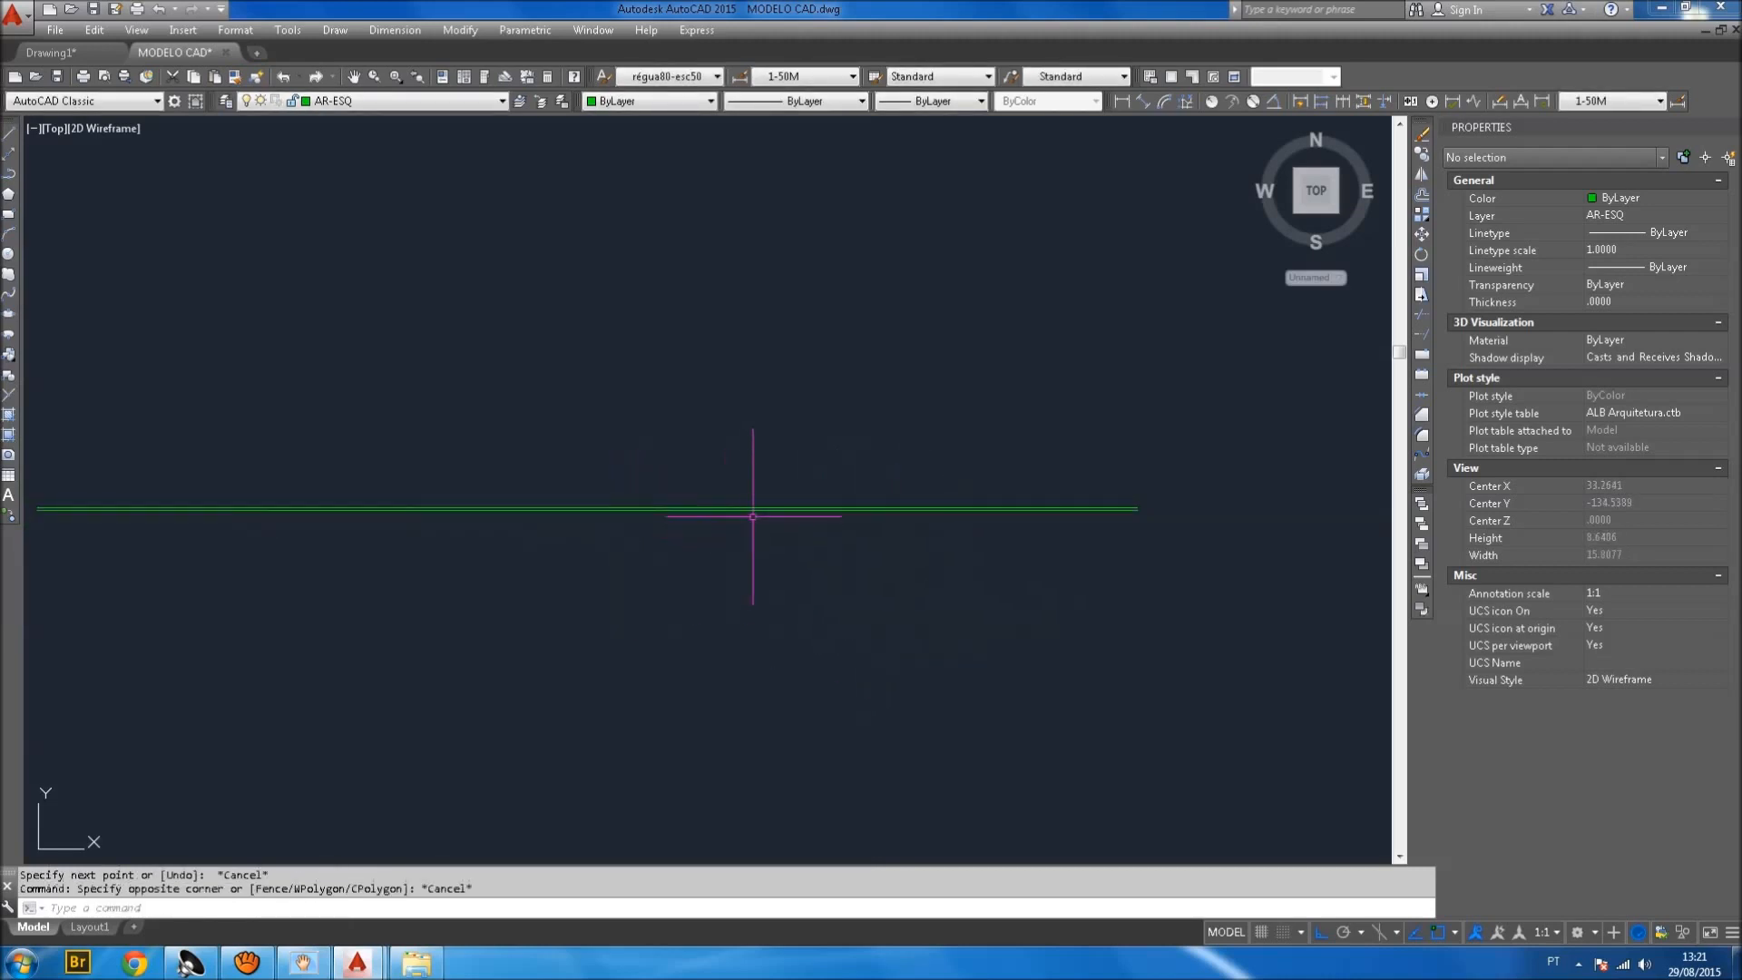
click(753, 508)
scroll(1025, 513, up, 5)
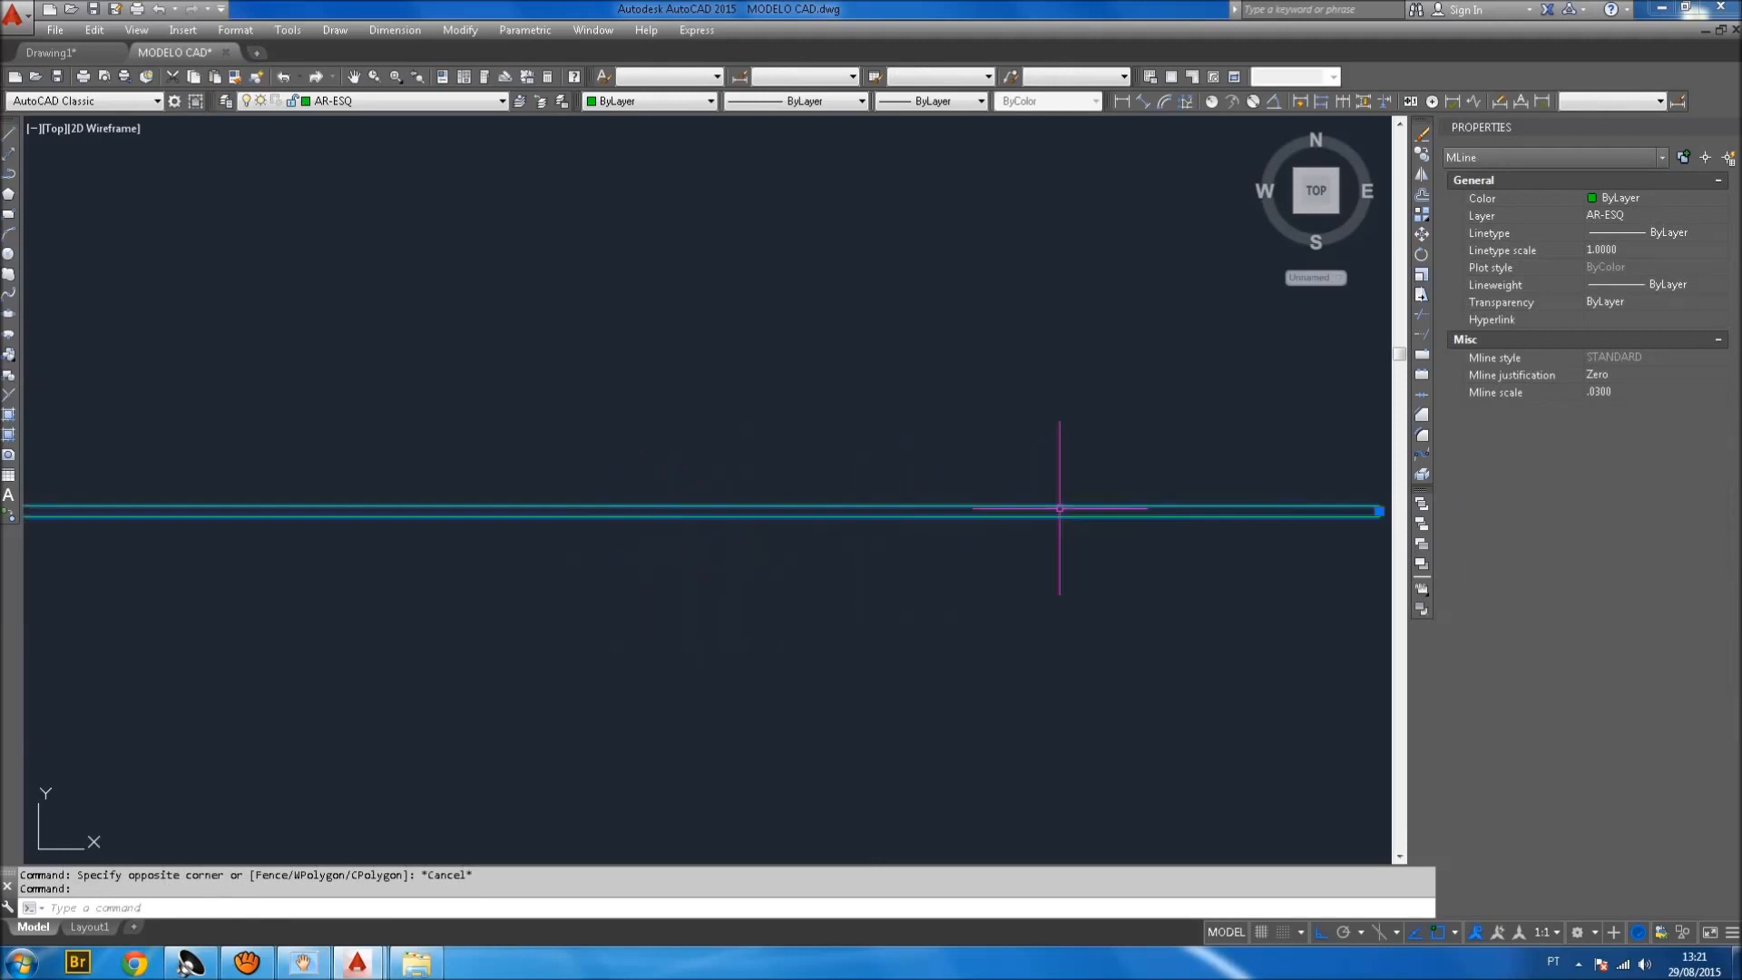
Explode the horizontal multiline and select its resulting lines one at a time to check that they are separate.
key(Escape)
click(1152, 530)
middle_drag(1145, 601, 938, 596)
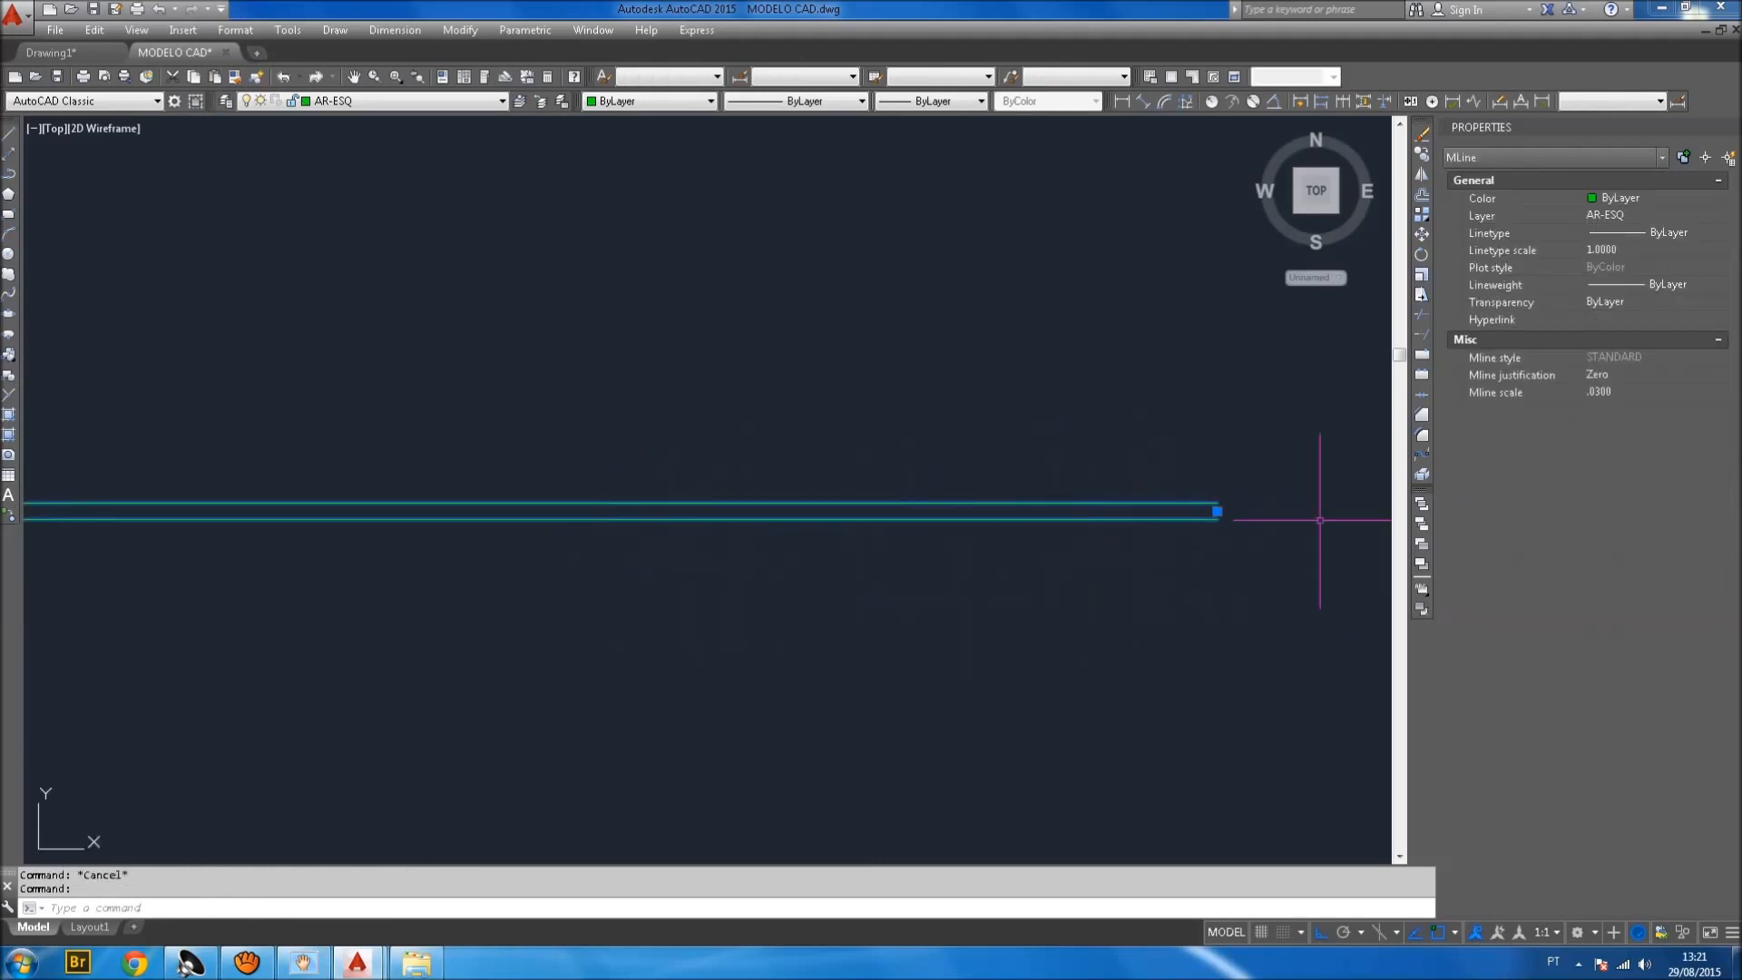
click(1429, 475)
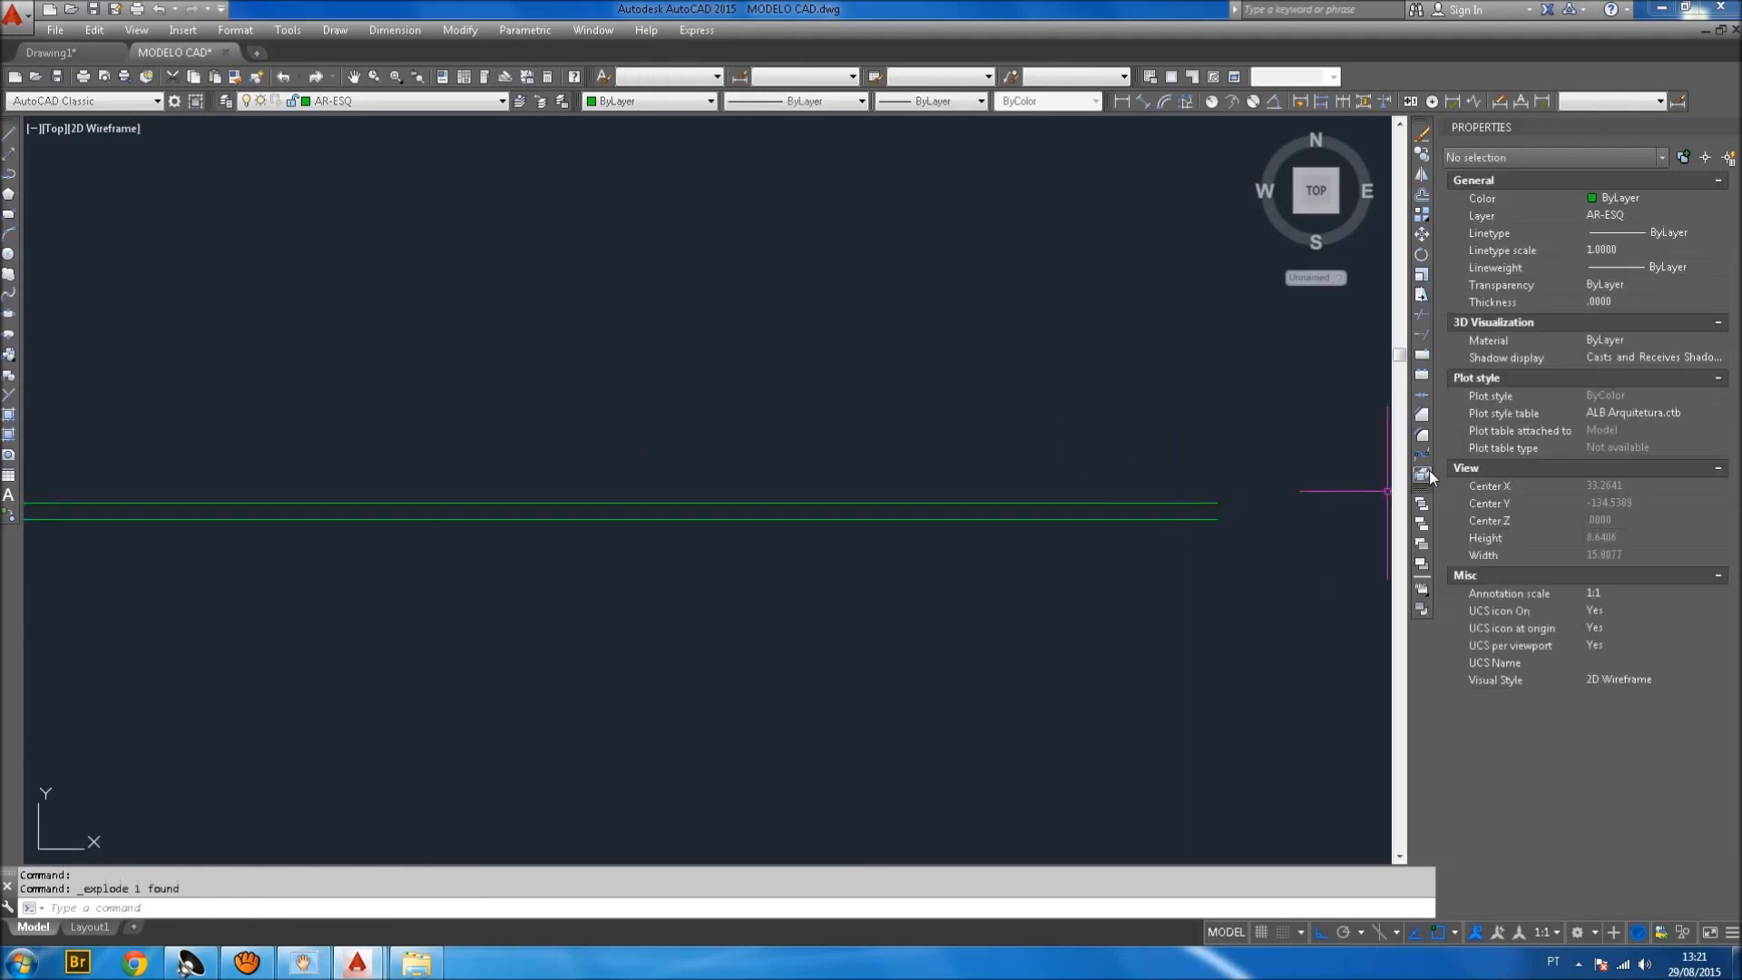
click(1205, 538)
click(1160, 517)
key(Escape)
click(1225, 507)
click(1175, 480)
key(Escape)
Erase both parallel lines left from the exploded multiline.
click(1231, 548)
click(1127, 478)
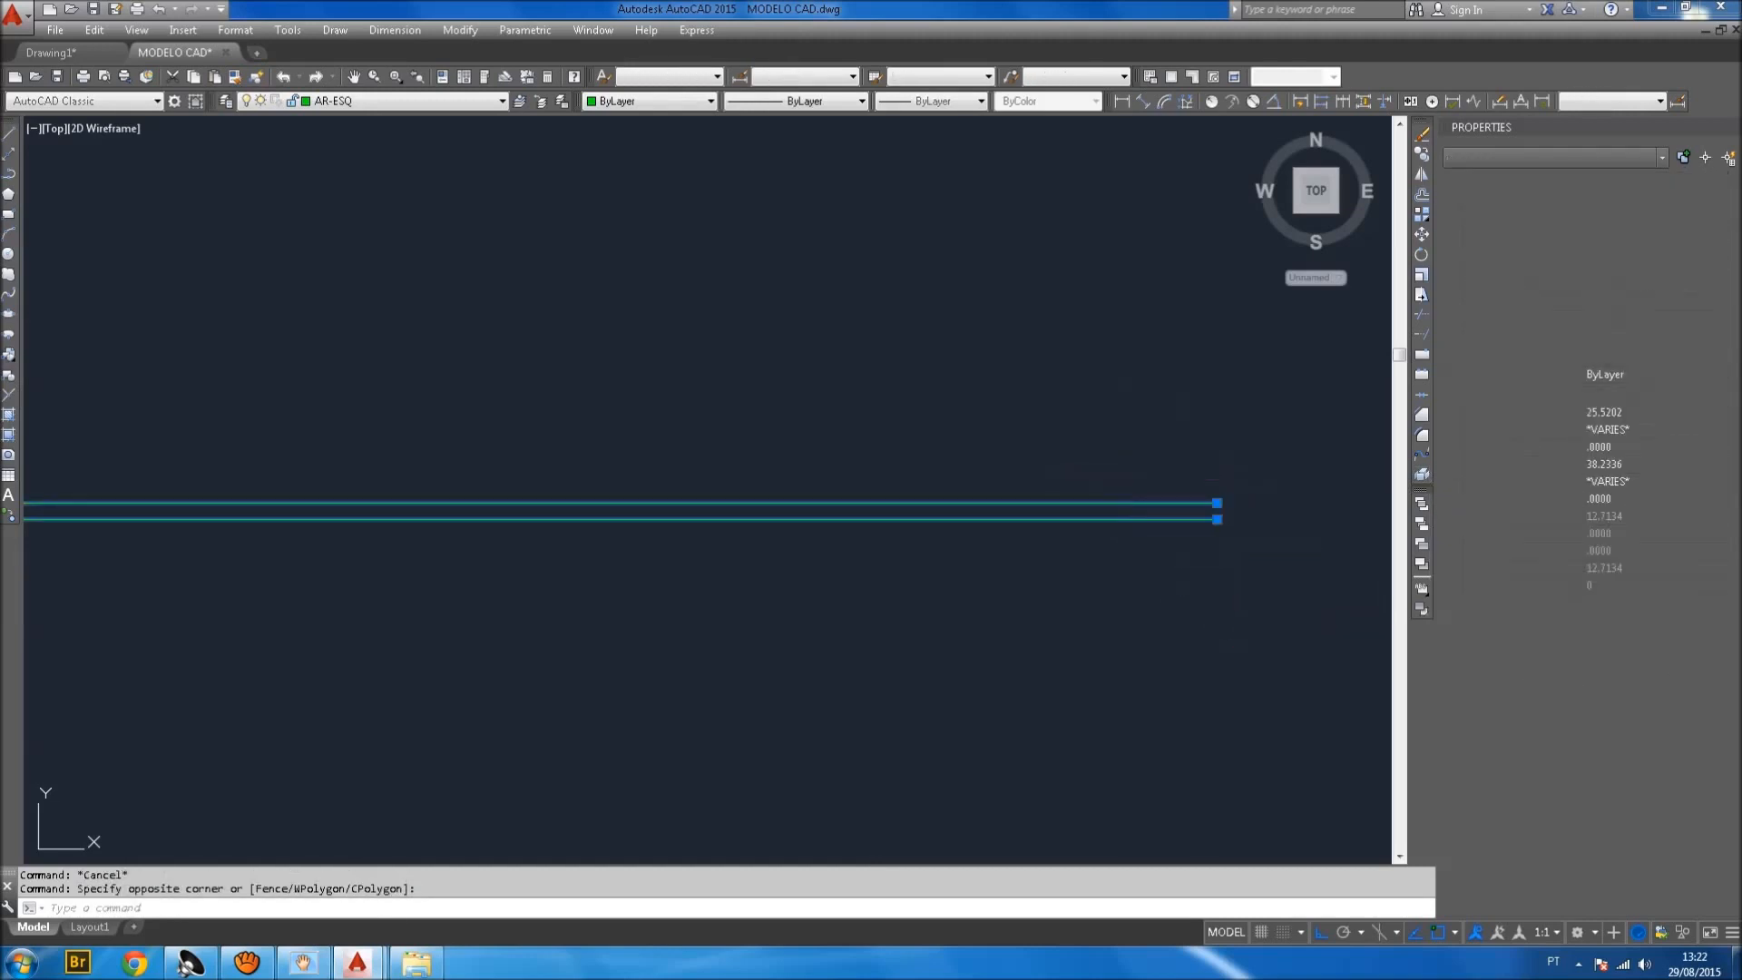
key(Delete)
key(Escape)
scroll(726, 454, down, 5)
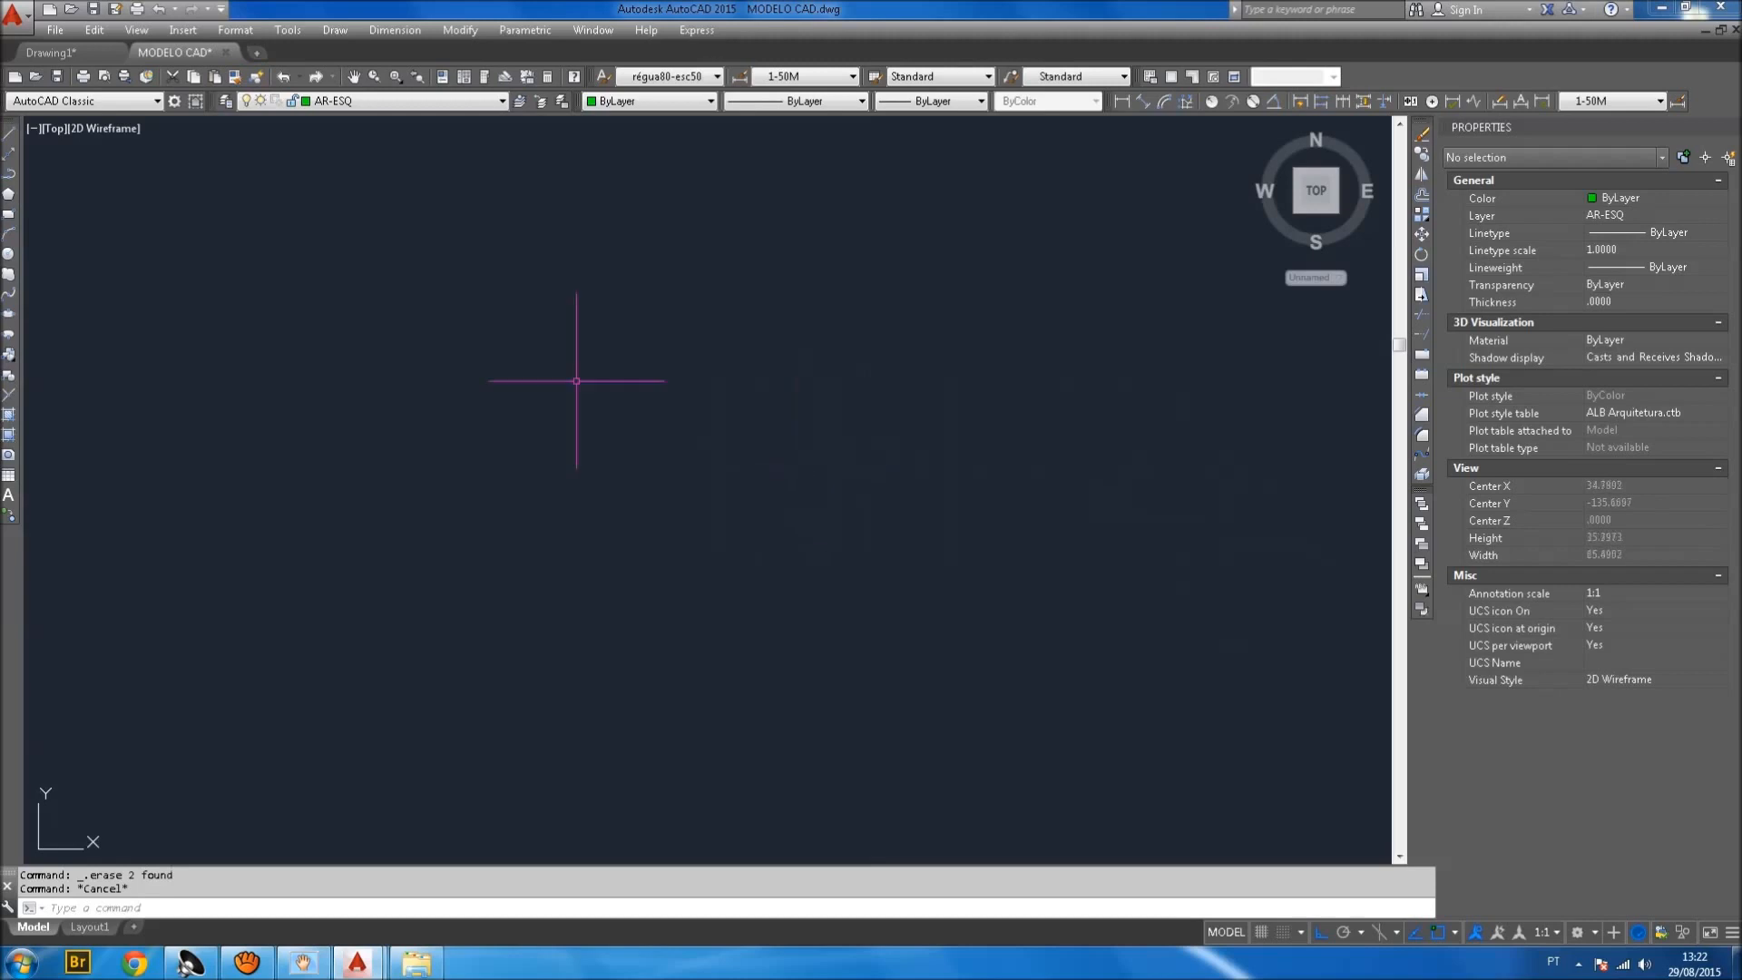
Draw a horizontal polyline about 10 units long in the empty area.
click(9, 172)
click(527, 339)
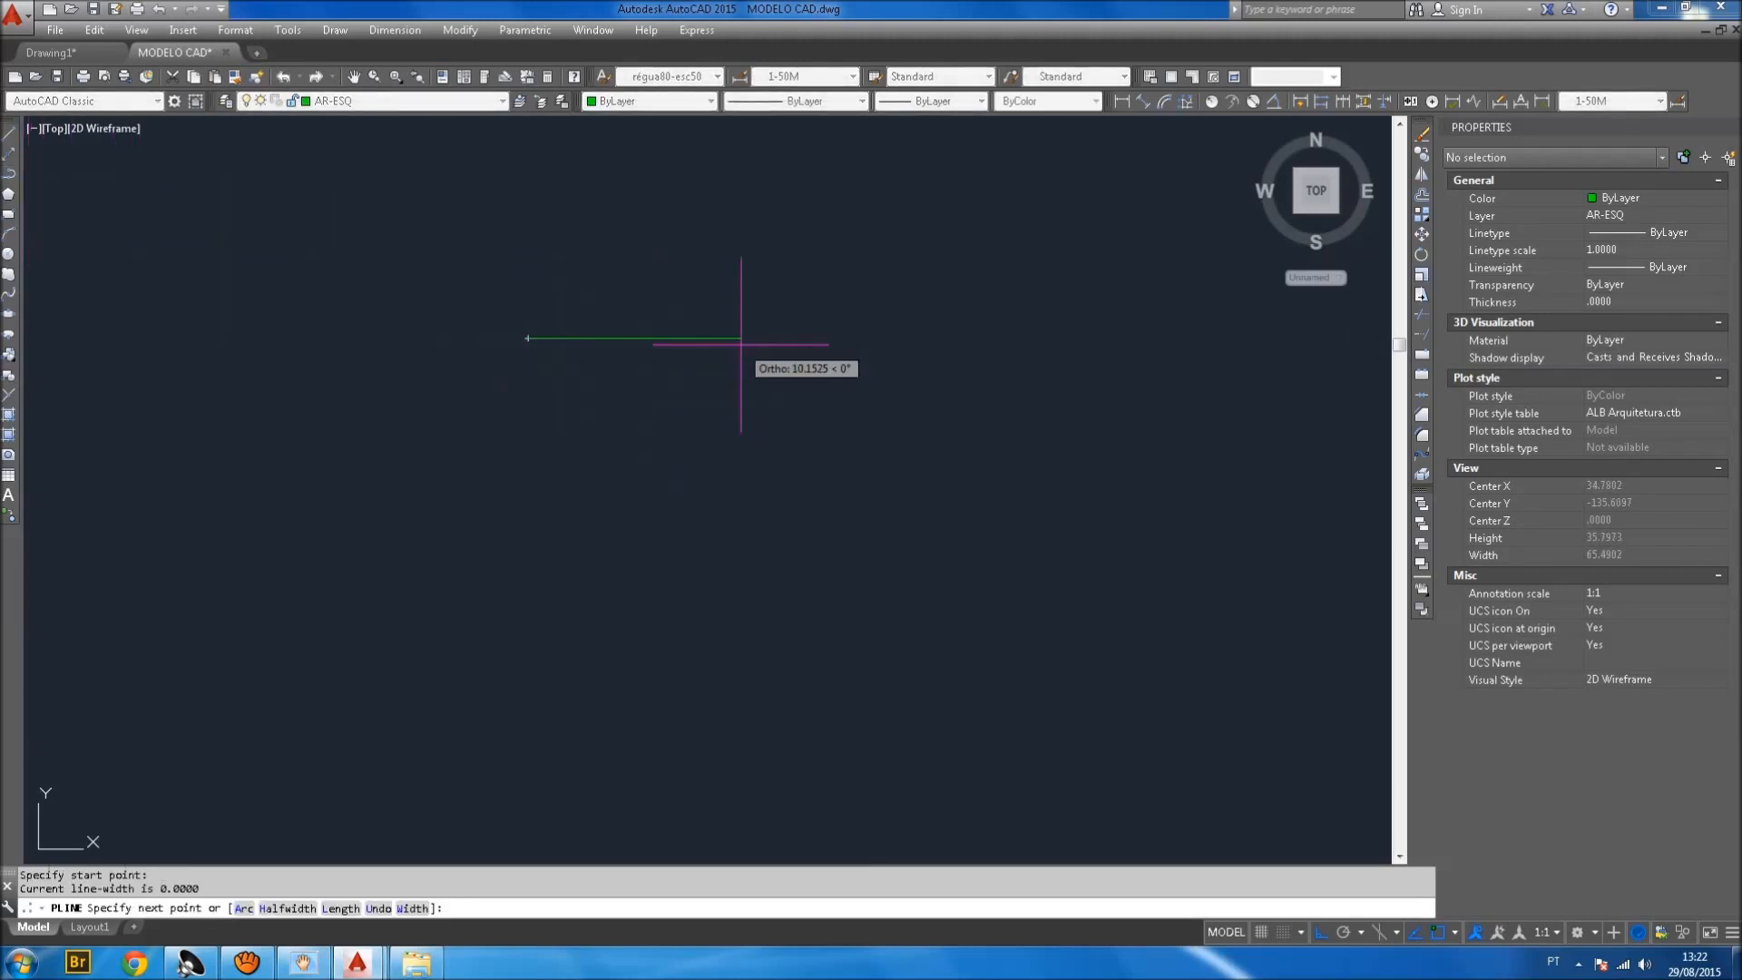
click(742, 338)
key(Escape)
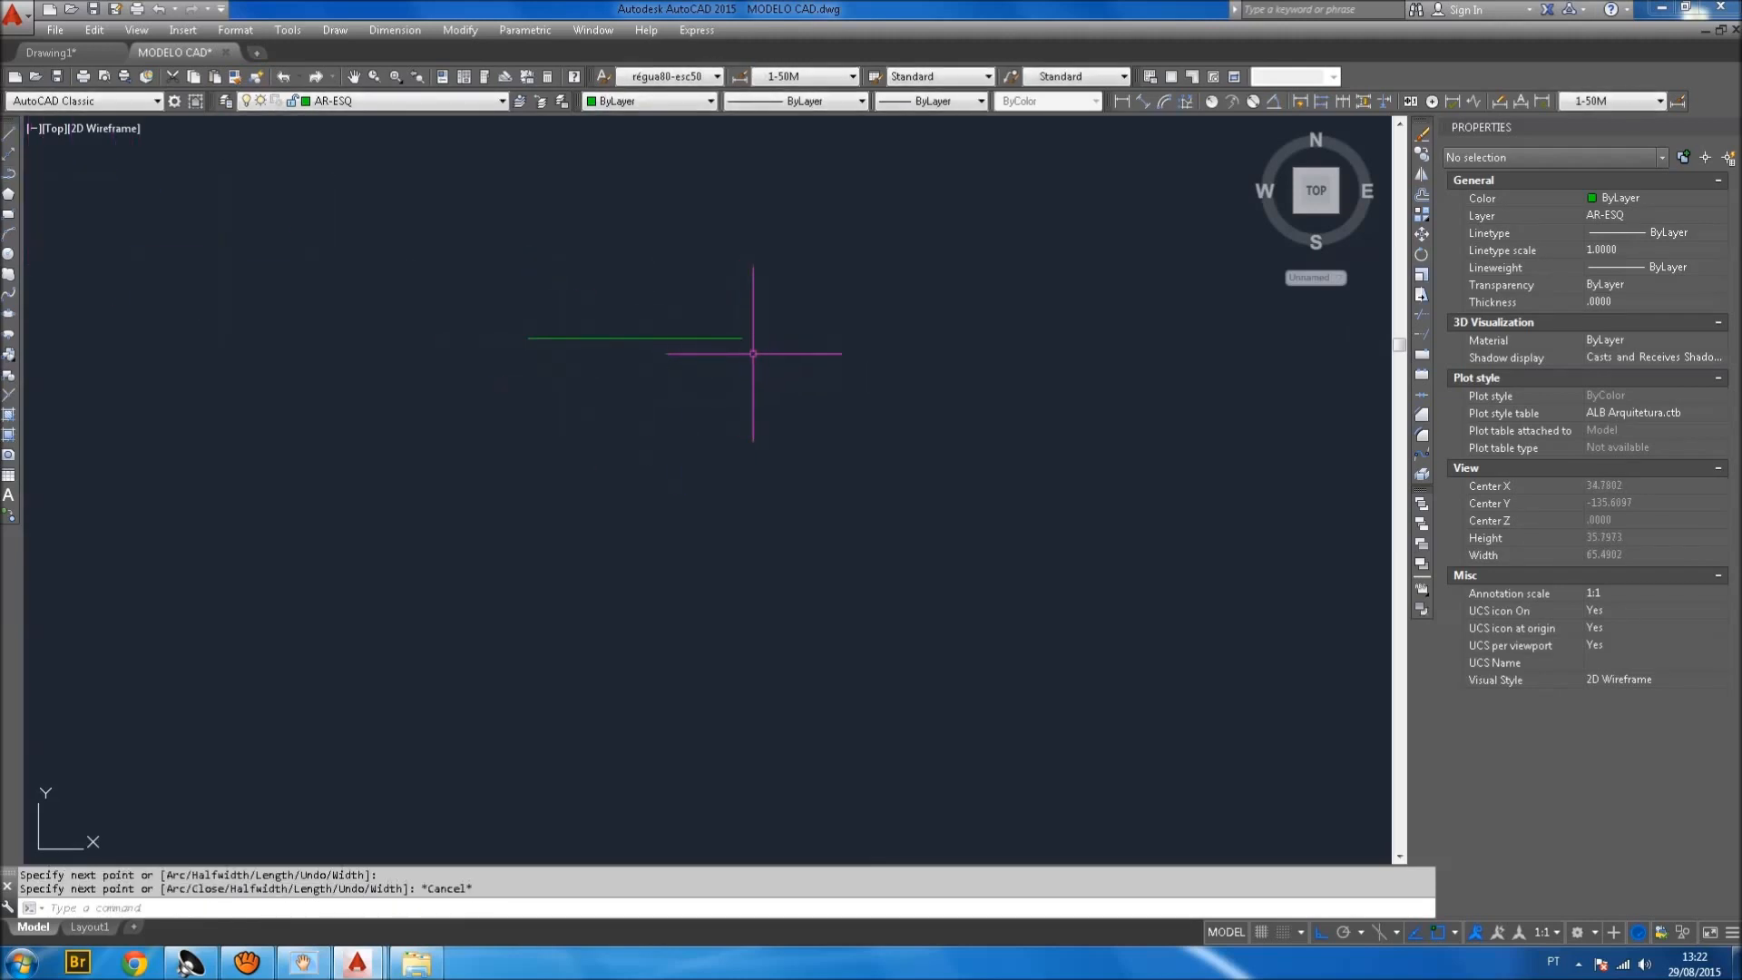
Offset the horizontal polyline 0.15 units downward to form a wall.
text(o)
key(Return)
text(.15)
key(Return)
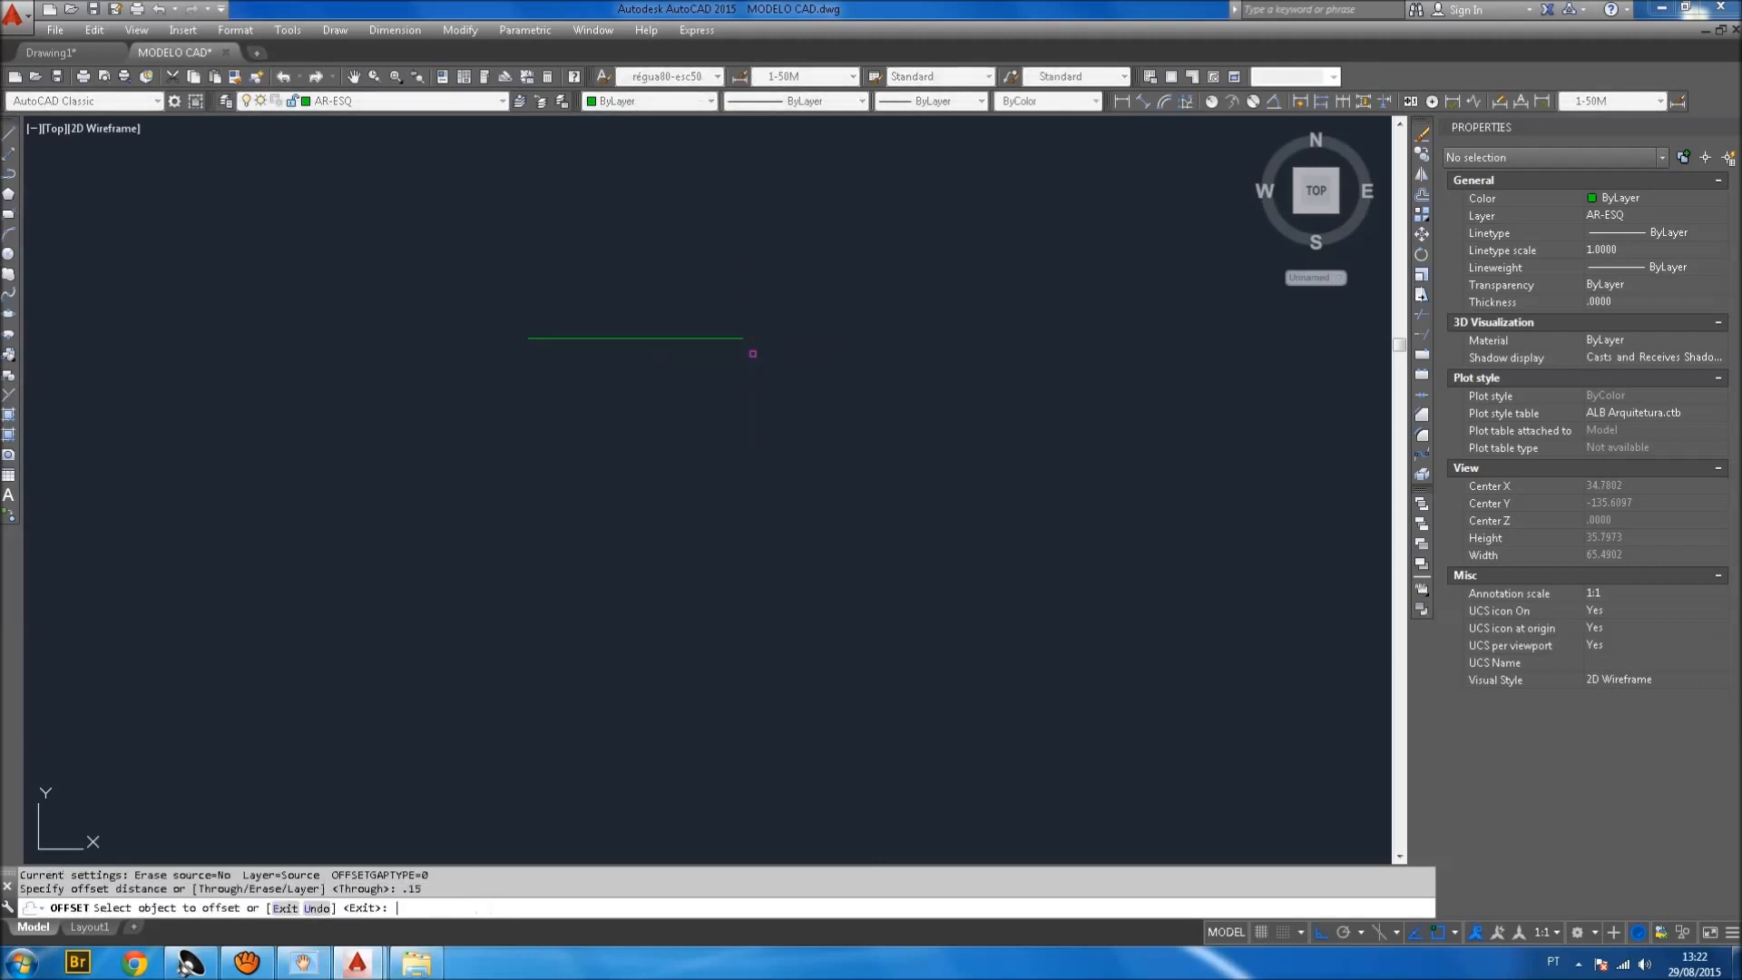
click(714, 340)
click(712, 369)
scroll(735, 343, up, 8)
key(Escape)
Close the right end of the wall with a vertical line between the endpoints of the two polylines.
scroll(818, 302, up, 6)
text(l)
key(Return)
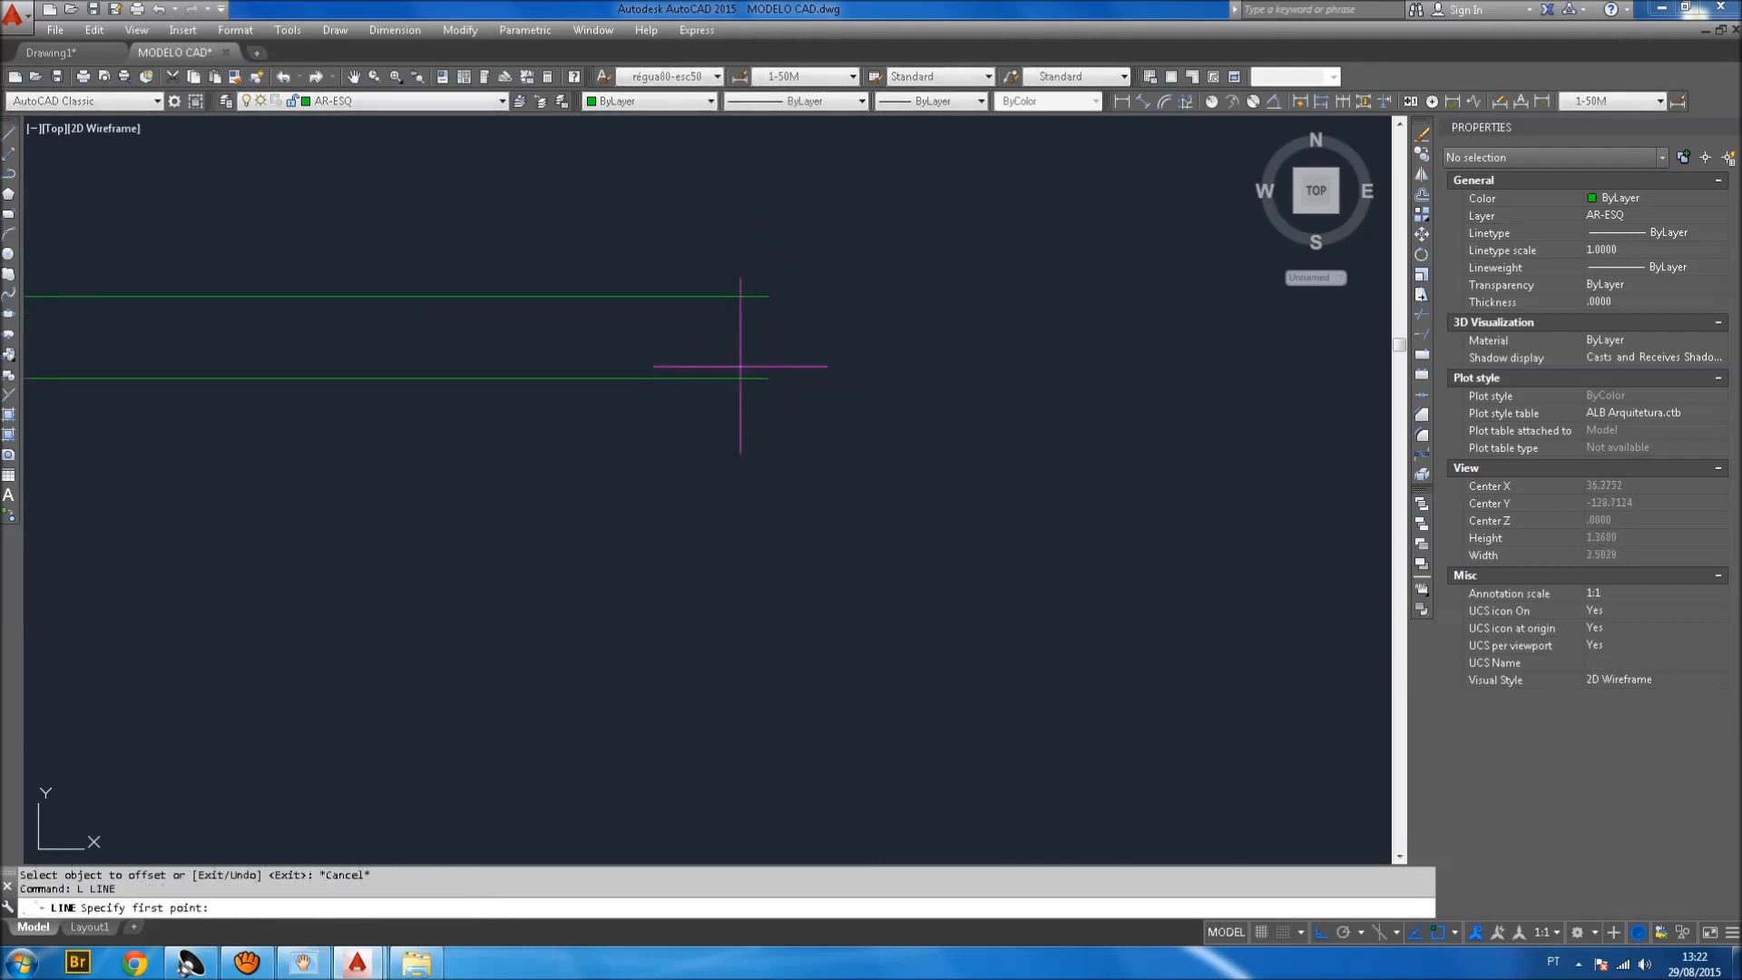
click(763, 381)
click(768, 295)
key(Escape)
scroll(805, 336, down, 3)
middle_drag(1016, 376, 770, 397)
scroll(770, 398, down, 2)
middle_drag(944, 400, 786, 400)
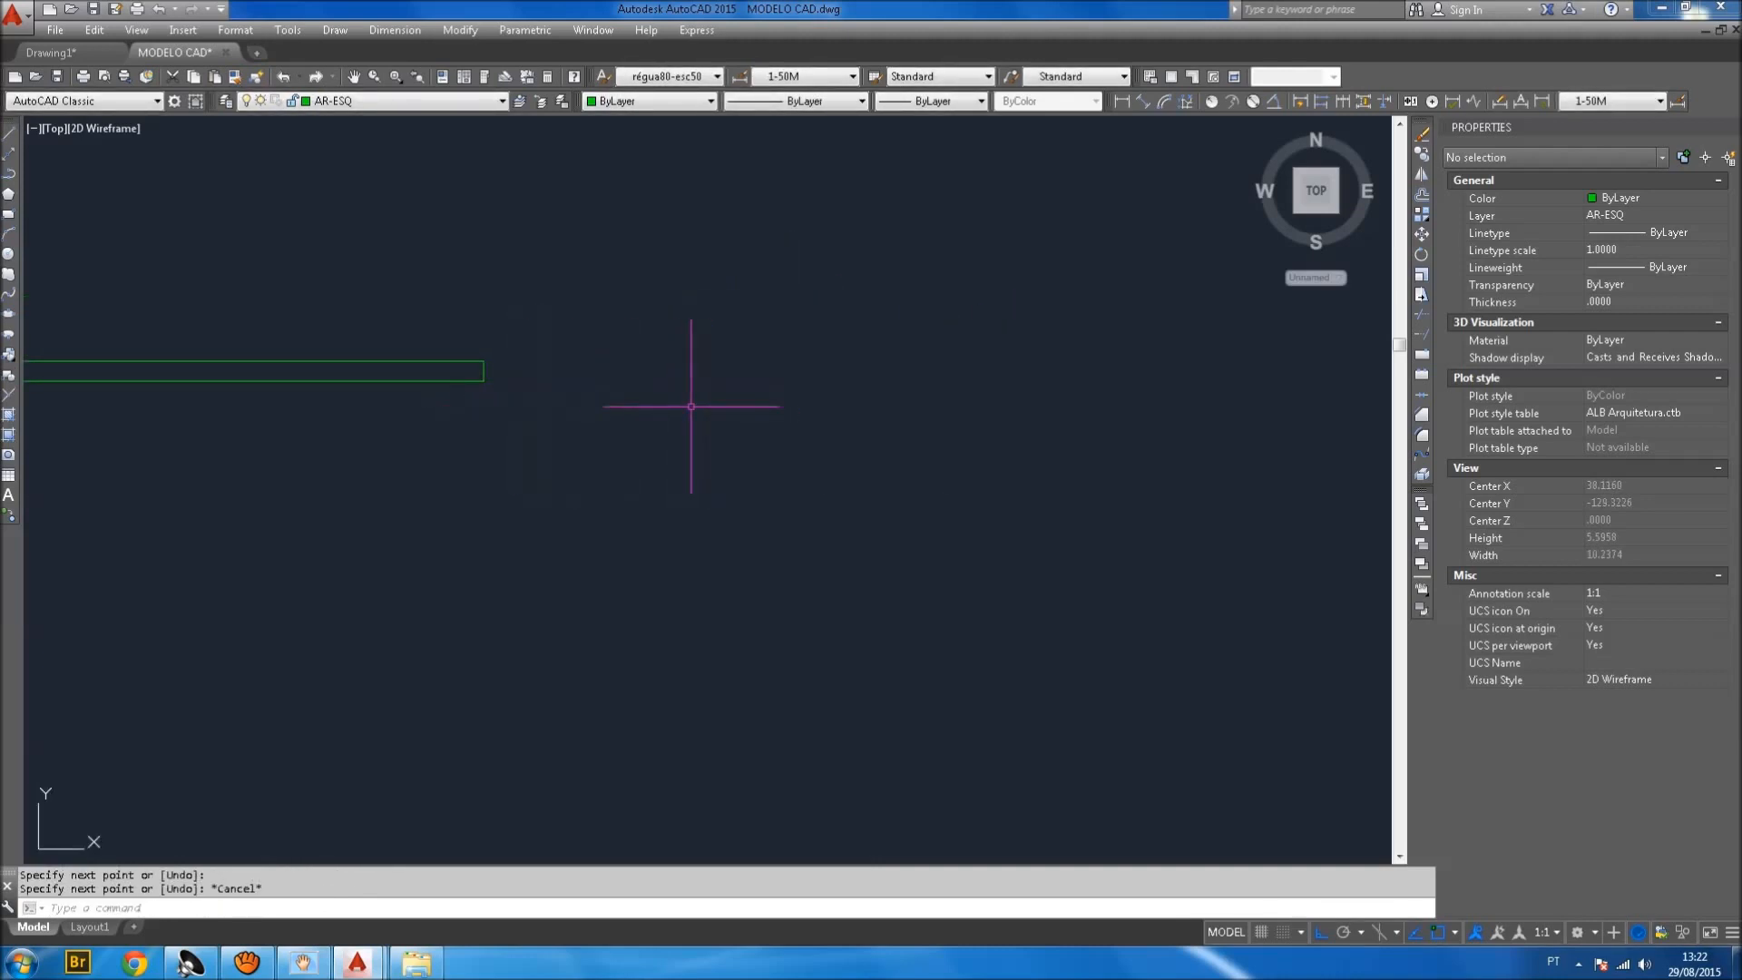
Mirror the closed wall about a vertical axis about 1.2 units beyond its right end, keeping the source objects.
click(505, 395)
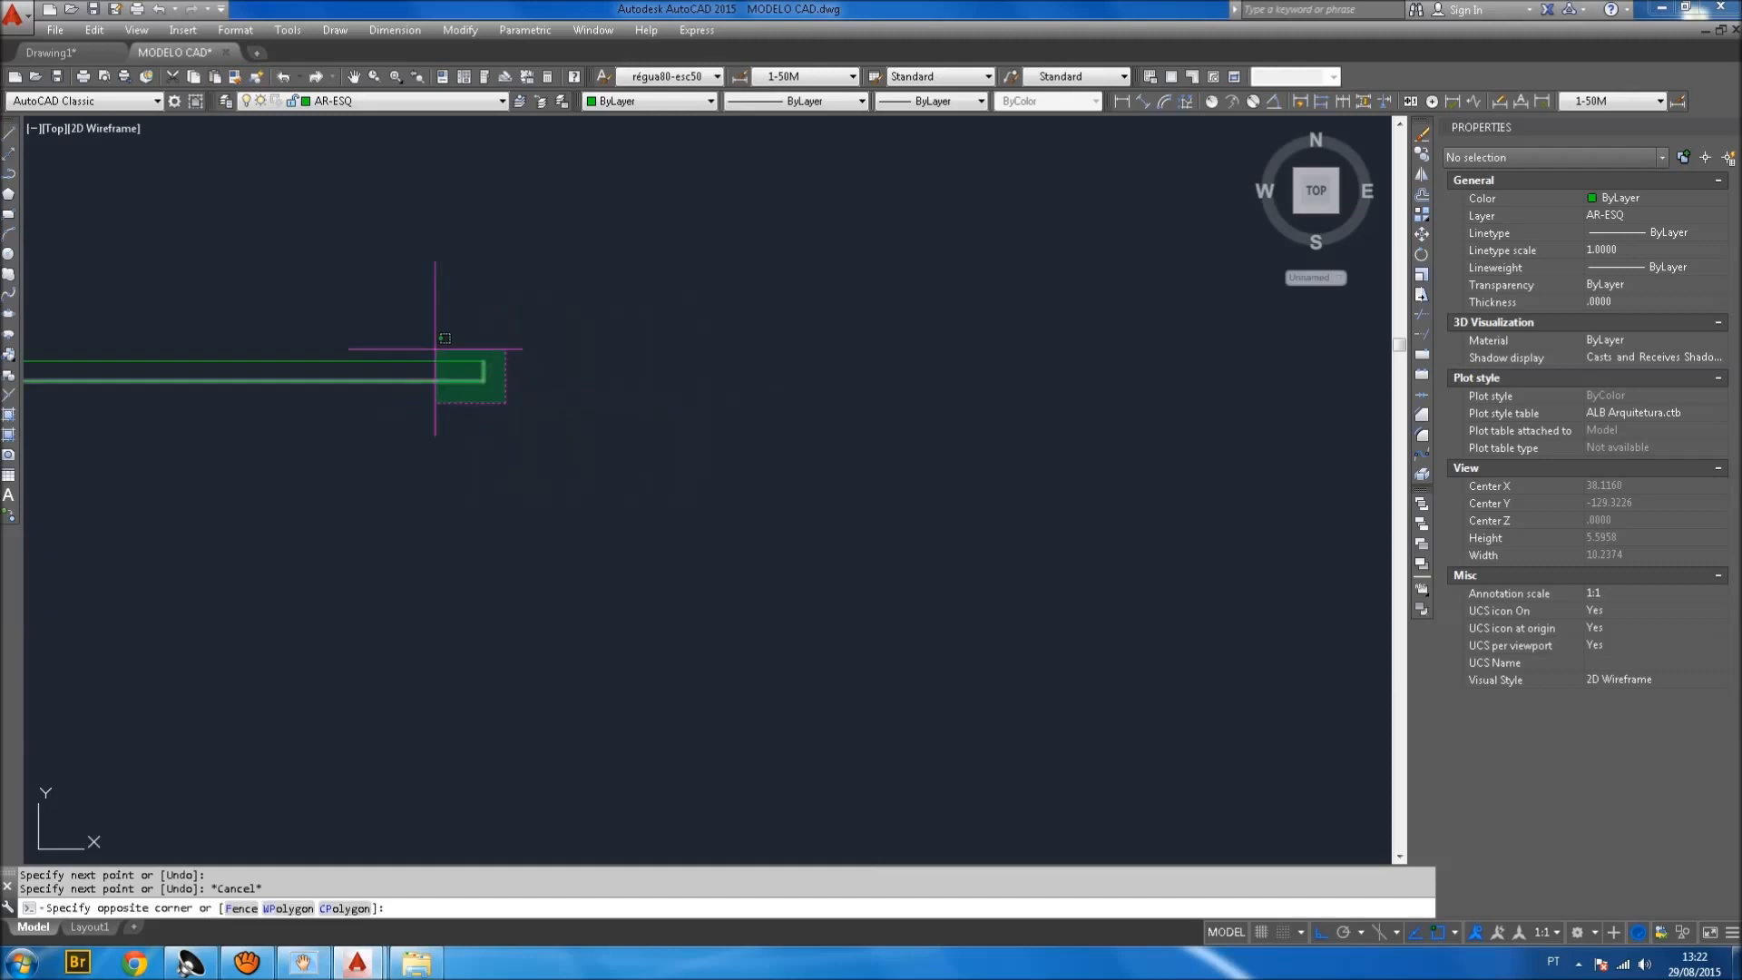
click(483, 350)
click(1422, 176)
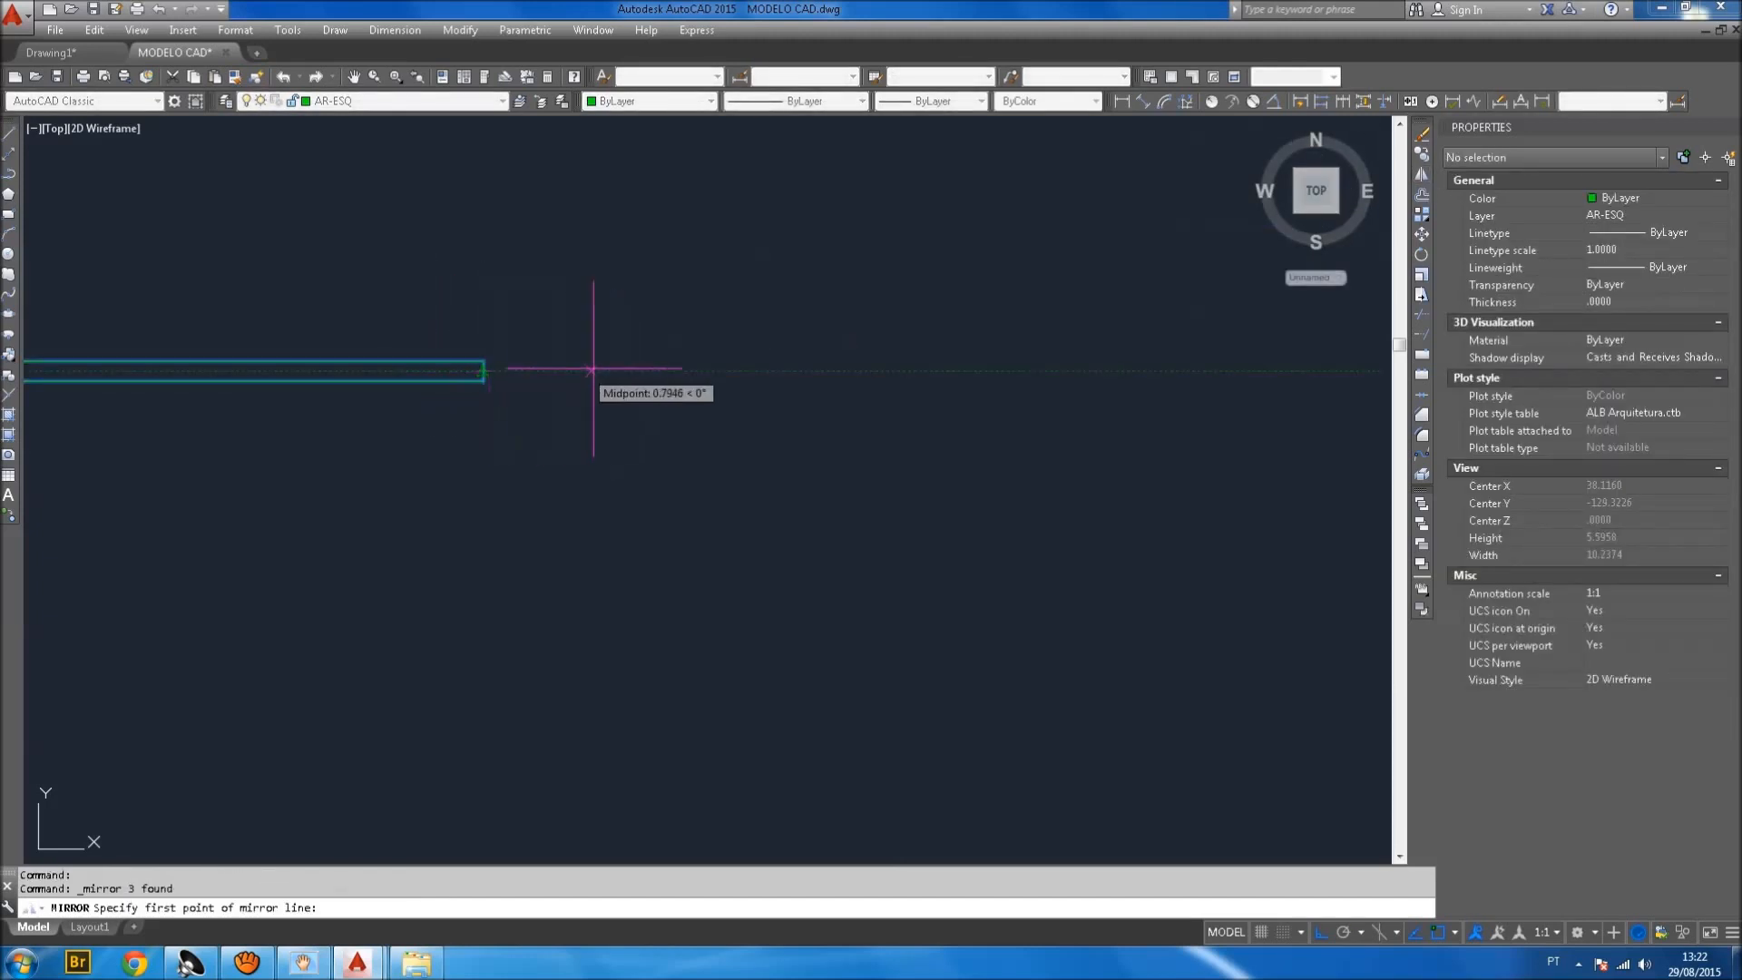
click(645, 371)
click(696, 425)
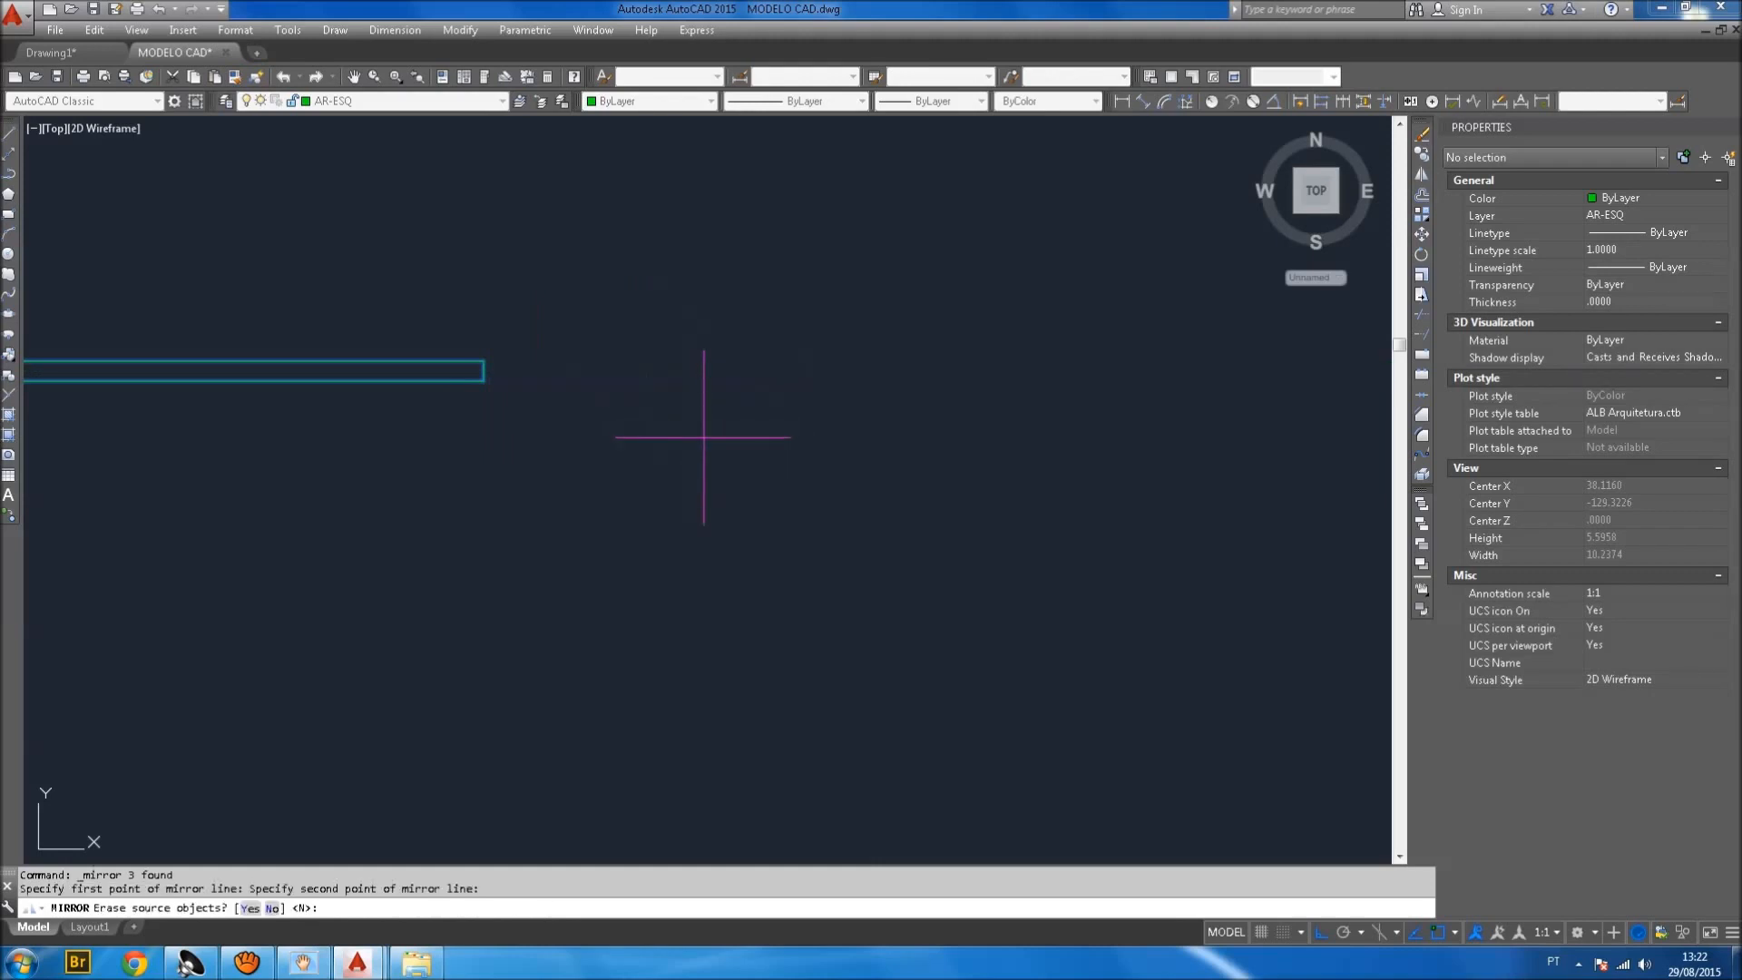
text(n)
key(Return)
key(Escape)
scroll(741, 415, down, 1)
scroll(676, 429, up, 1)
scroll(661, 328, up, 2)
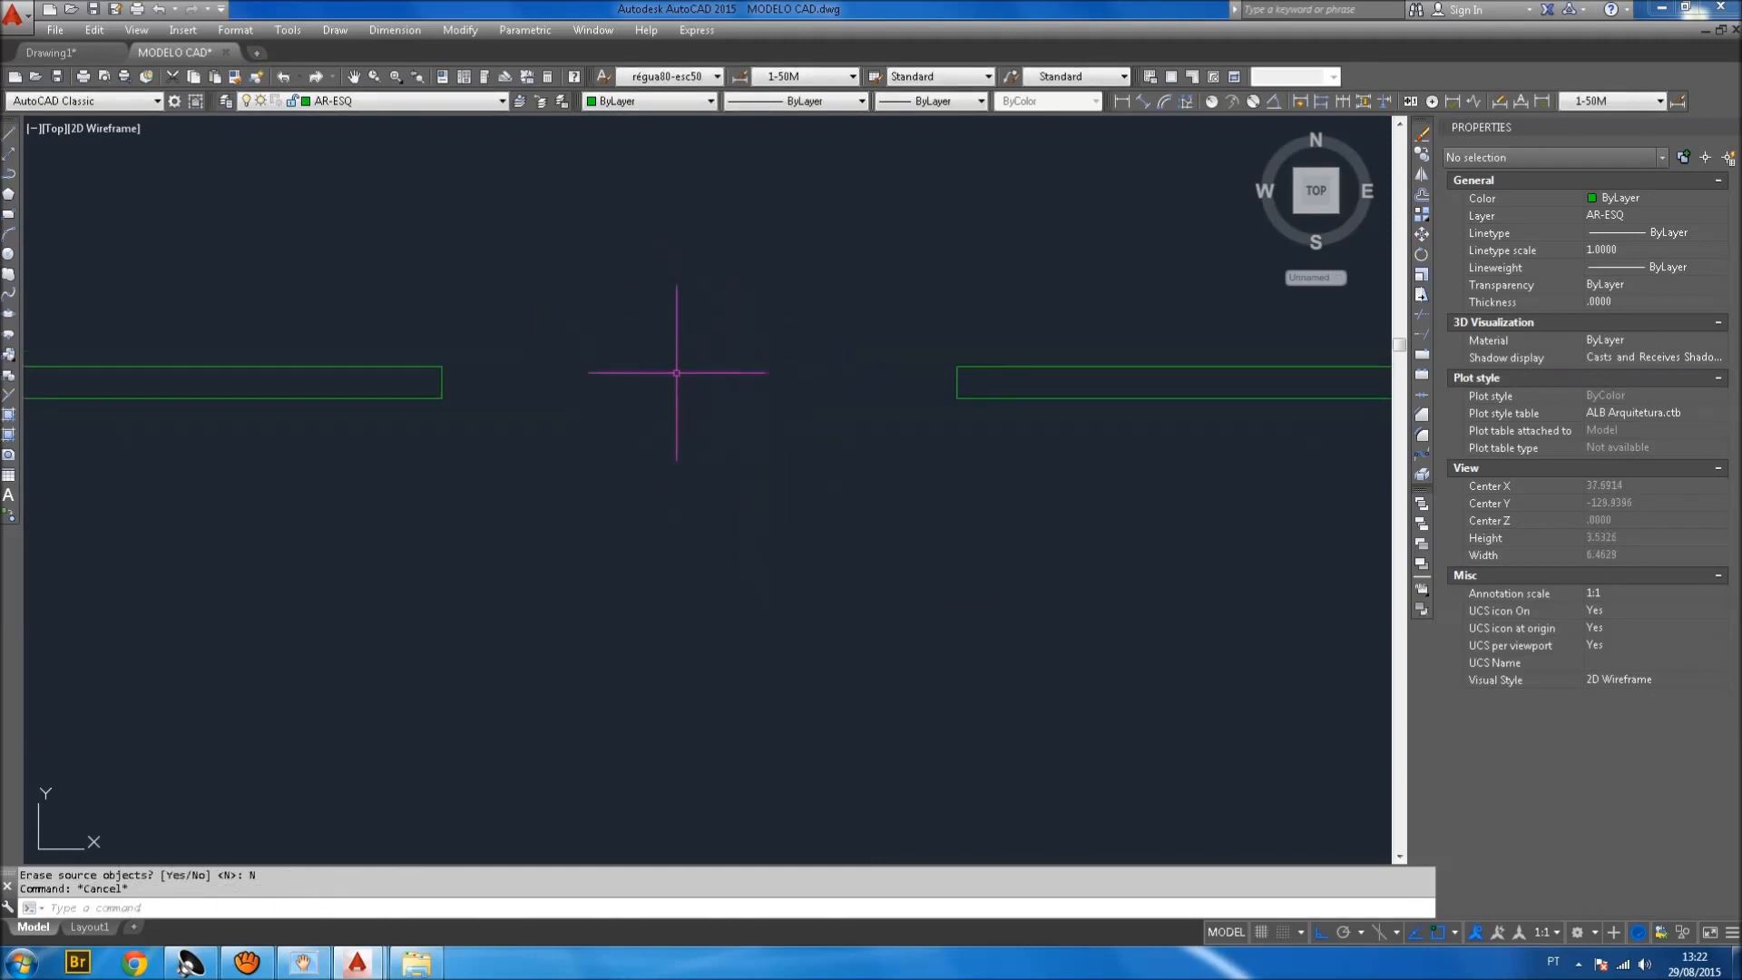
middle_drag(788, 454, 801, 460)
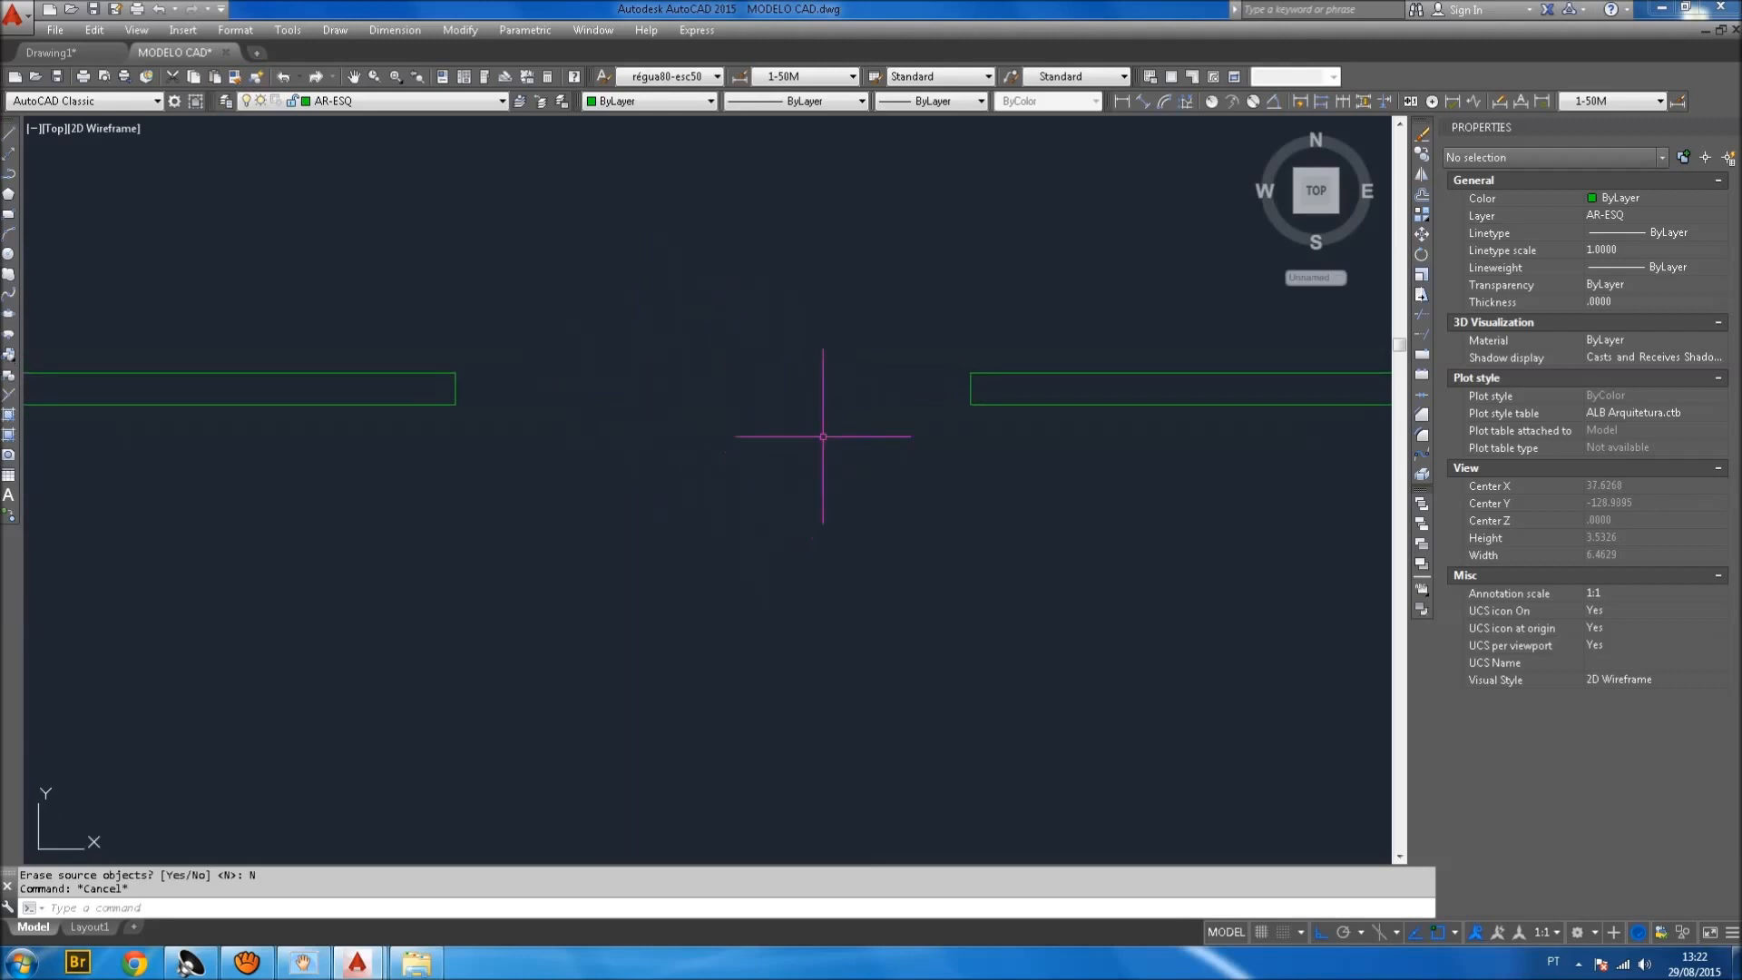
Draw a multiline between the midpoints of the two facing wall ends, with Zero justification, scale 0.03 and STANDARD style.
text(ml)
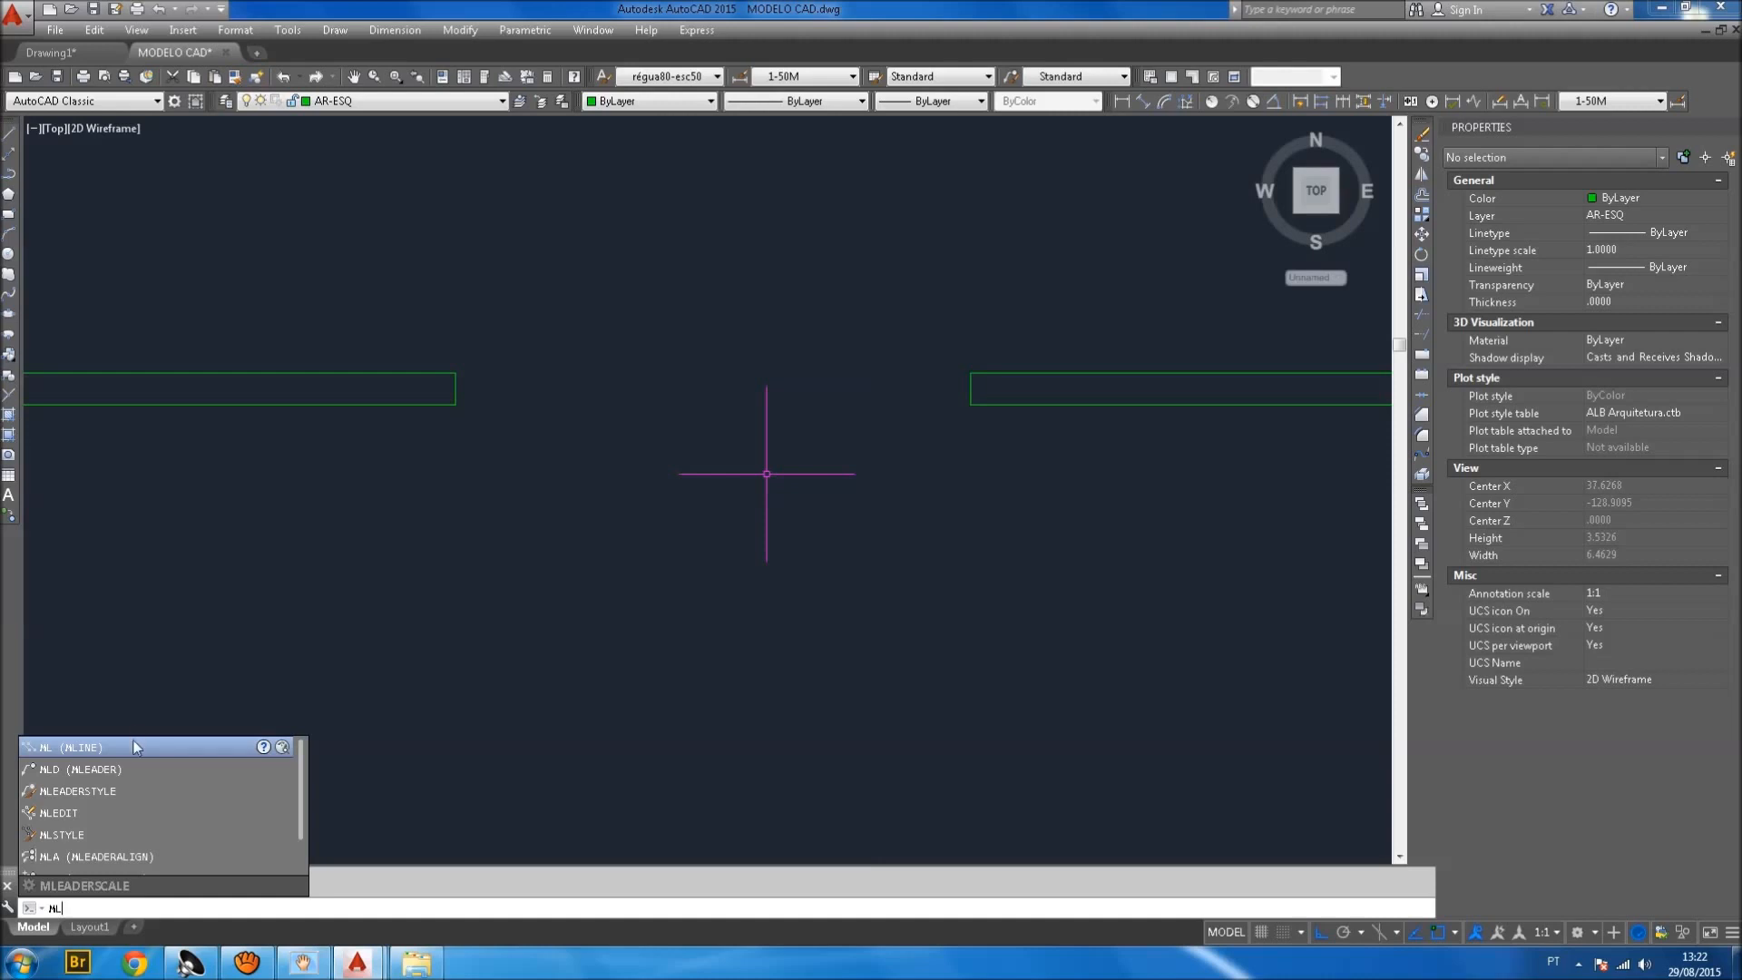
click(134, 745)
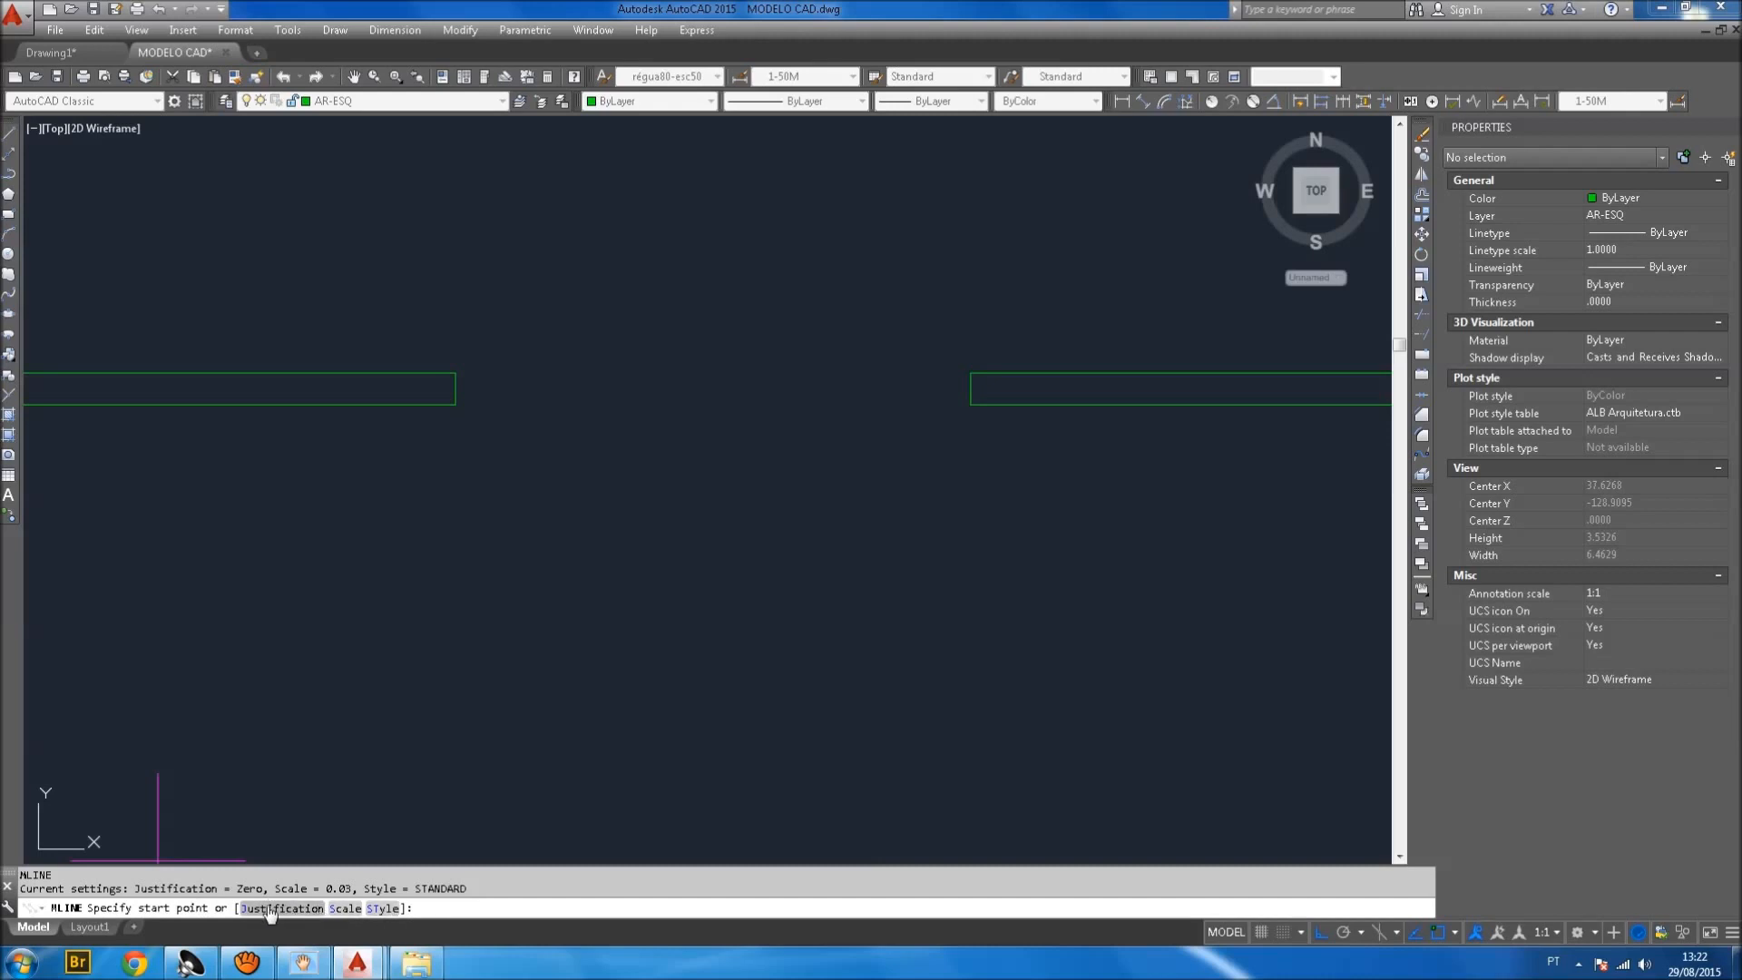
click(342, 909)
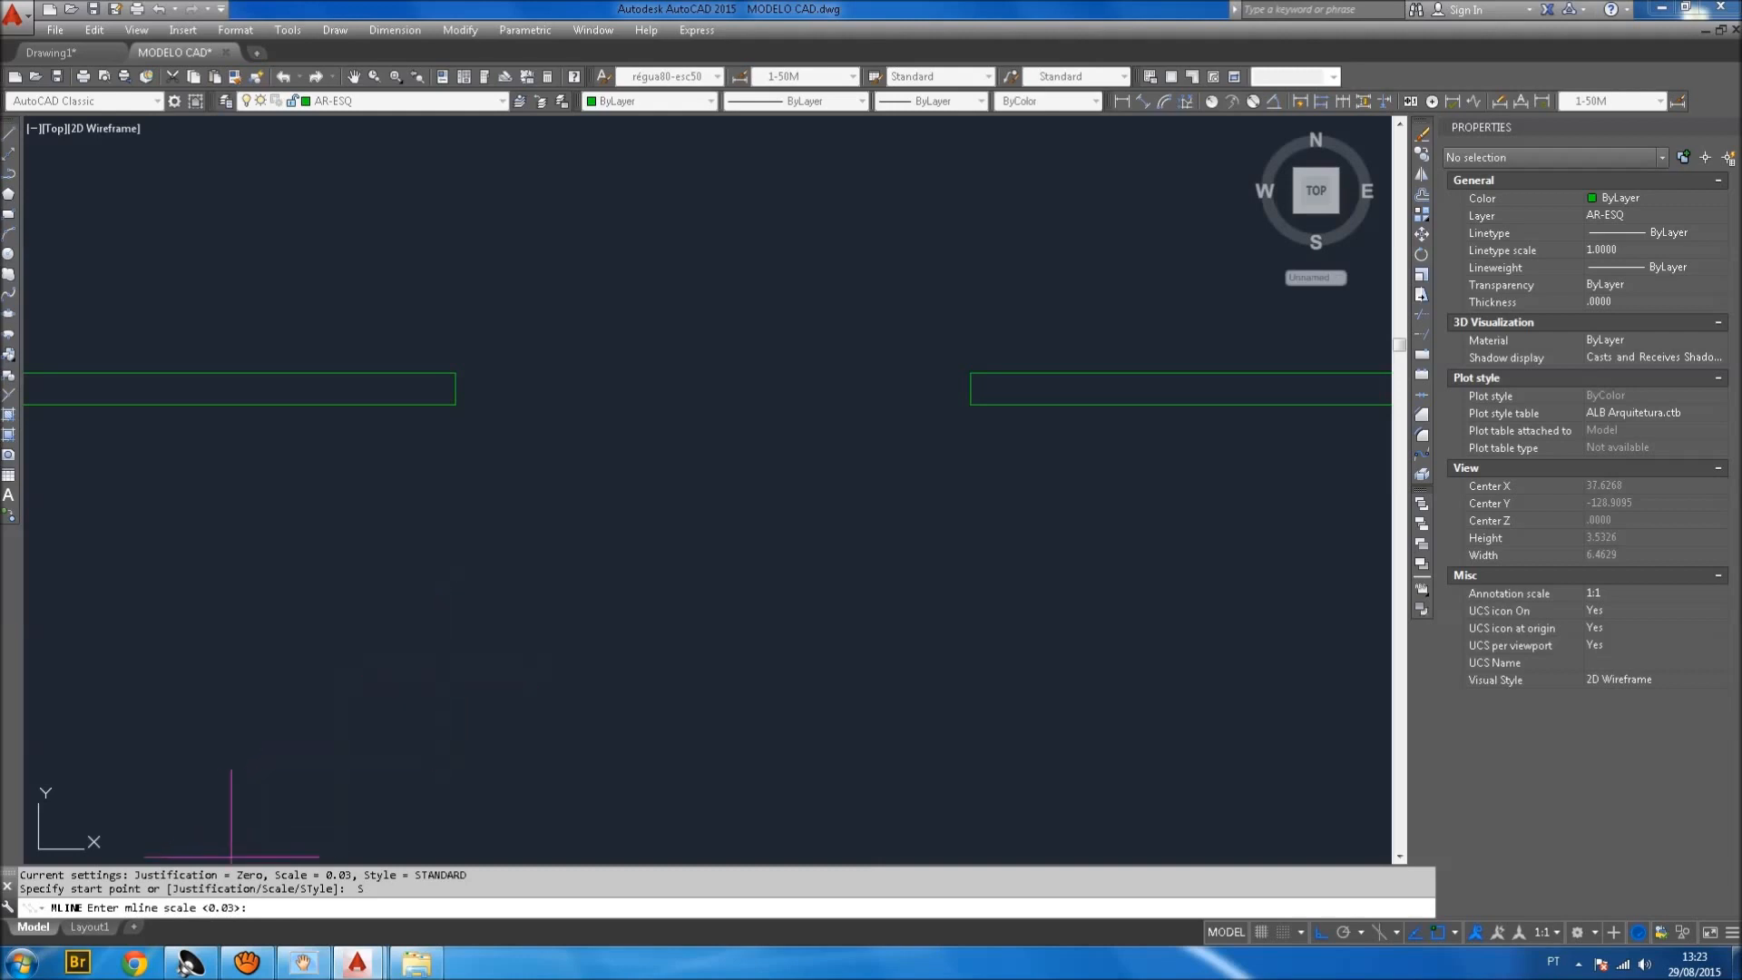
key(Return)
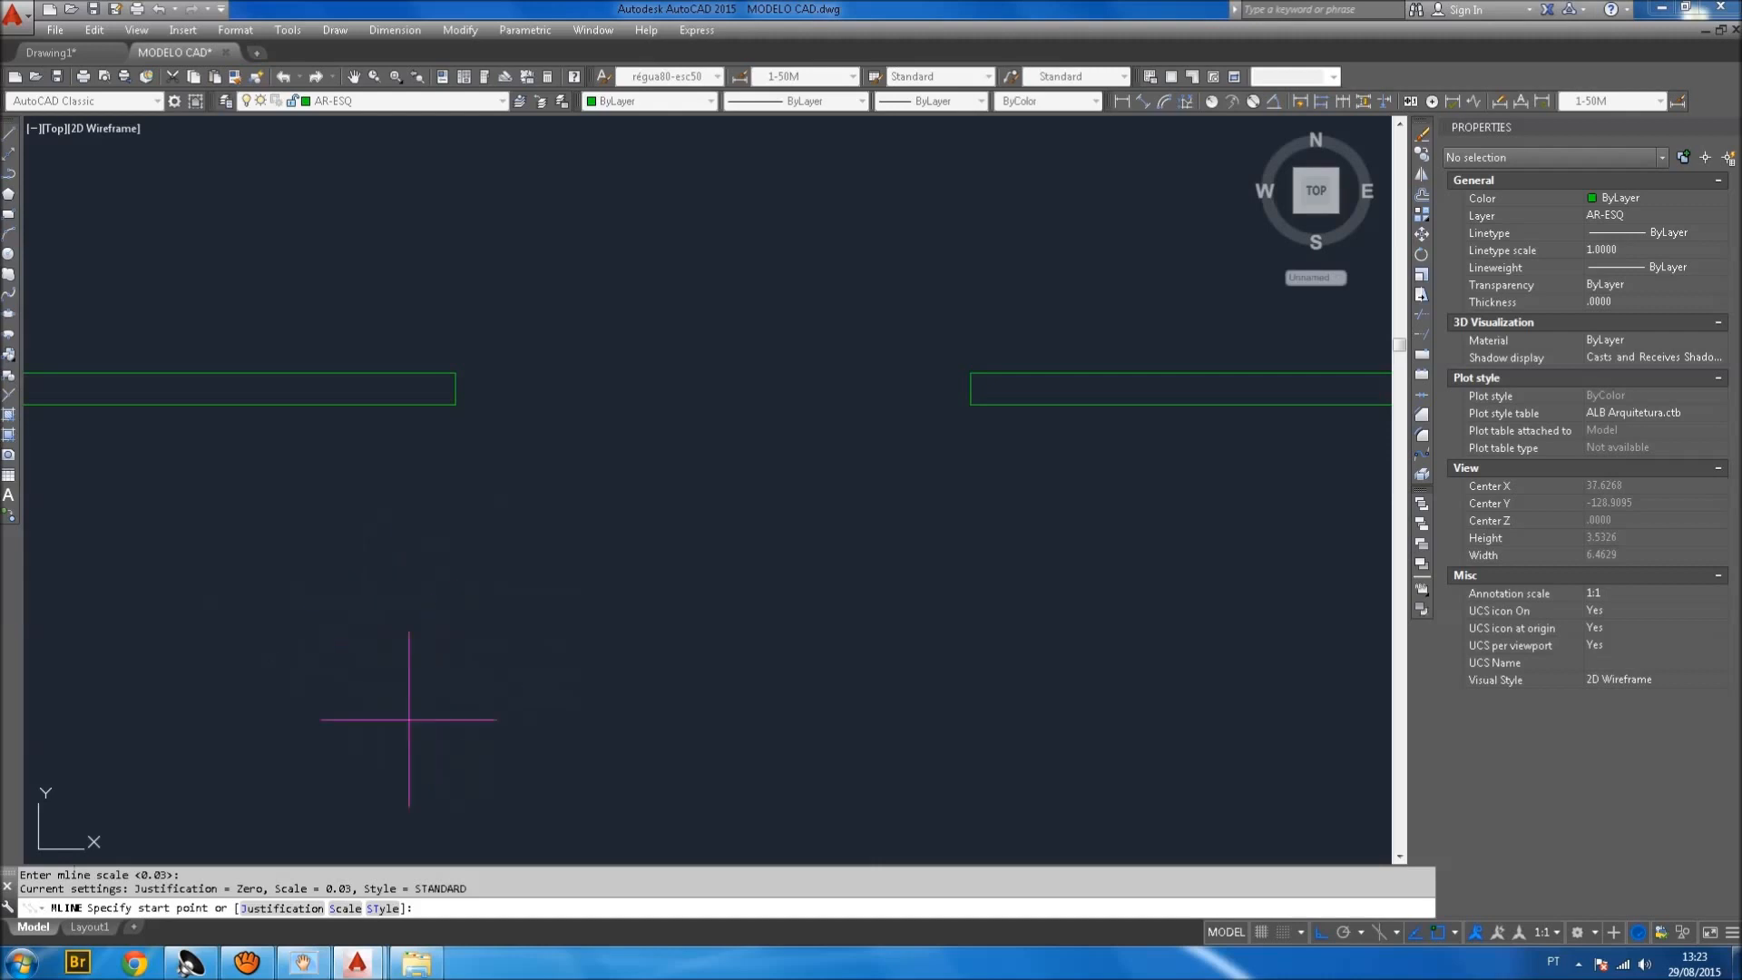
click(278, 909)
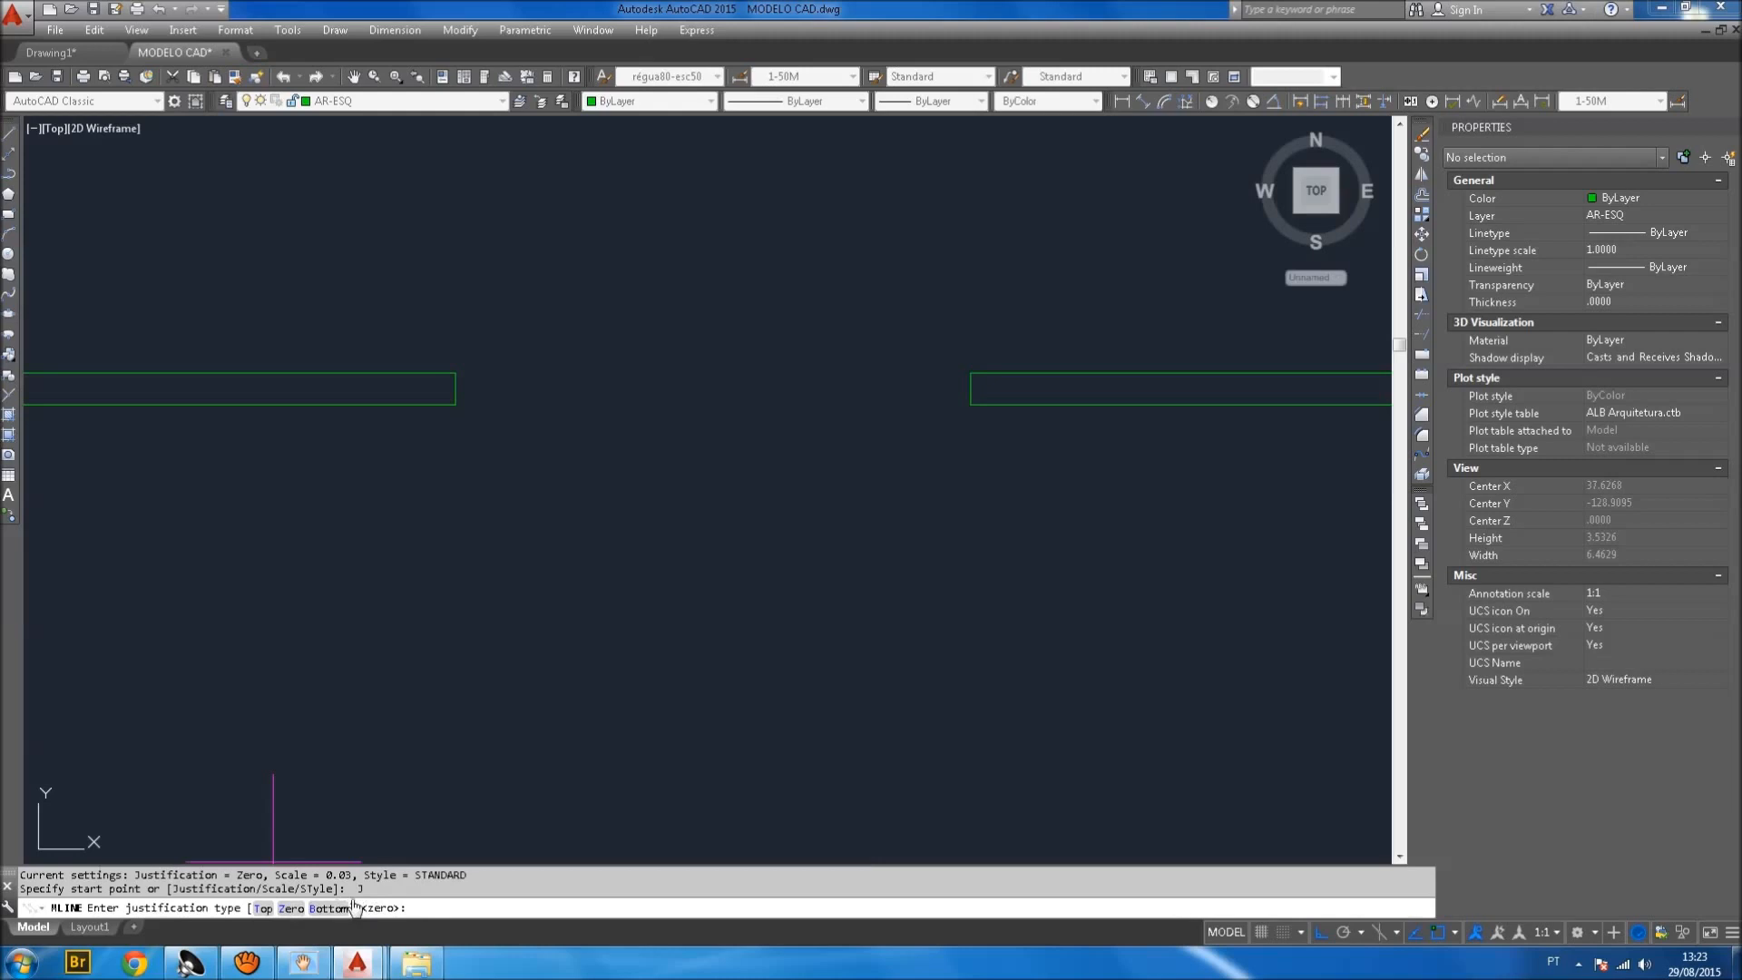
click(291, 908)
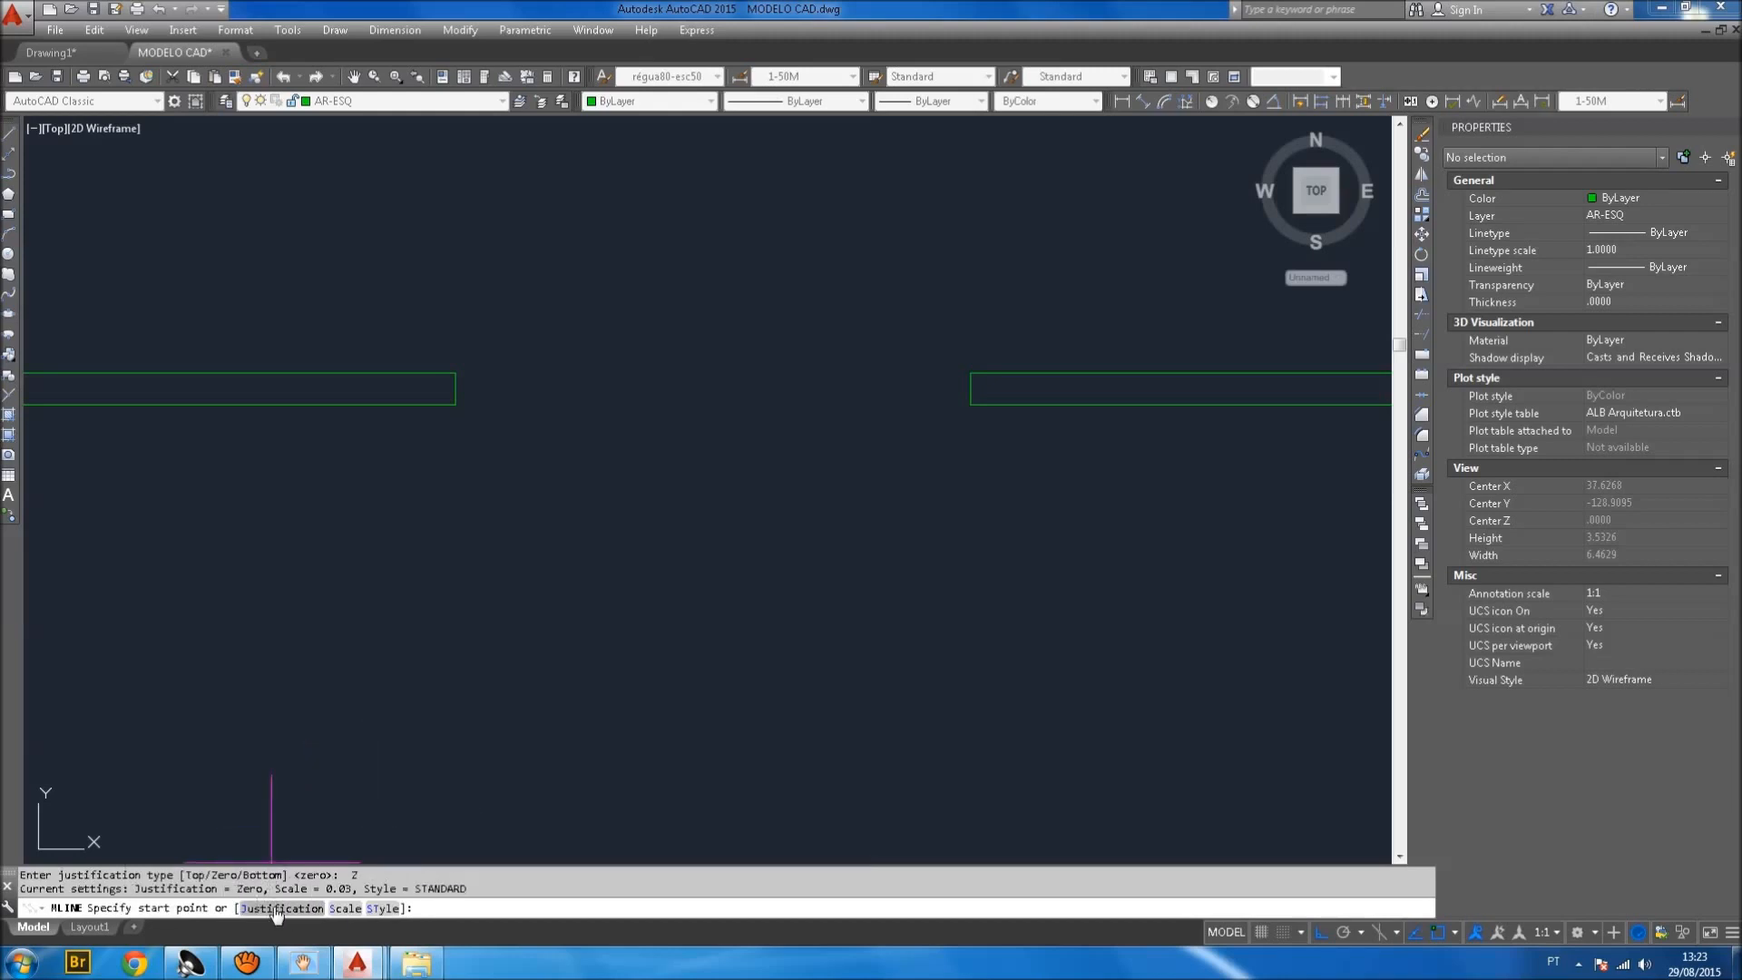
click(455, 389)
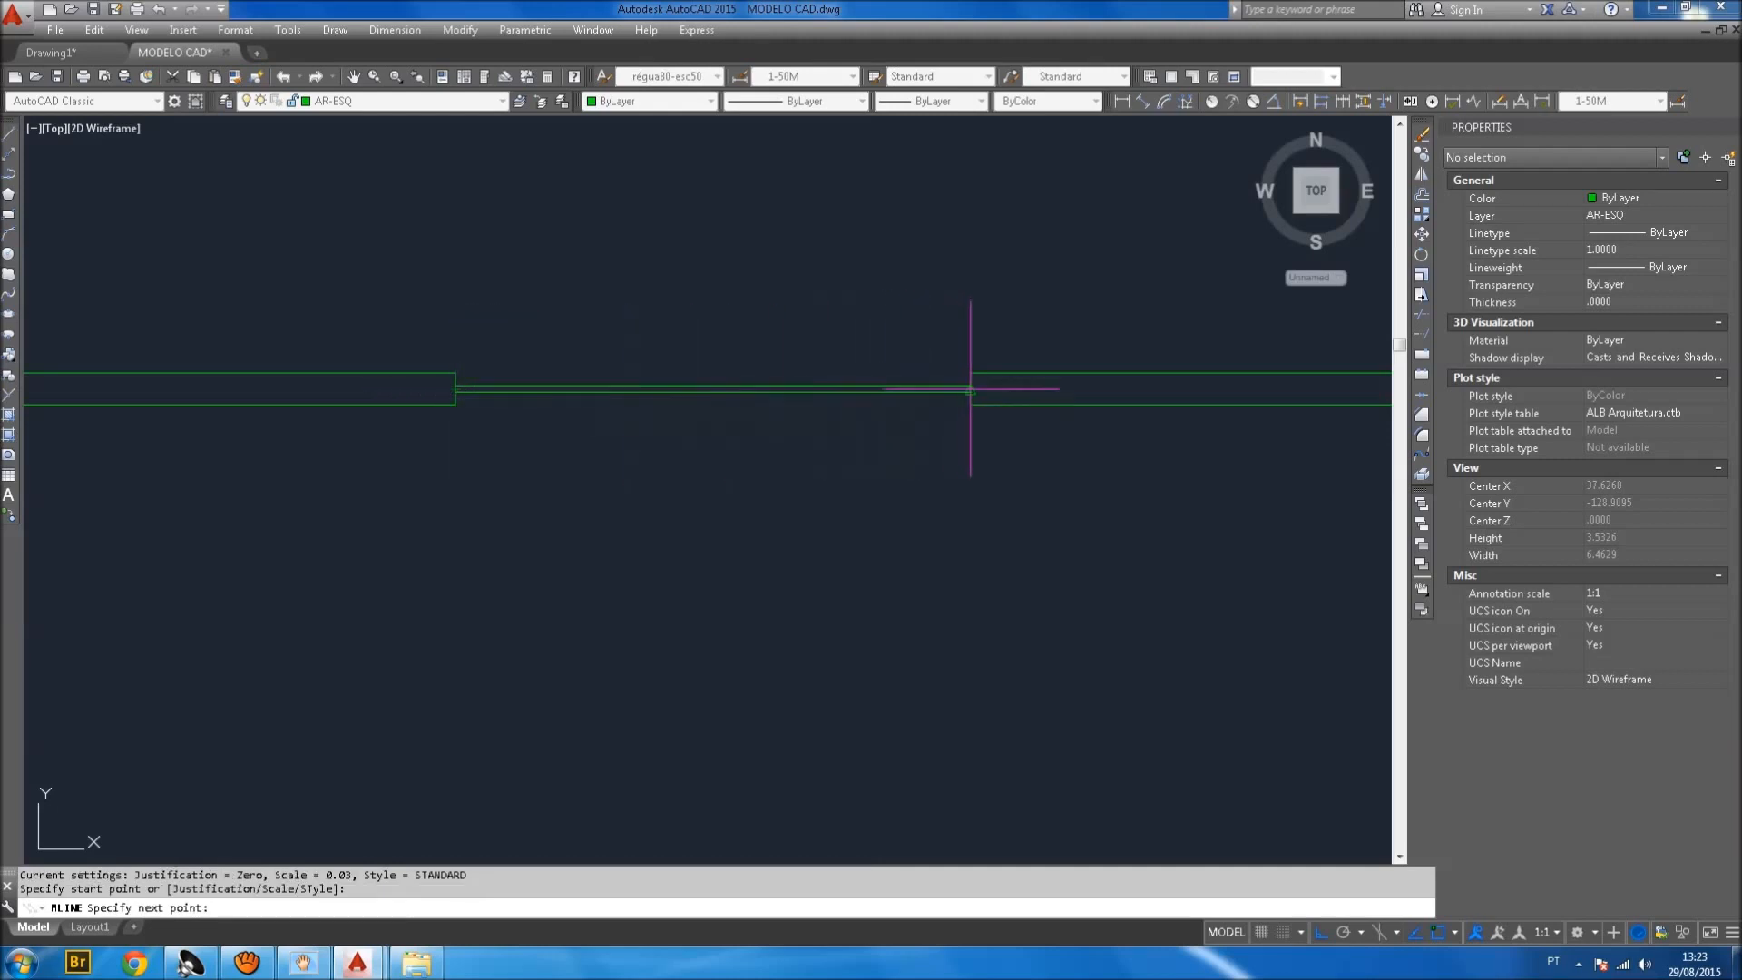
click(964, 389)
key(Escape)
scroll(809, 463, down, 2)
middle_drag(929, 550, 826, 572)
scroll(732, 457, up, 4)
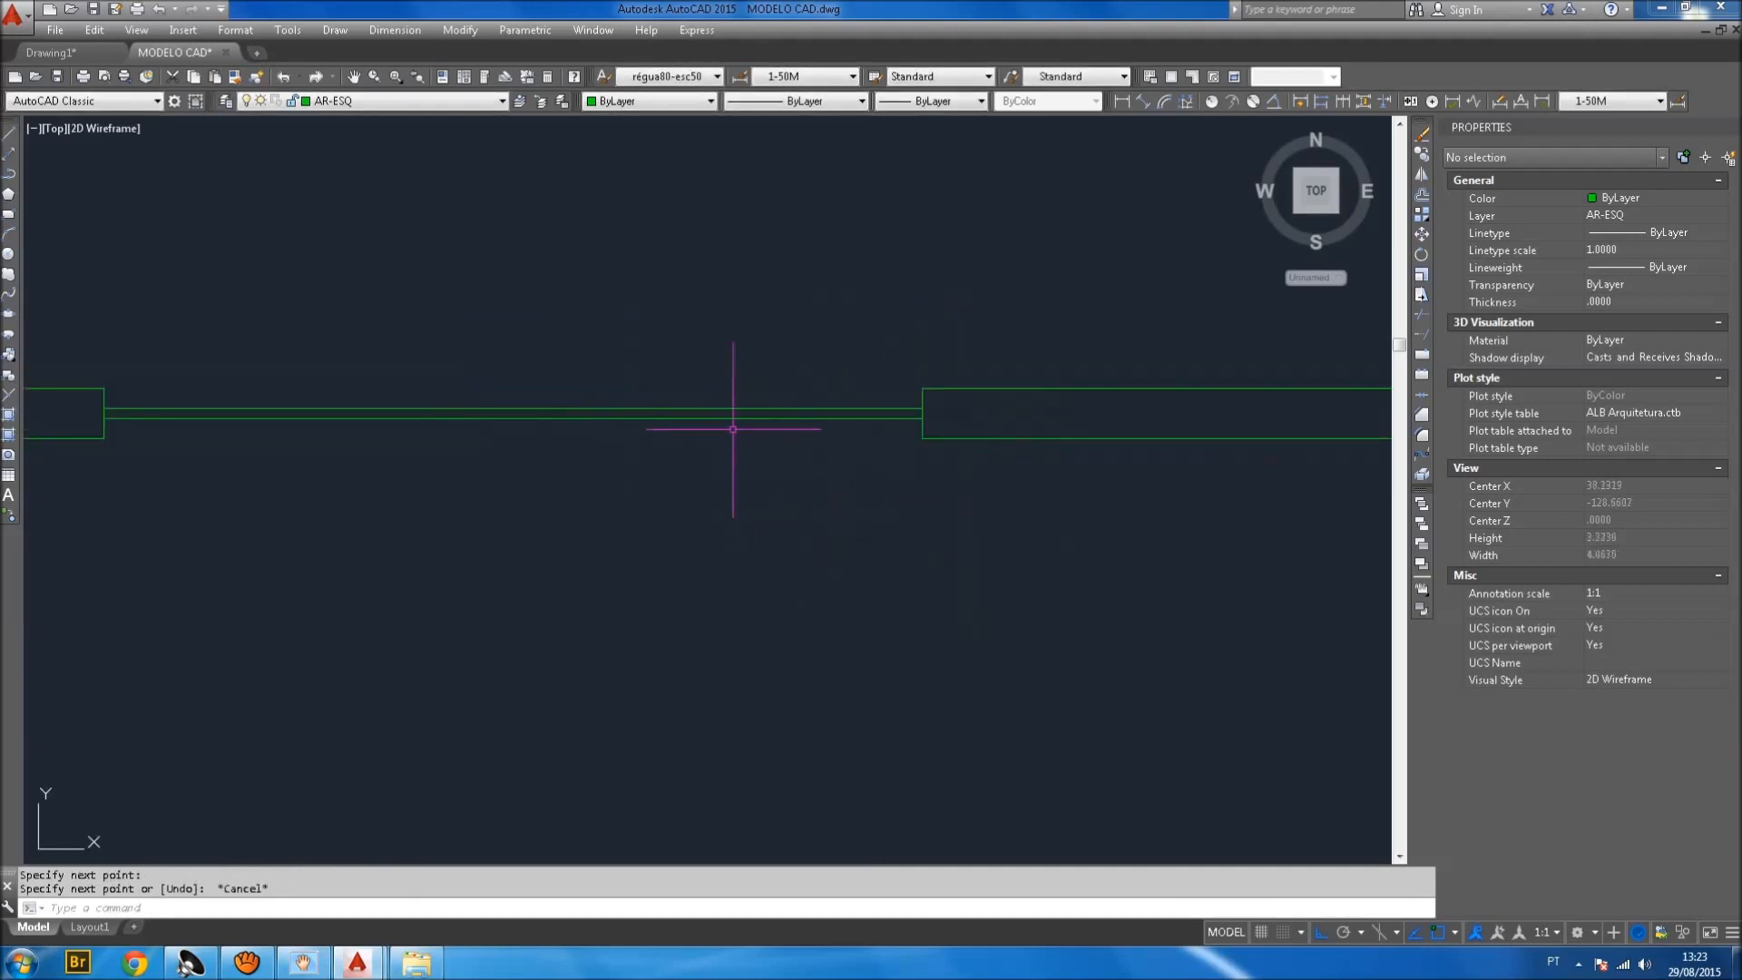
middle_drag(443, 450, 521, 450)
Try to recolor the multiline between the walls by setting its color to Yellow.
click(684, 459)
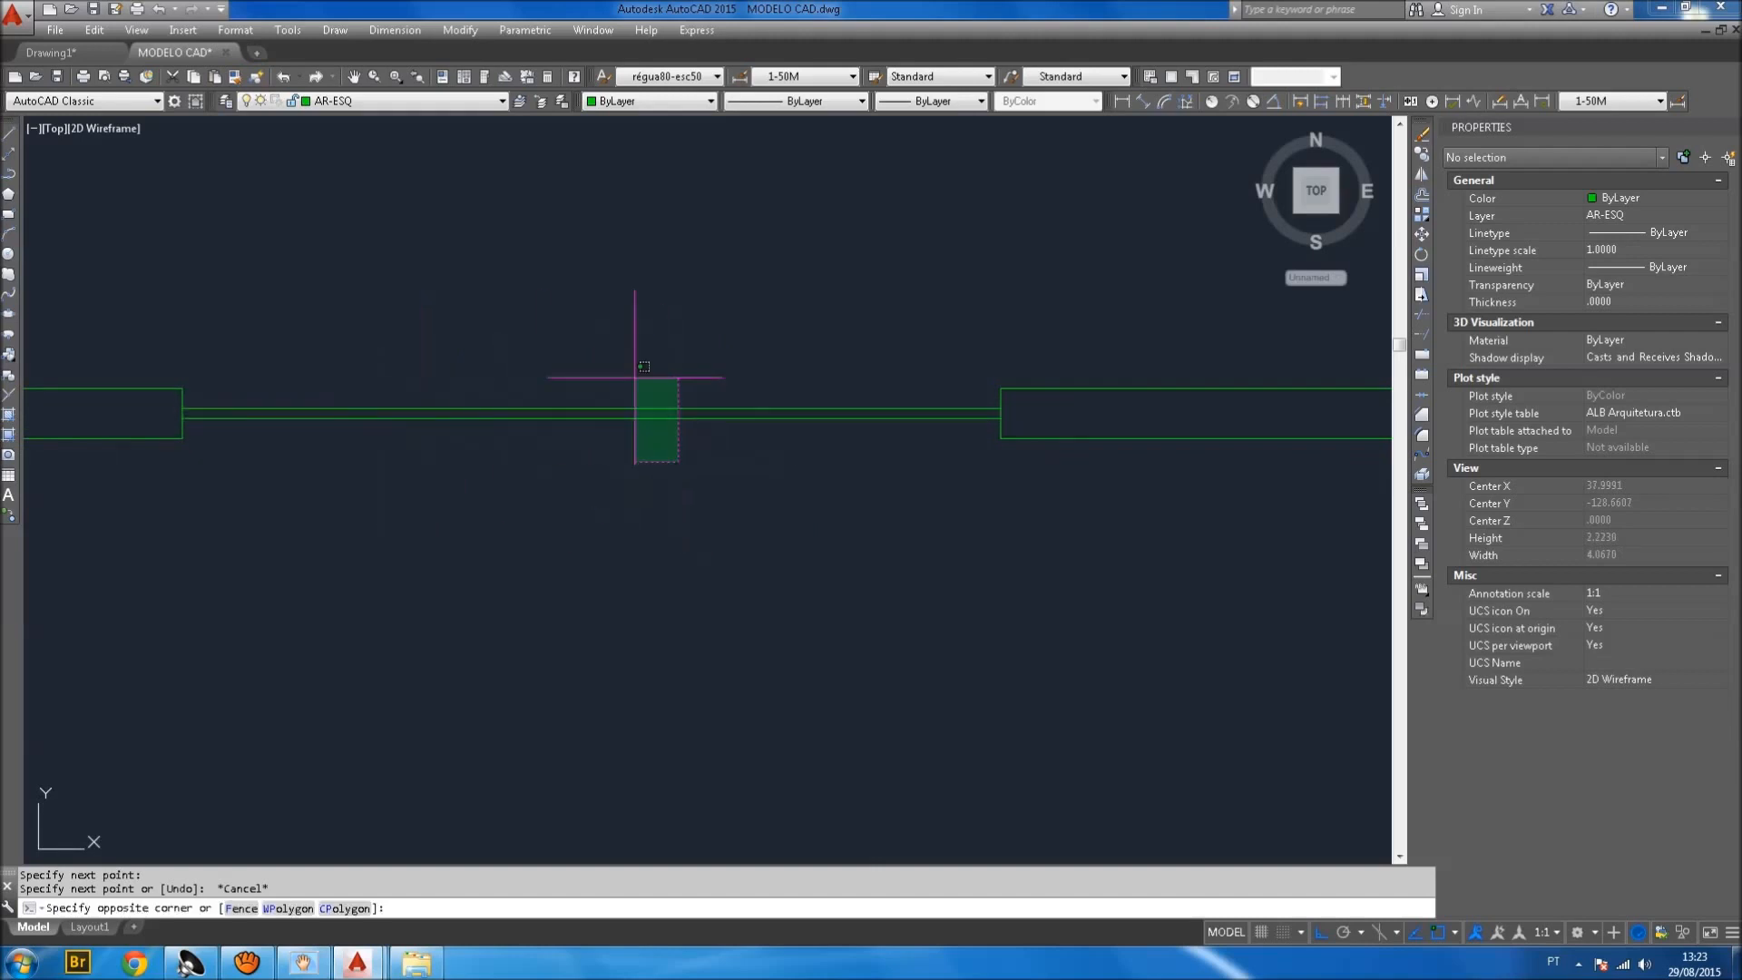
click(641, 369)
click(672, 102)
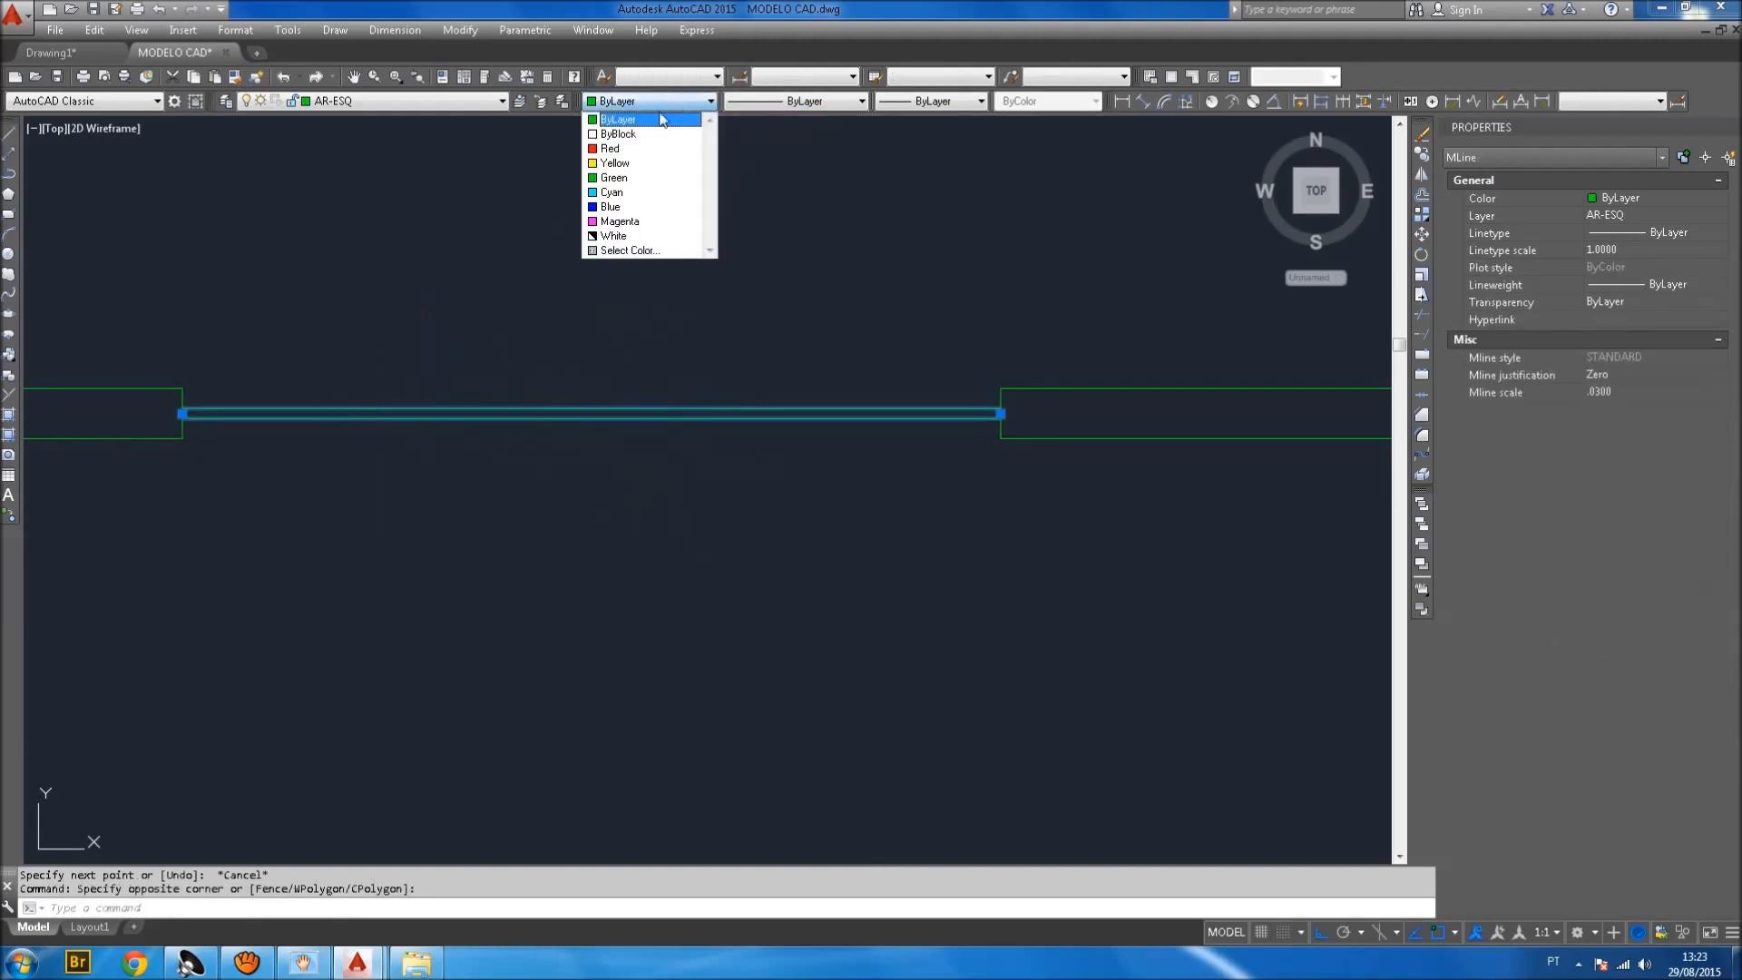
click(637, 164)
key(Escape)
scroll(736, 418, down, 4)
scroll(709, 374, up, 4)
Reselect the multiline between the walls to check its color property against how it is displayed.
click(703, 653)
click(585, 127)
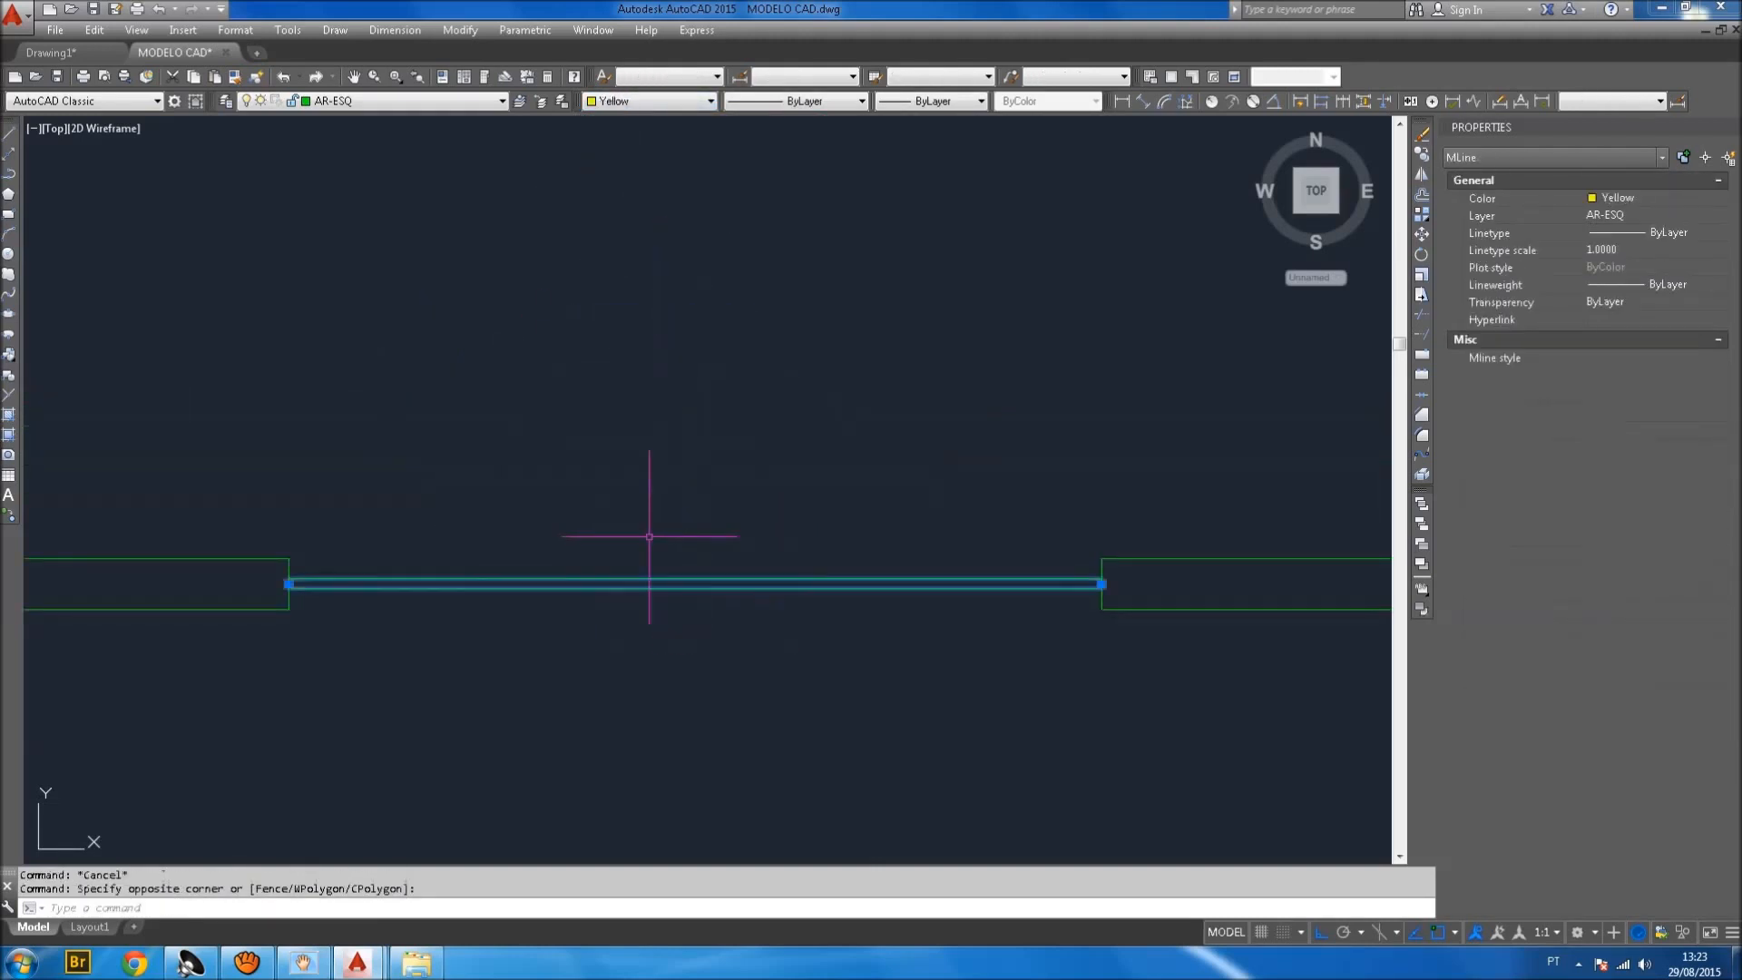
key(Escape)
middle_drag(650, 645, 692, 506)
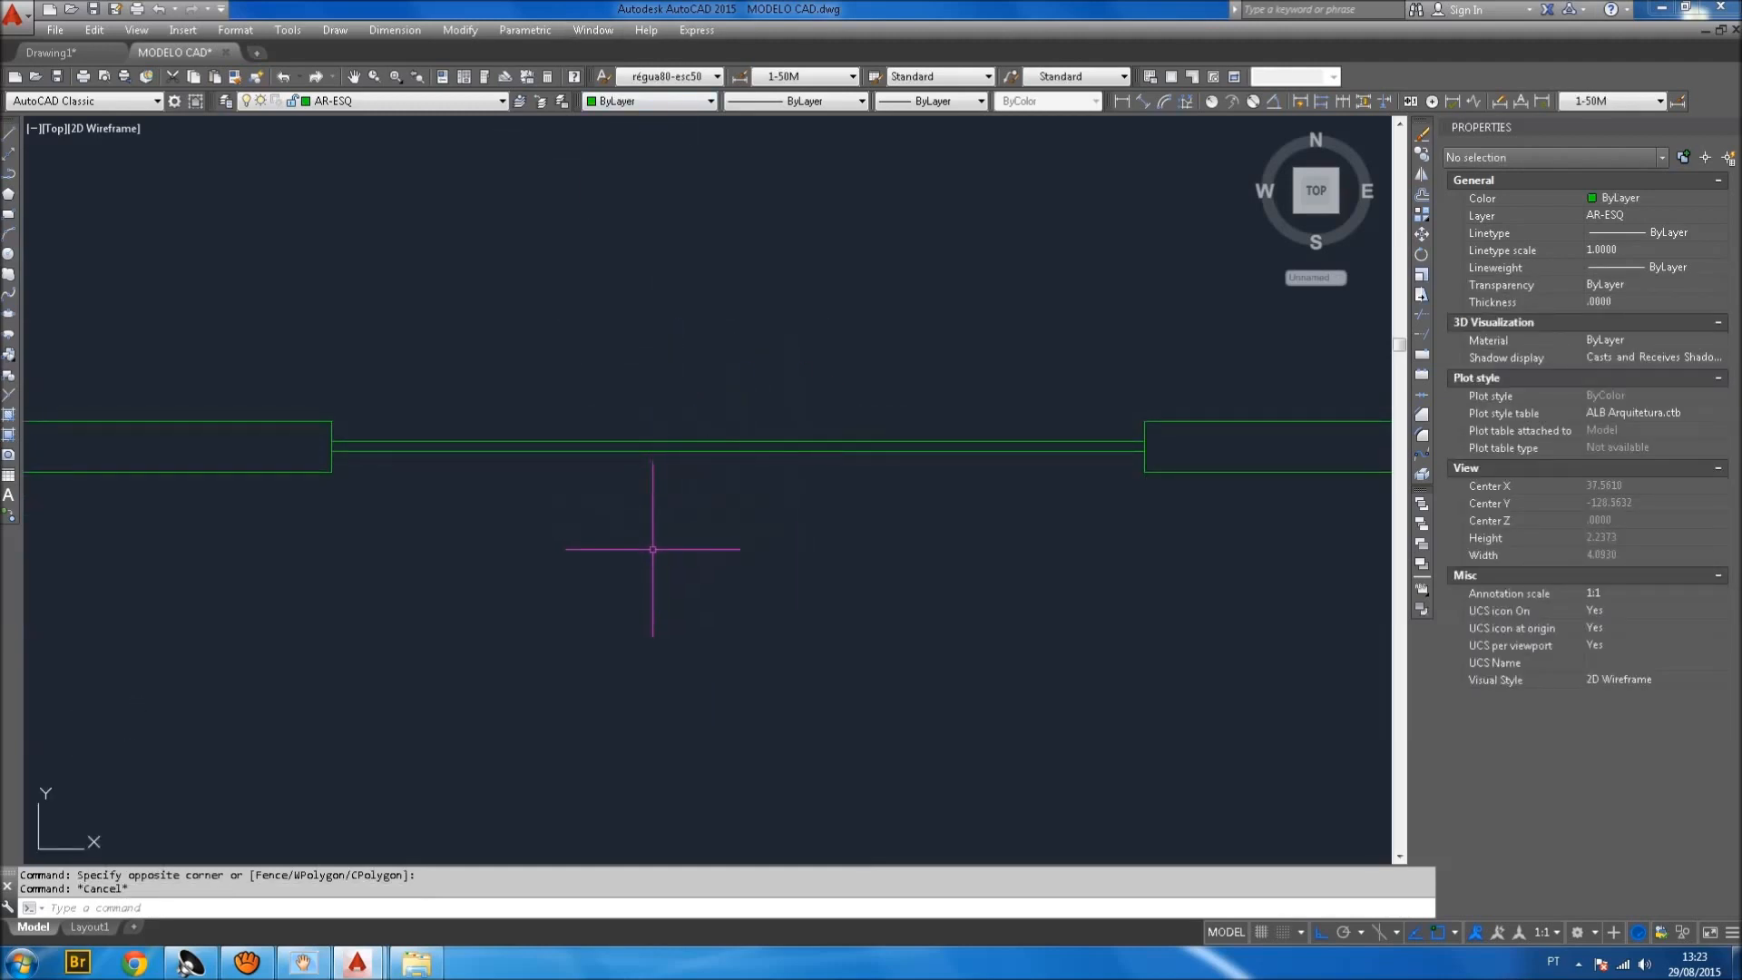
click(731, 451)
key(Escape)
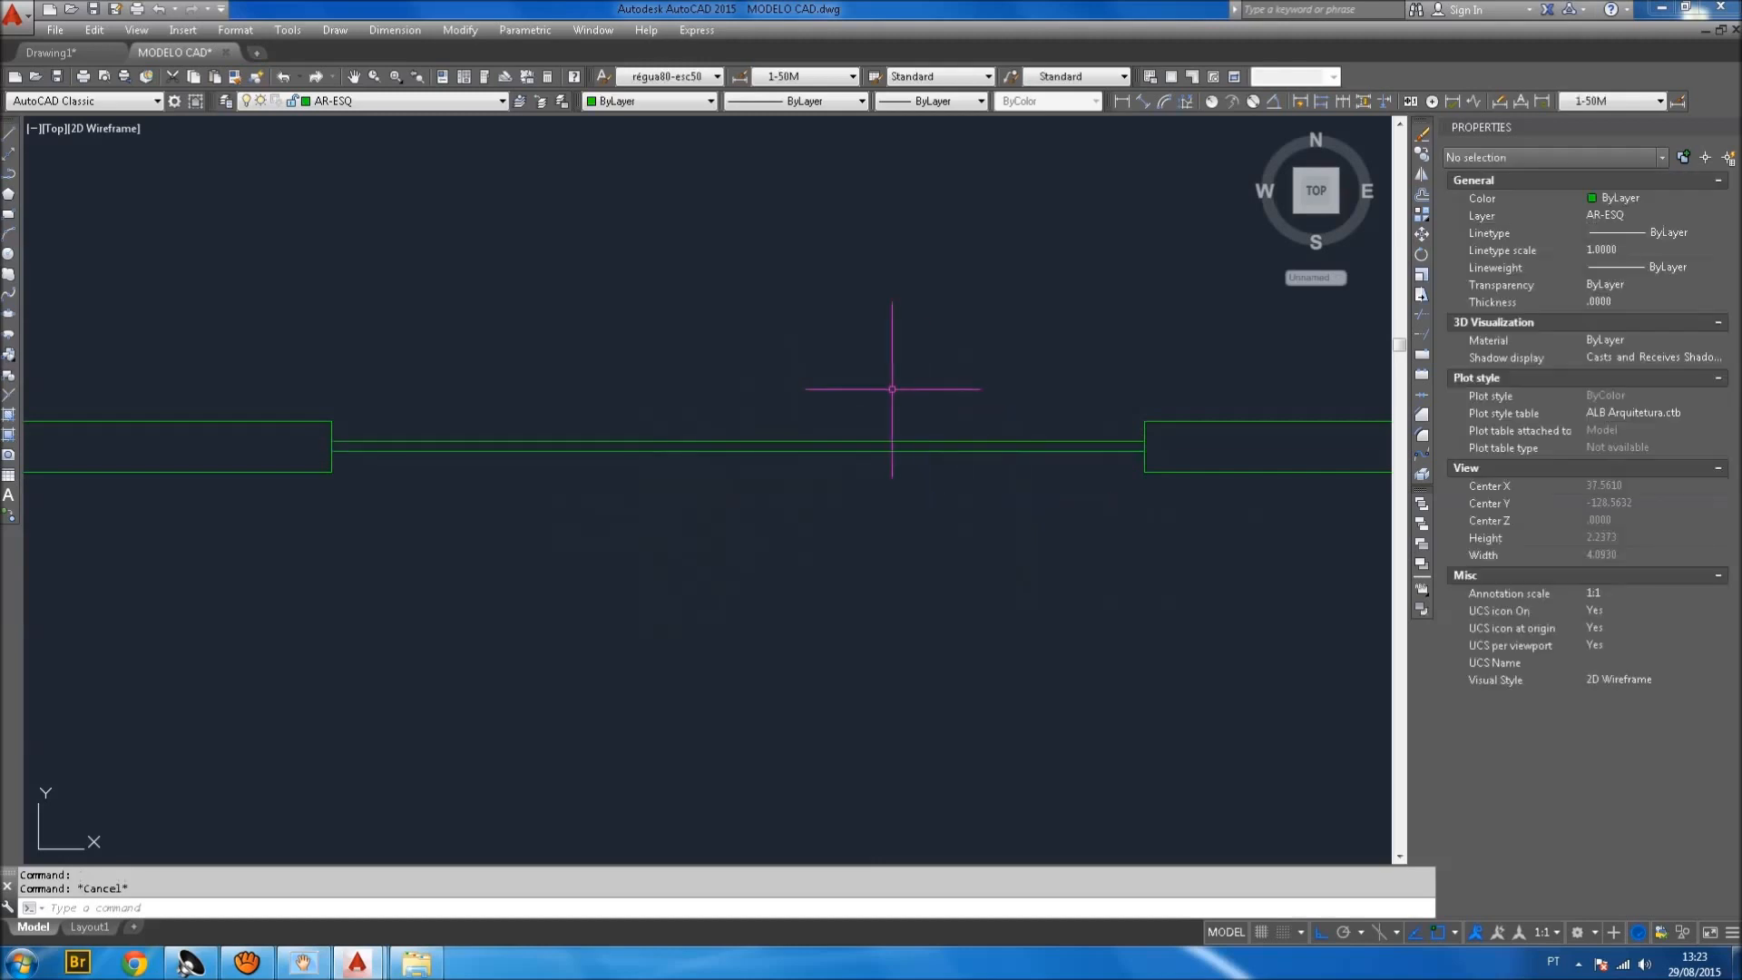
Explode the multiline between the walls and set the color of its two lines to Yellow.
click(814, 443)
click(762, 389)
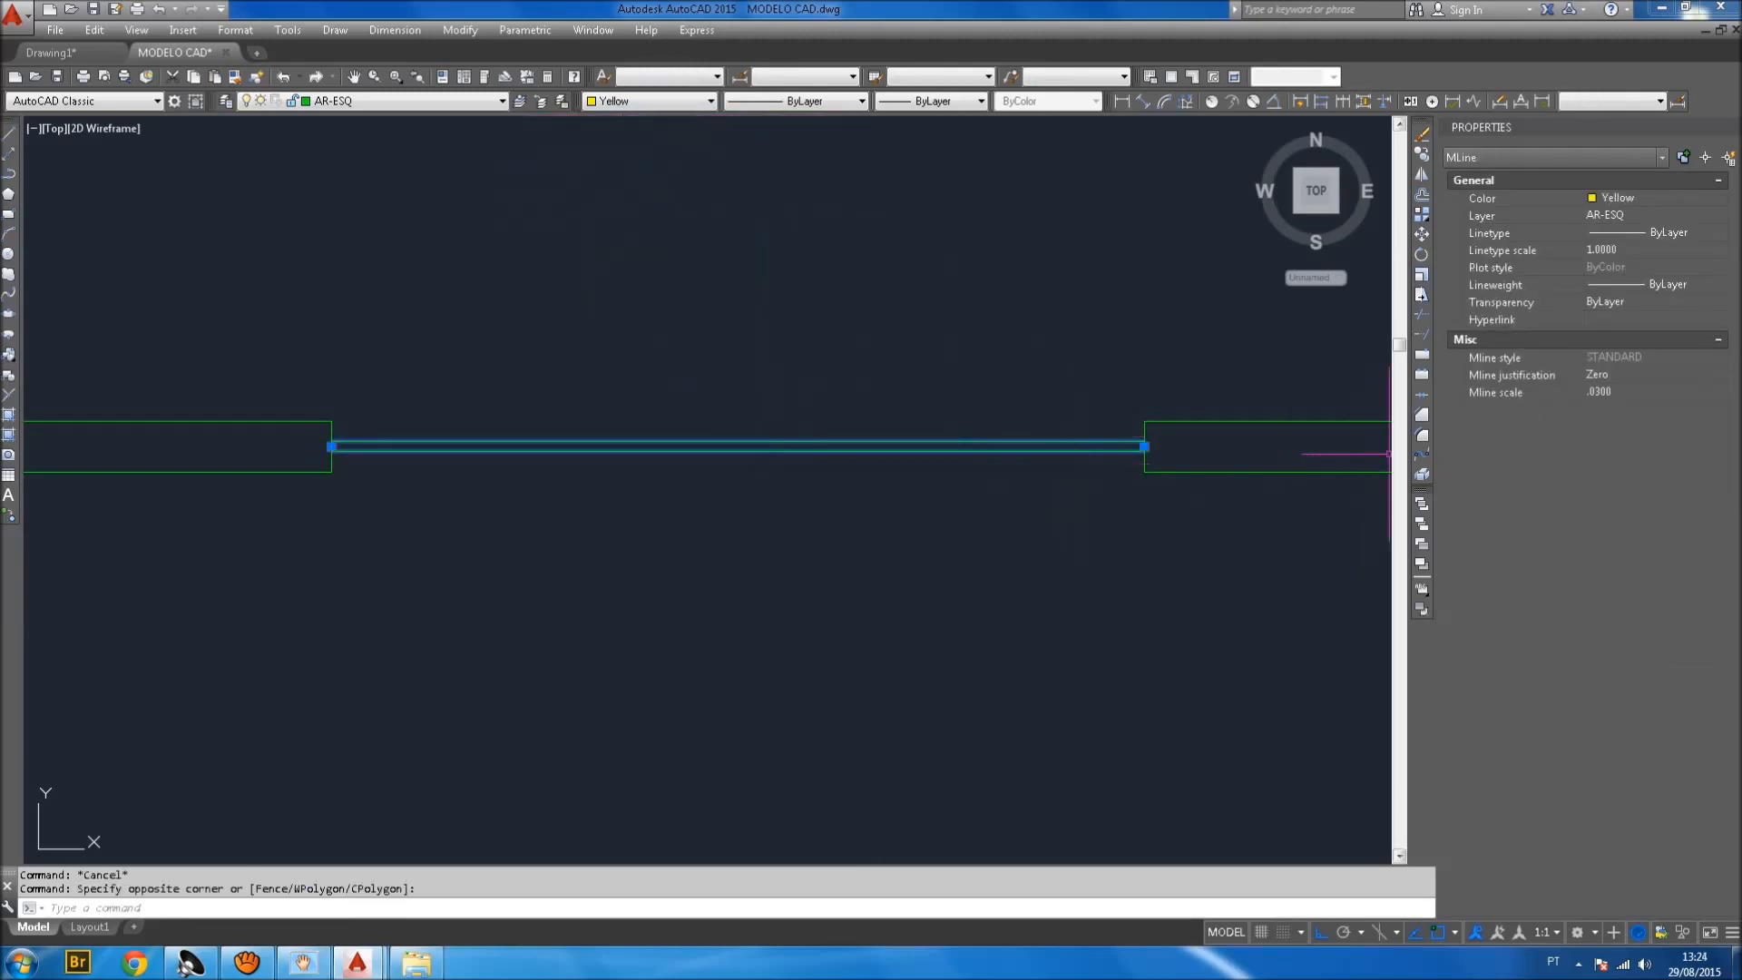
click(1421, 476)
click(979, 506)
click(901, 350)
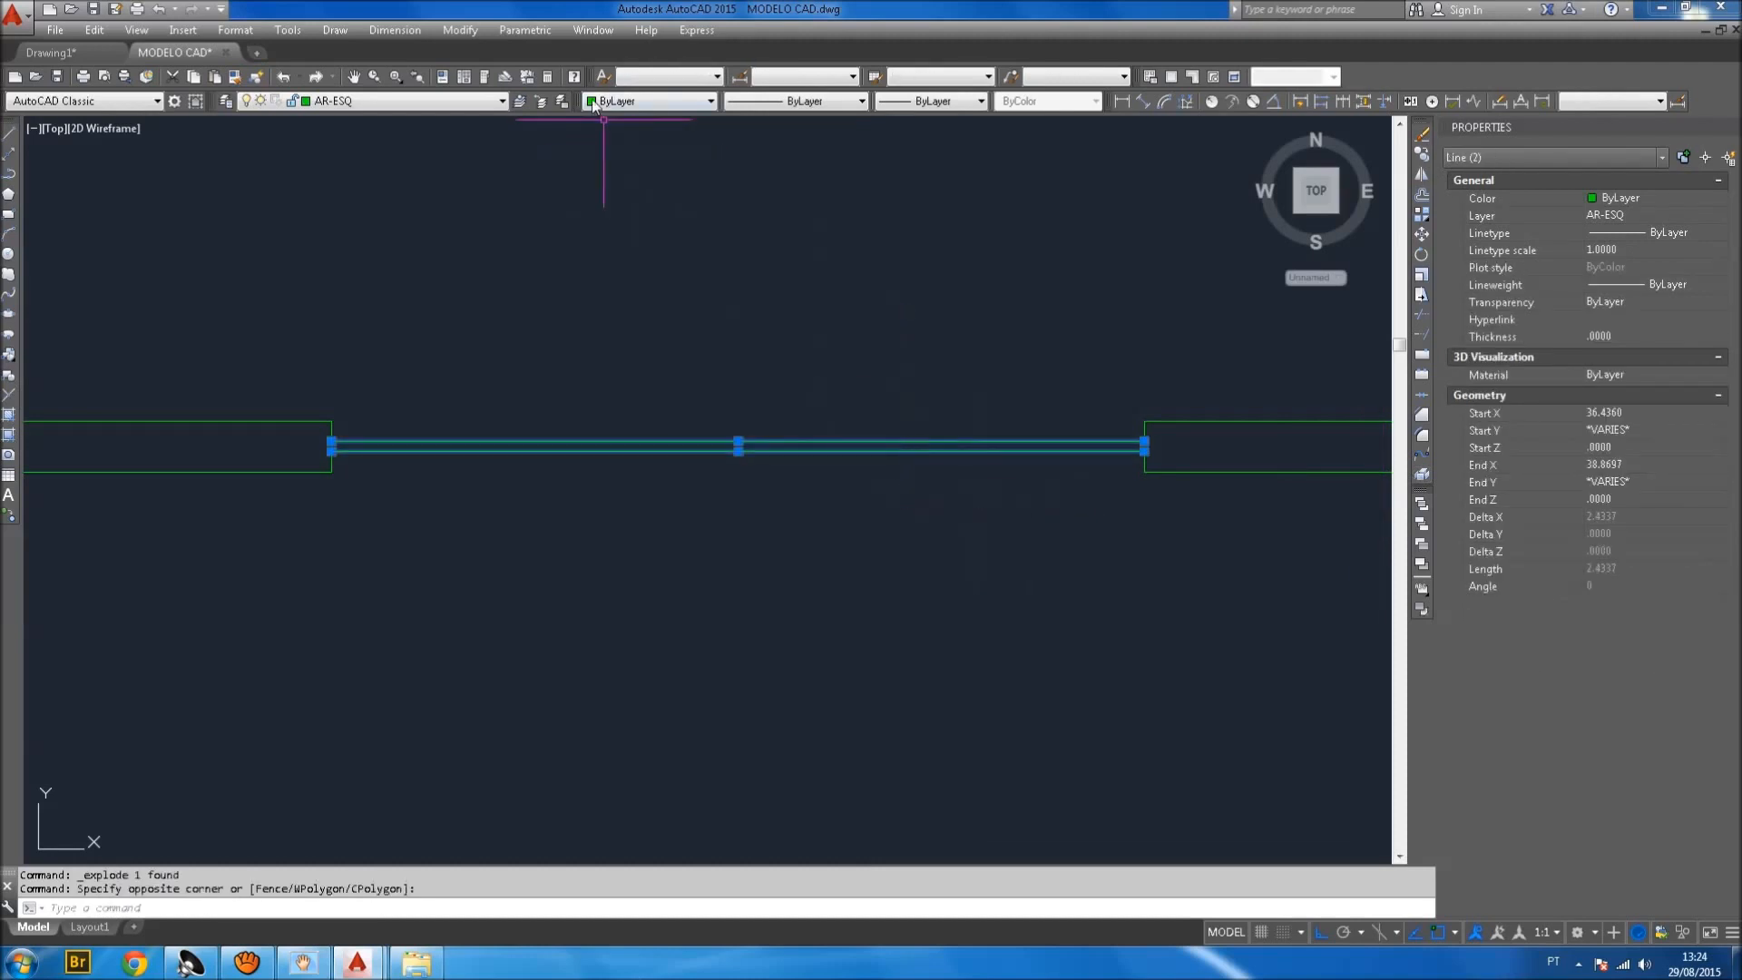
click(659, 102)
click(617, 162)
key(Escape)
scroll(756, 432, down, 5)
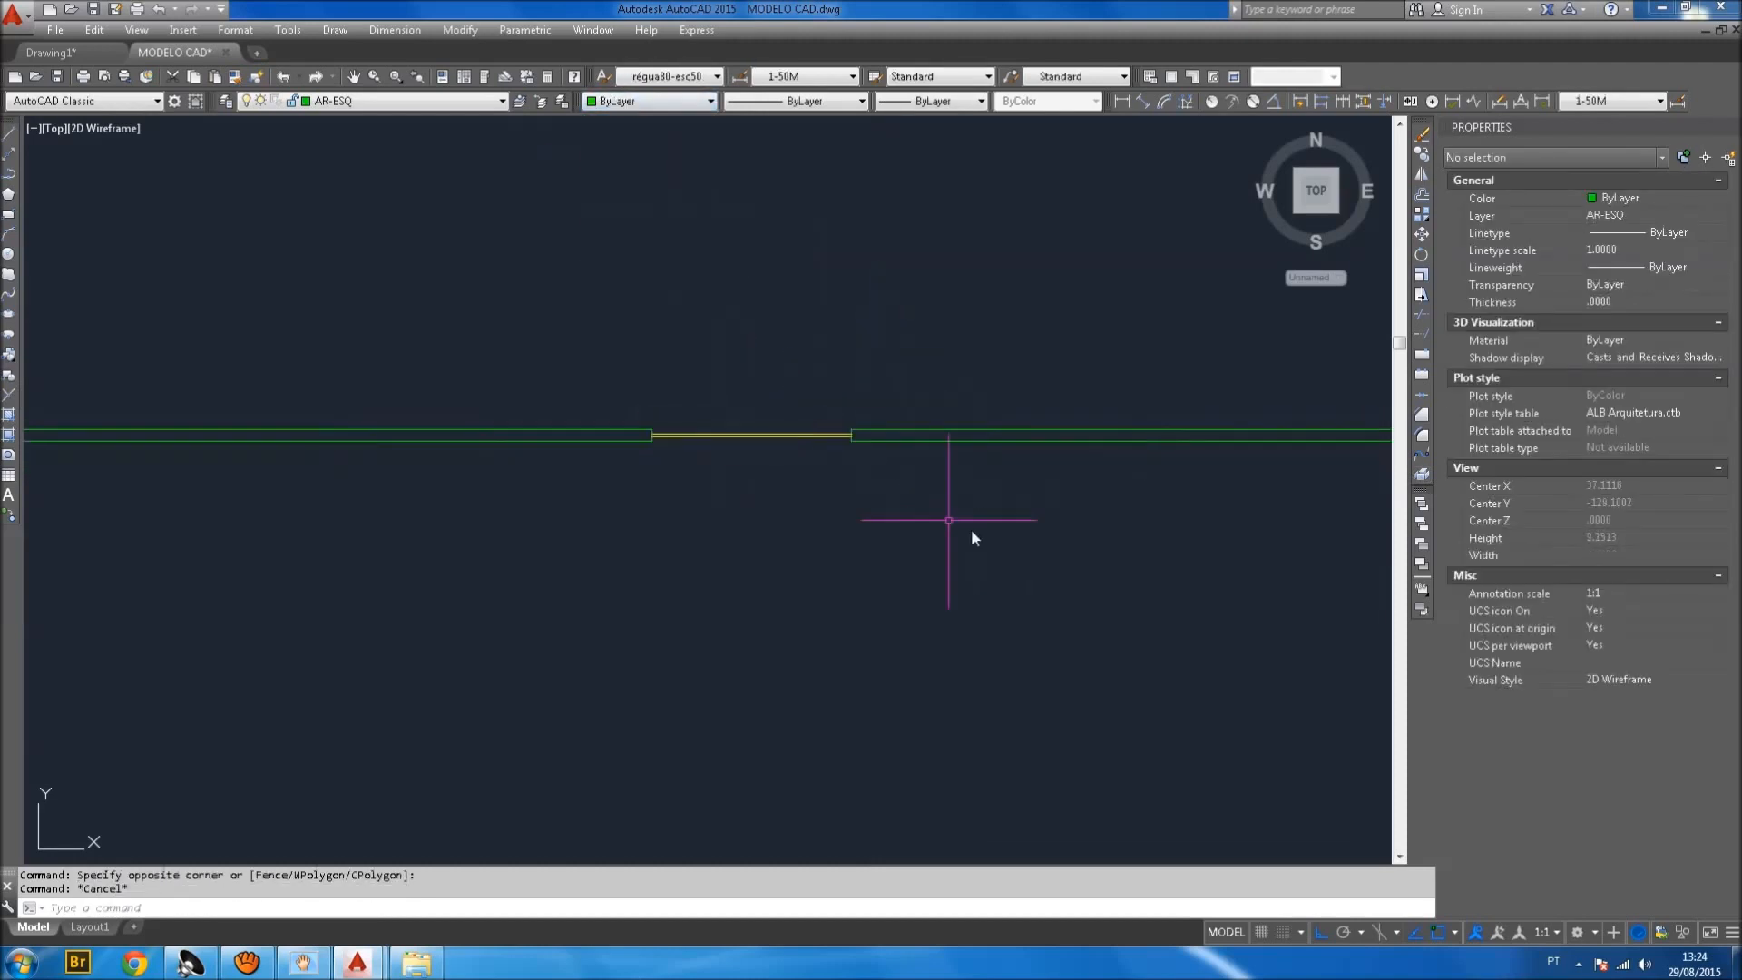
Erase the two yellow lines between the walls.
scroll(759, 423, up, 6)
scroll(787, 505, down, 2)
middle_drag(885, 564, 874, 466)
click(740, 417)
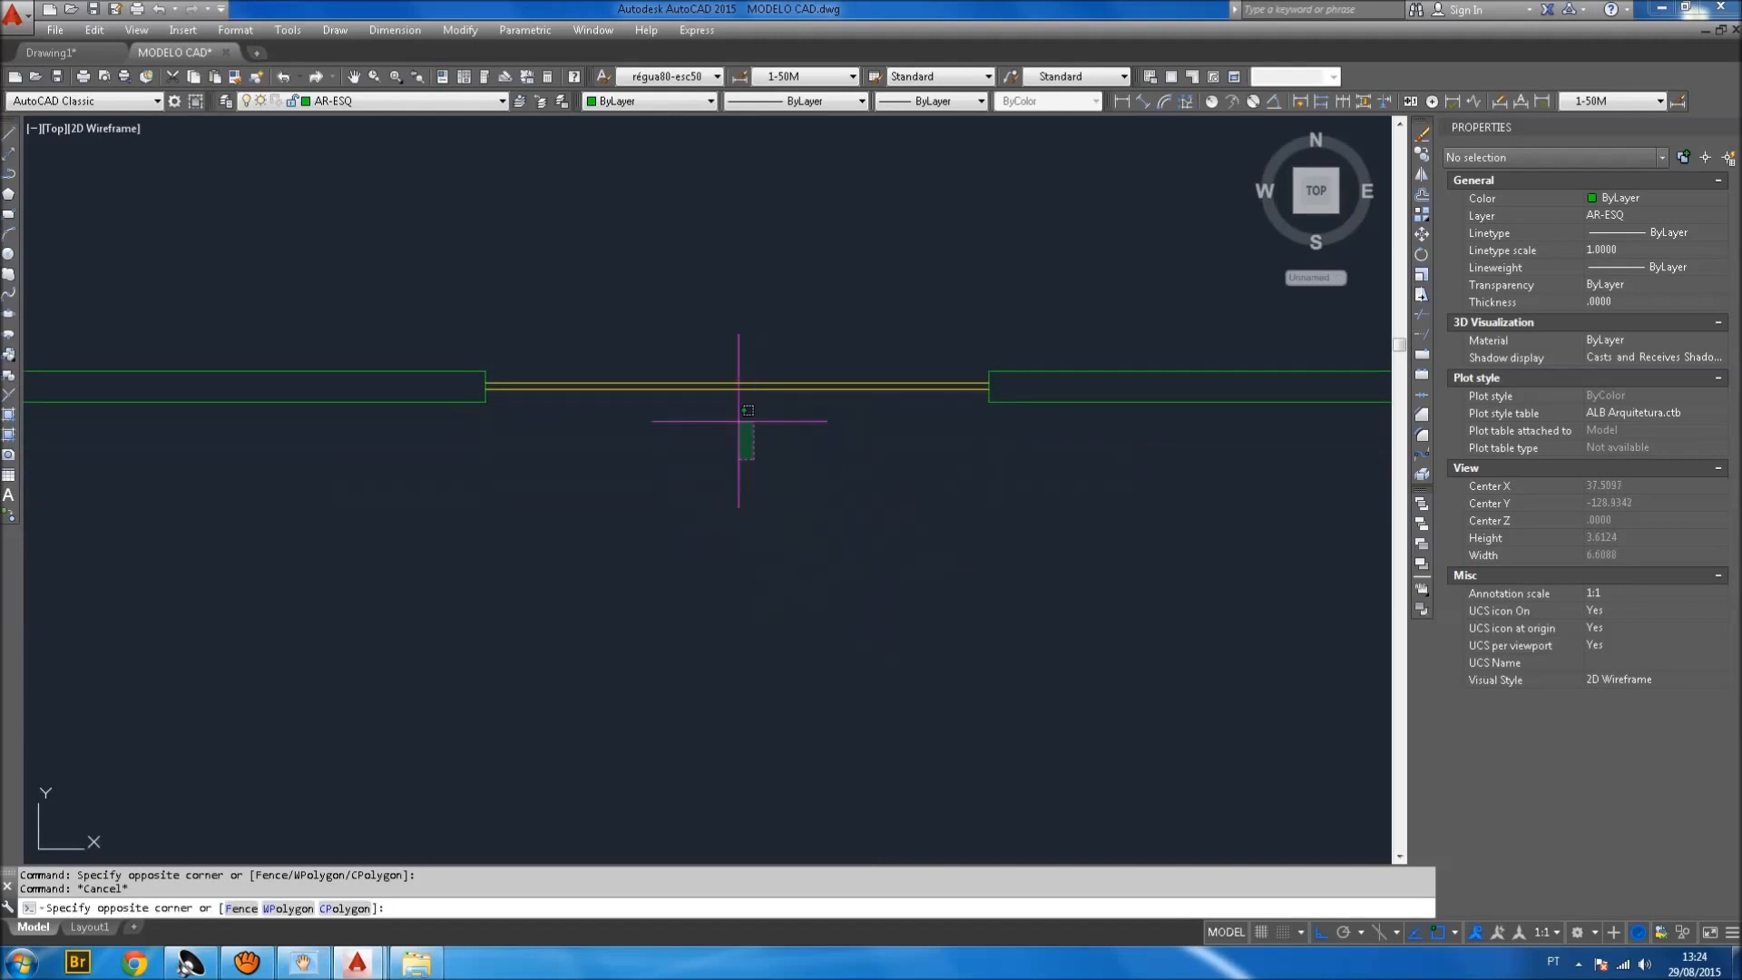
click(663, 329)
key(Delete)
key(Escape)
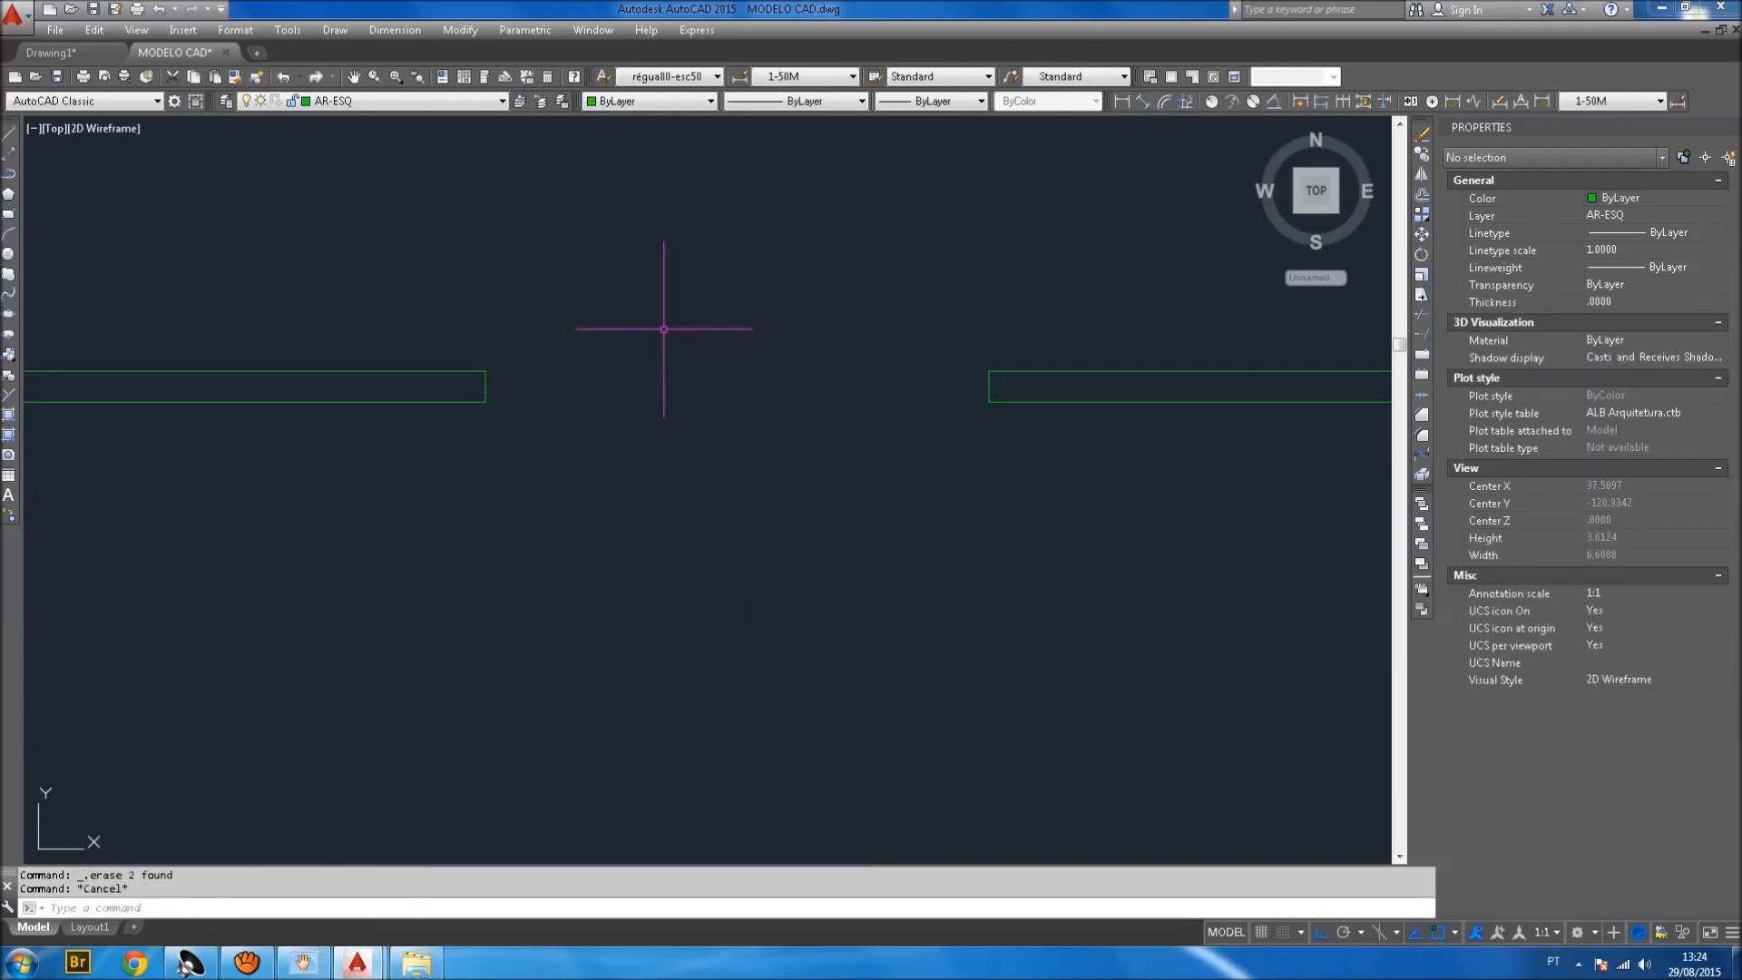
Draw a multiline with Top justification between the facing end midpoints of the two walls and inspect where it meets the wall.
text(ML)
key(Return)
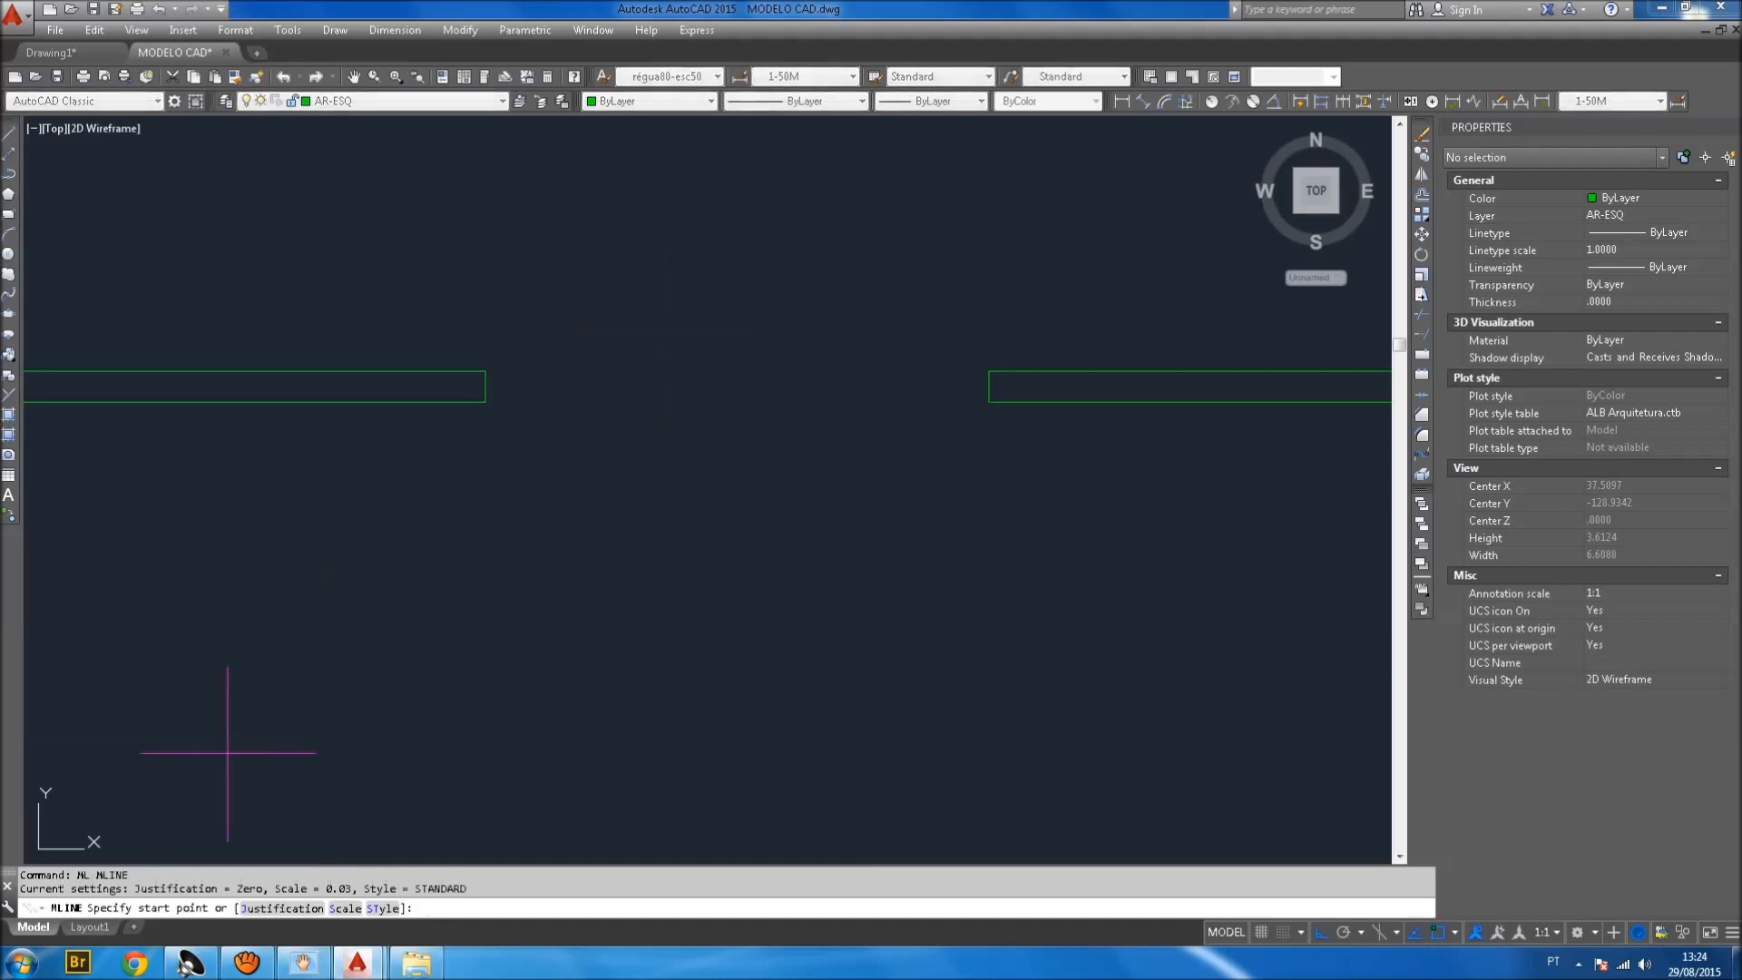
click(281, 908)
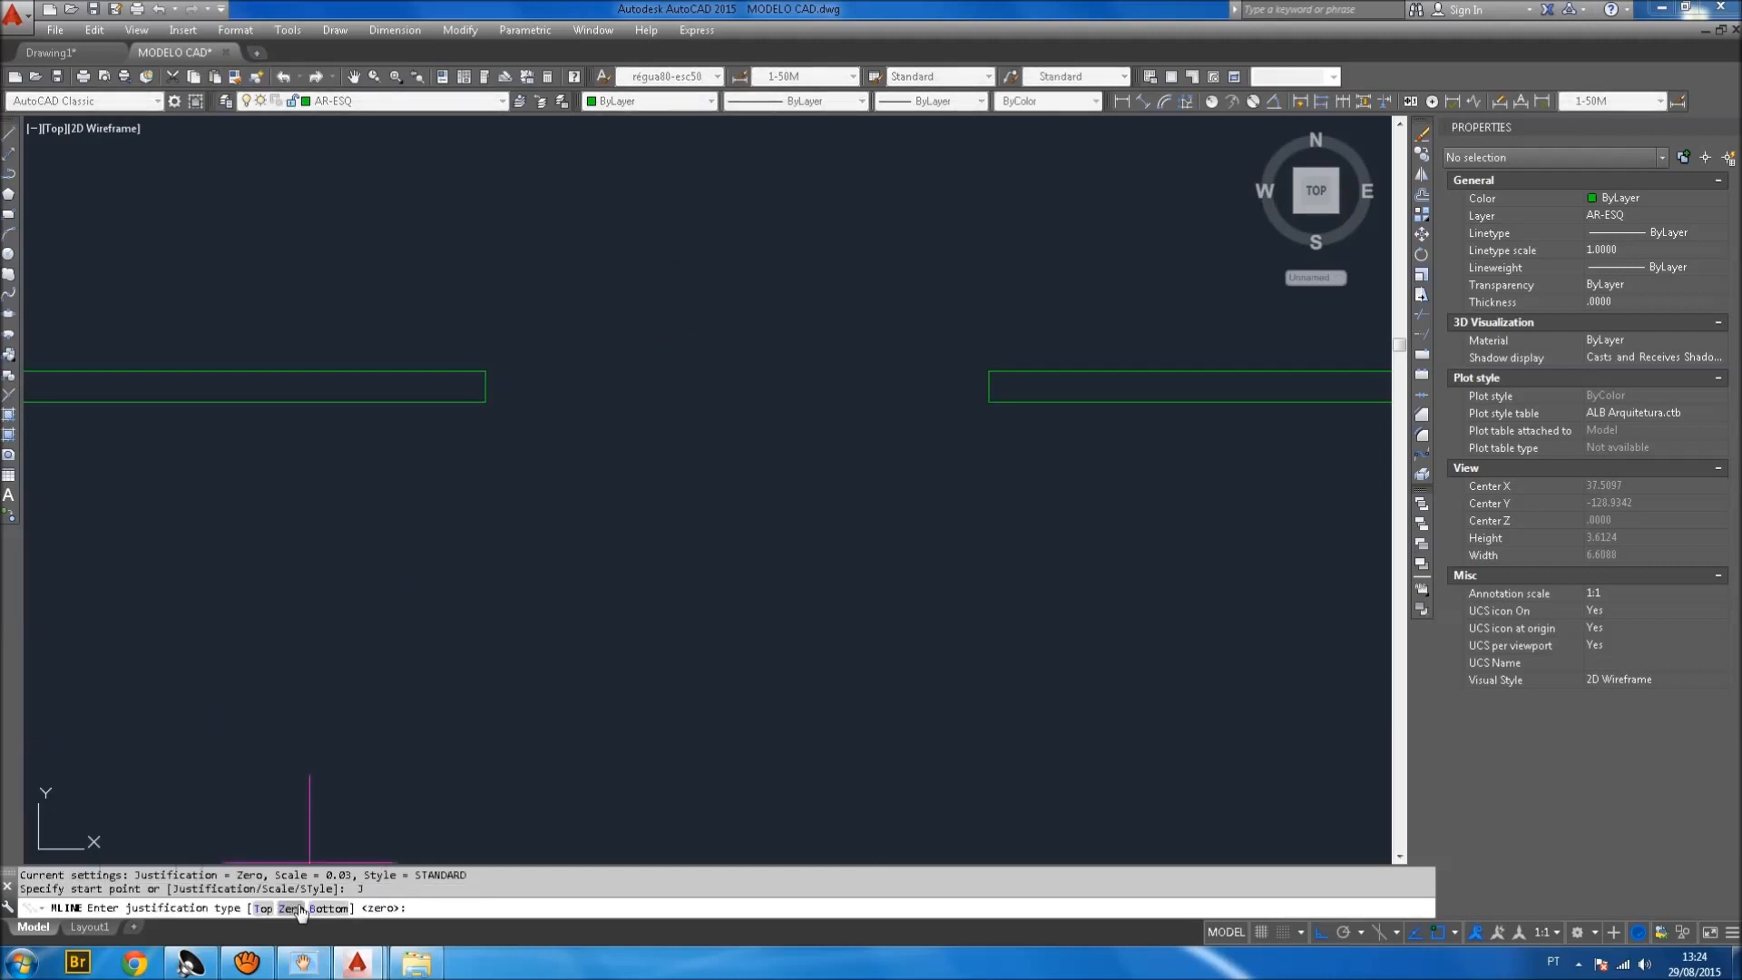
click(262, 908)
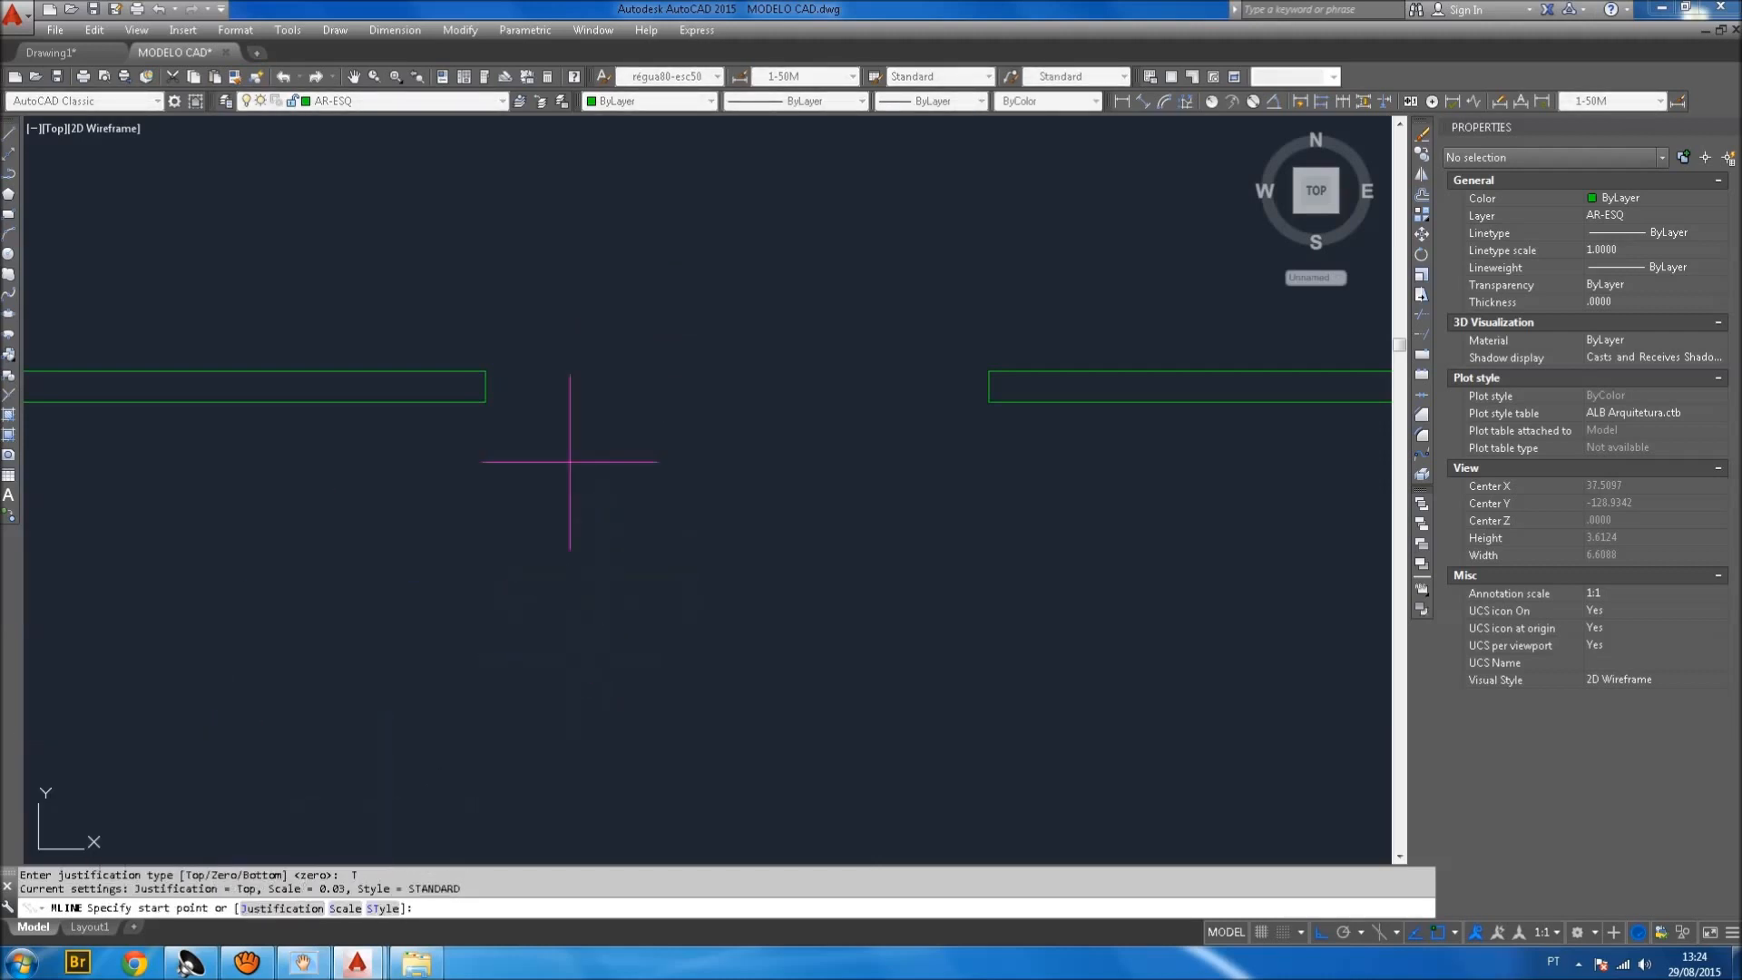
click(486, 385)
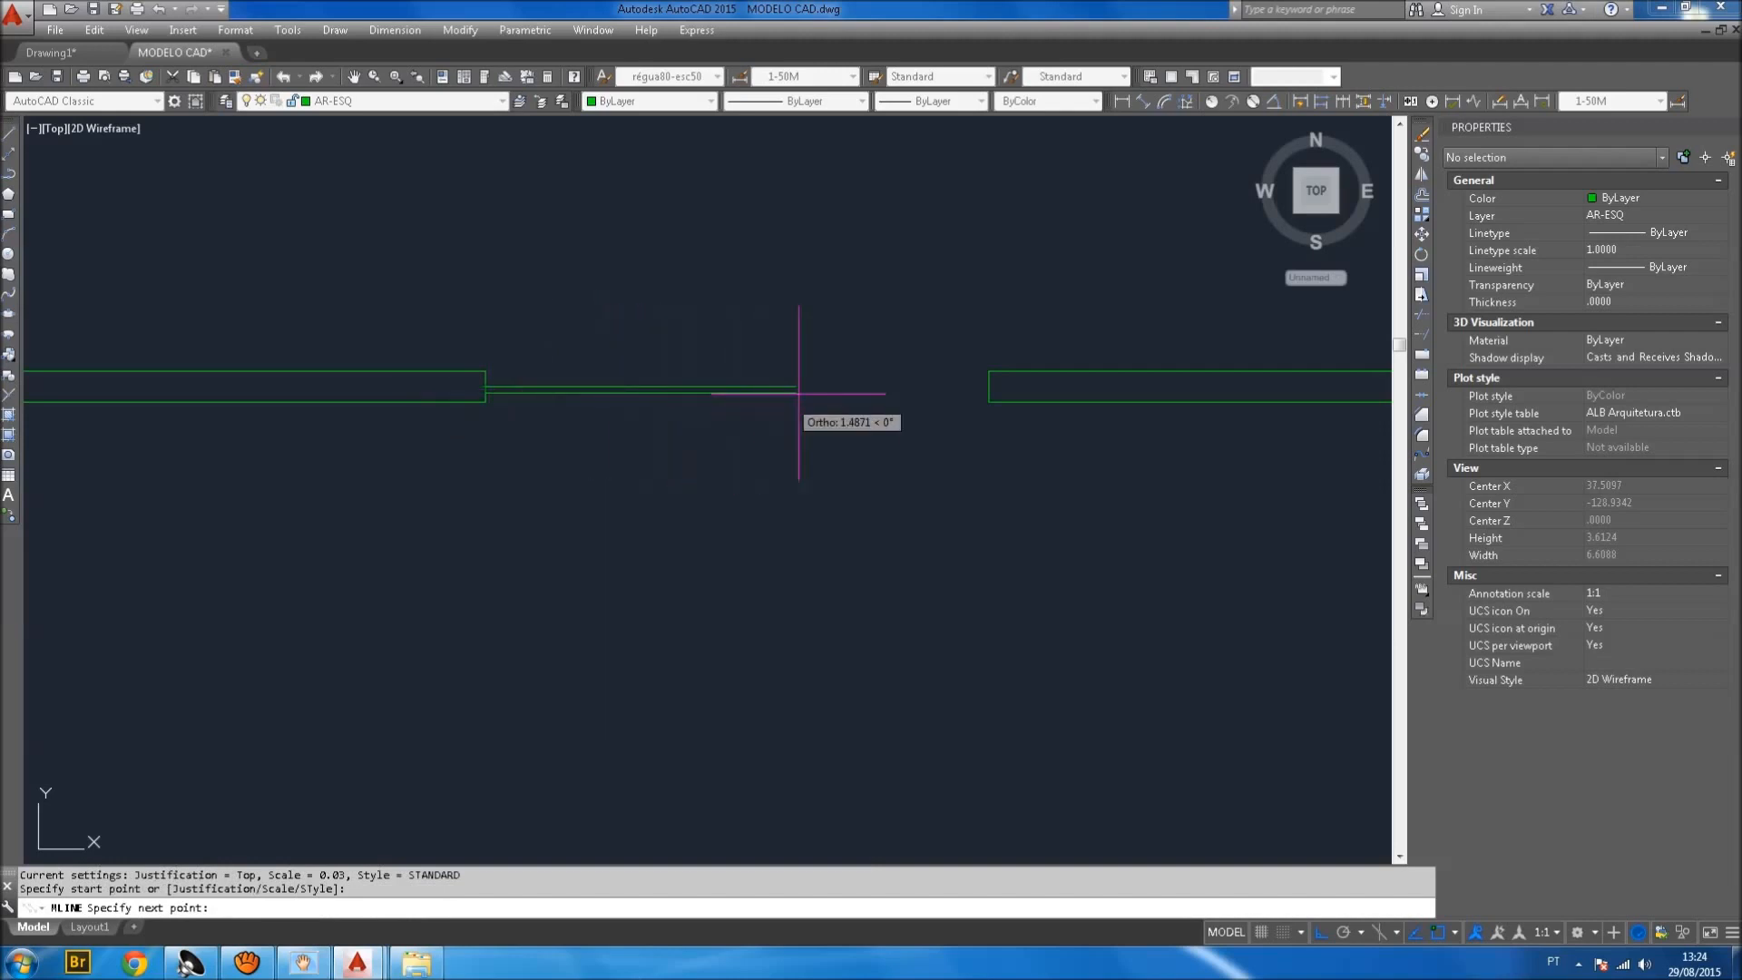
click(988, 388)
key(Escape)
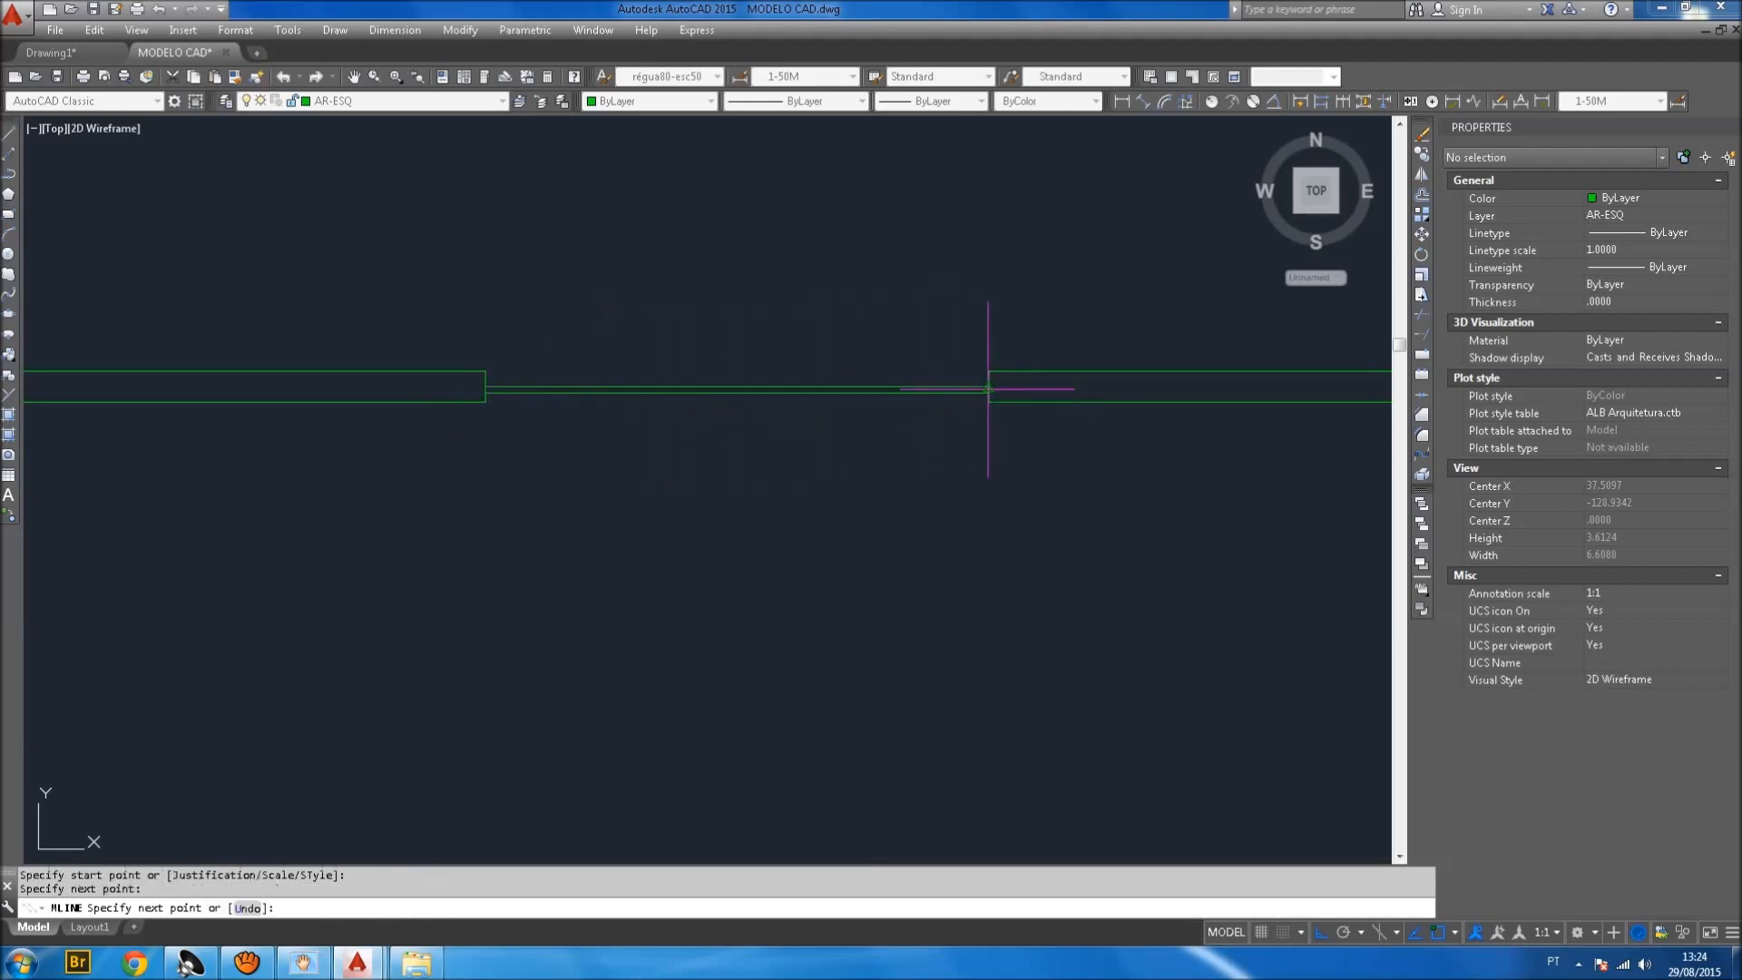
scroll(993, 381, up, 8)
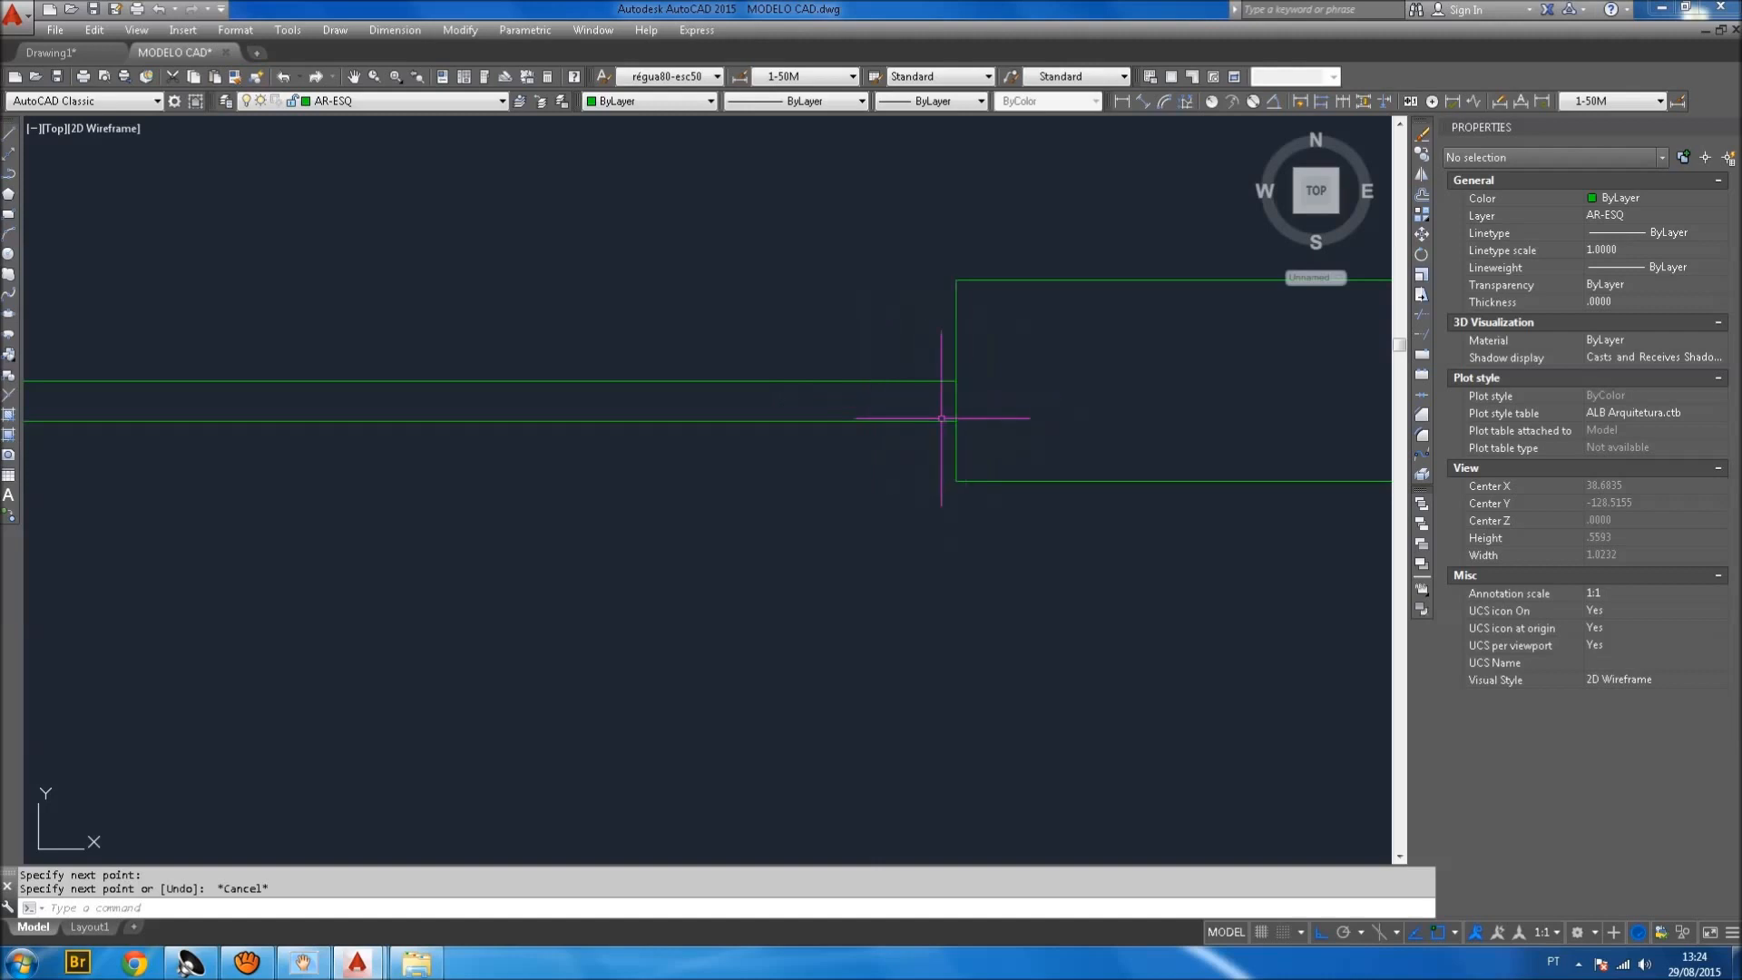
Erase the multiline between the two walls.
scroll(920, 407, down, 4)
click(734, 466)
click(635, 392)
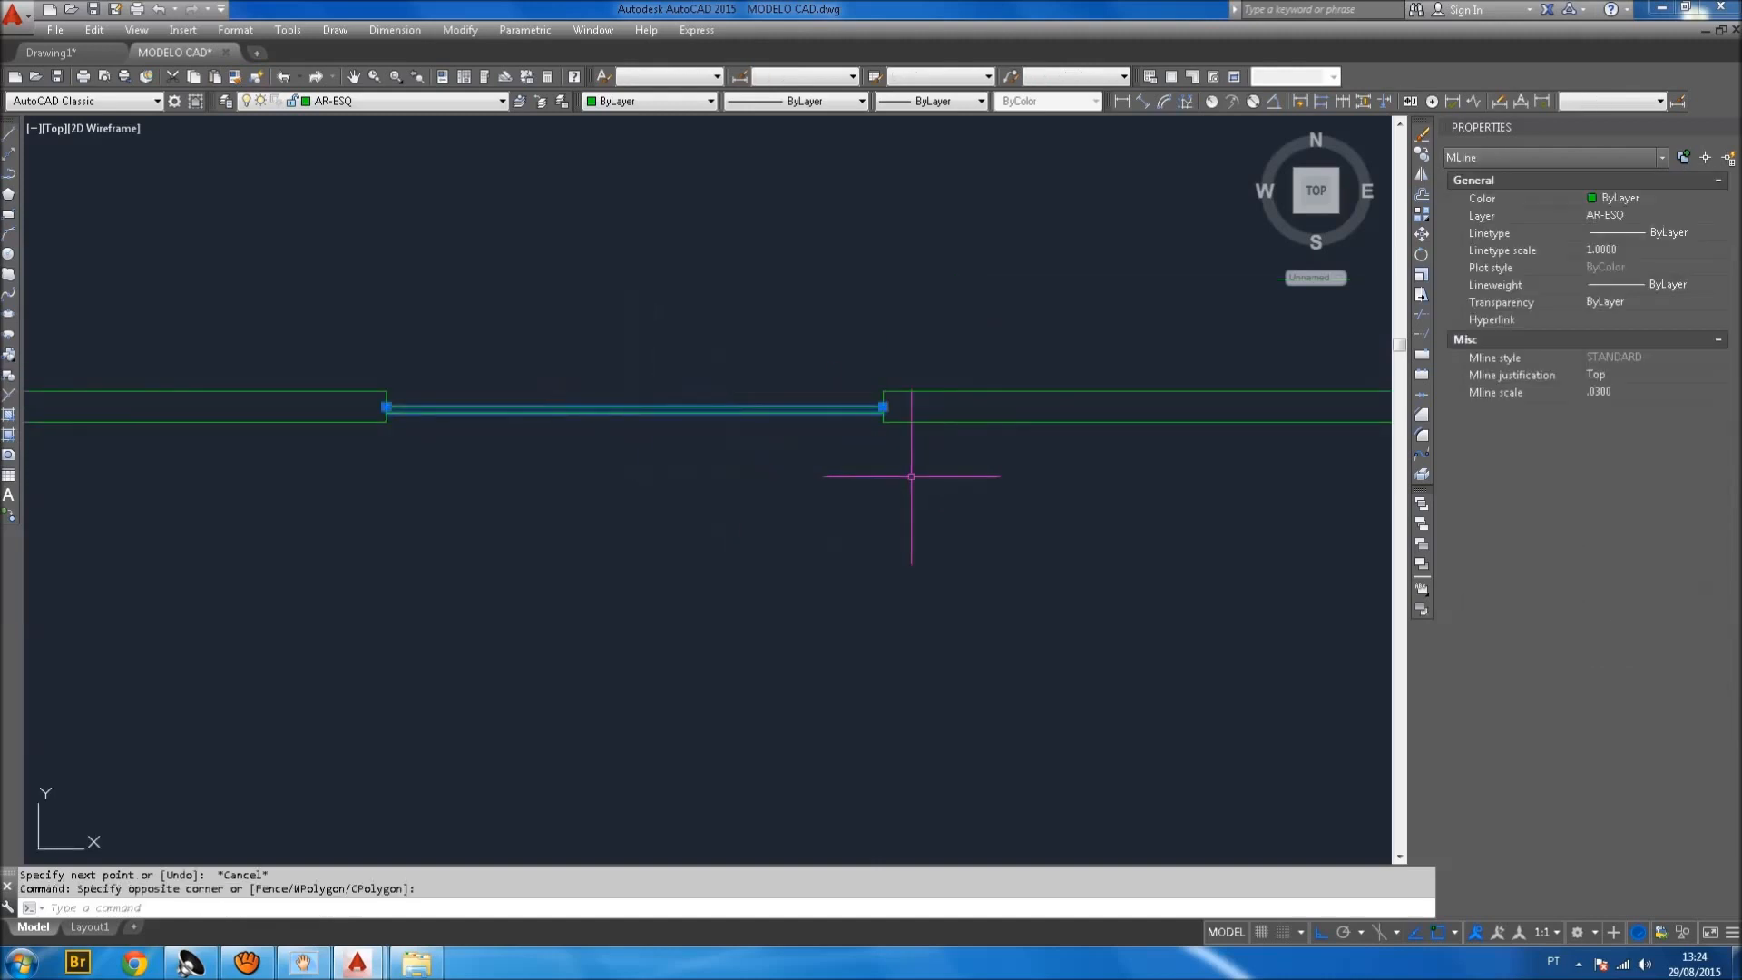
key(Delete)
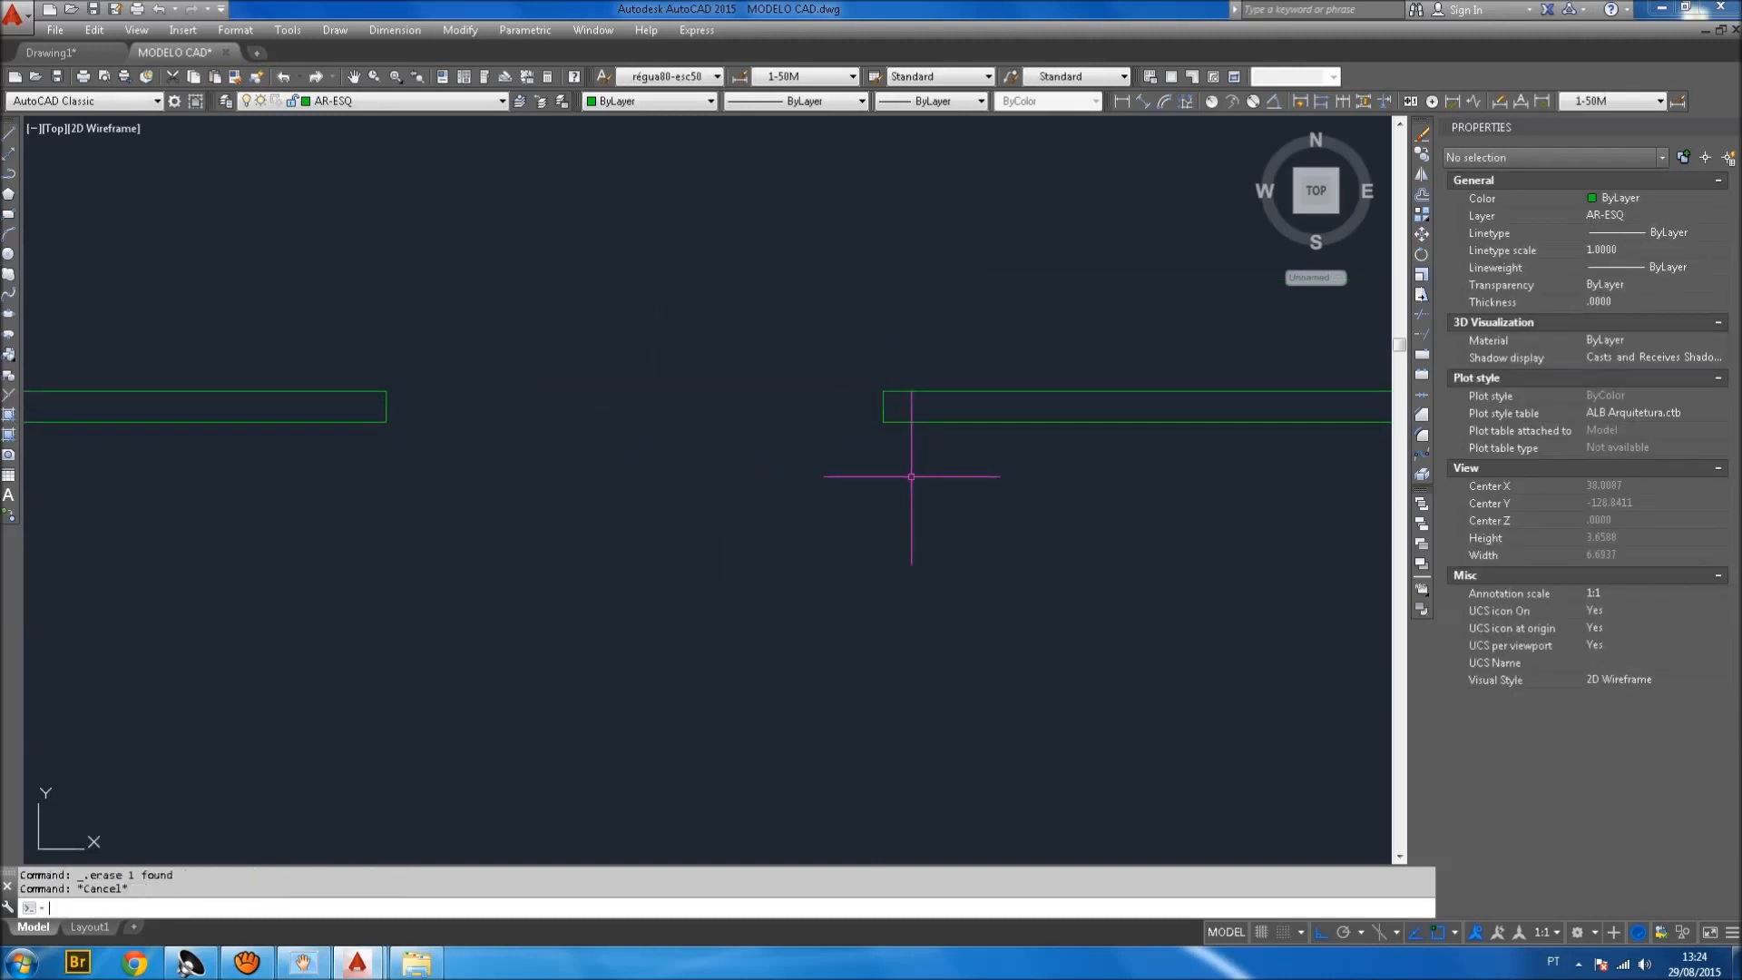
Start a new multiline with scale 0.15 and Top justification.
key(Return)
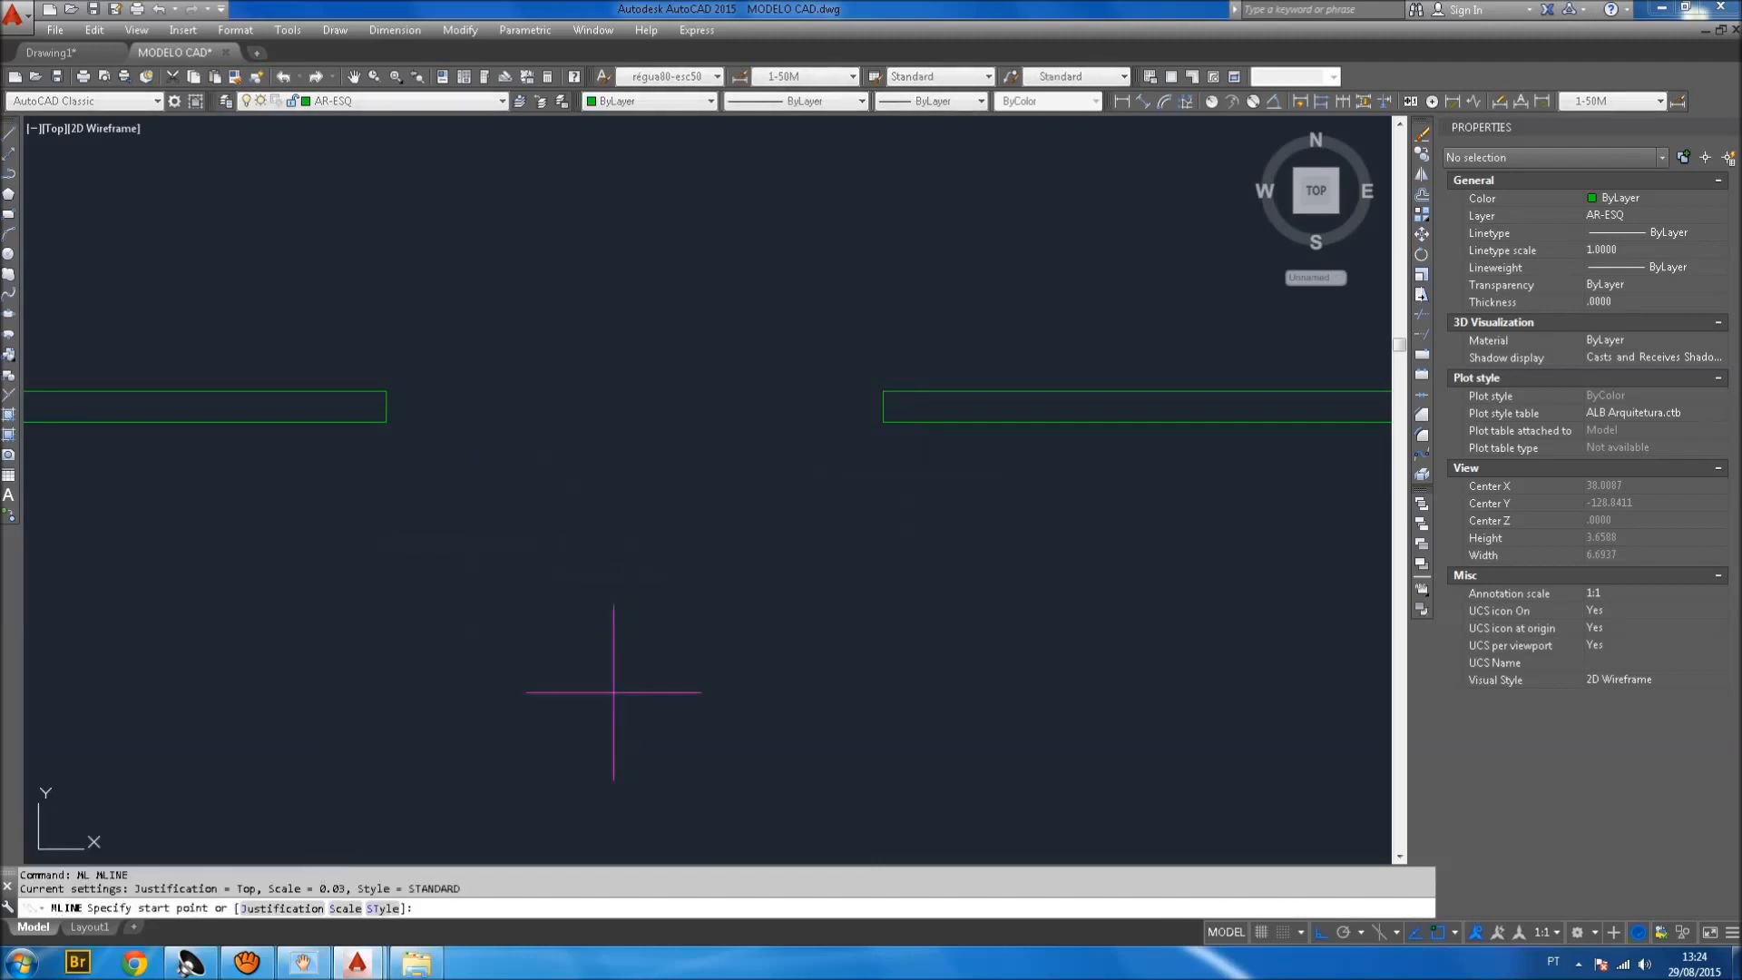
click(345, 908)
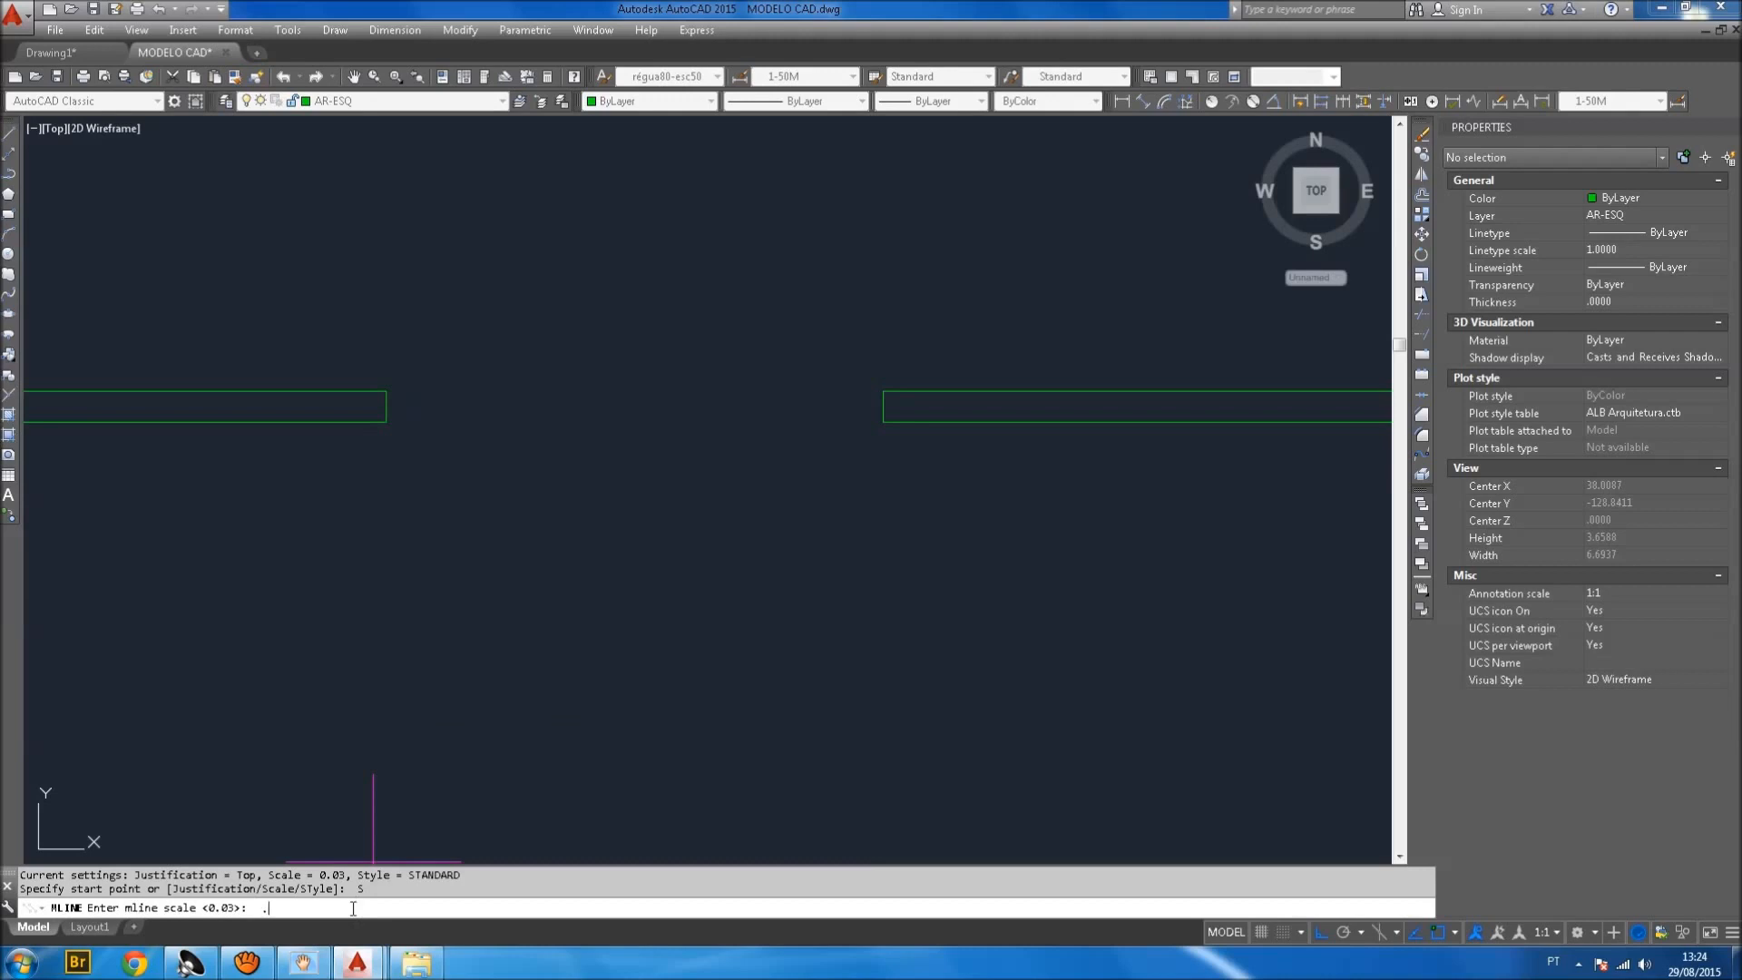
text(.15)
key(Return)
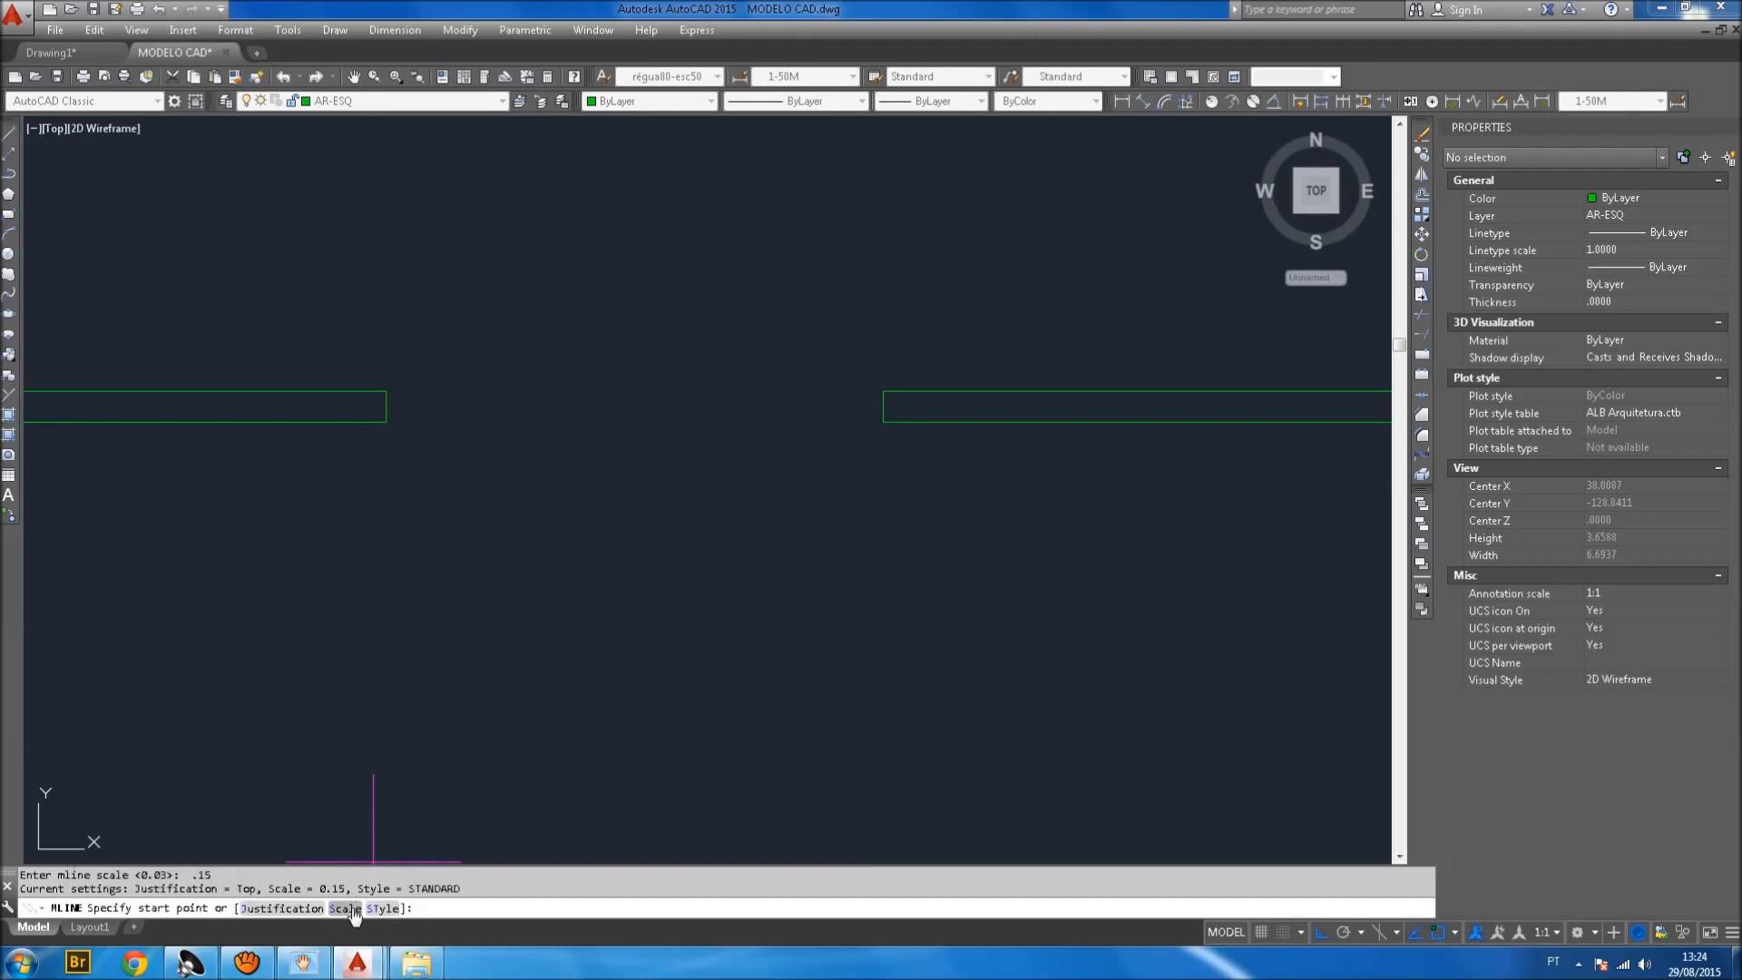
click(282, 908)
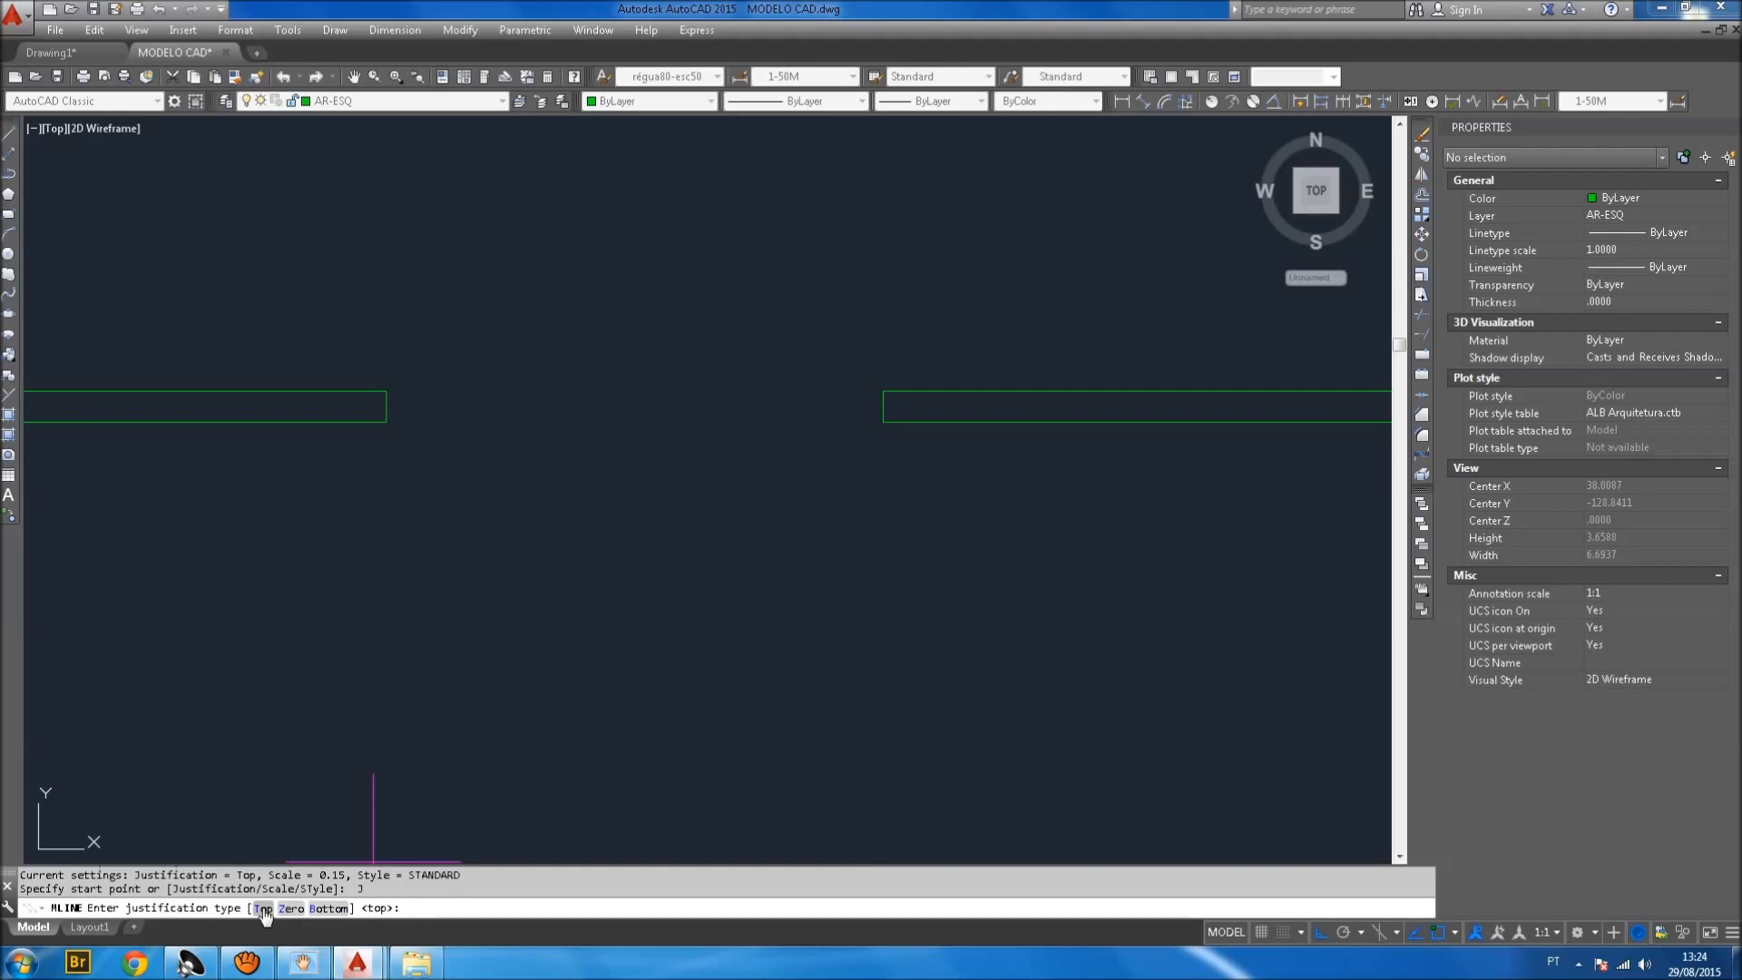
click(264, 908)
Begin the multiline in the empty area below the walls, running 4 units to the right and then 3 units down.
scroll(395, 612, down, 2)
middle_drag(394, 612, 515, 551)
click(367, 542)
scroll(578, 550, up, 2)
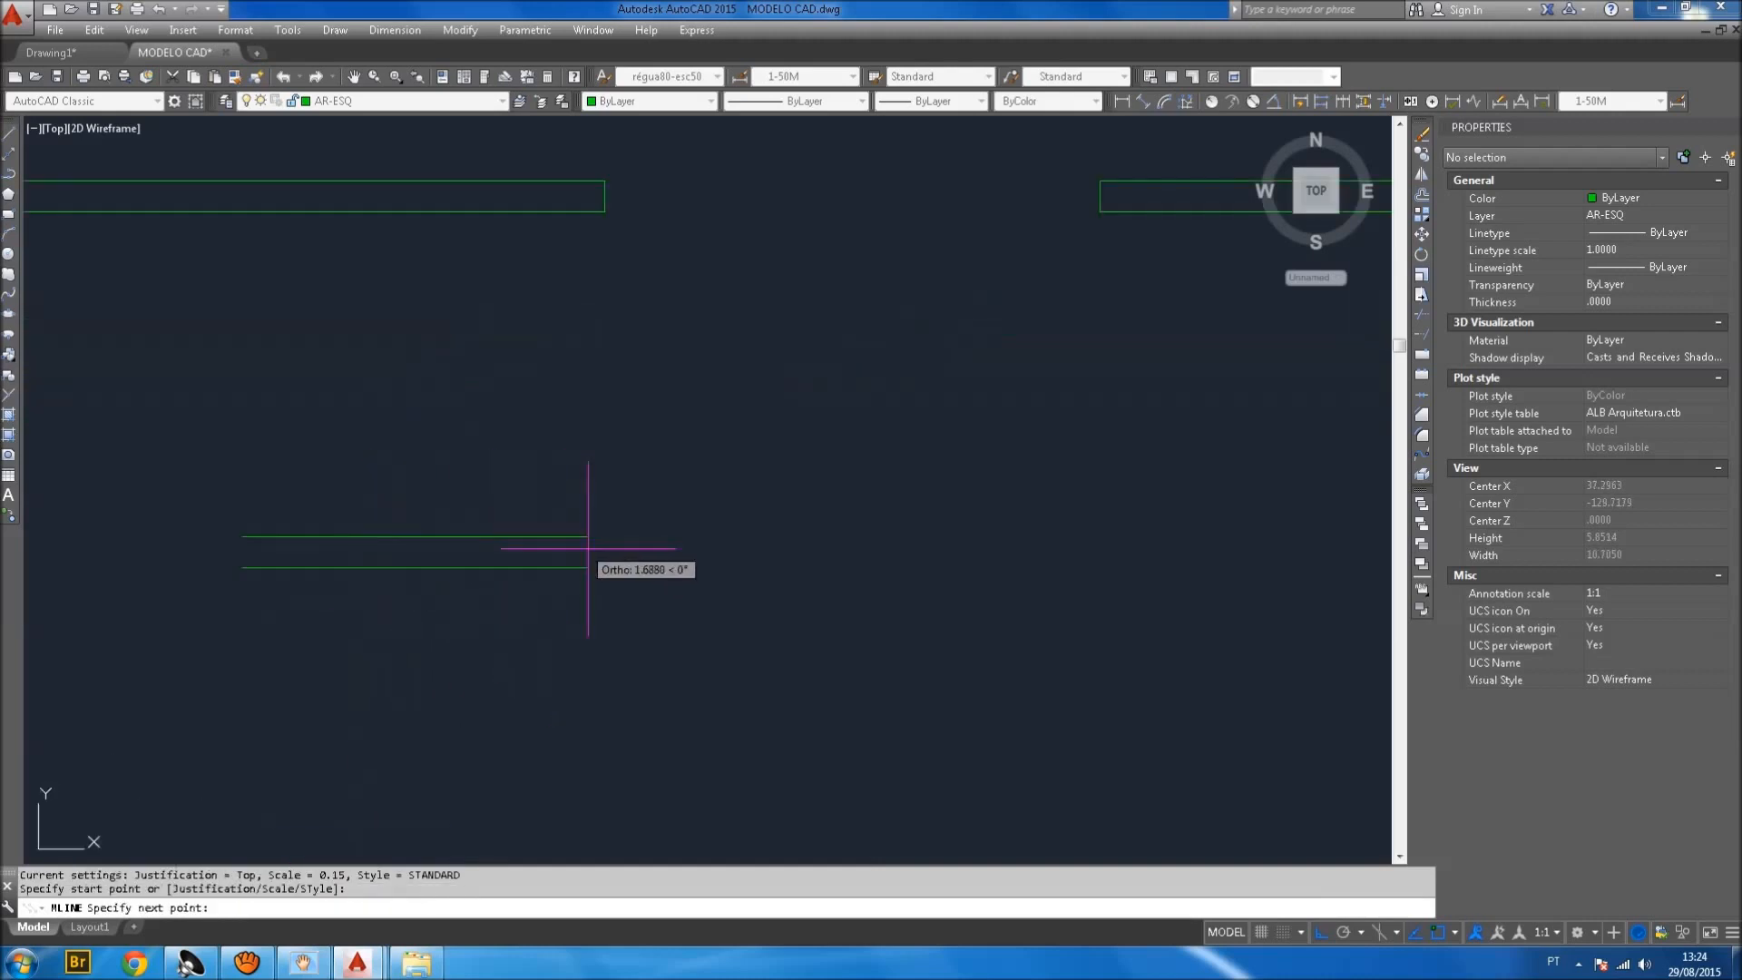
scroll(731, 571, down, 1)
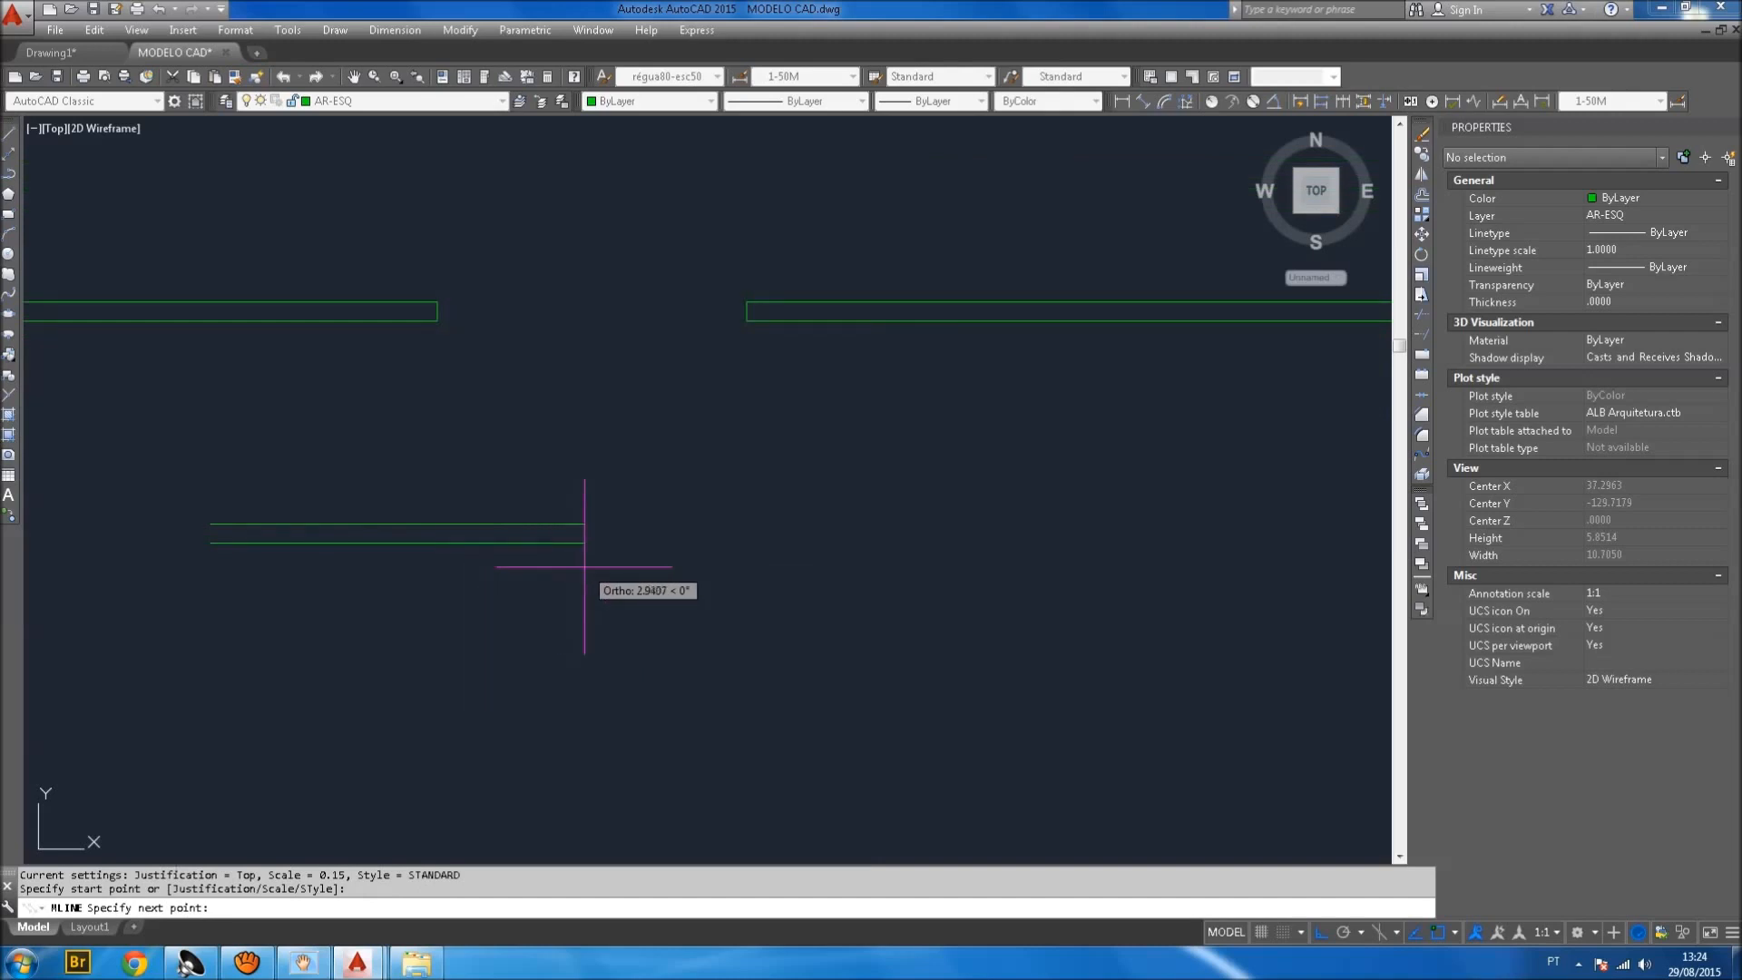
text(4)
key(Return)
scroll(635, 569, down, 6)
middle_drag(890, 650, 856, 518)
scroll(811, 479, up, 2)
scroll(802, 465, up, 3)
scroll(589, 517, down, 2)
middle_drag(425, 572, 906, 479)
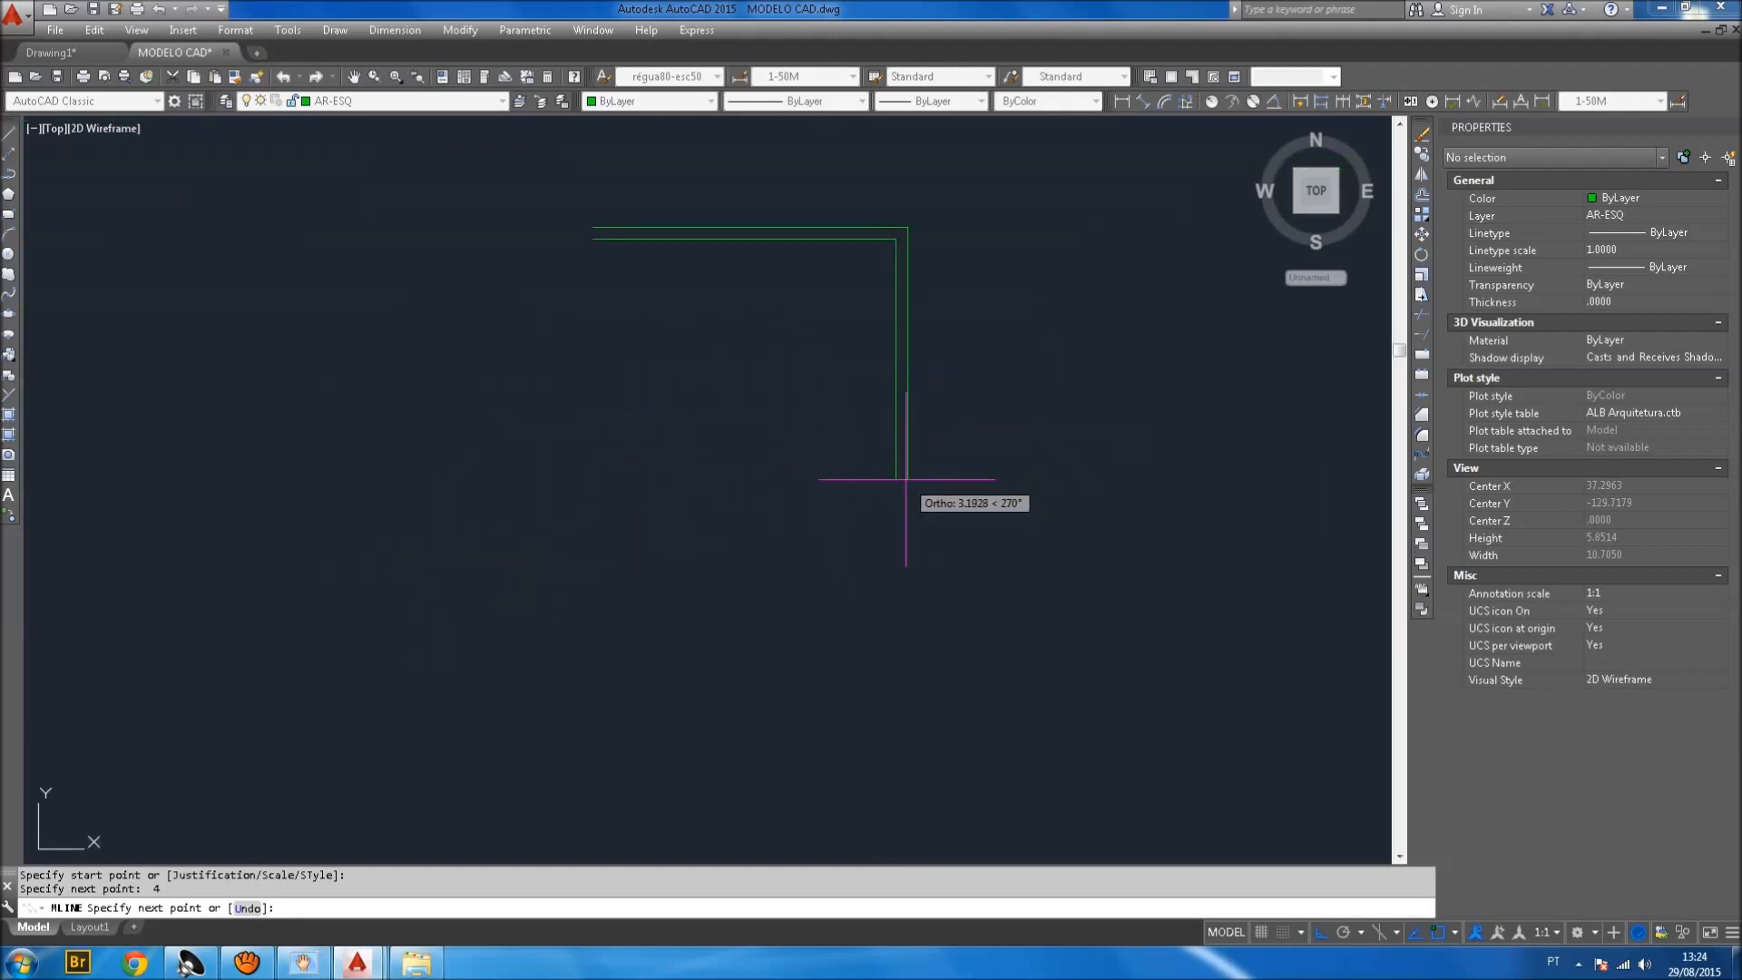
text(3)
key(Return)
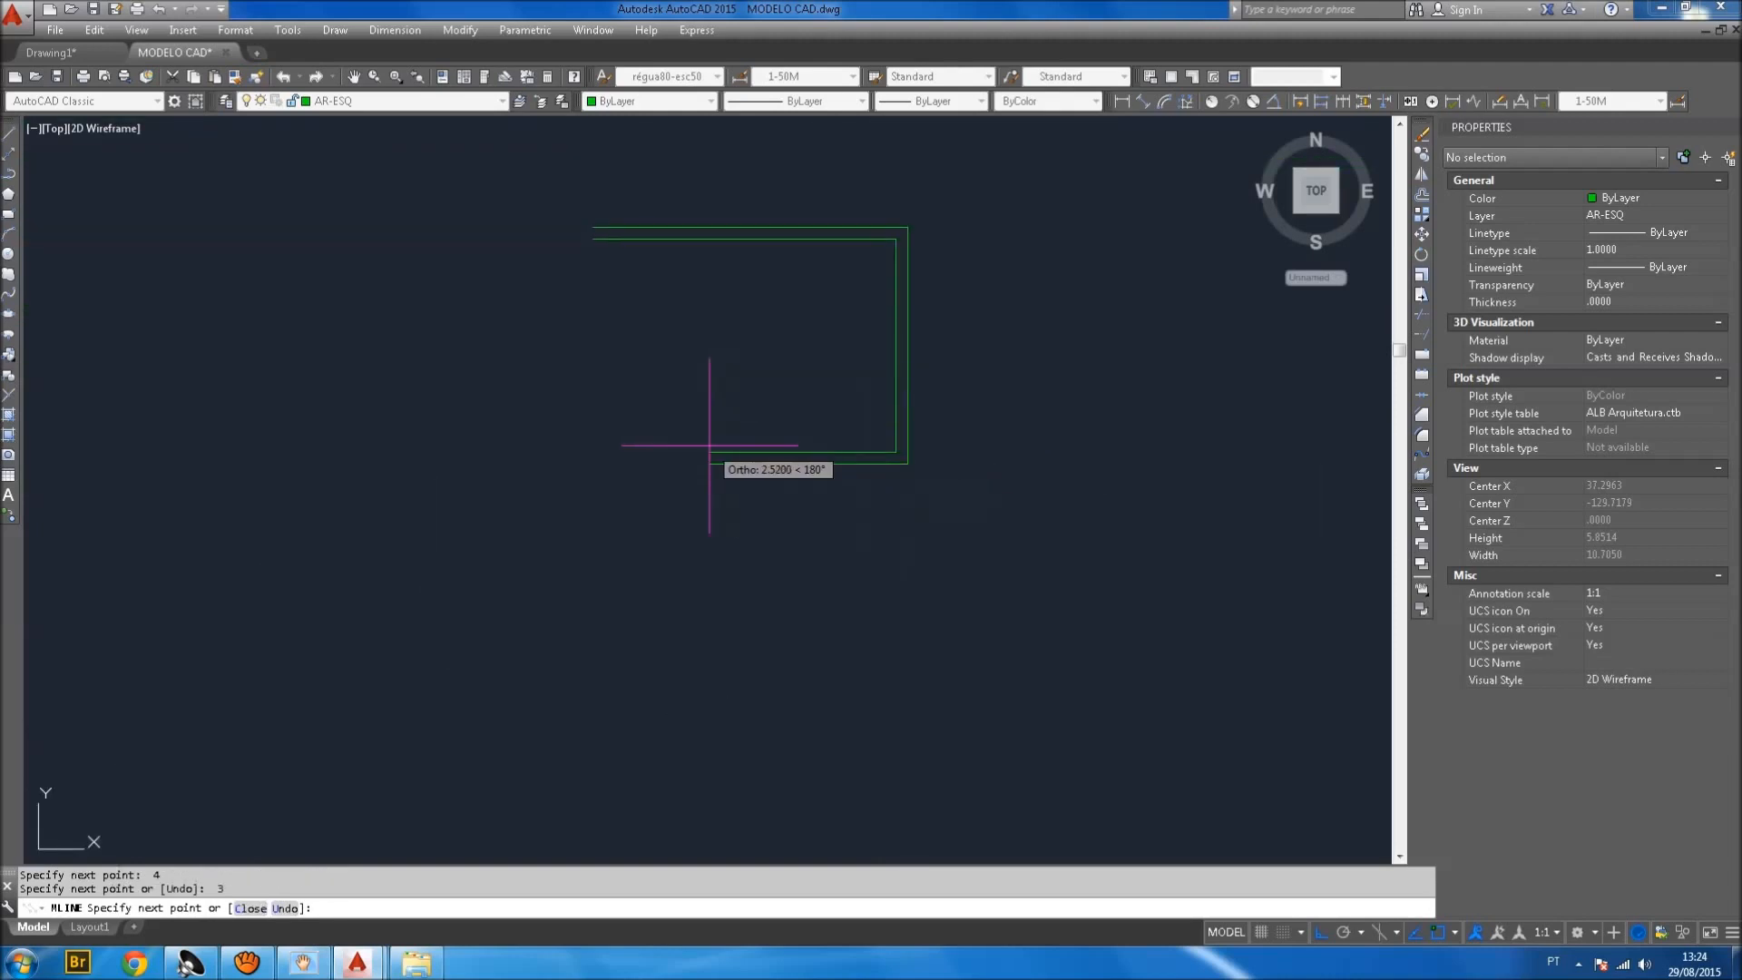
Continue the multiline 2 units left, 3 units down and 5 units right, and end it there.
text(2)
key(Return)
text(3)
key(Return)
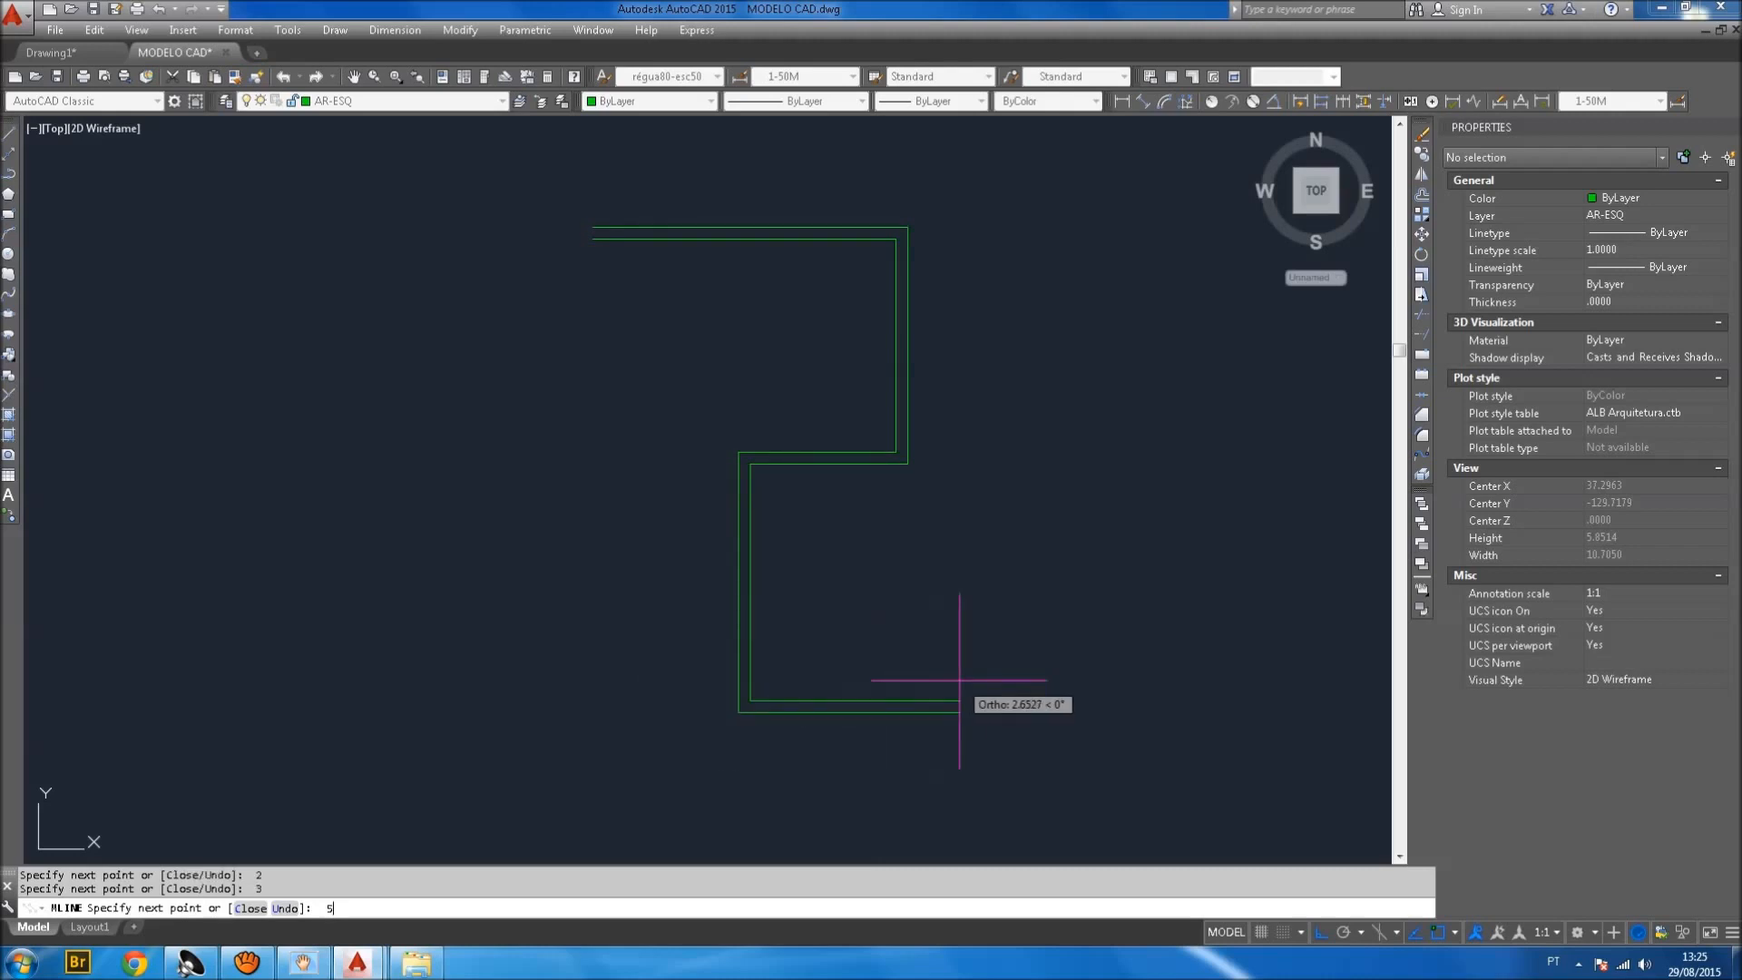
text(5)
key(Return)
key(Escape)
scroll(1011, 681, down, 3)
scroll(758, 454, up, 2)
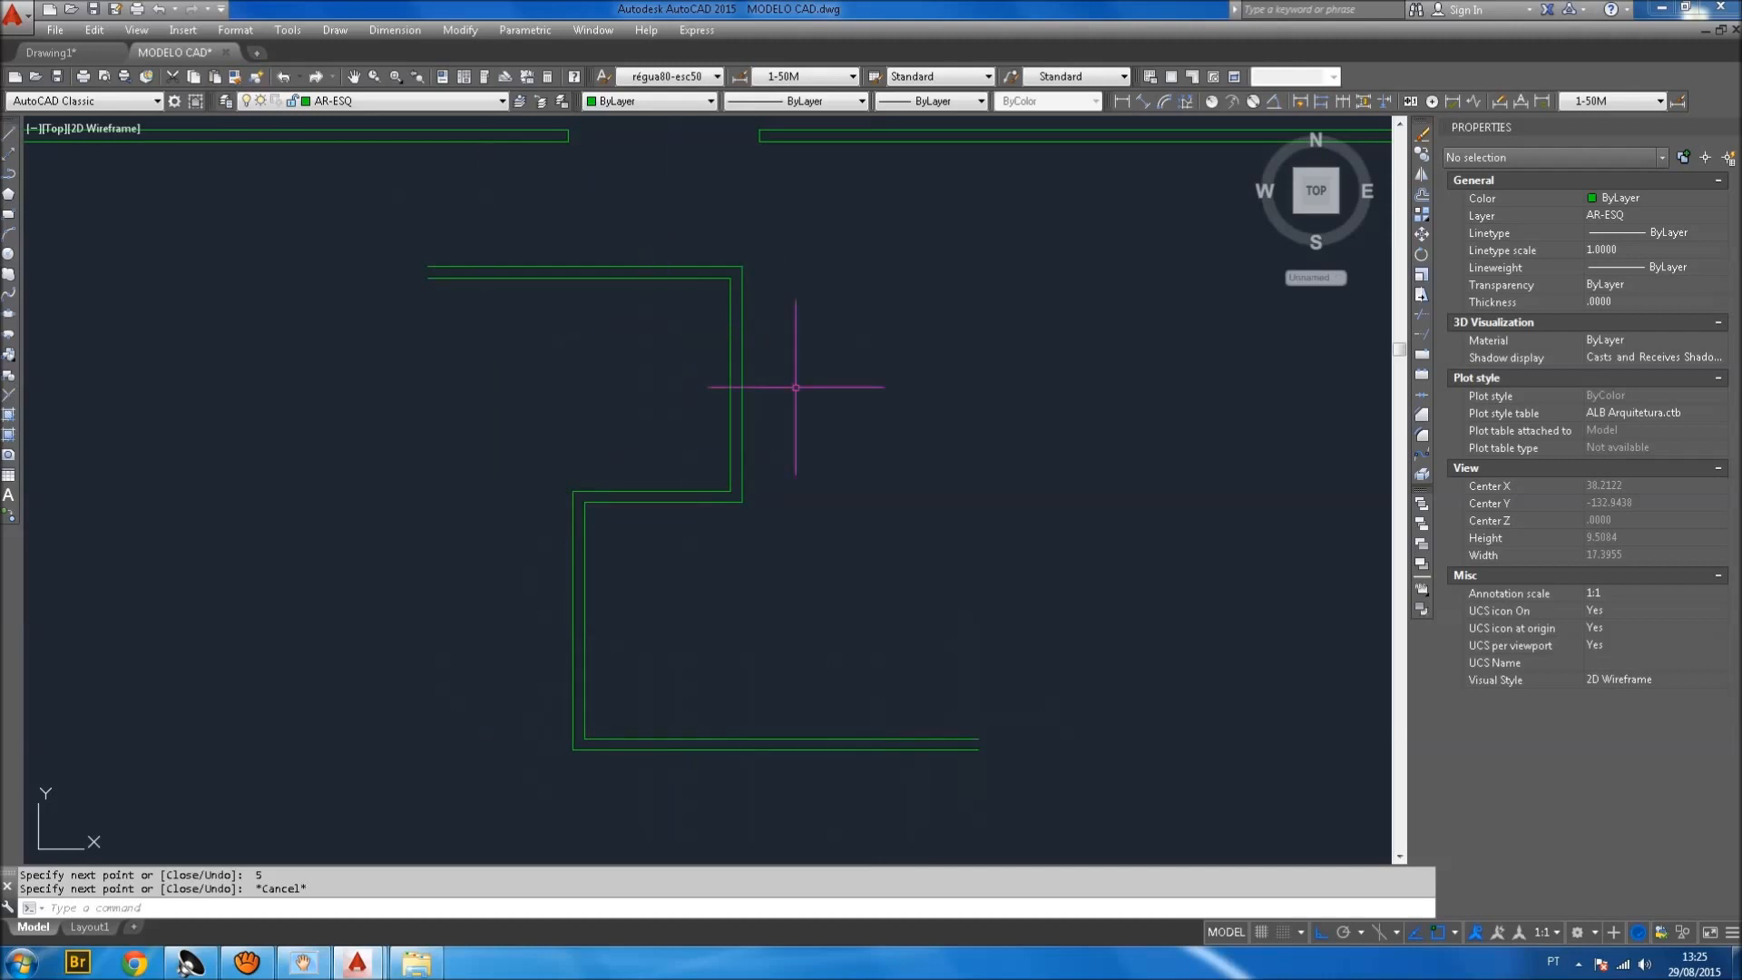
Add a linear dimension above the multiline's upper horizontal segment, measured along its outer line from the open end to the corner.
click(1126, 101)
click(427, 267)
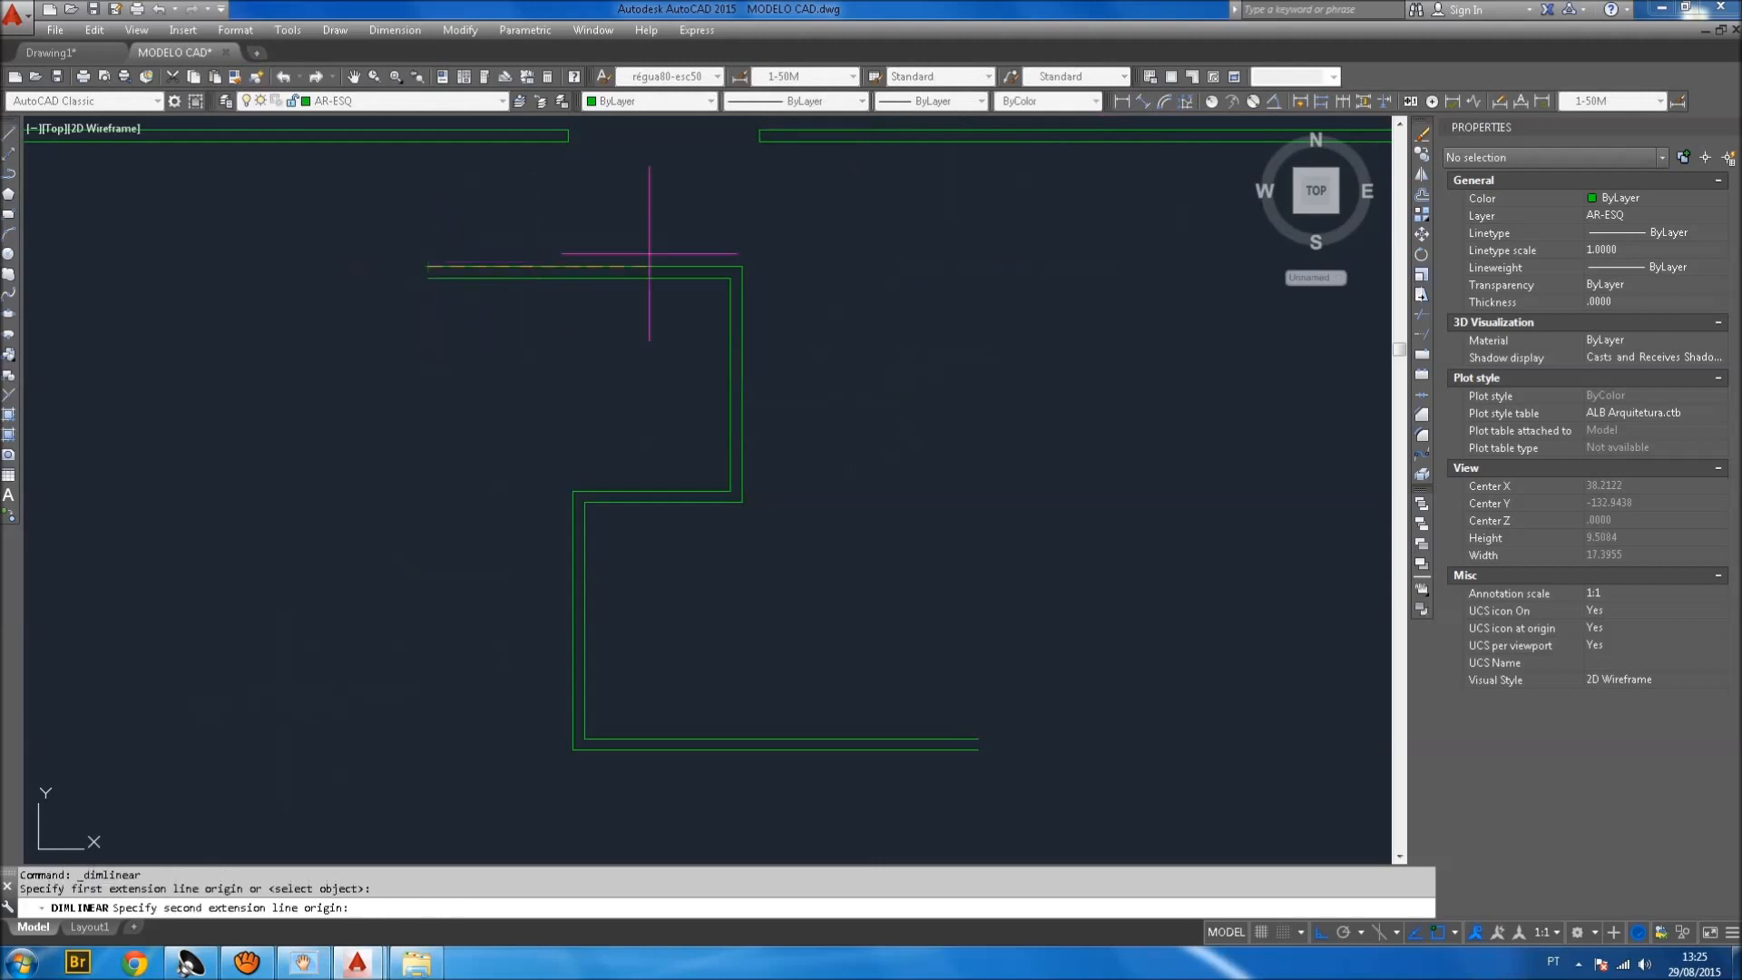
click(736, 265)
click(780, 234)
scroll(635, 236, up, 3)
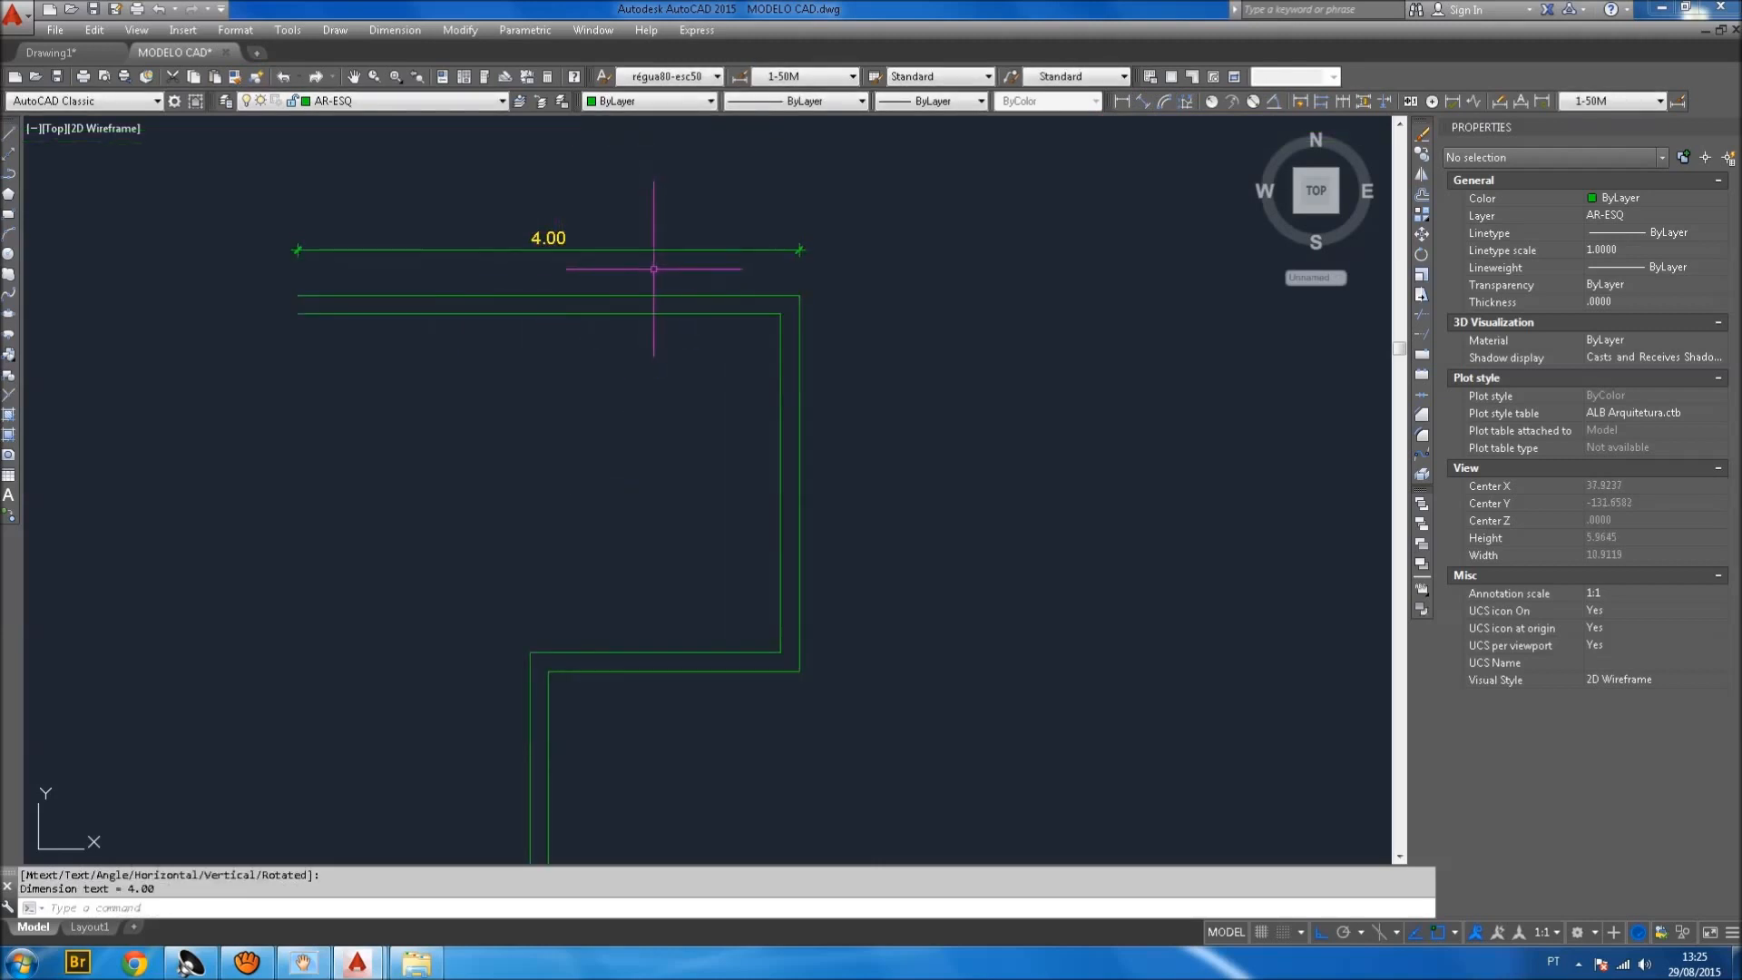
Move the linear dimension down, closer to the multiline's upper segment.
click(692, 260)
click(678, 240)
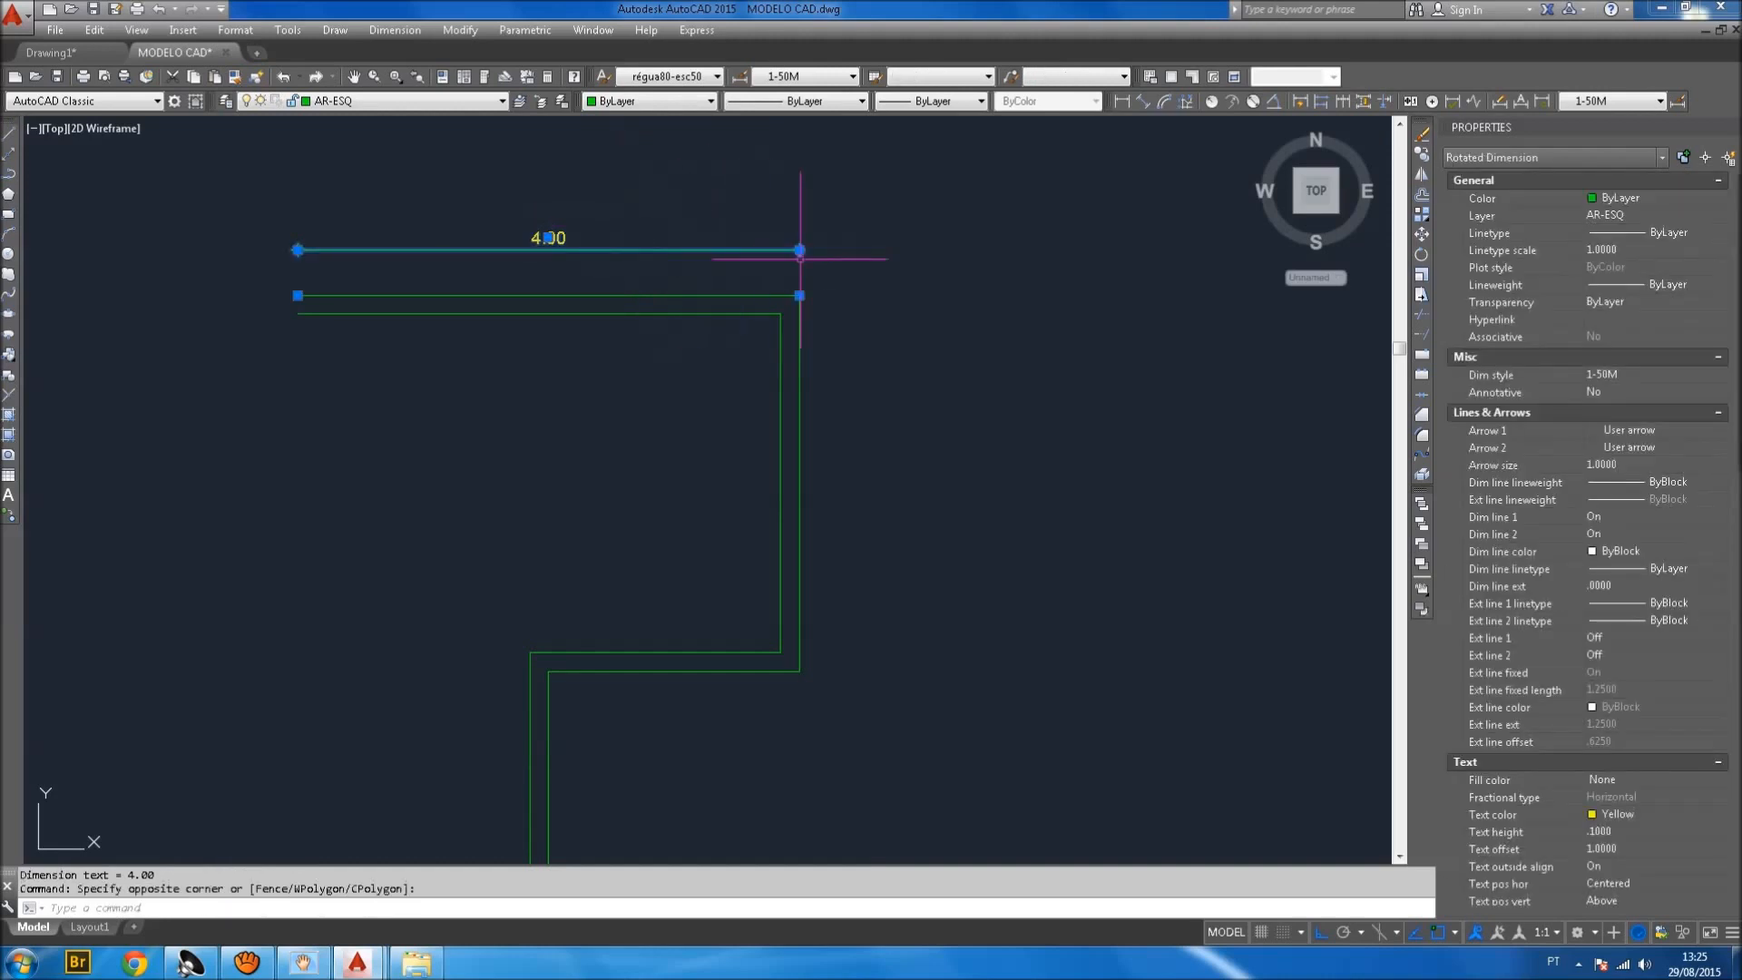
text(m)
key(space)
click(925, 234)
click(926, 261)
key(Escape)
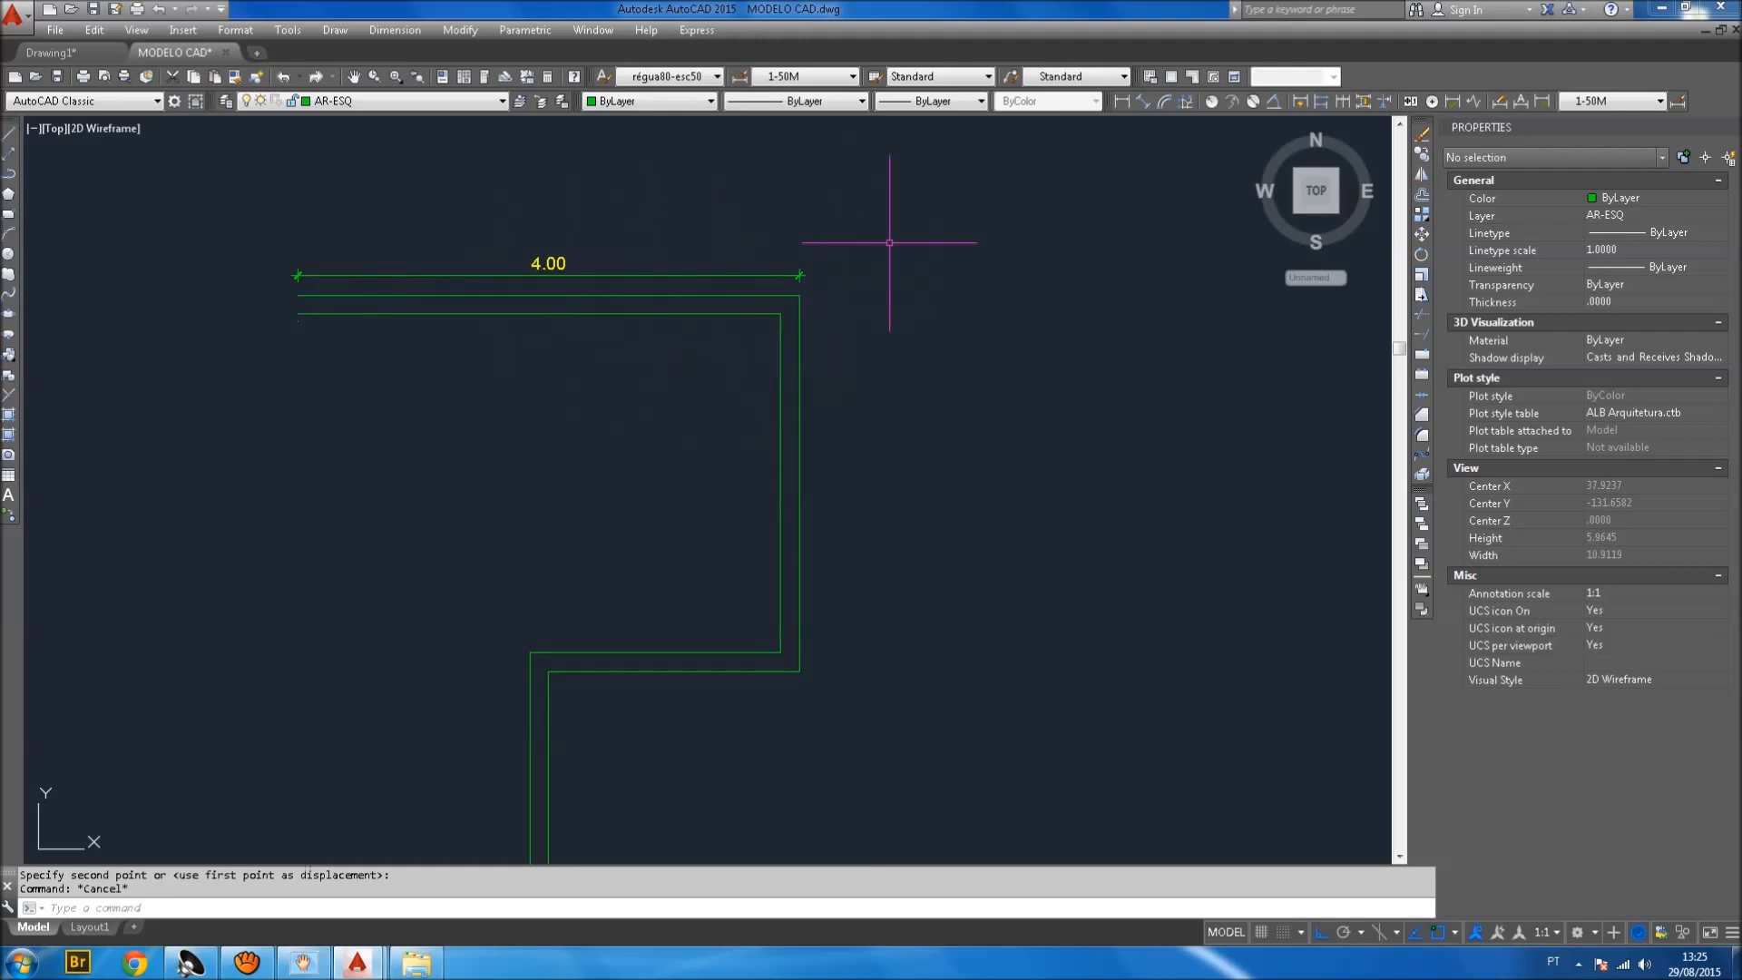
Start another multiline with Bottom justification, placing its first point to the right of the dimensioned multiline.
scroll(817, 318, down, 3)
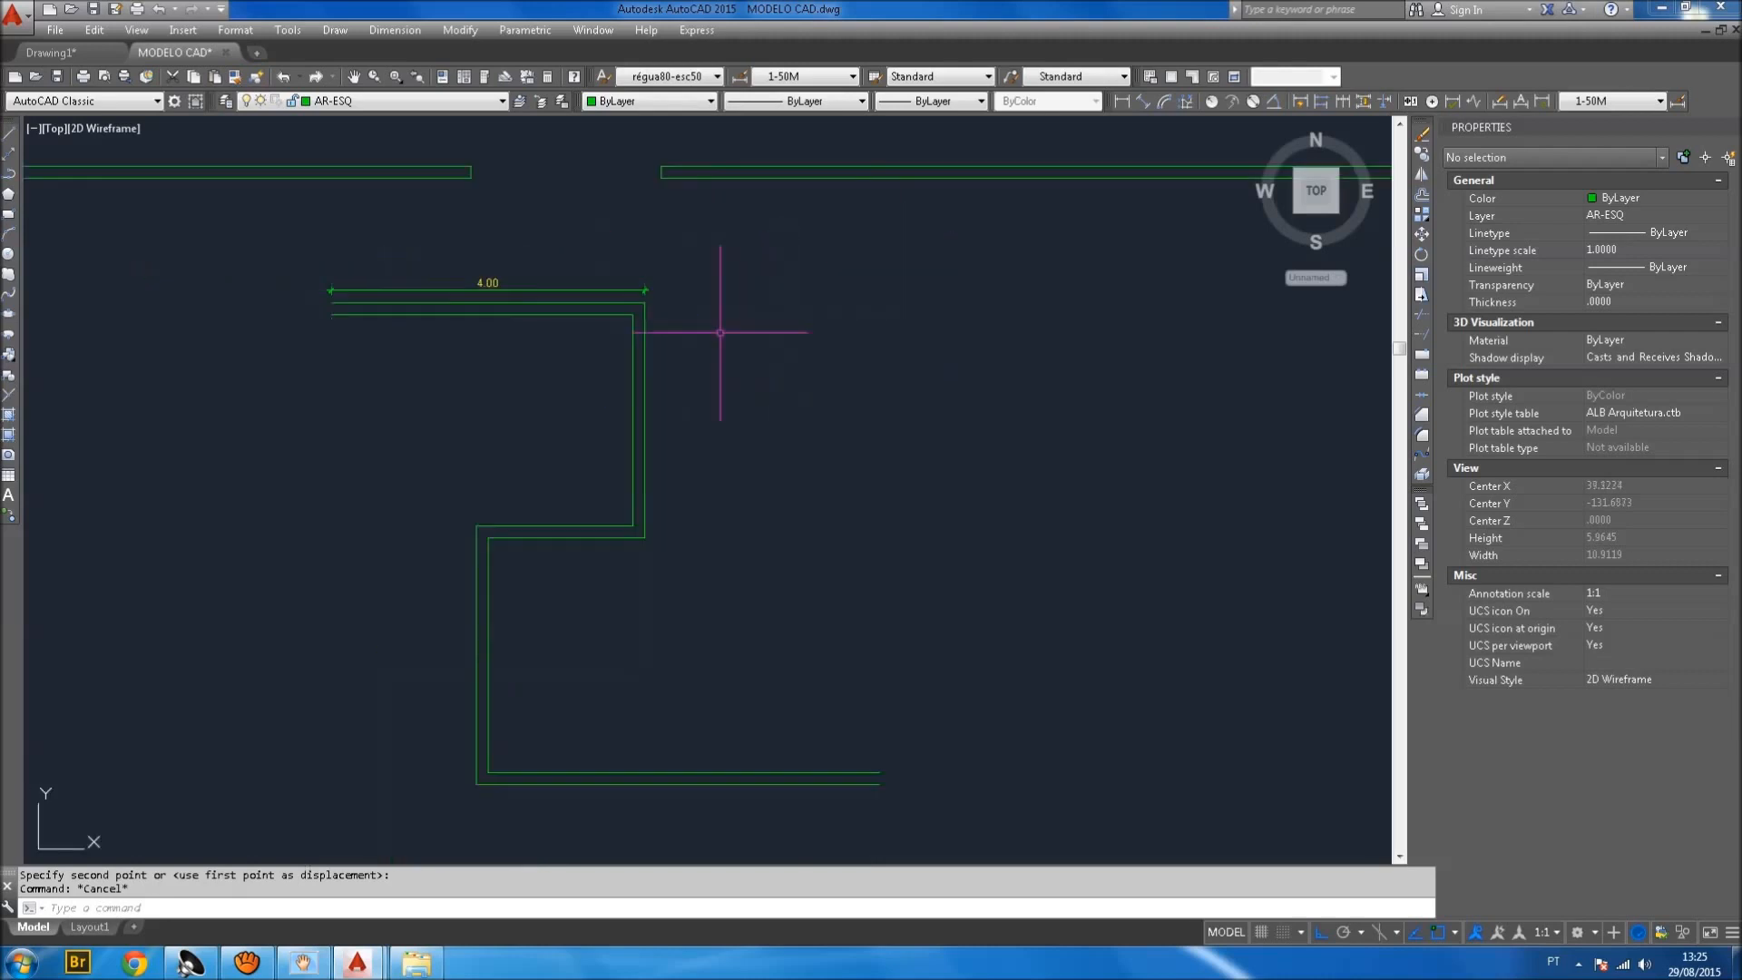
scroll(506, 319, up, 2)
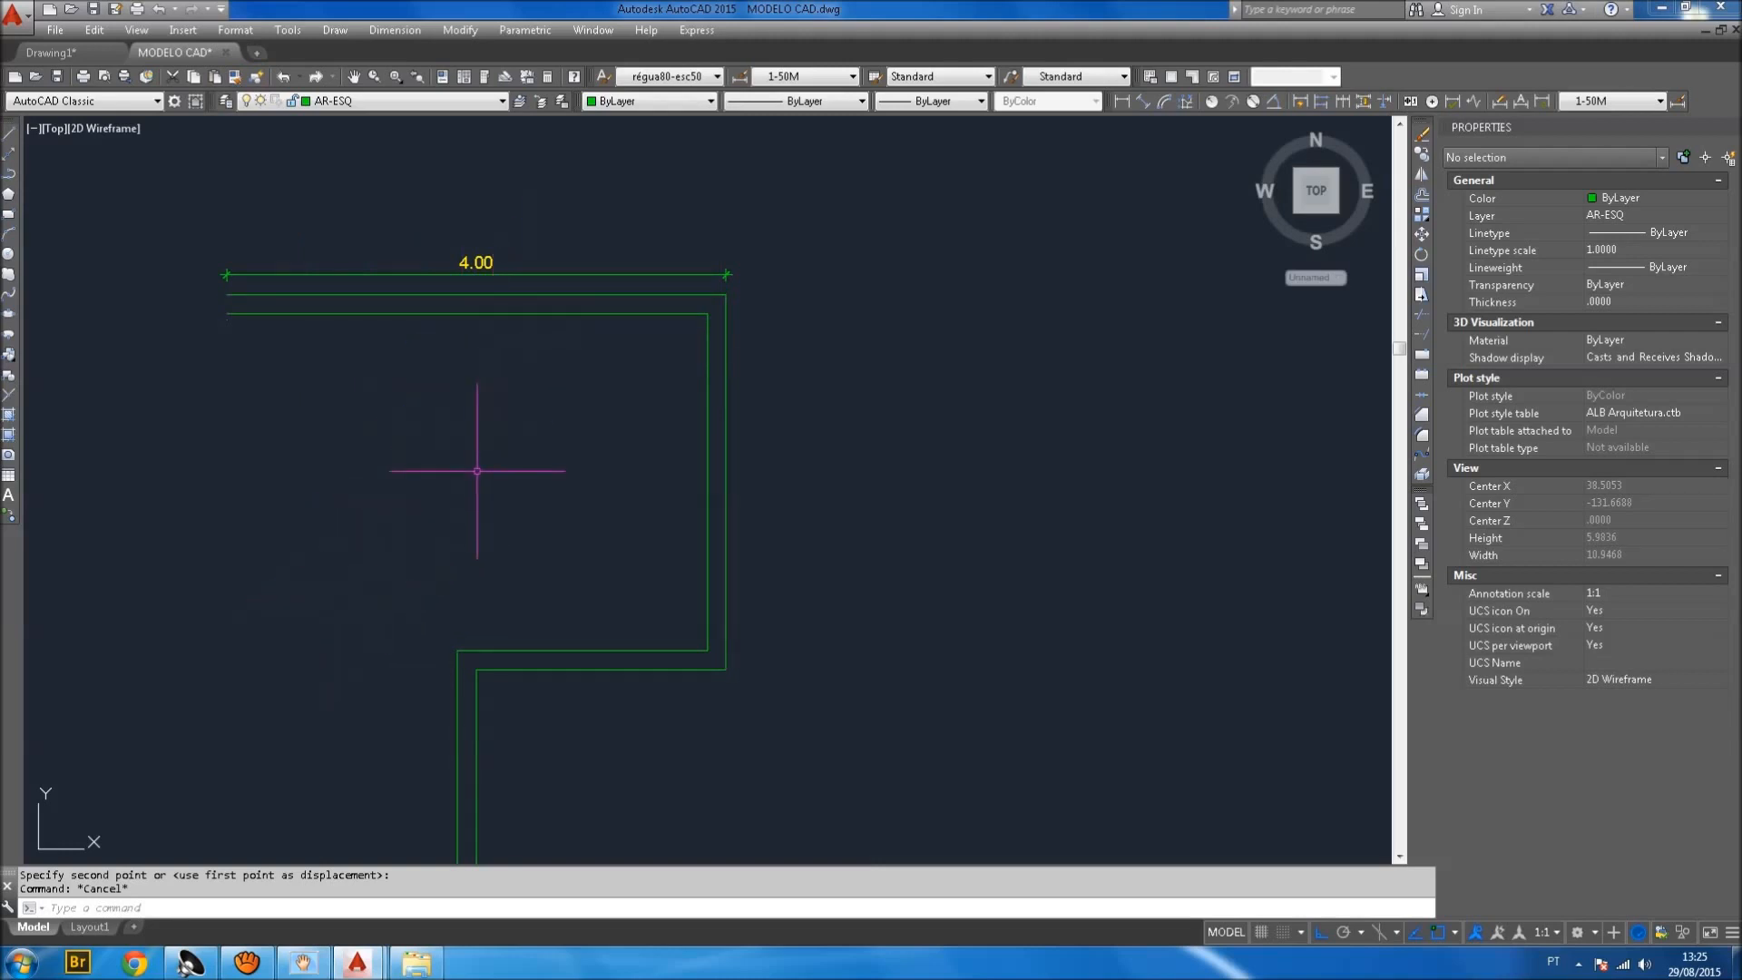
scroll(564, 339, down, 2)
middle_drag(917, 356, 777, 352)
scroll(681, 296, up, 2)
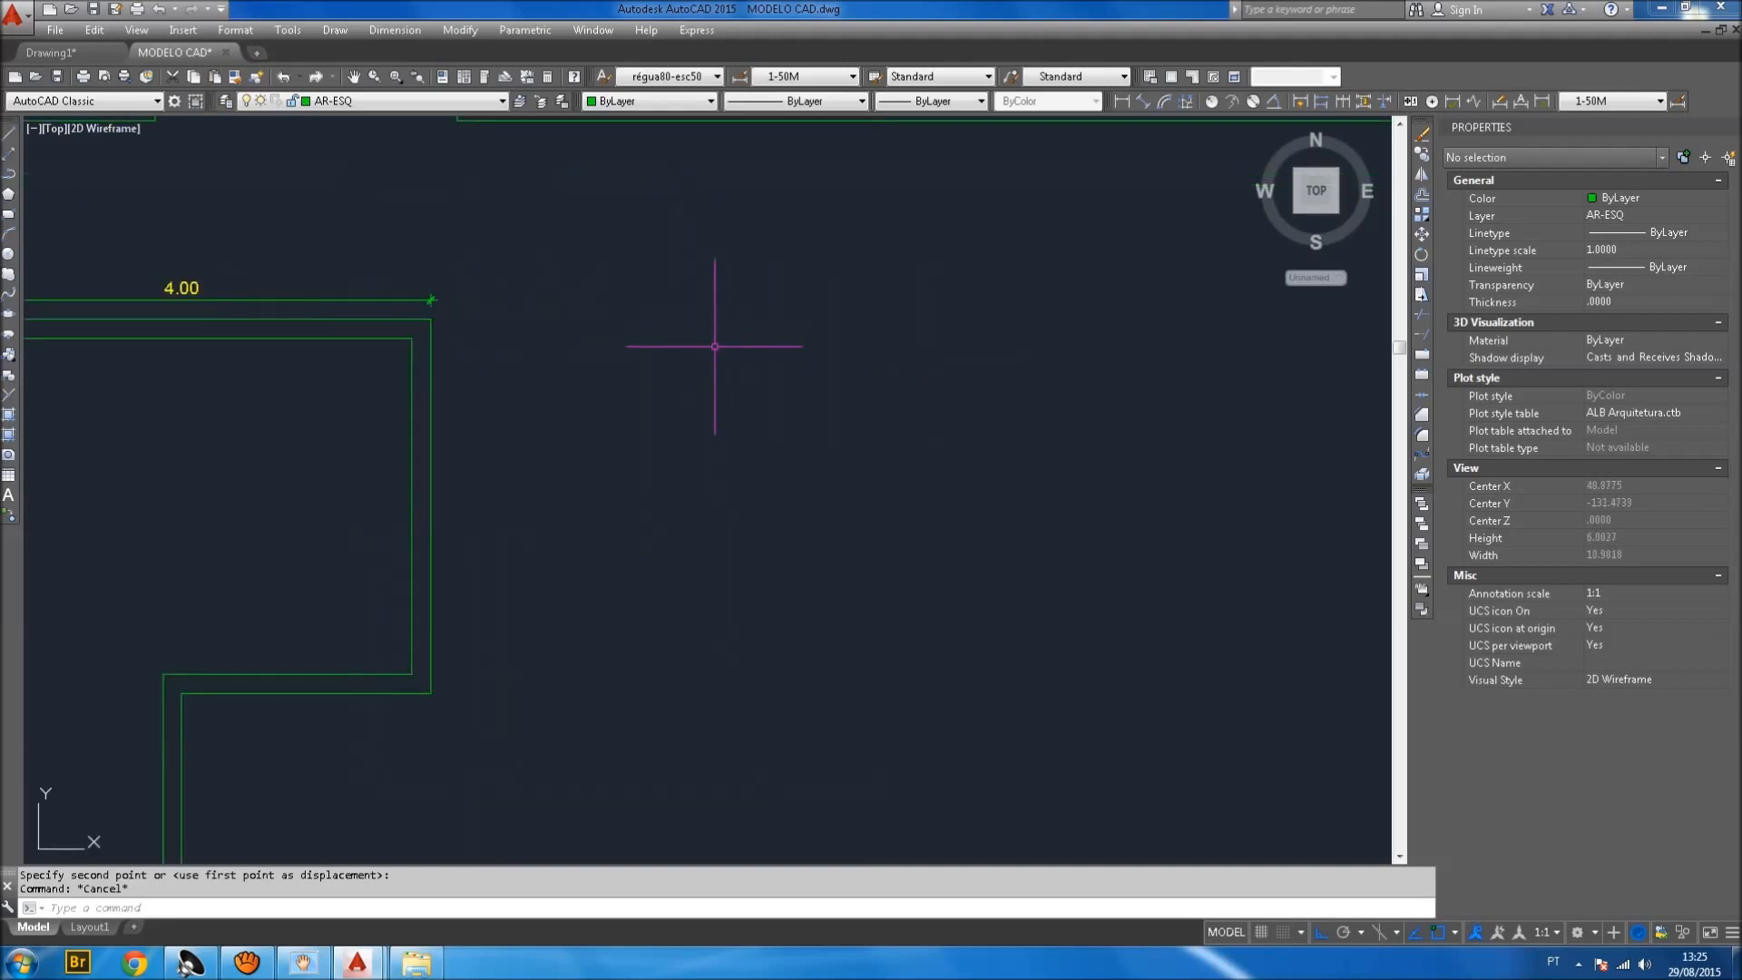
key(Return)
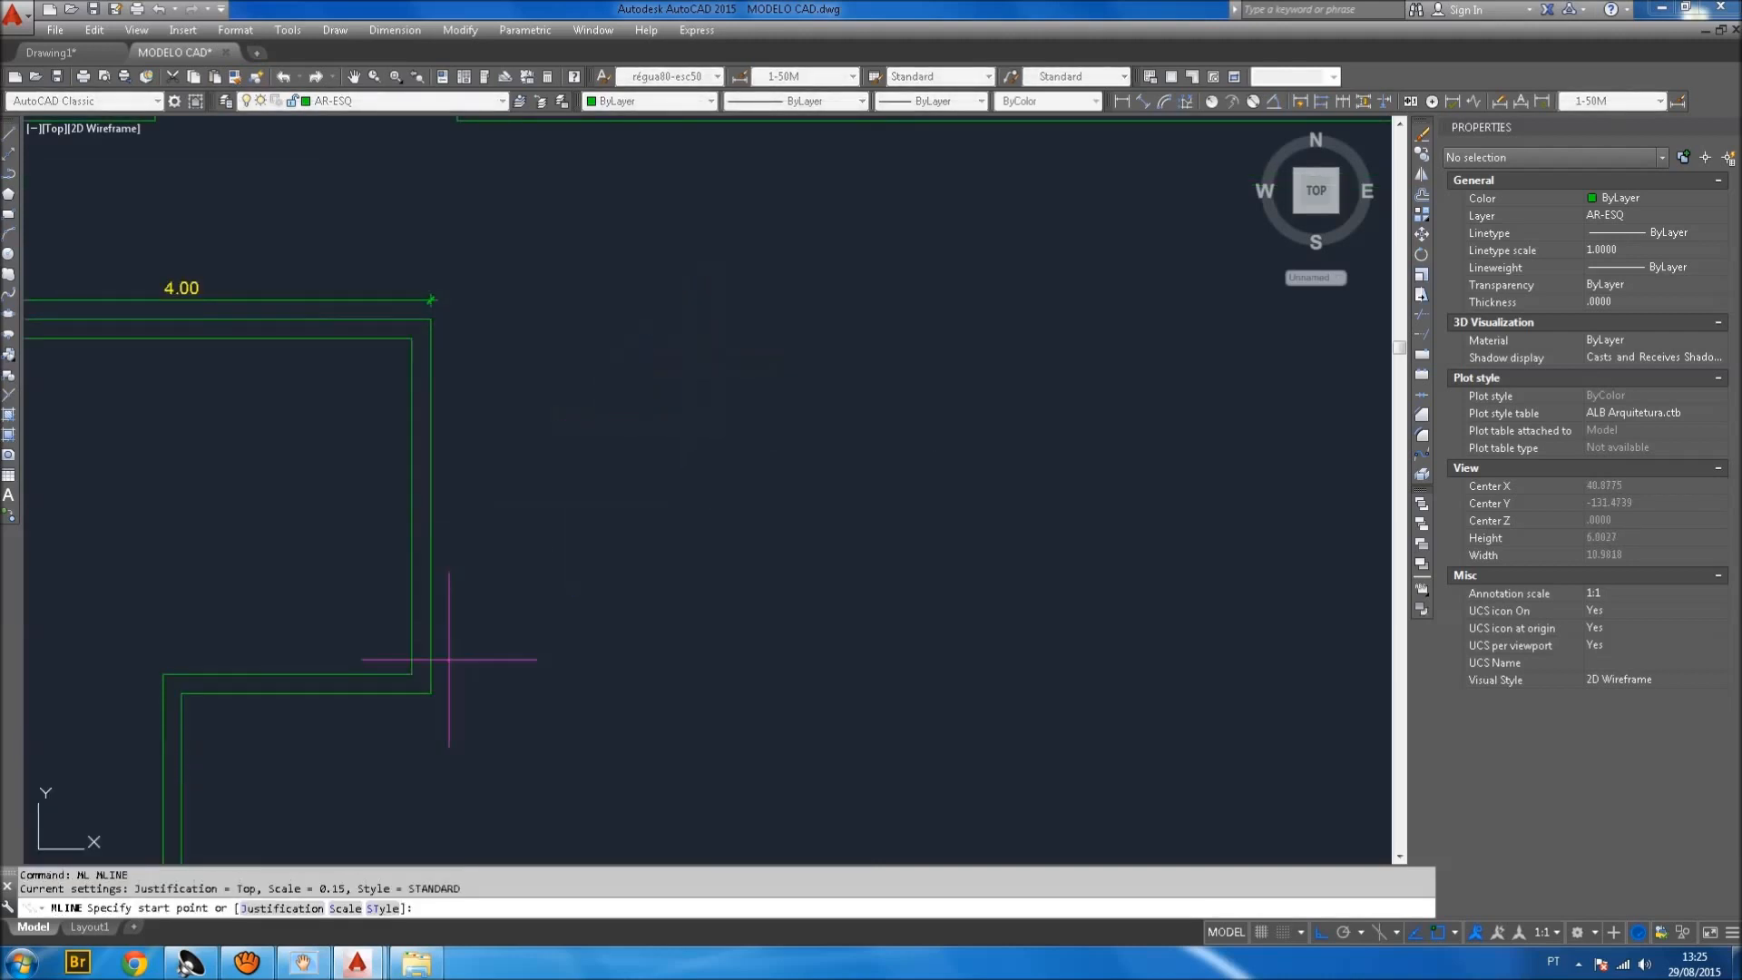
click(295, 907)
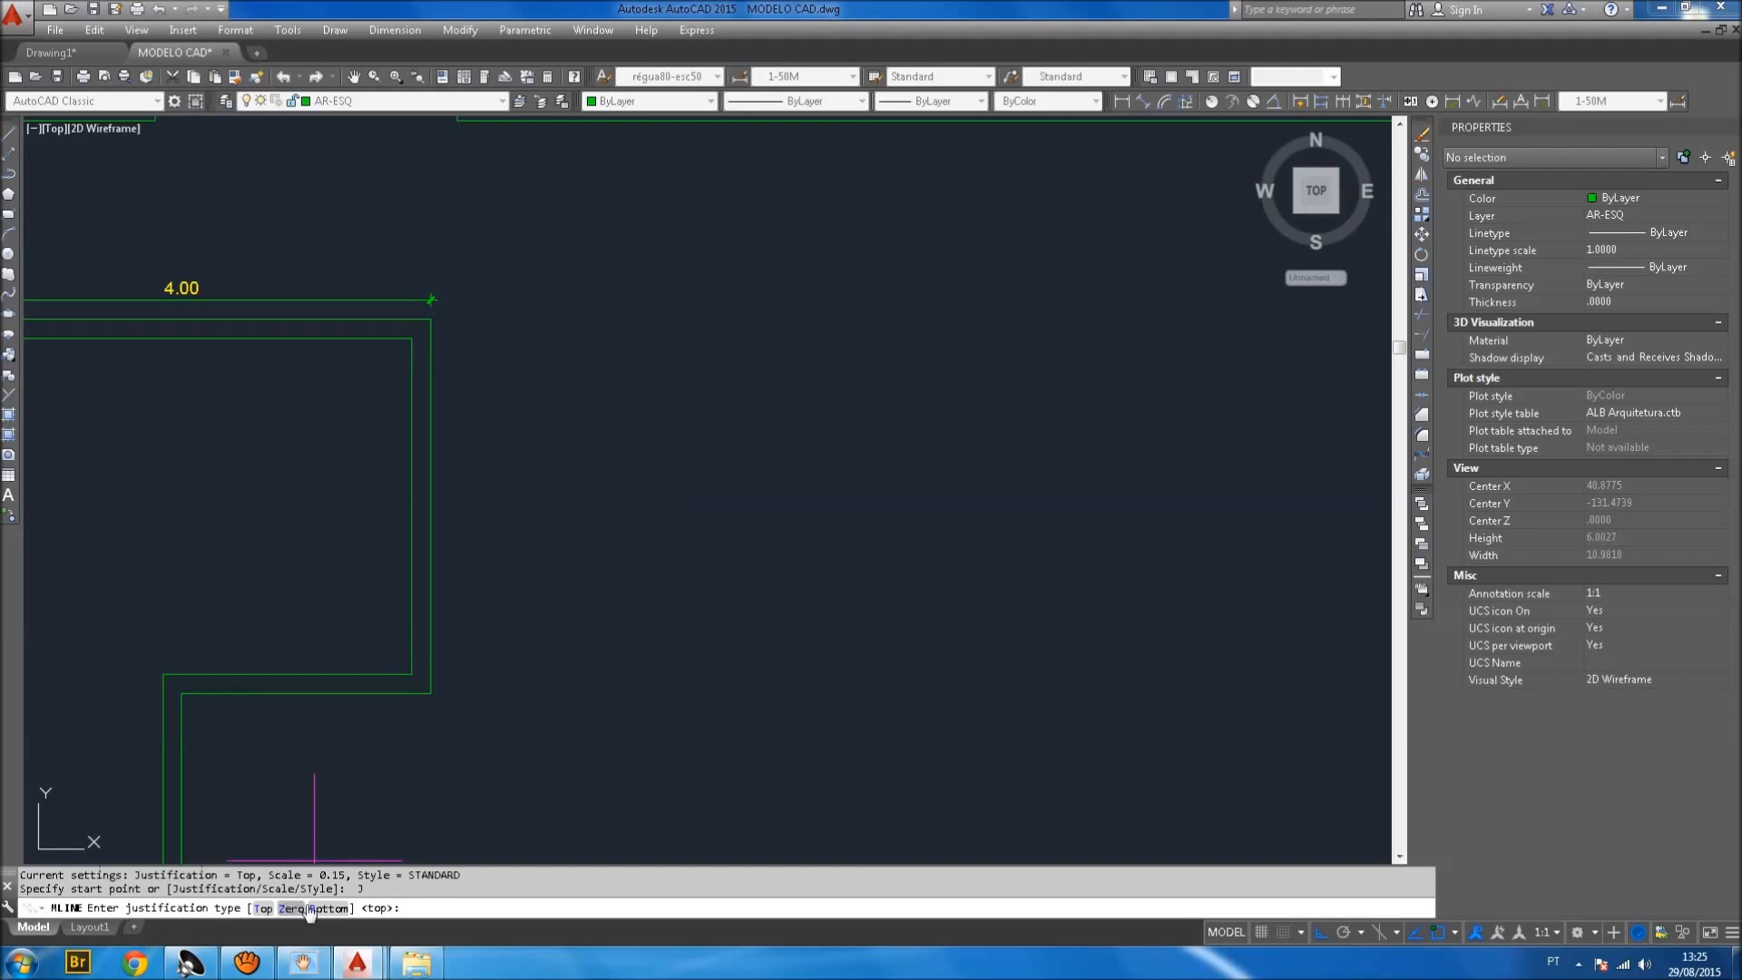
click(324, 908)
scroll(711, 454, down, 2)
click(645, 393)
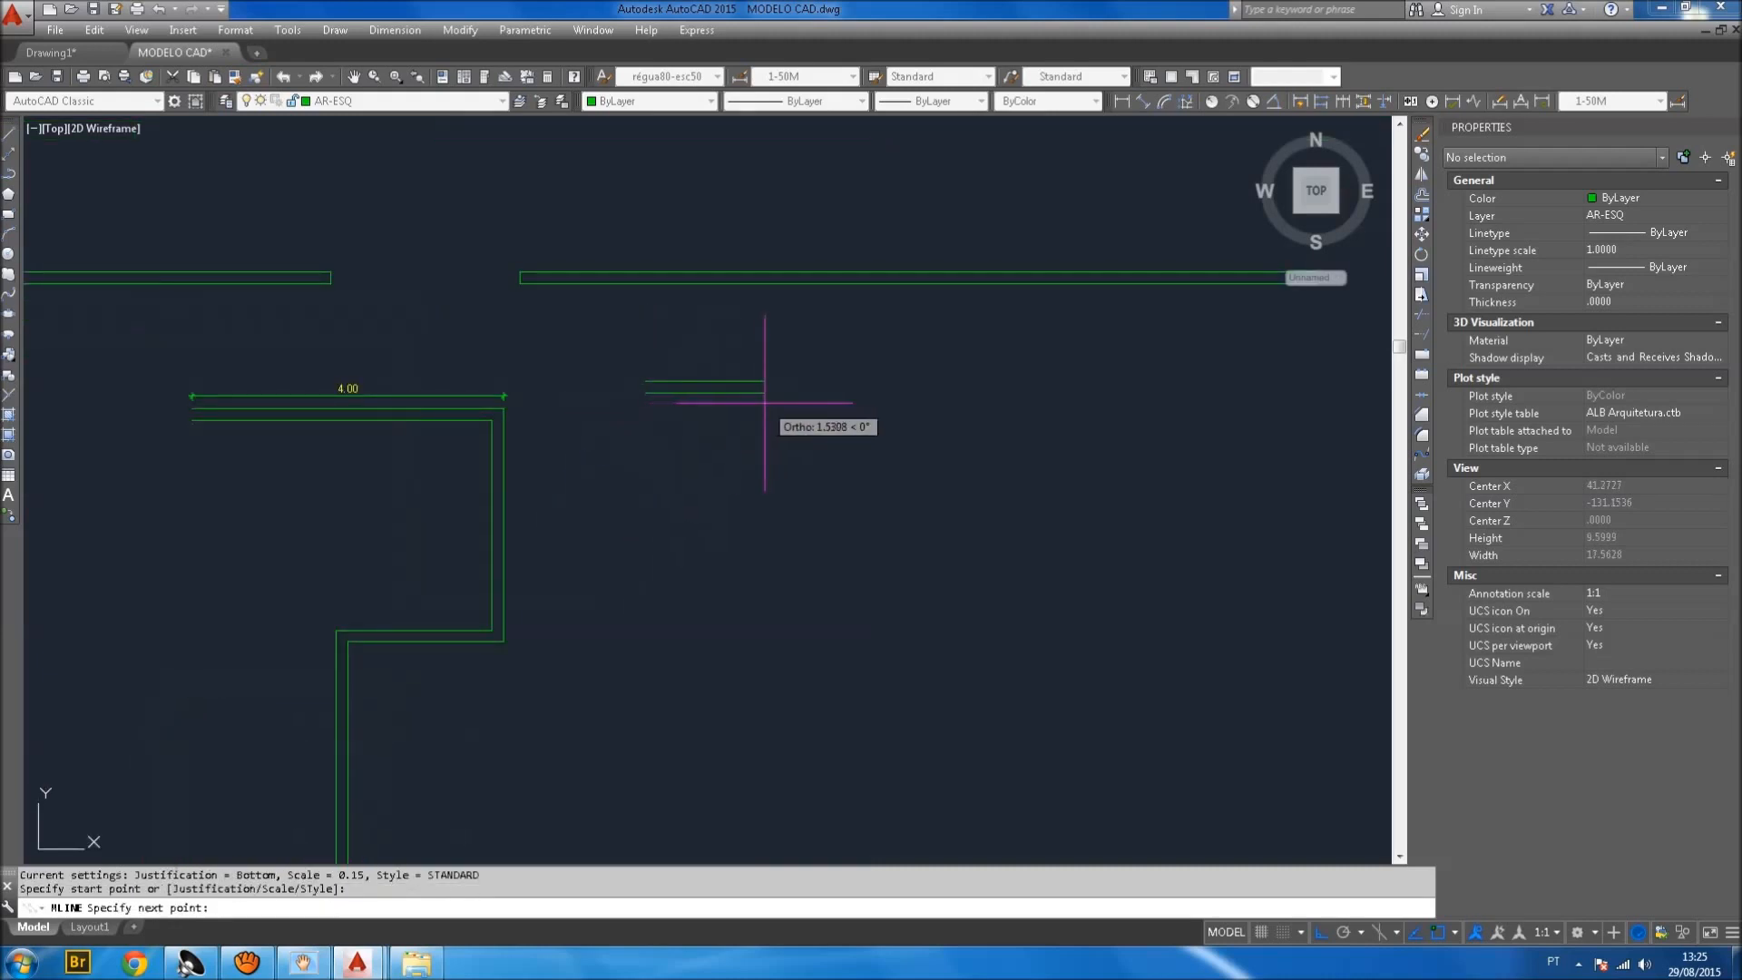
Run the Bottom-justified multiline 4 units right, 3 down, 2 left and 4 down, and end it there.
text(4)
key(Return)
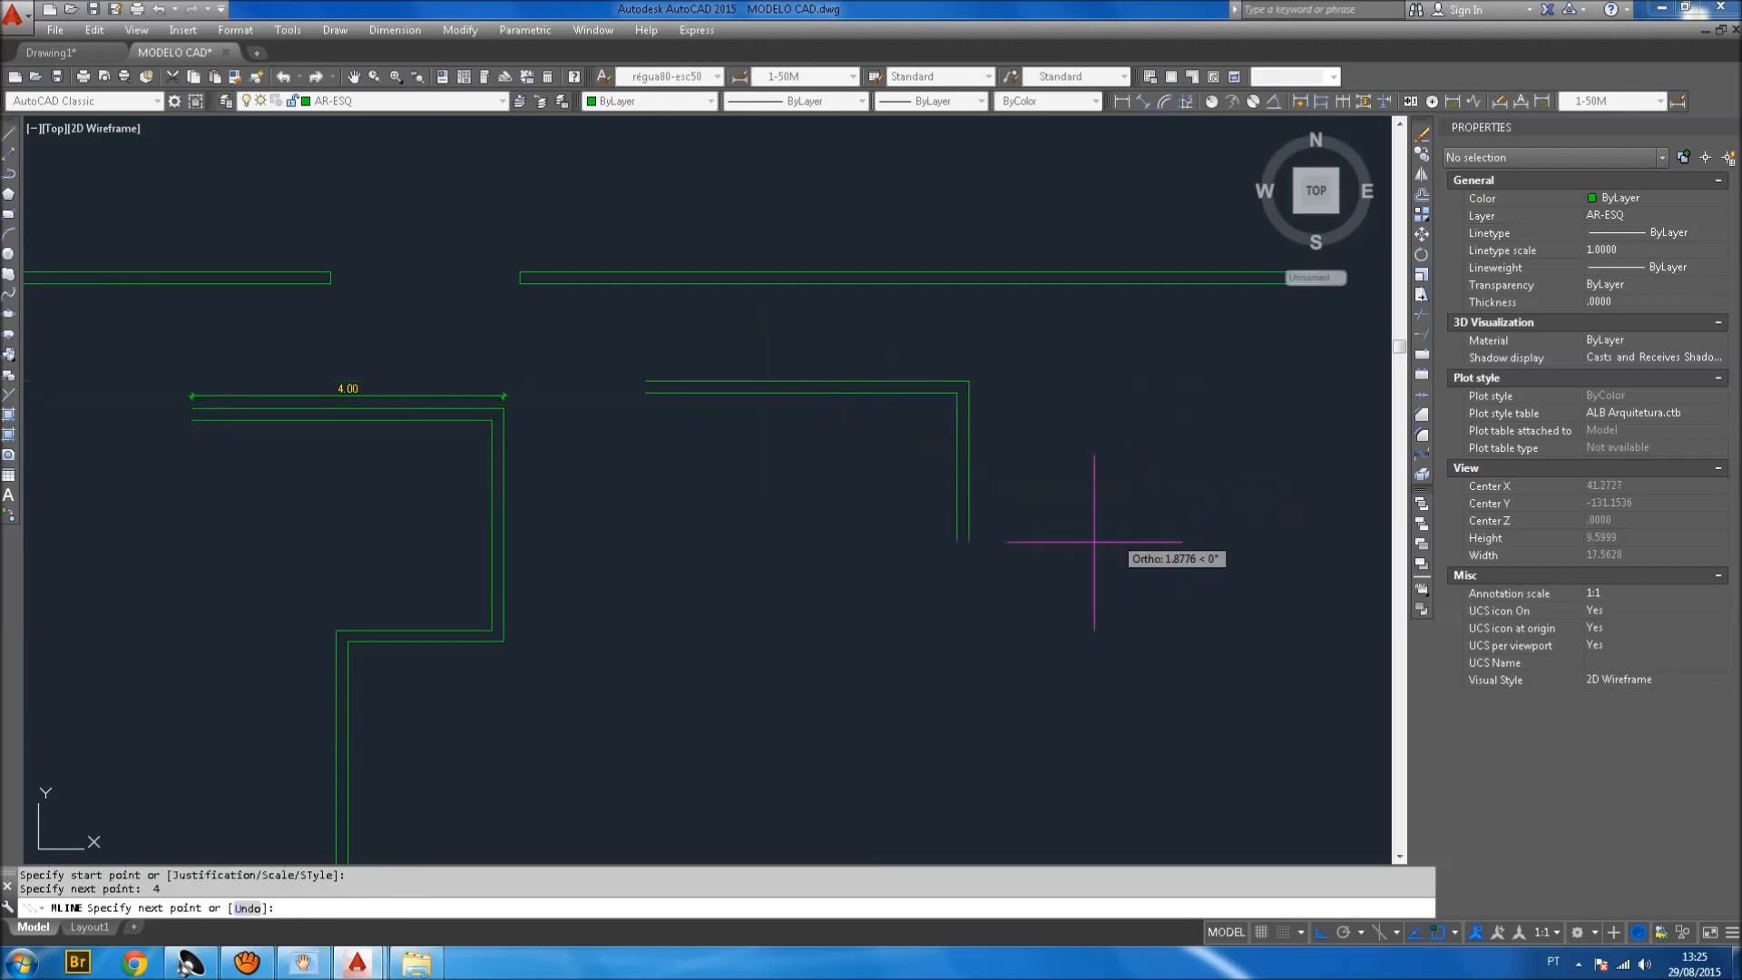
text(3)
key(Return)
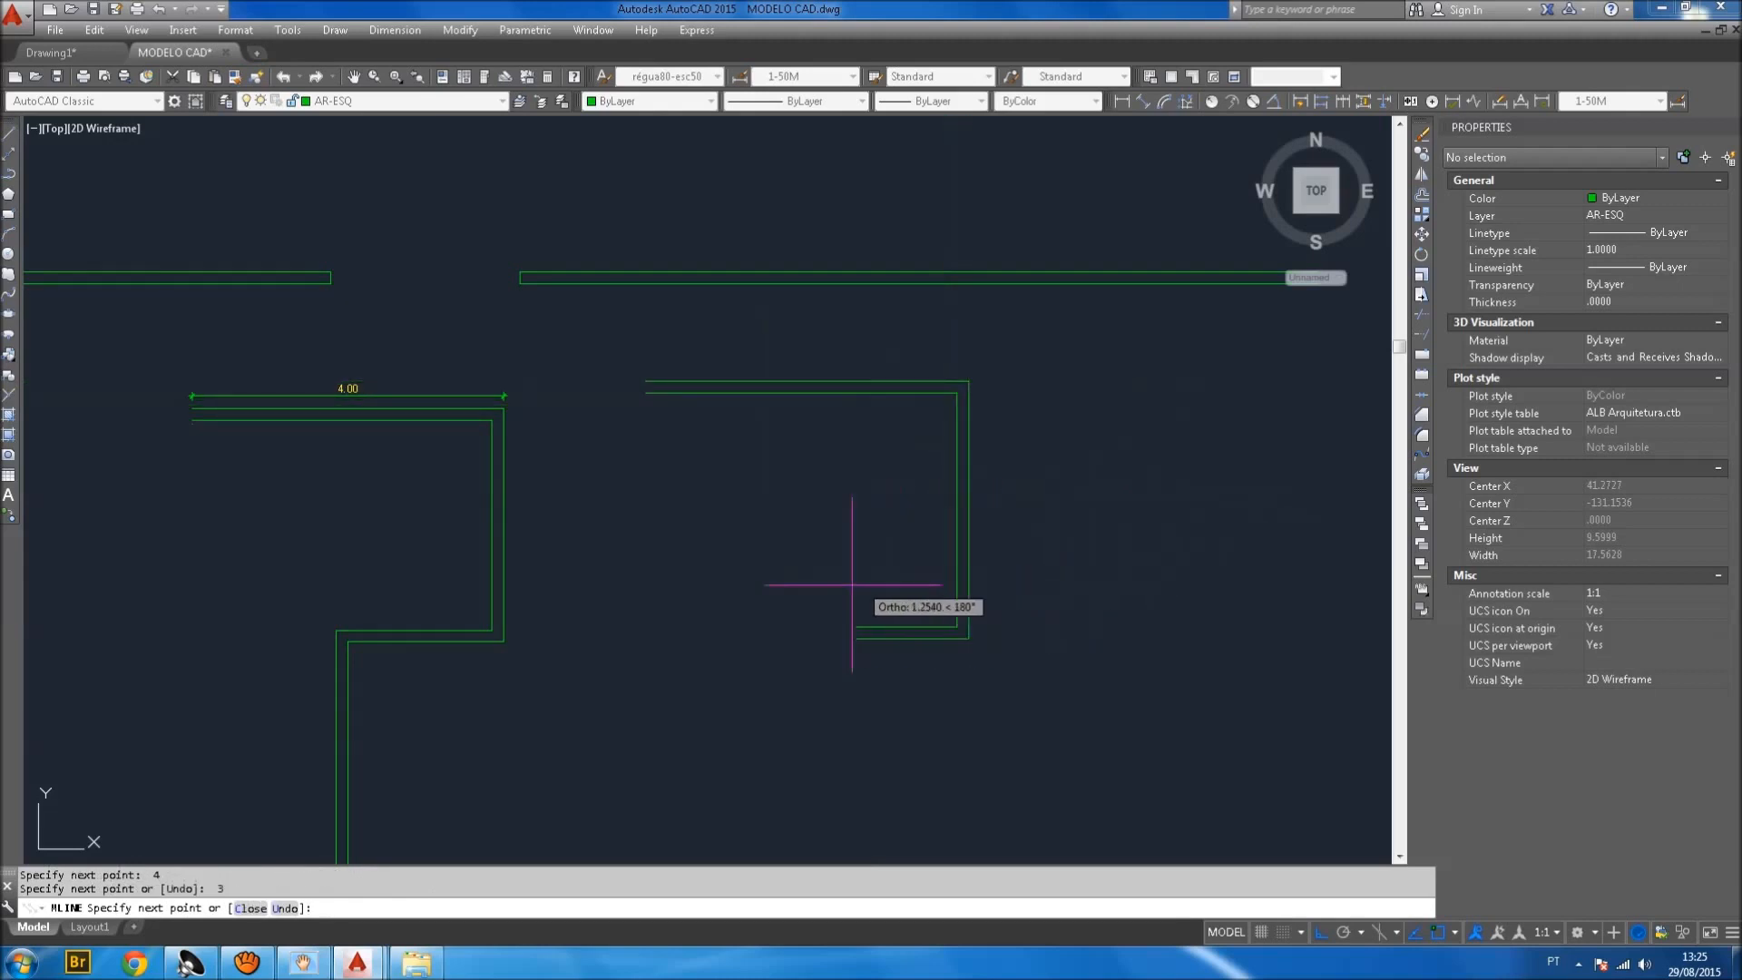
text(2)
click(807, 635)
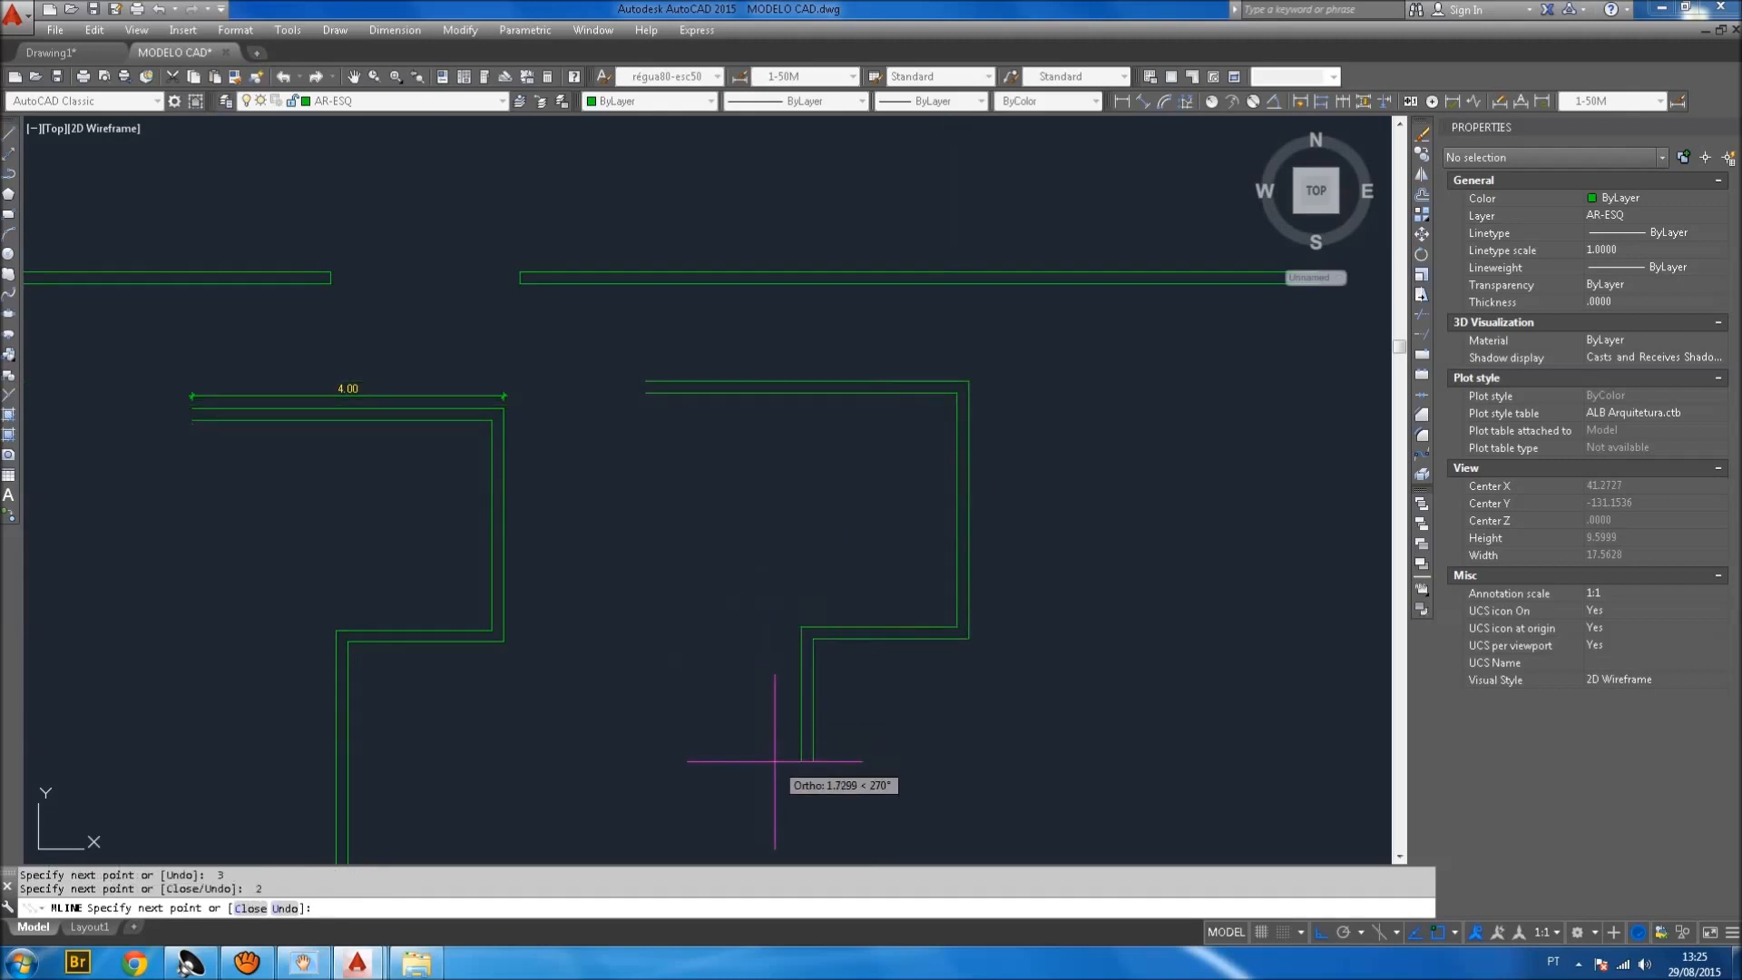
text(4)
key(Return)
key(Escape)
Add a linear dimension above the second multiline's upper segment, measured along its outer line from the open end to the corner.
middle_drag(949, 563, 956, 521)
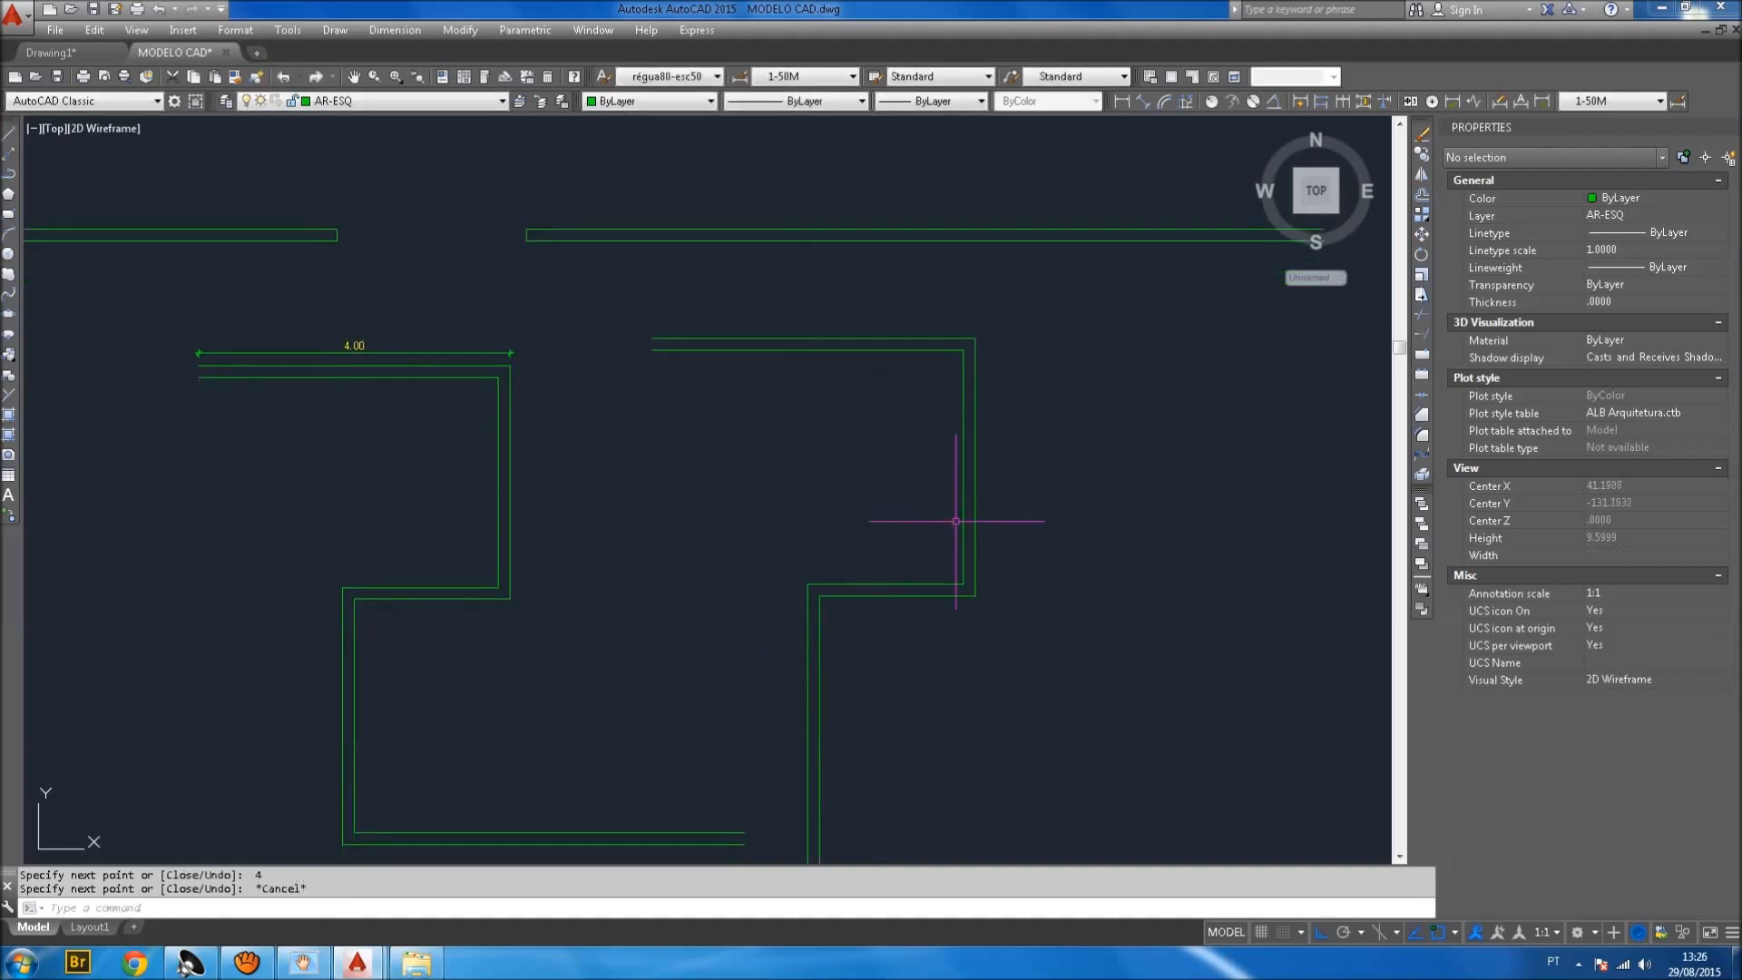
click(1122, 101)
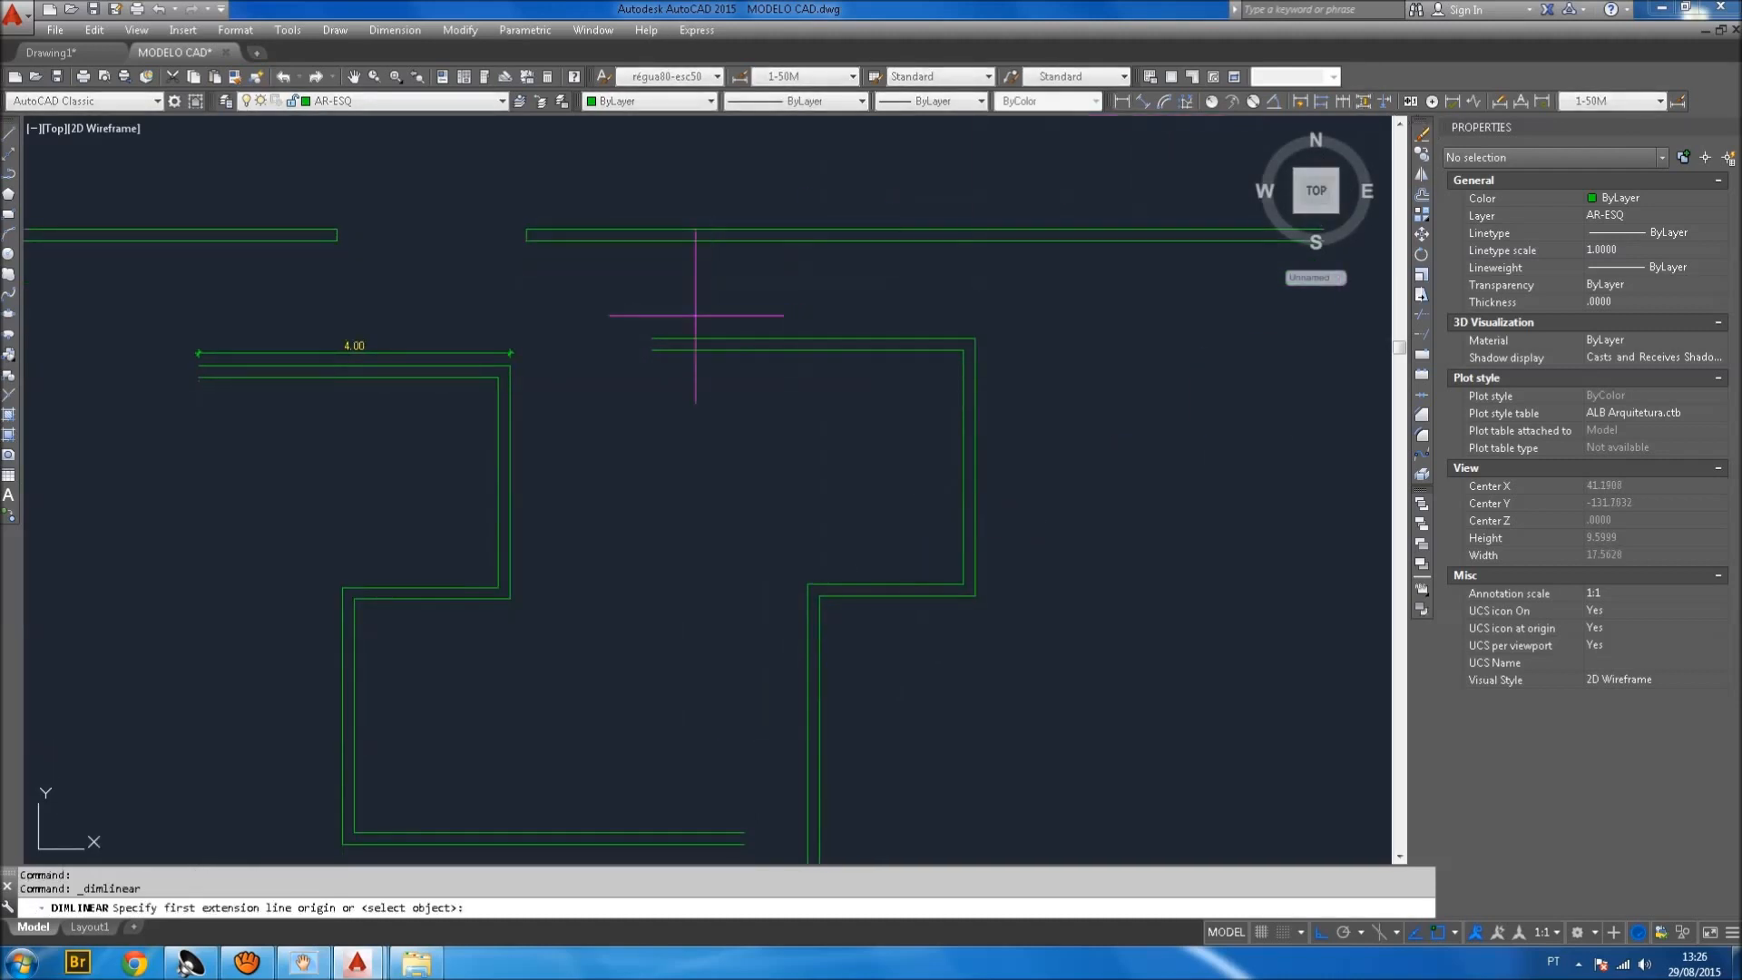
click(653, 338)
click(976, 339)
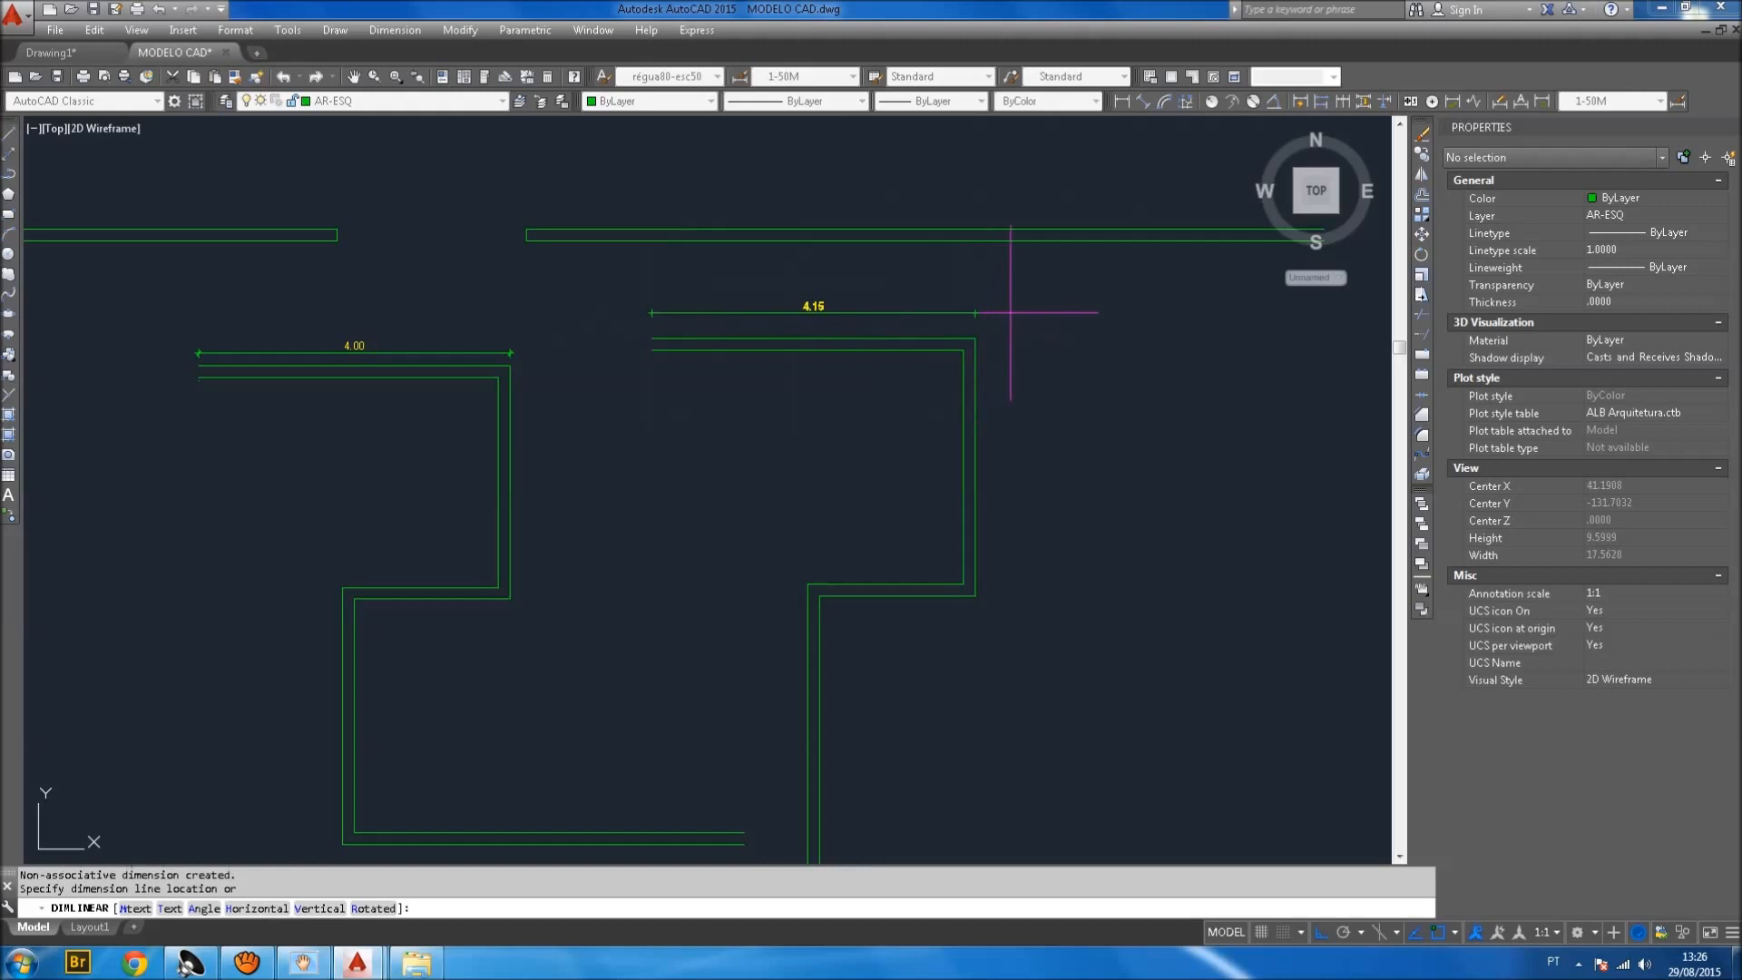
click(1010, 311)
Add a linear dimension below the Bottom-justified multiline's upper segment, measured along its inner line from the open end to the corner.
scroll(874, 330, up, 4)
key(Return)
click(309, 379)
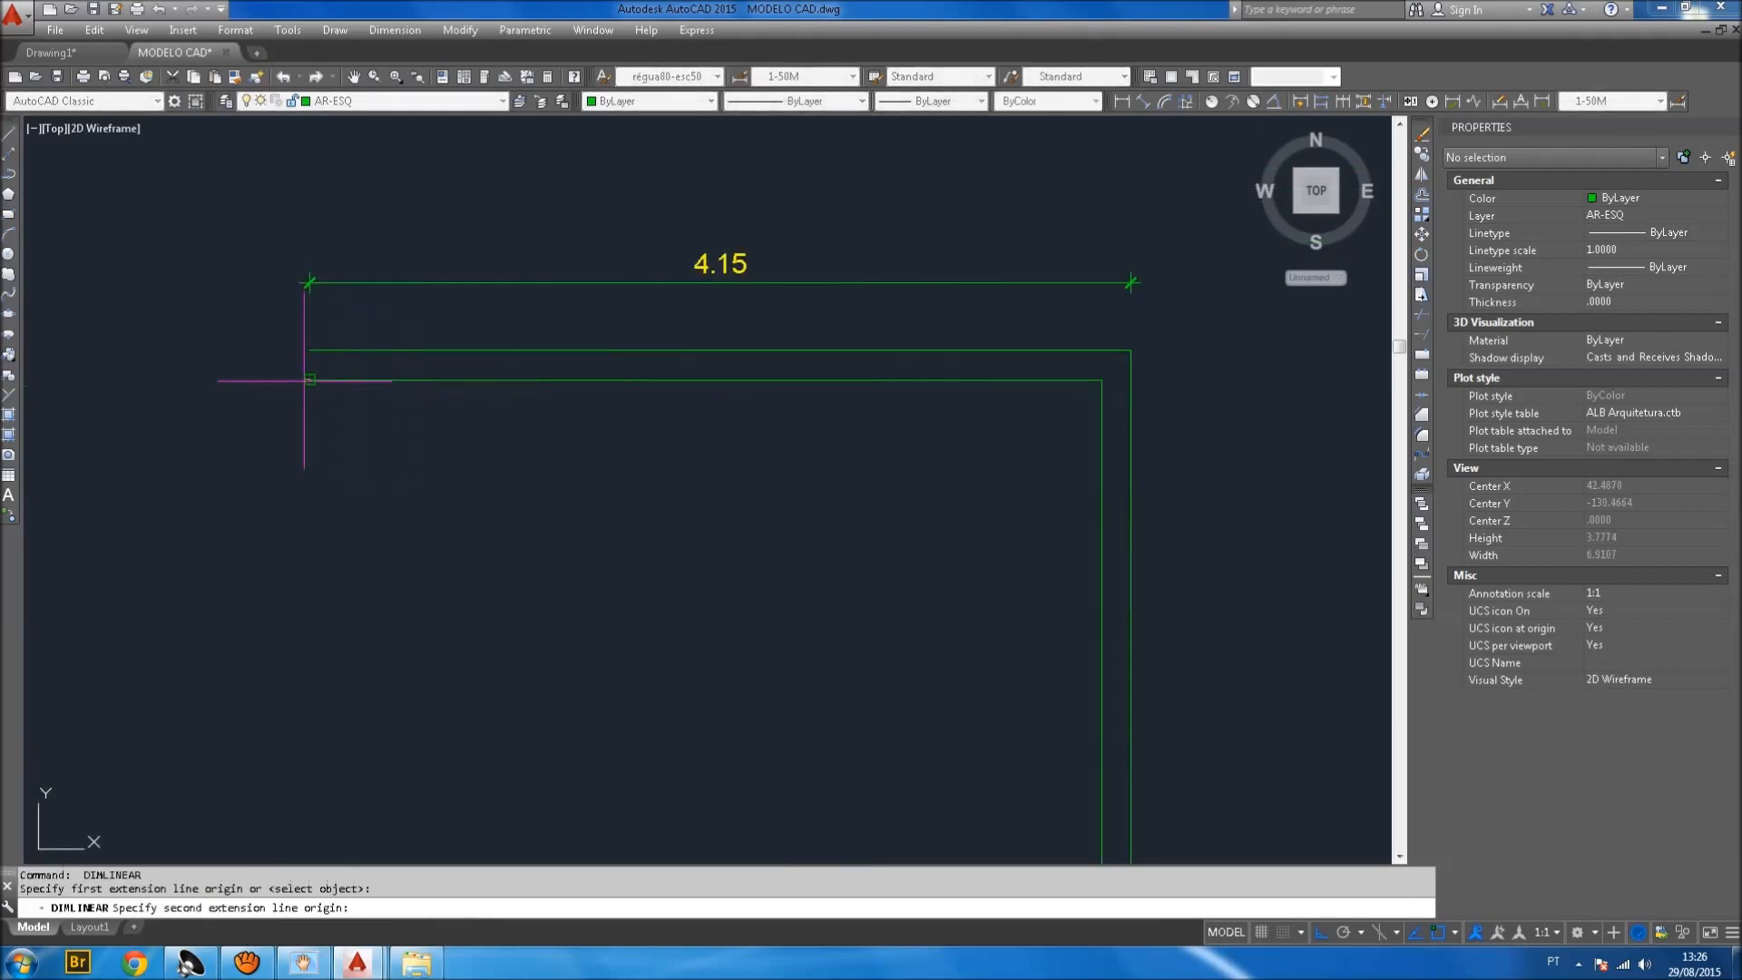
click(1100, 379)
click(954, 467)
scroll(954, 468, down, 3)
key(Escape)
Add a vertical linear dimension for the inner line of the Bottom-justified multiline's descending segment, placed inside the corner.
key(Return)
click(1004, 258)
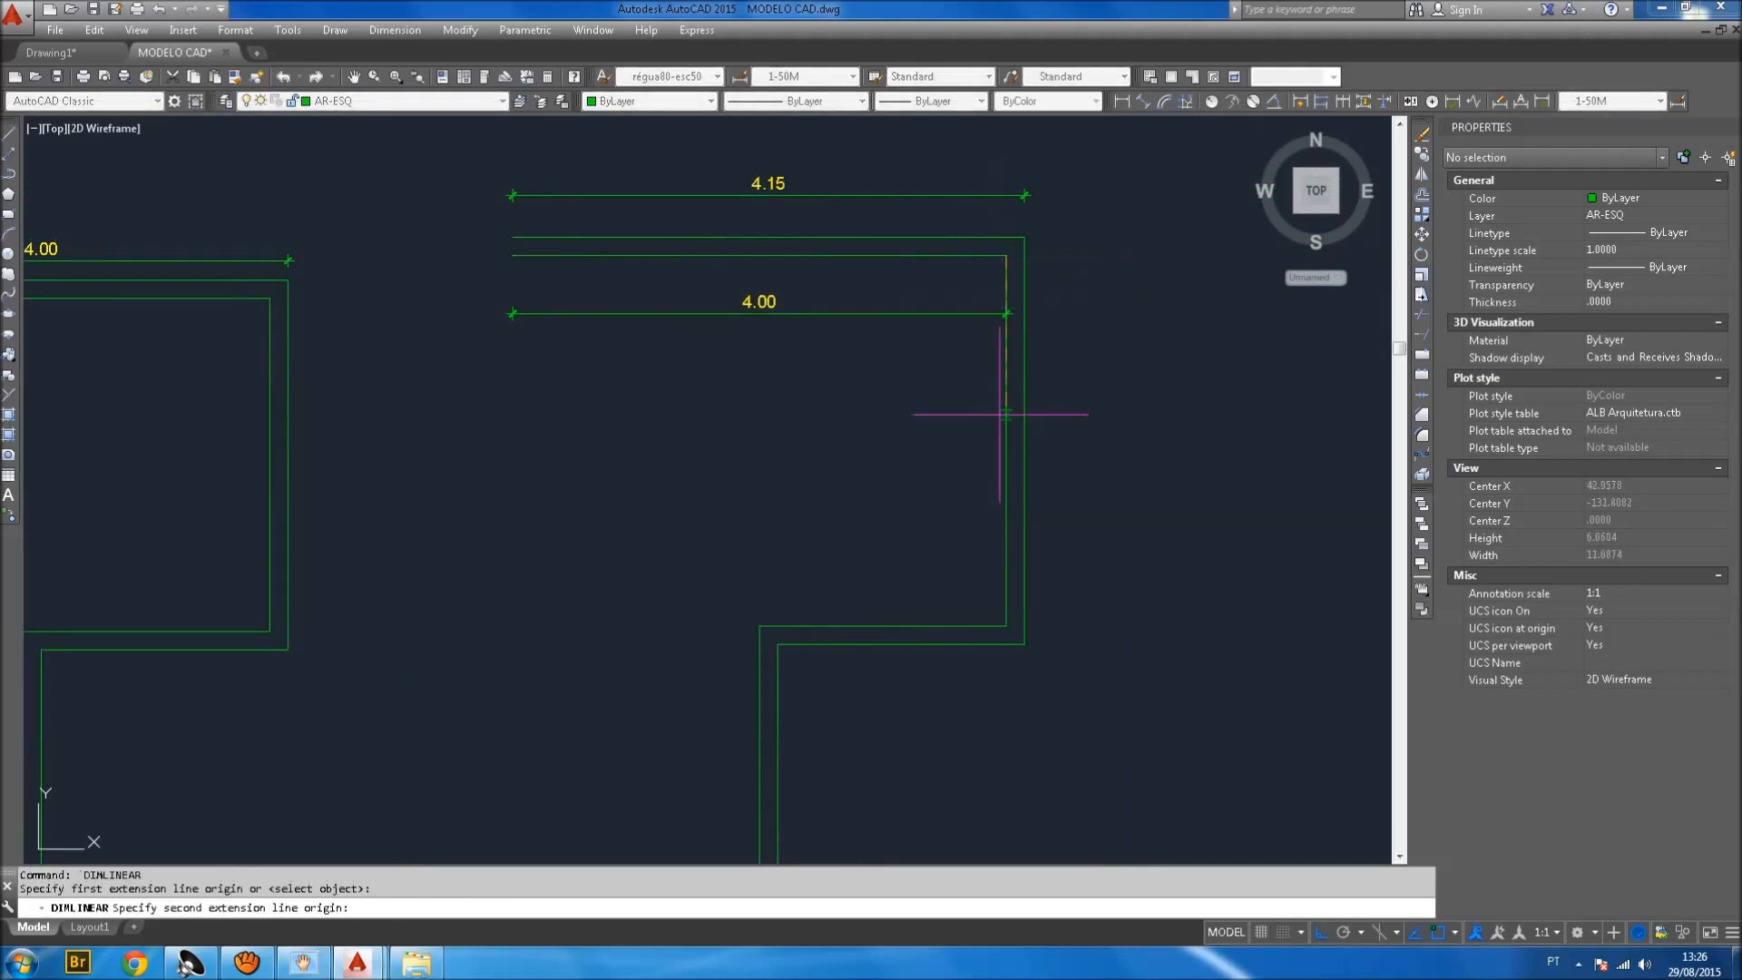
click(1005, 626)
click(899, 567)
scroll(1042, 568, down, 3)
key(Escape)
scroll(853, 476, up, 2)
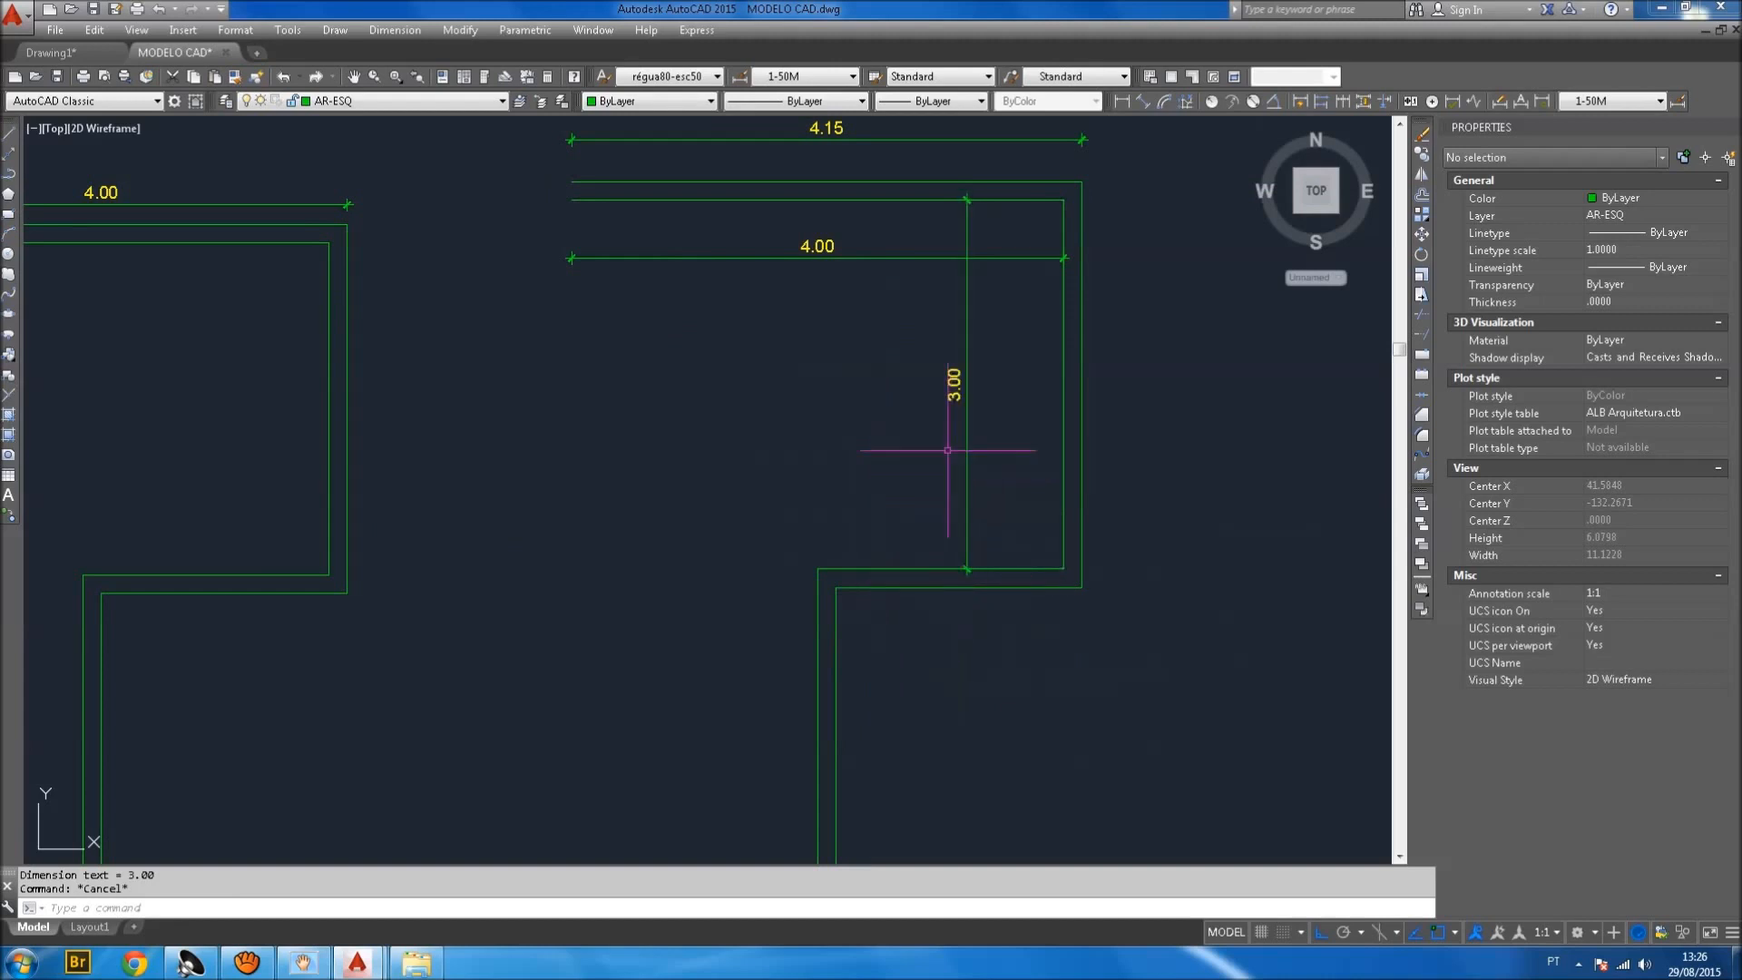
scroll(934, 408, down, 2)
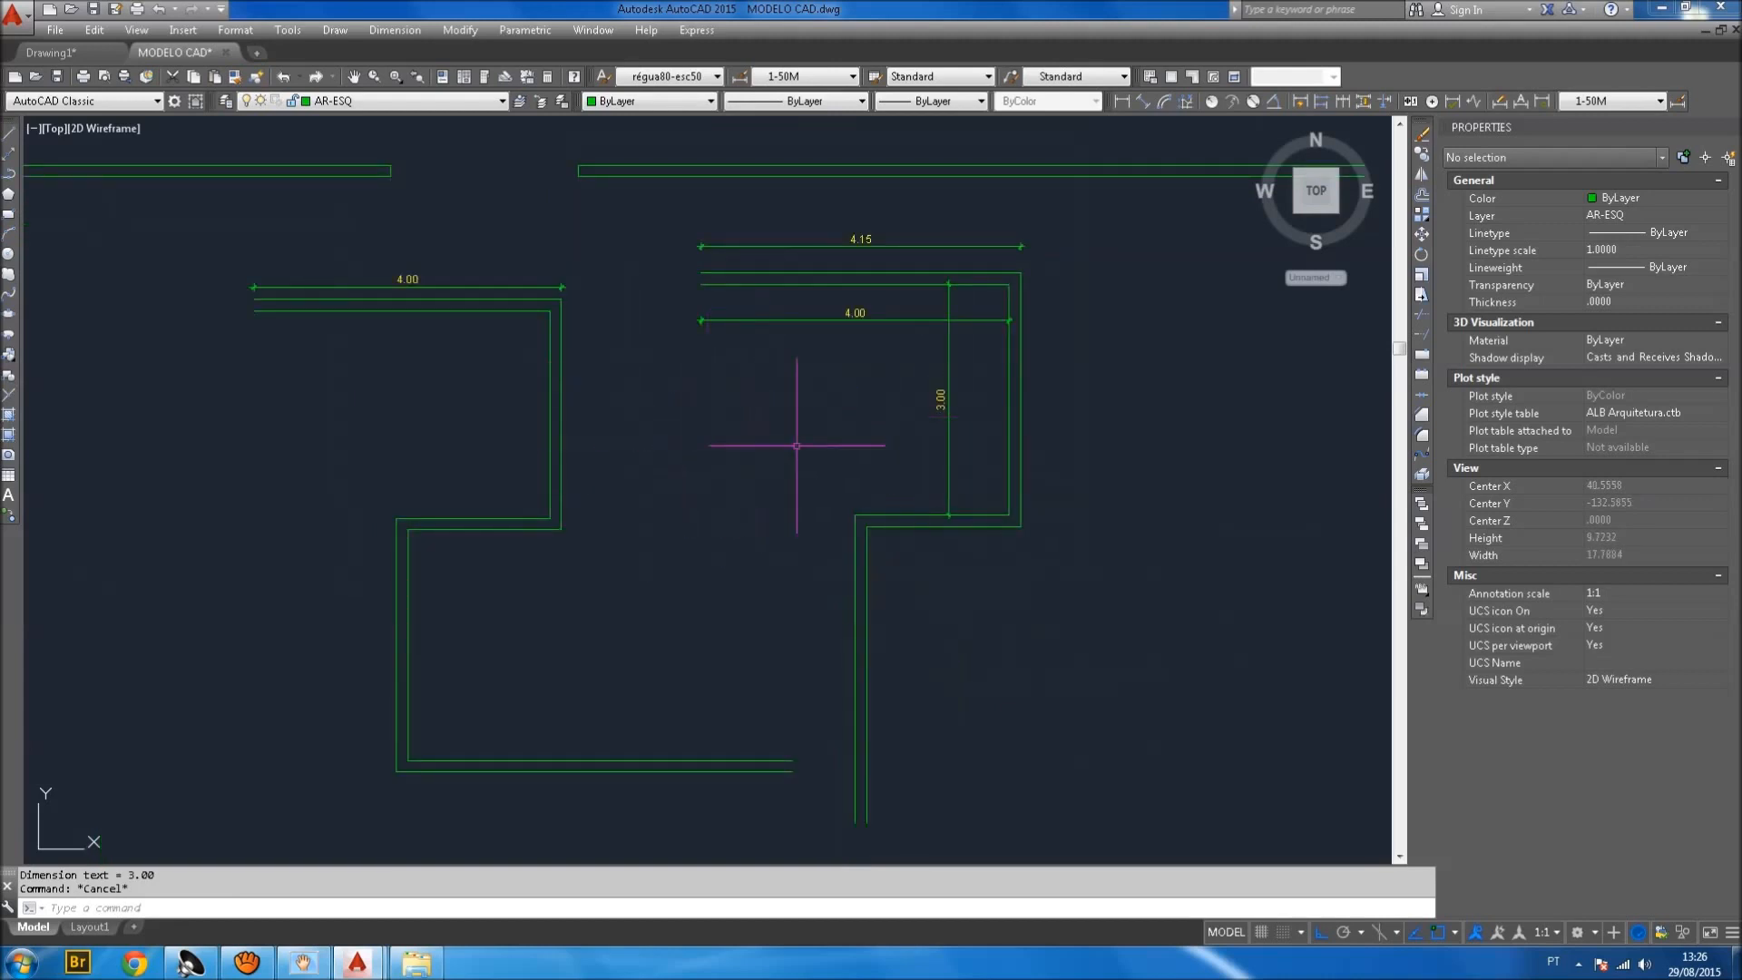
Move the Bottom-justified multiline to the AR-ALV layer.
scroll(988, 478, up, 2)
click(1061, 535)
click(998, 501)
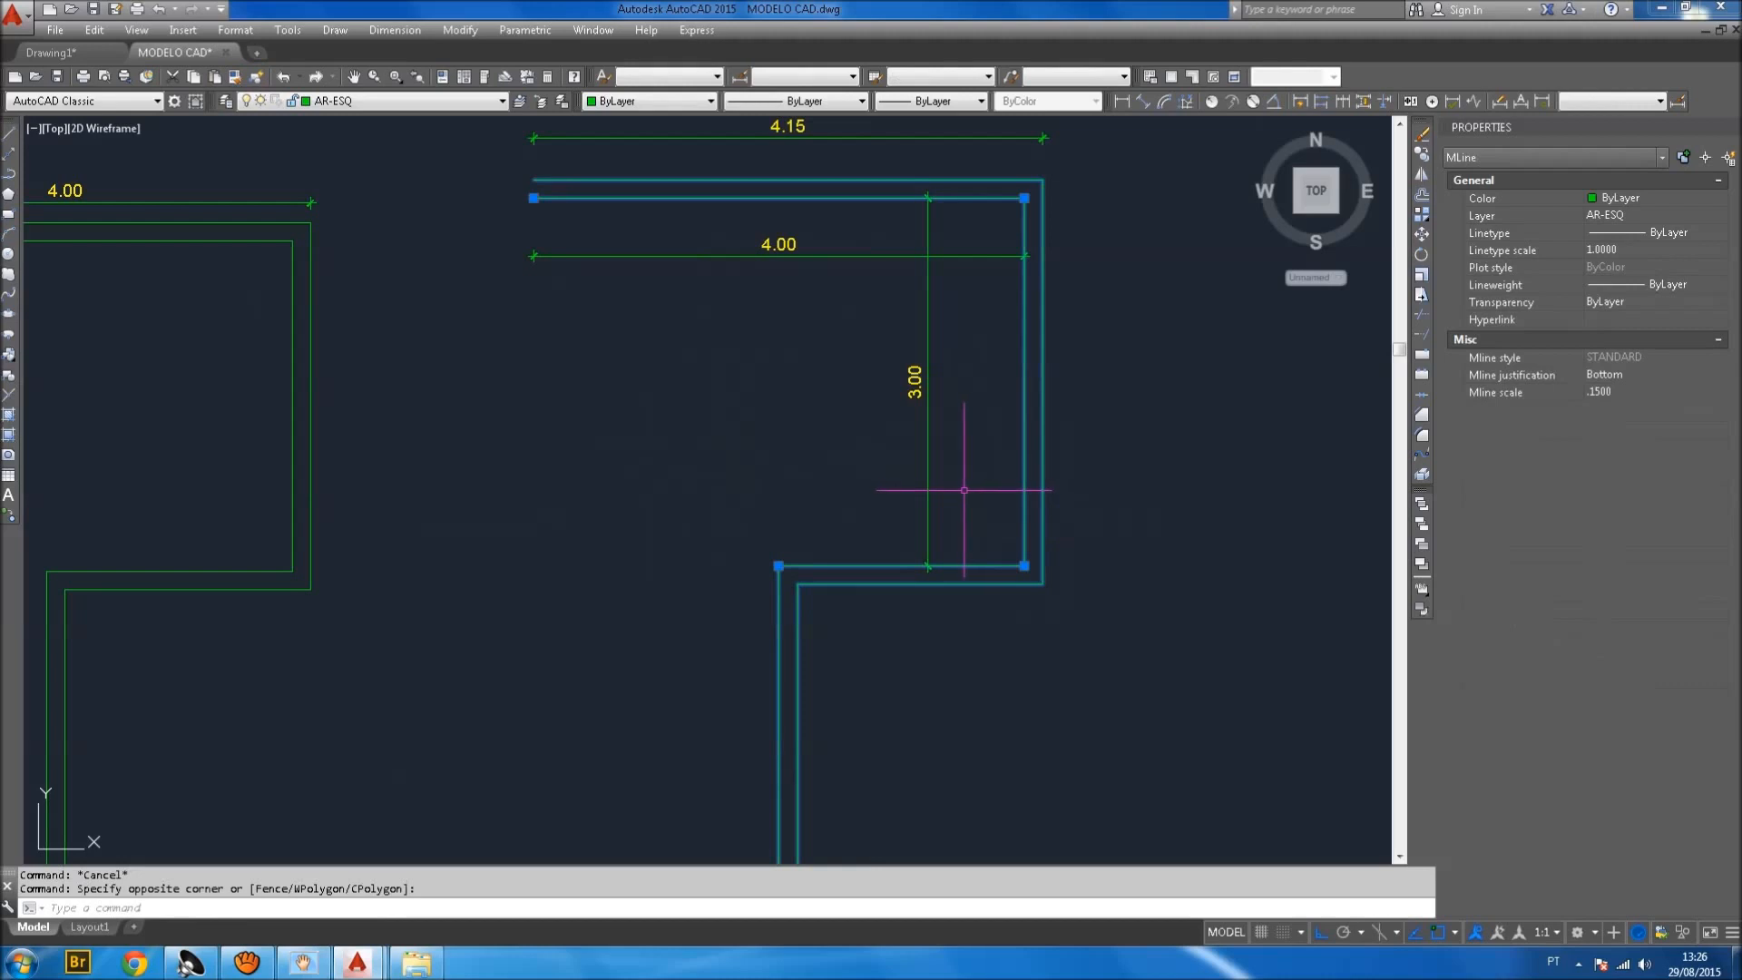
click(409, 101)
scroll(390, 146, up, 2)
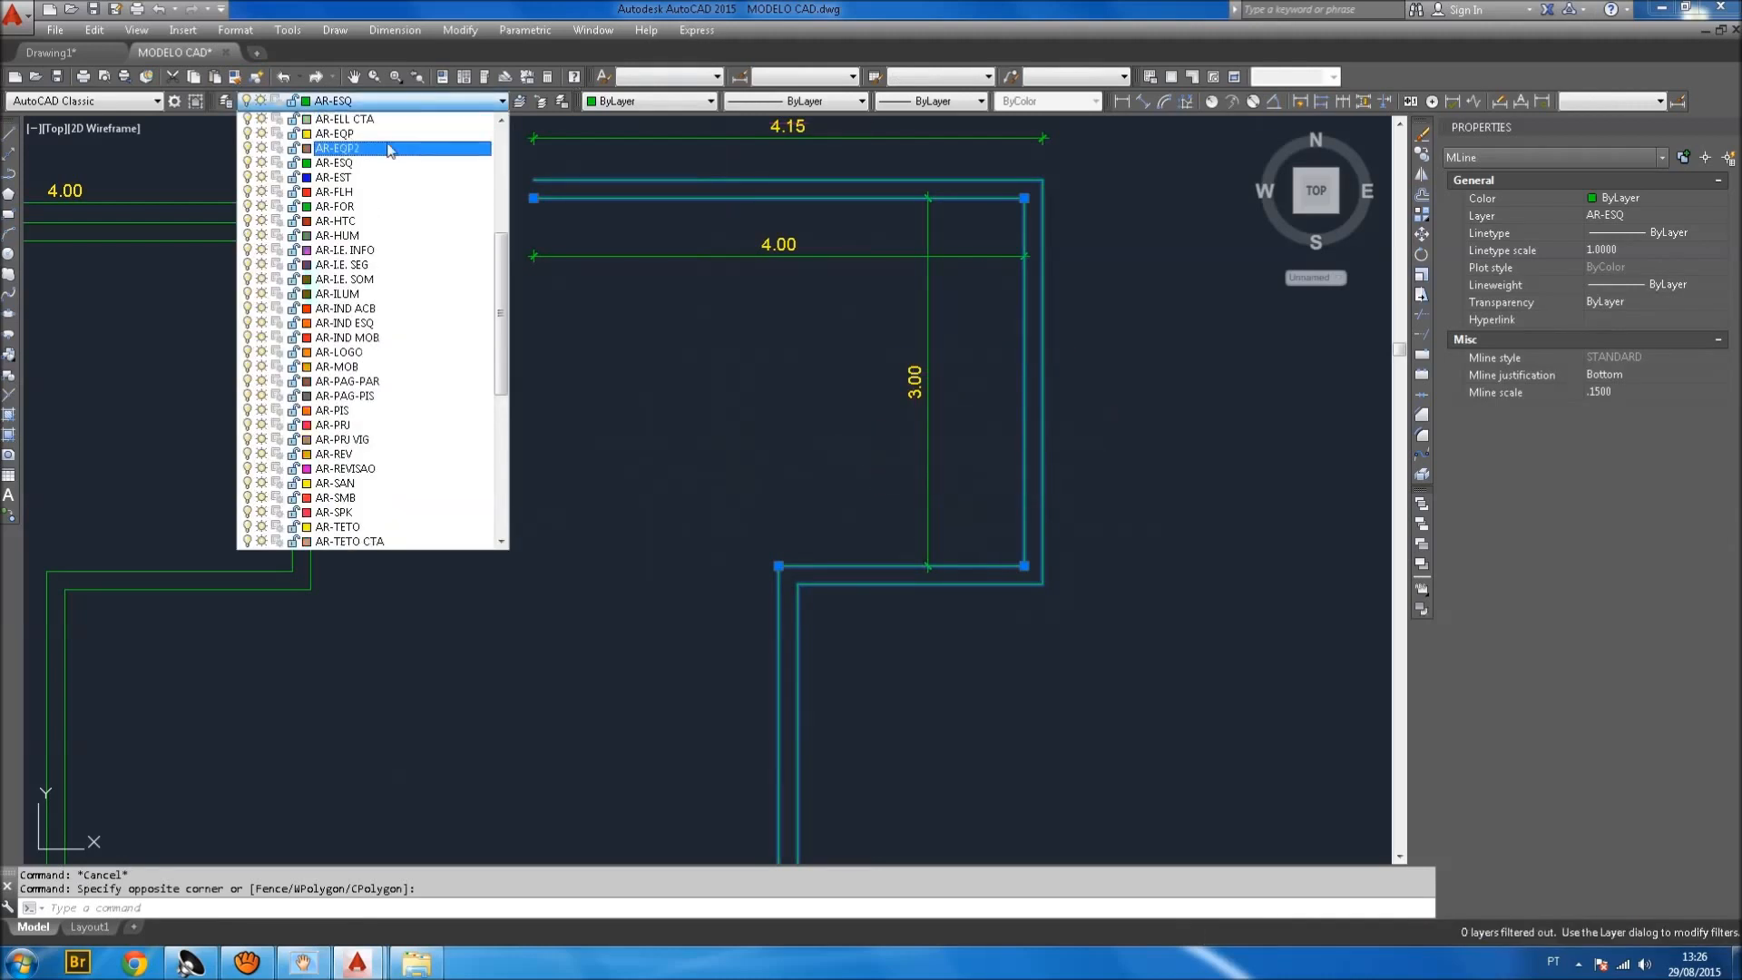
click(381, 191)
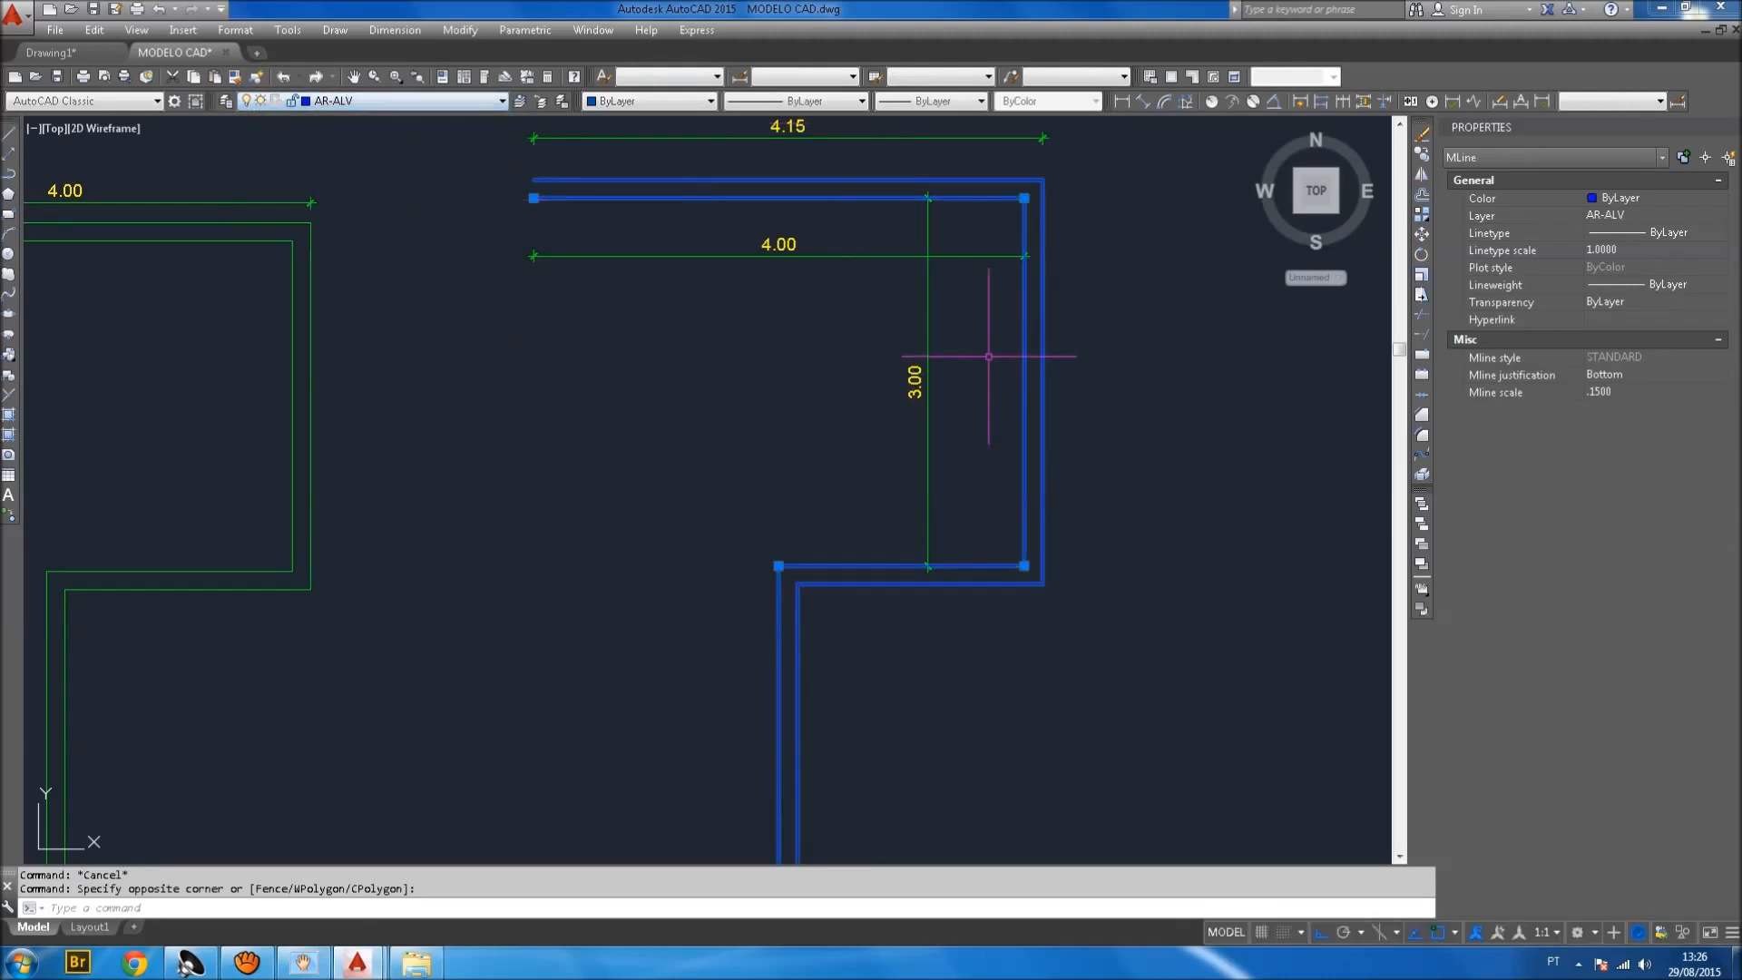
key(Escape)
Try to override the Bottom-justified multiline's colour with Red.
click(1025, 389)
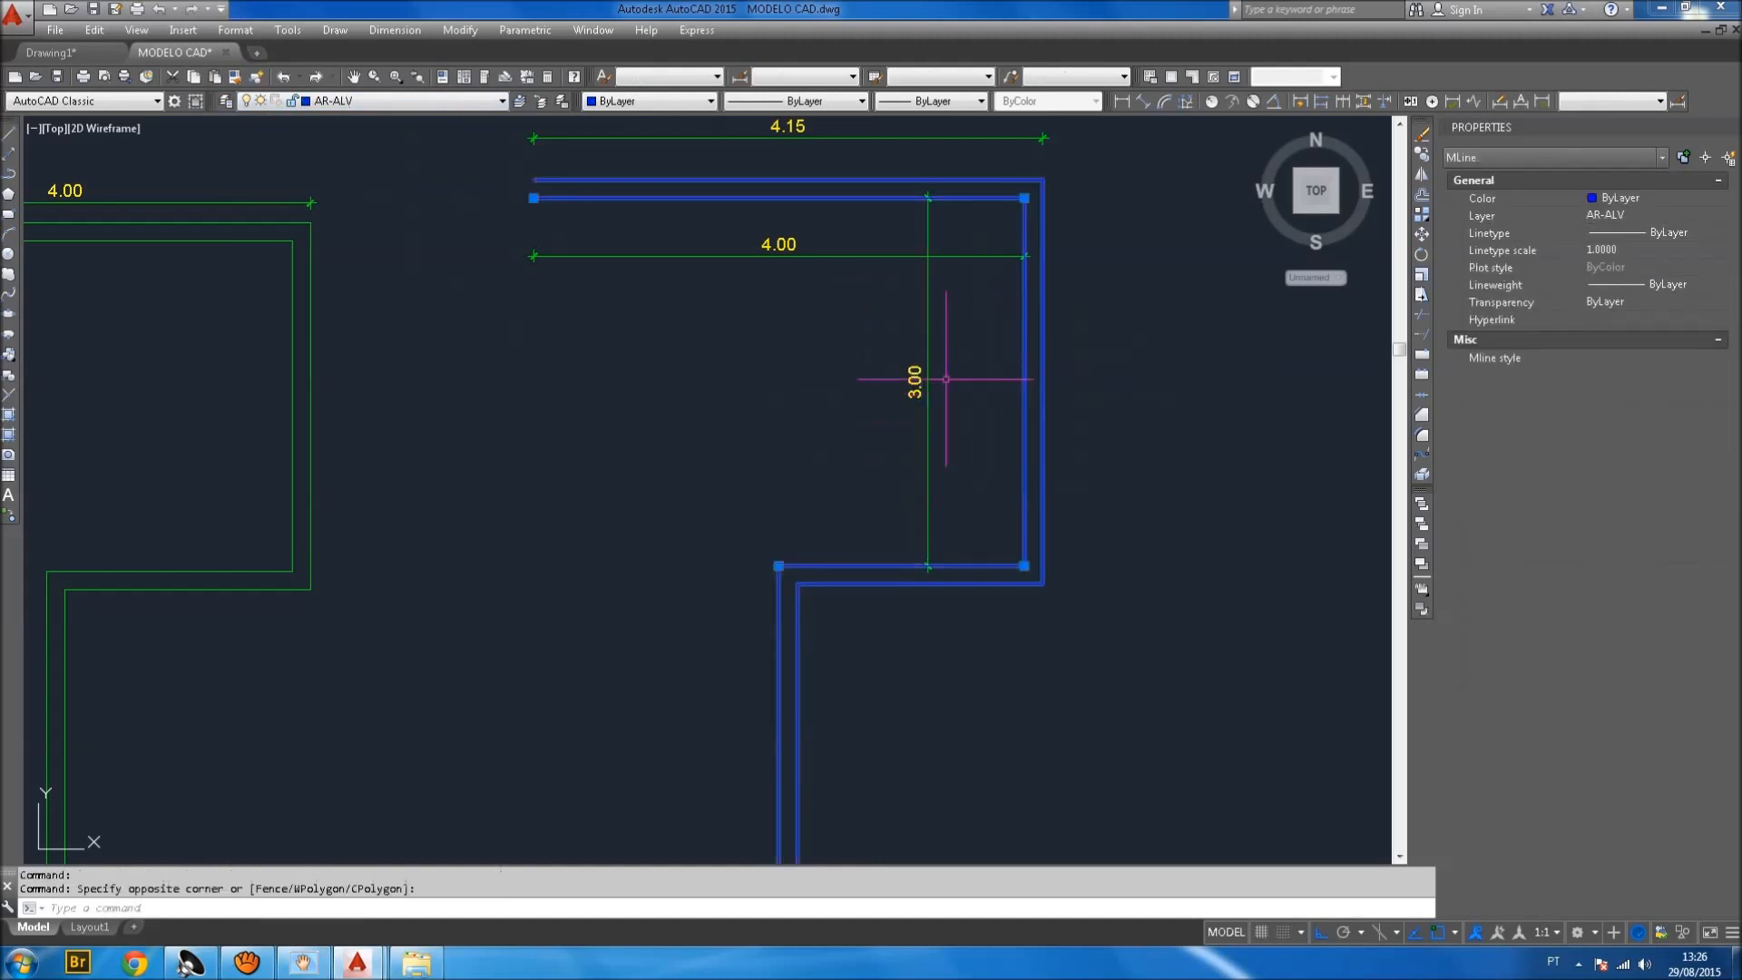
click(646, 101)
click(626, 149)
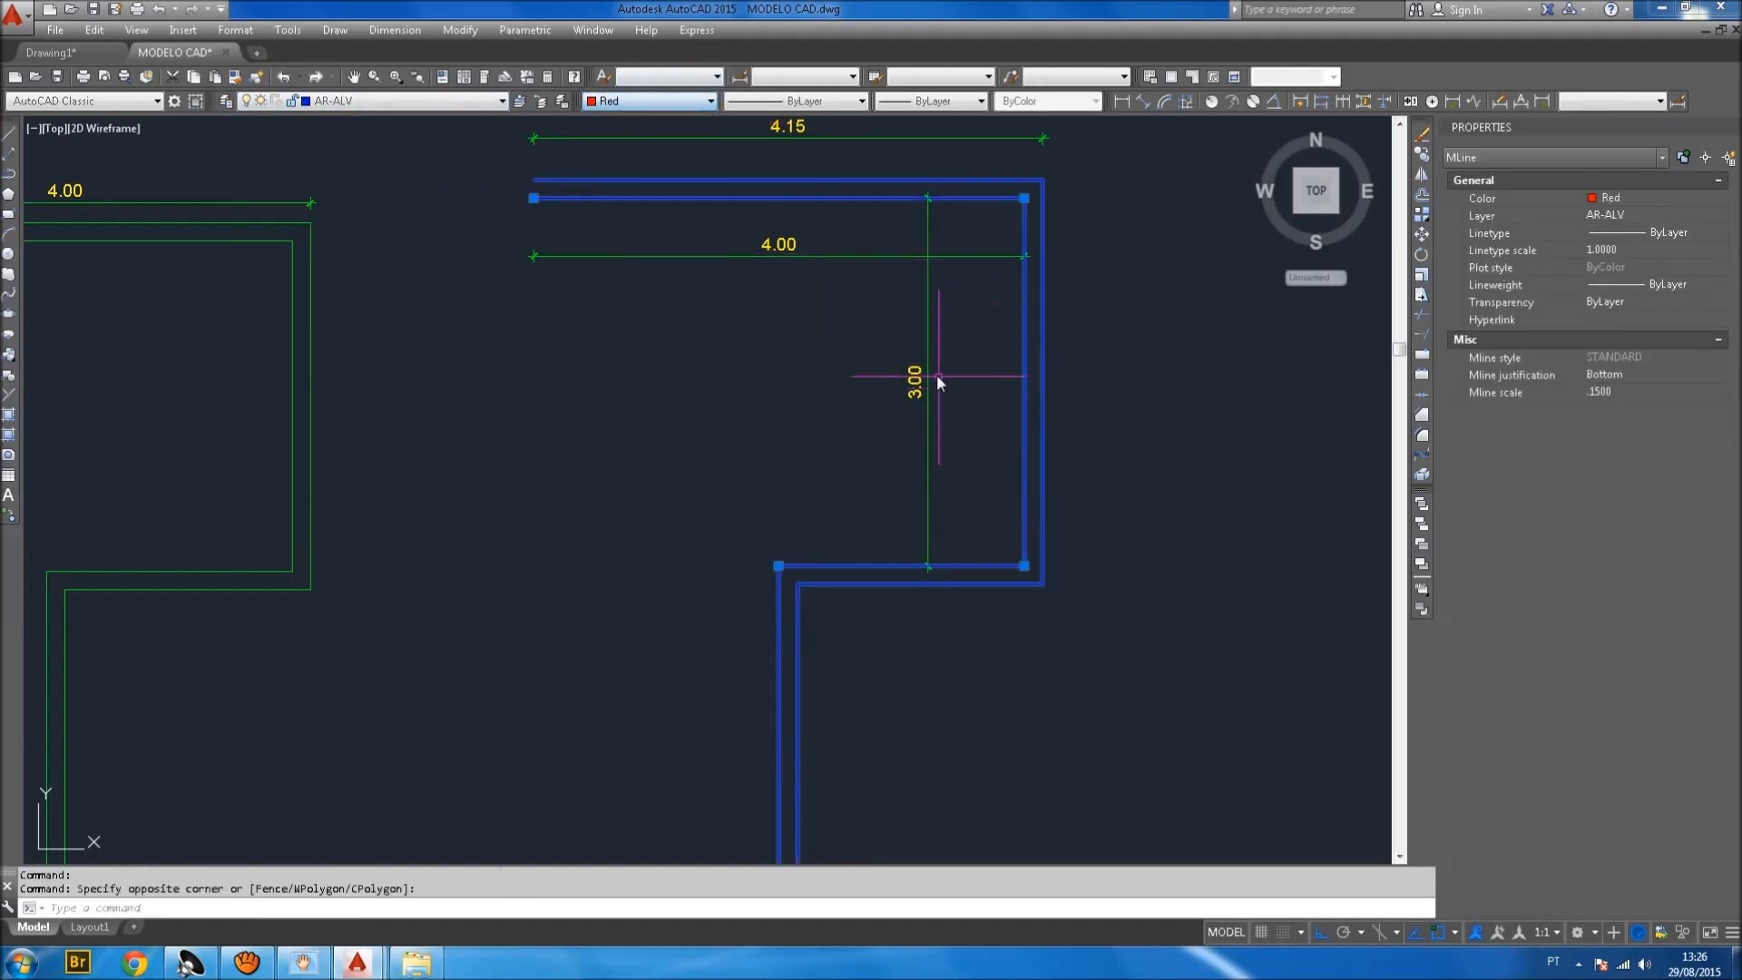
key(Escape)
key(Escape)
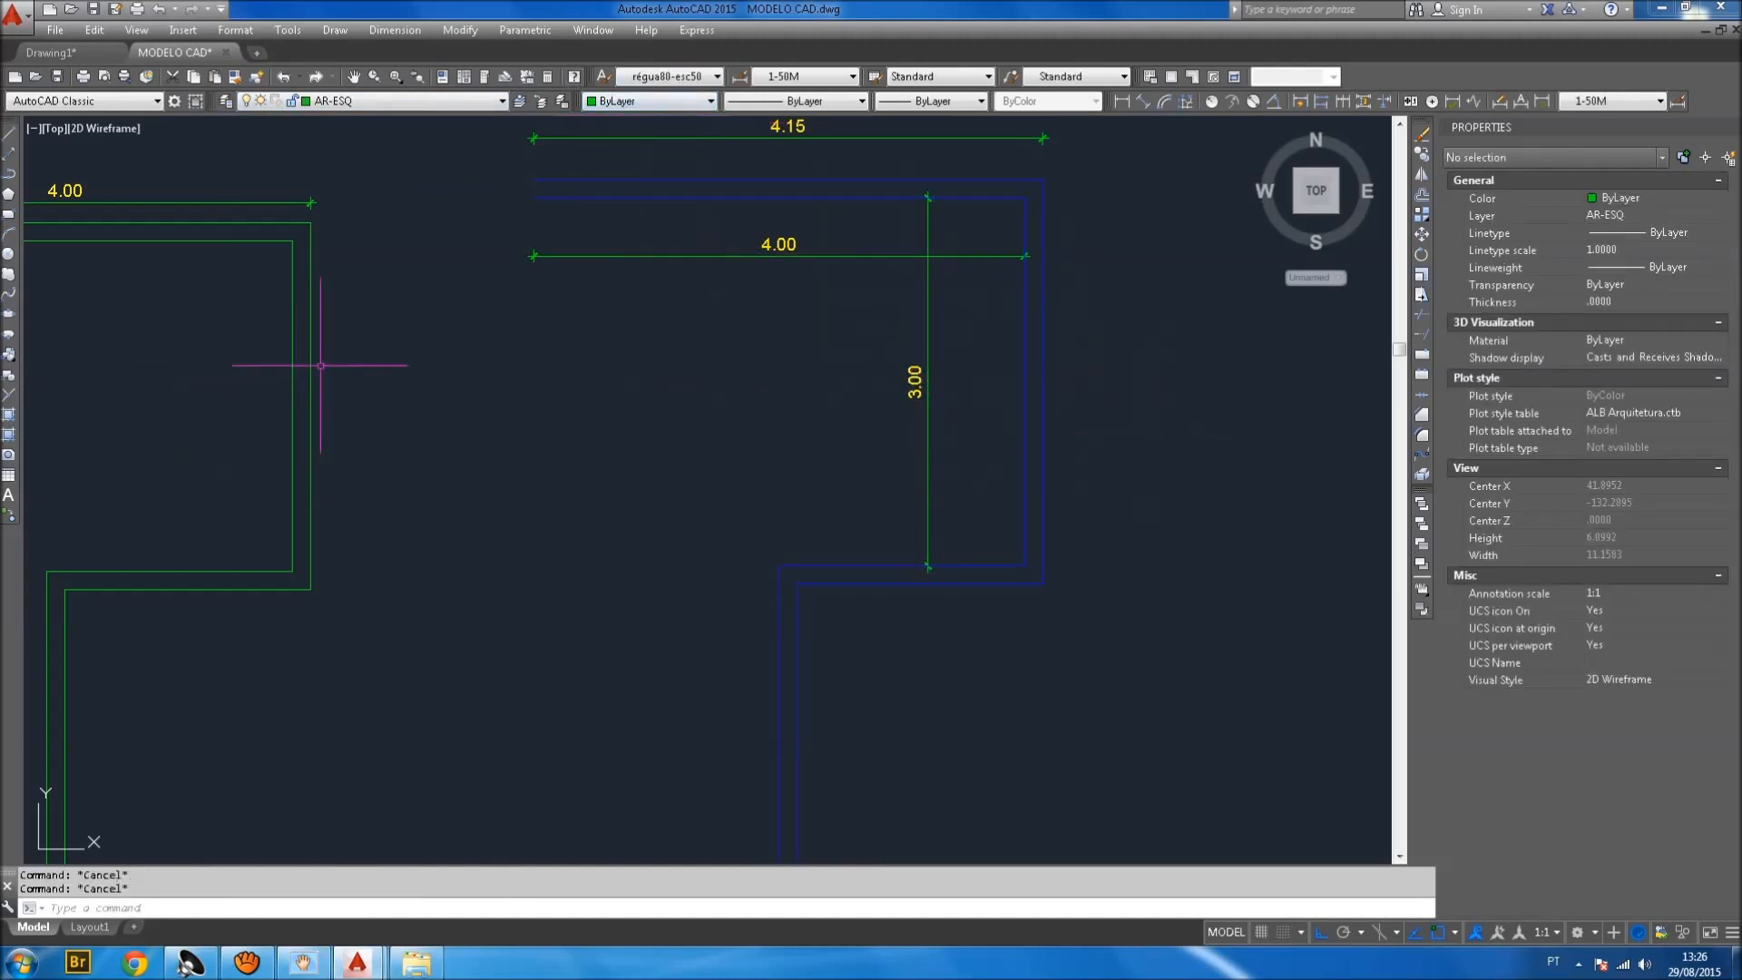
Move the Top-justified multiline to a blue layer, matching the colour of the other multiline.
scroll(327, 379, down, 3)
scroll(519, 378, up, 3)
click(635, 419)
click(486, 388)
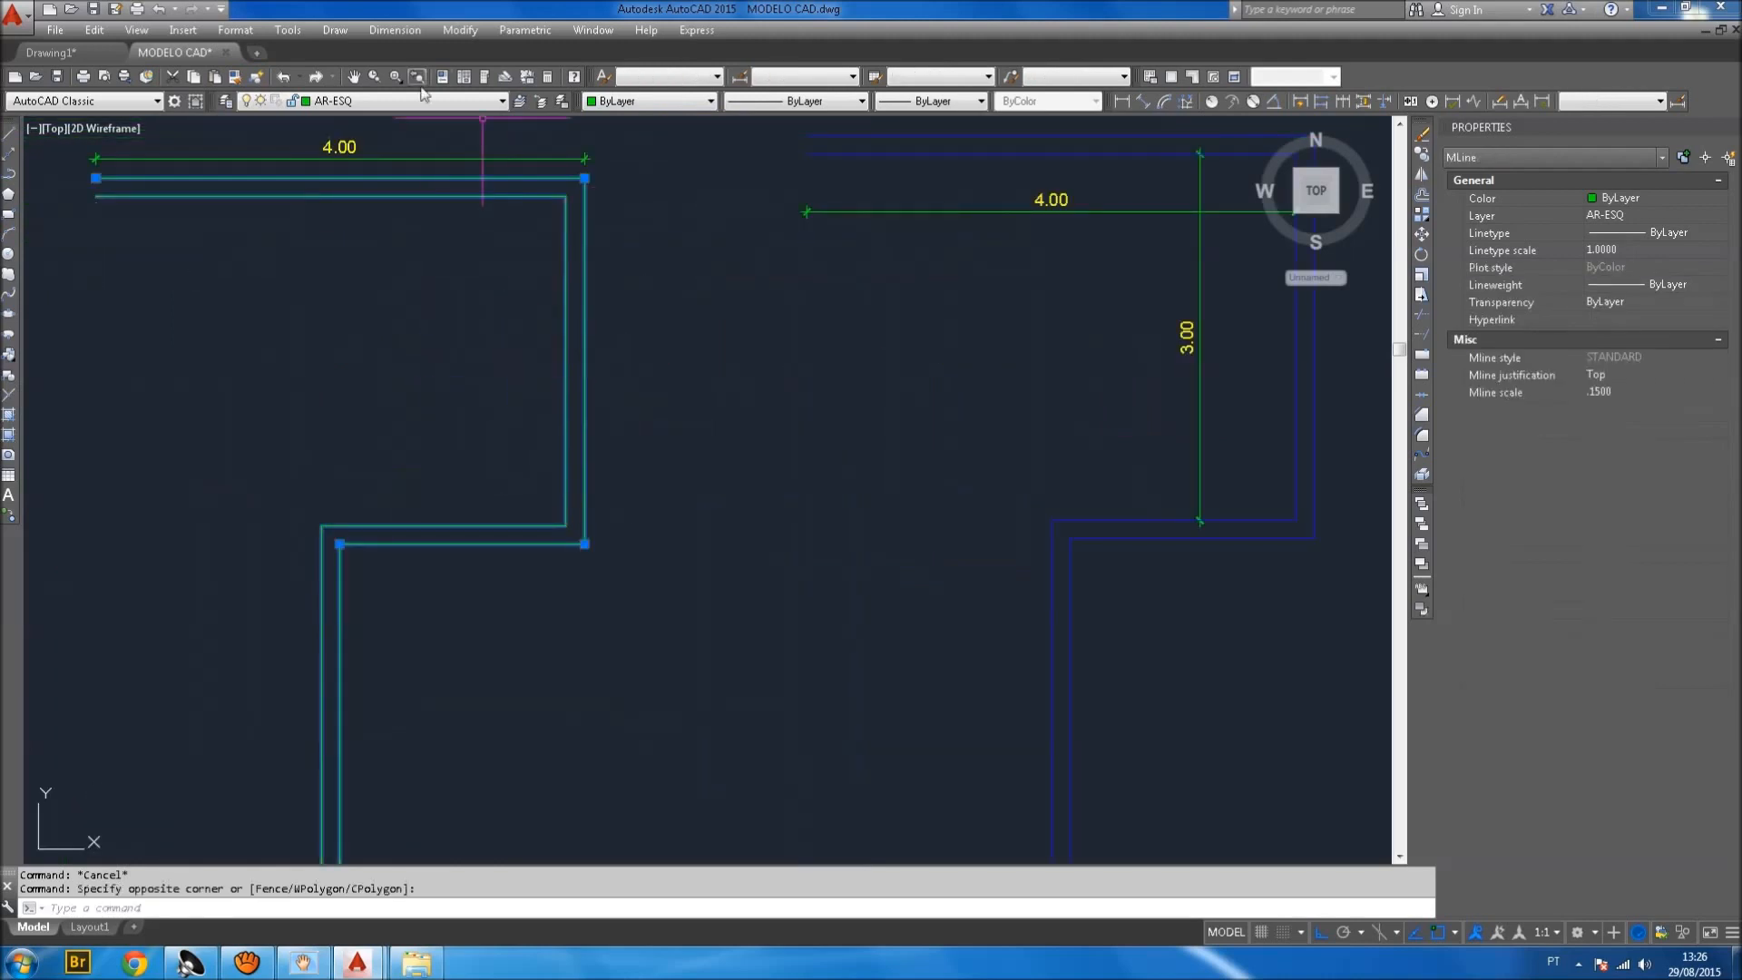
click(435, 101)
click(366, 177)
key(Escape)
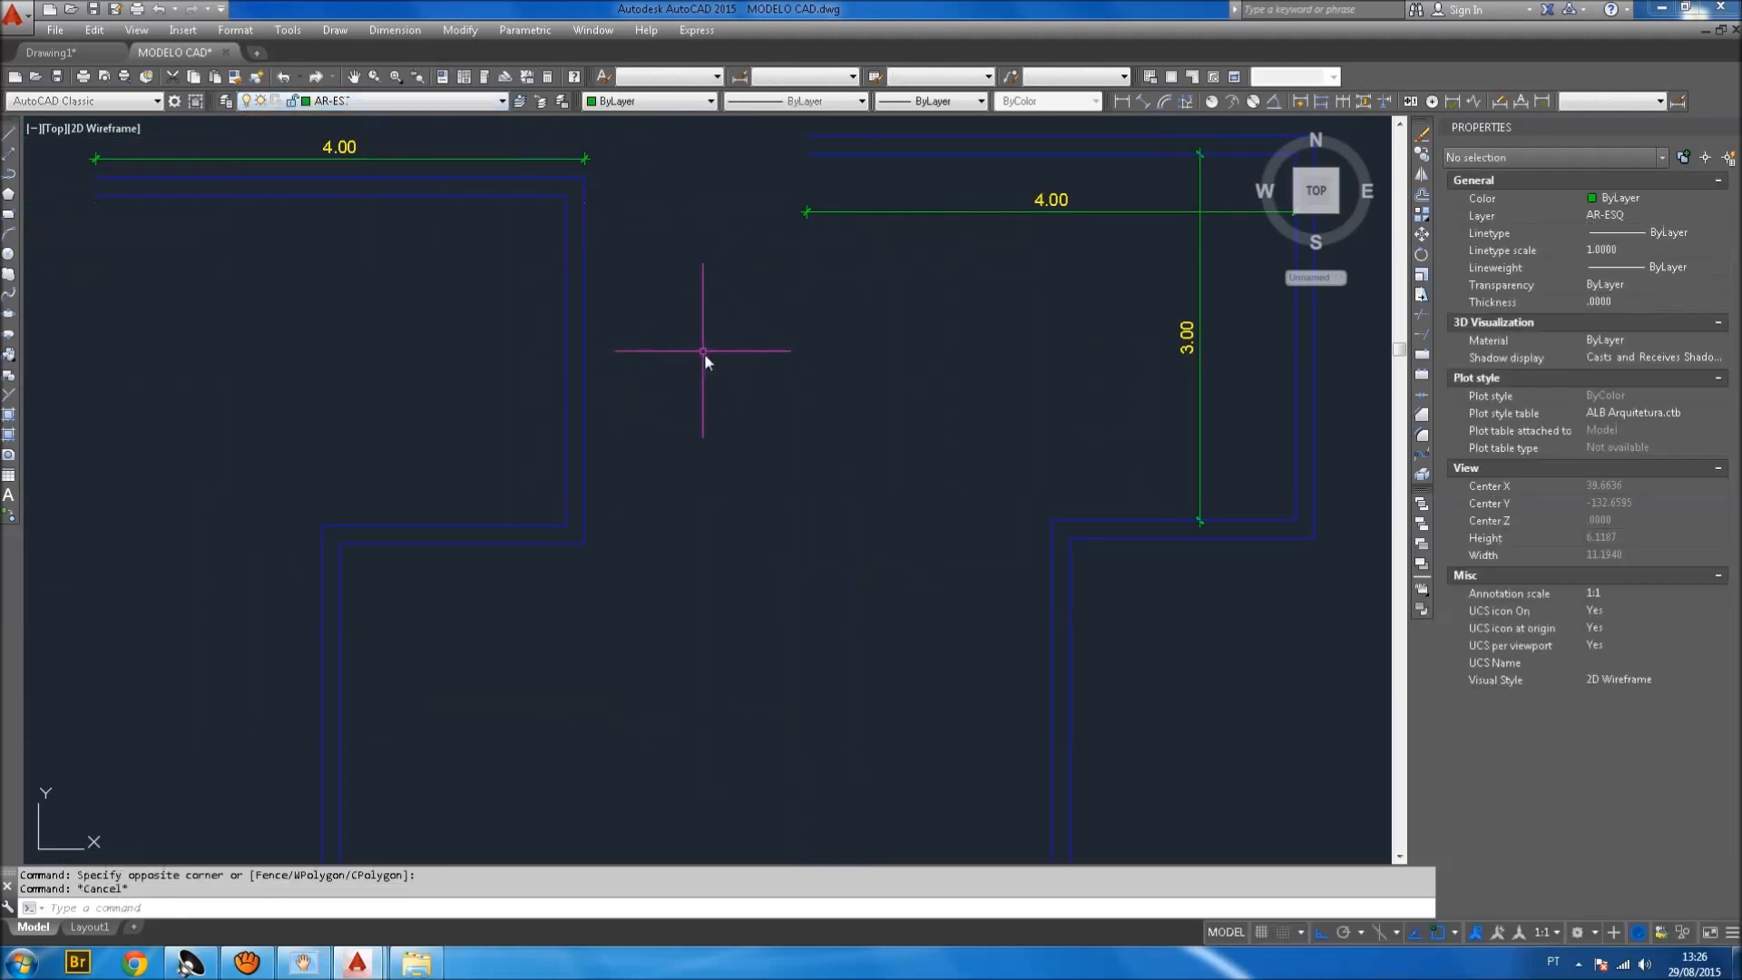
scroll(704, 354, down, 3)
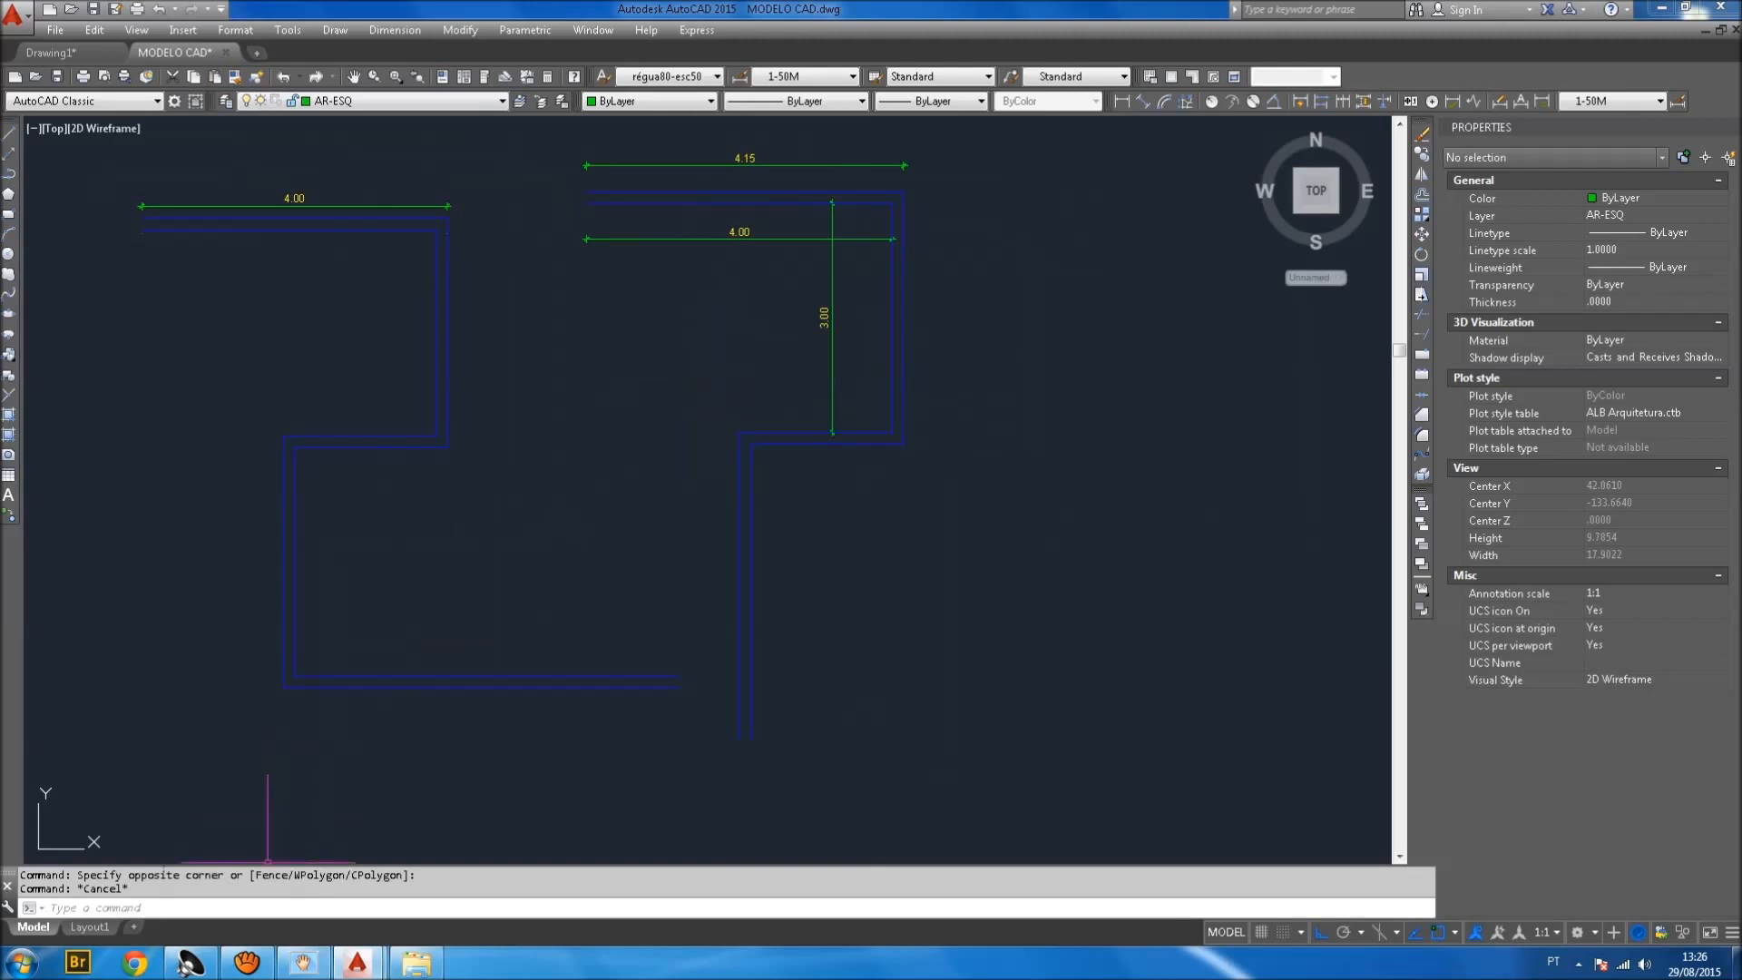
scroll(645, 393, down, 2)
scroll(645, 393, up, 2)
scroll(661, 435, up, 1)
middle_drag(747, 562, 725, 534)
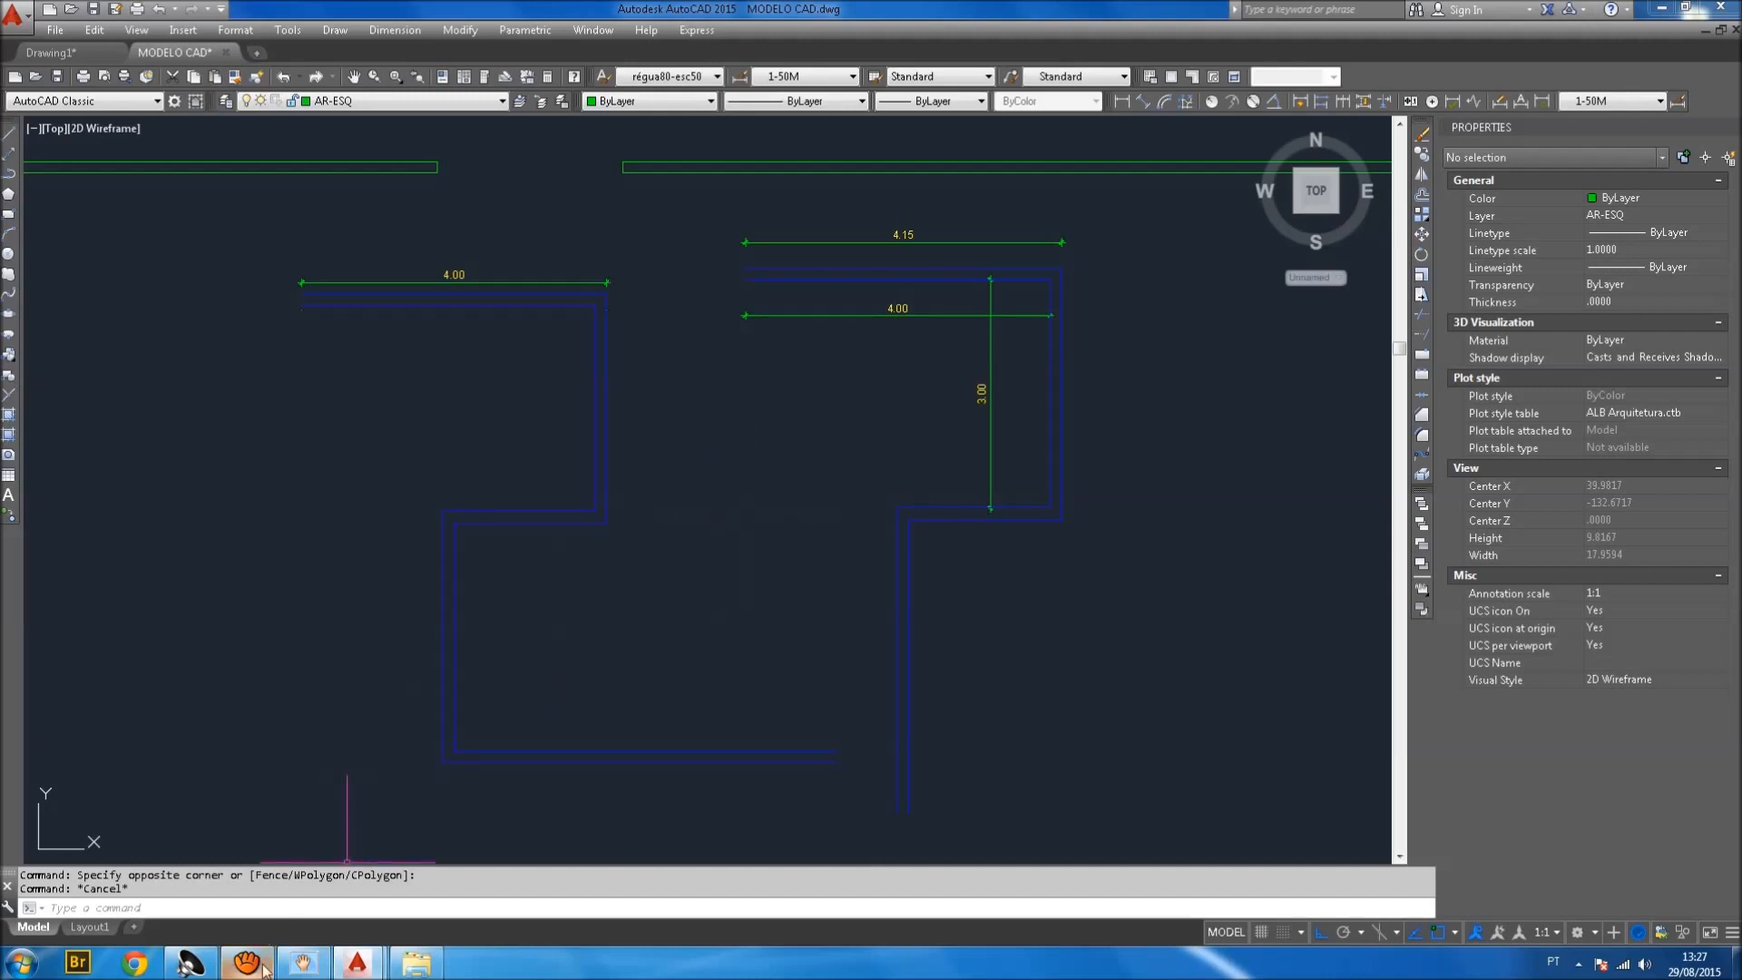
mouse_move(264, 969)
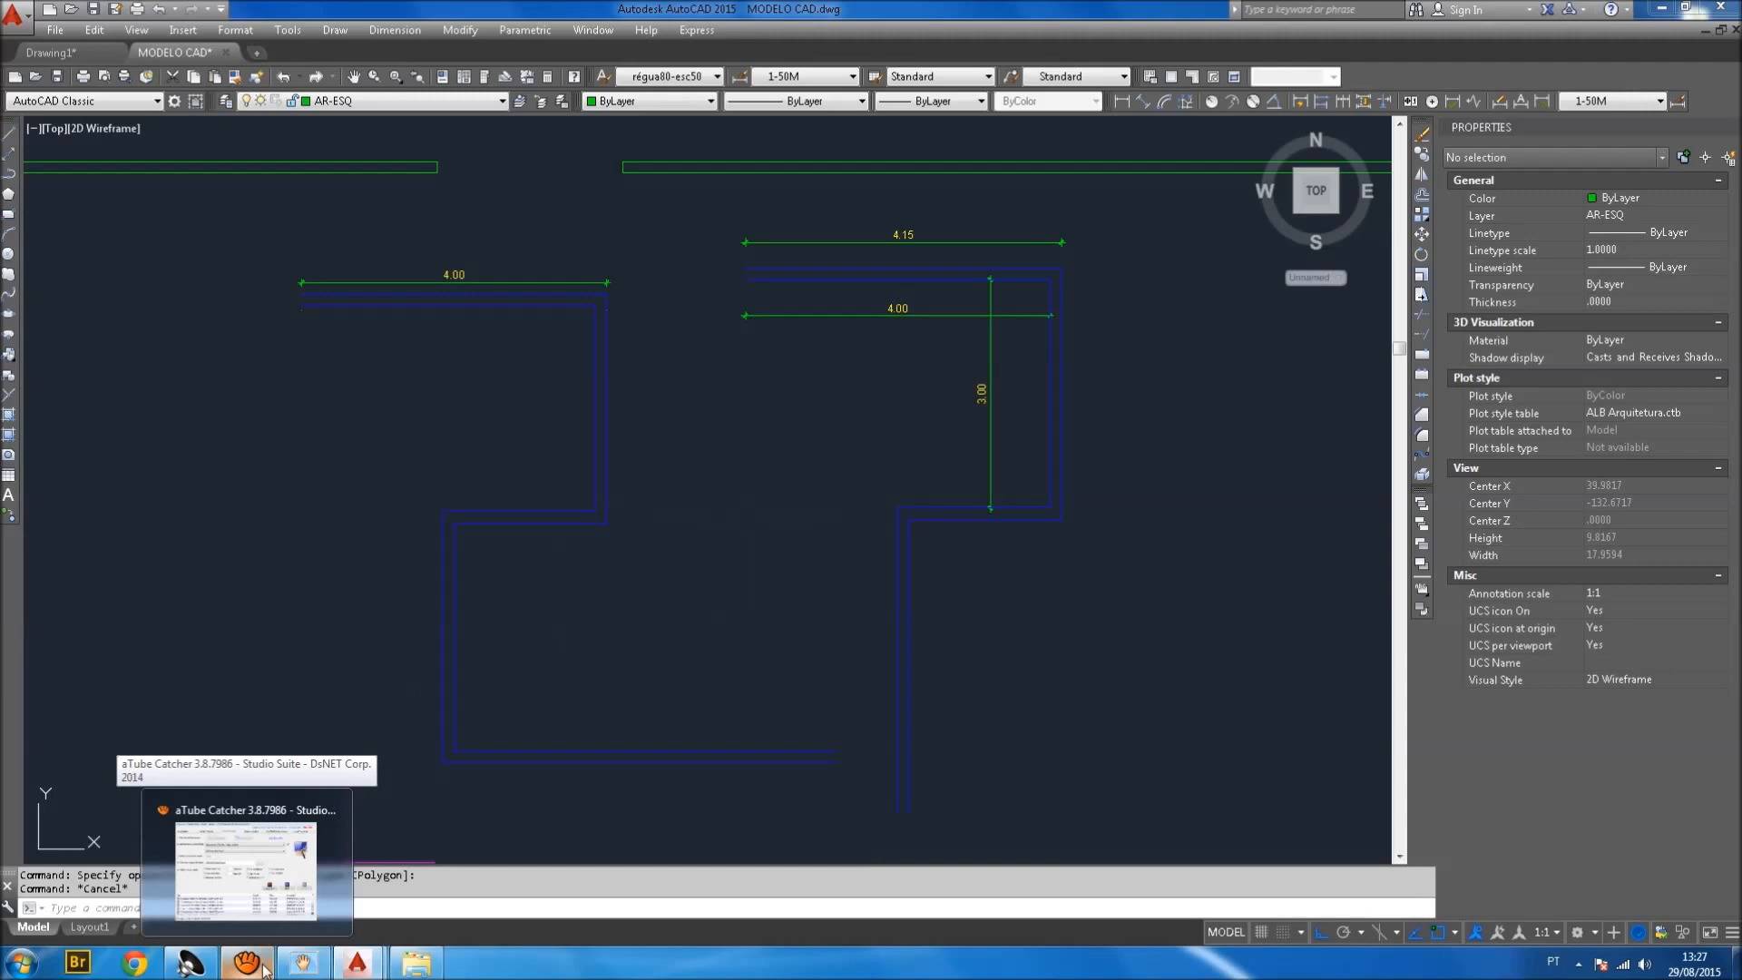
click(245, 869)
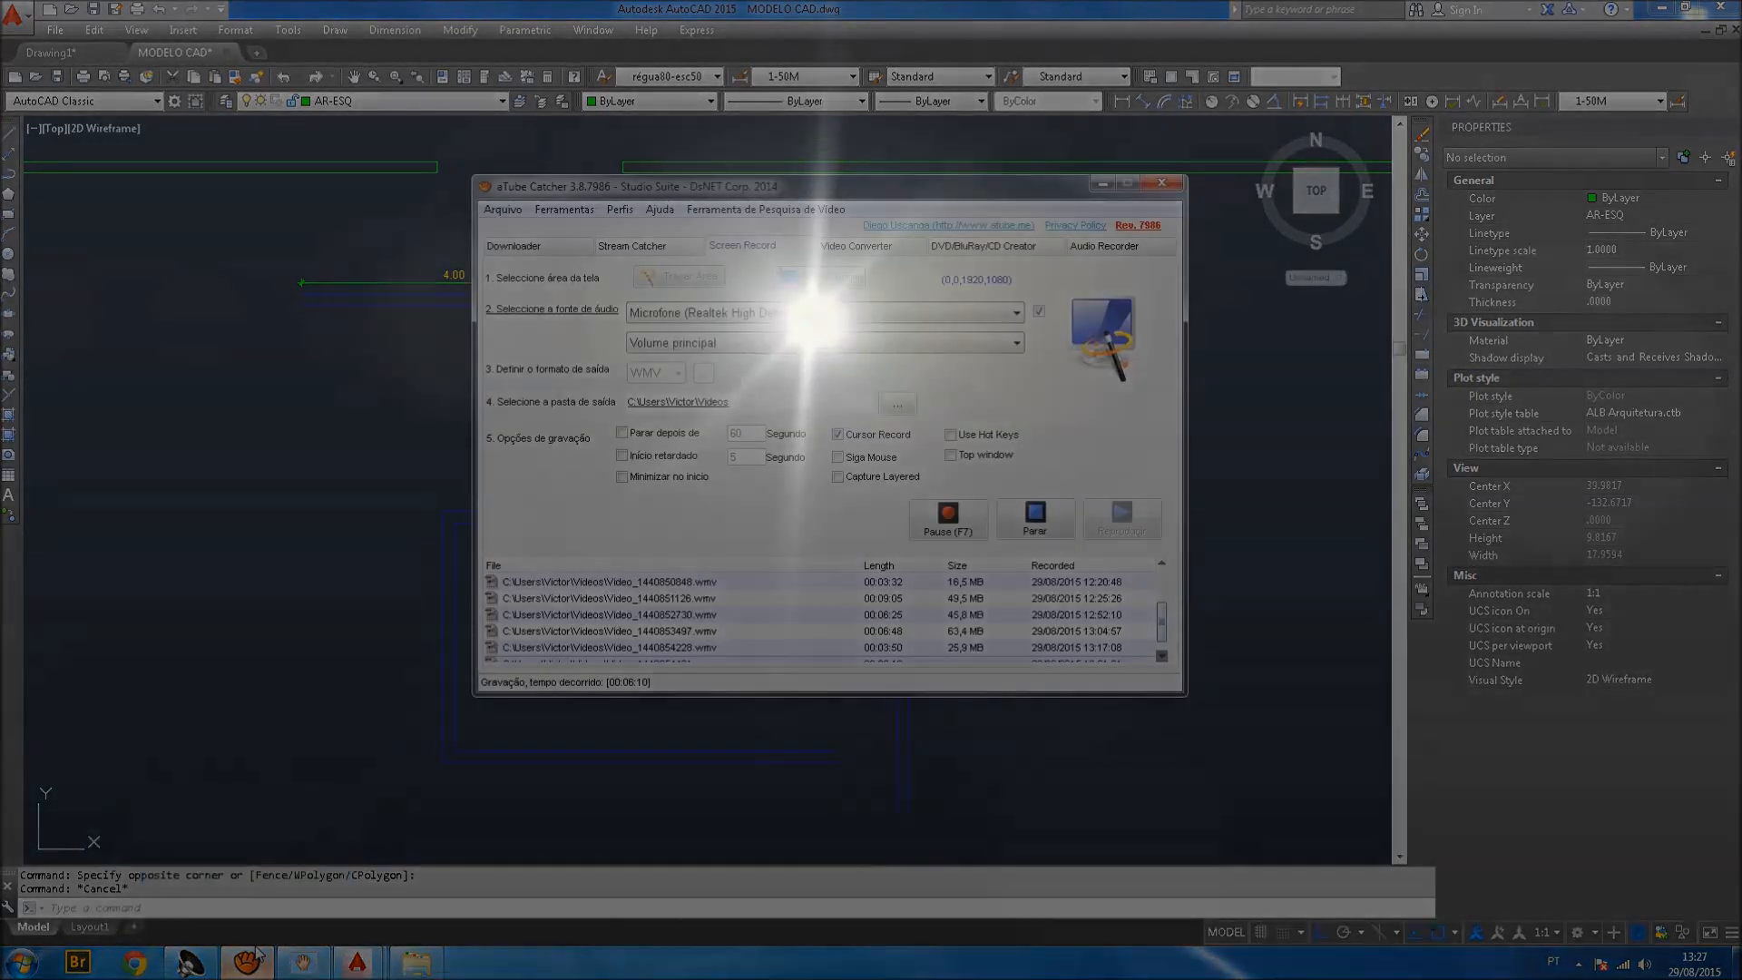